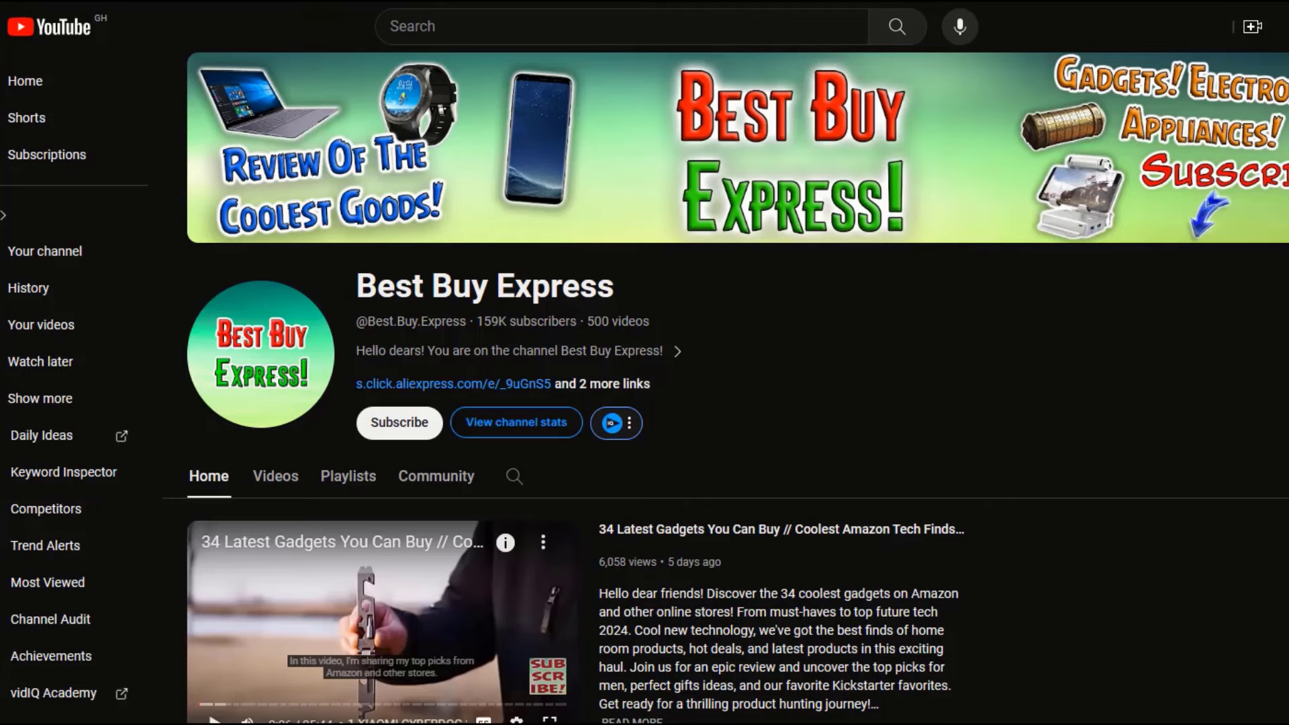
Step: Scroll down the Best Buy Express channel home page through its video rows
{"action": "scroll", "coordinate": [266, 574], "scroll_direction": "down", "scroll_amount": 8}
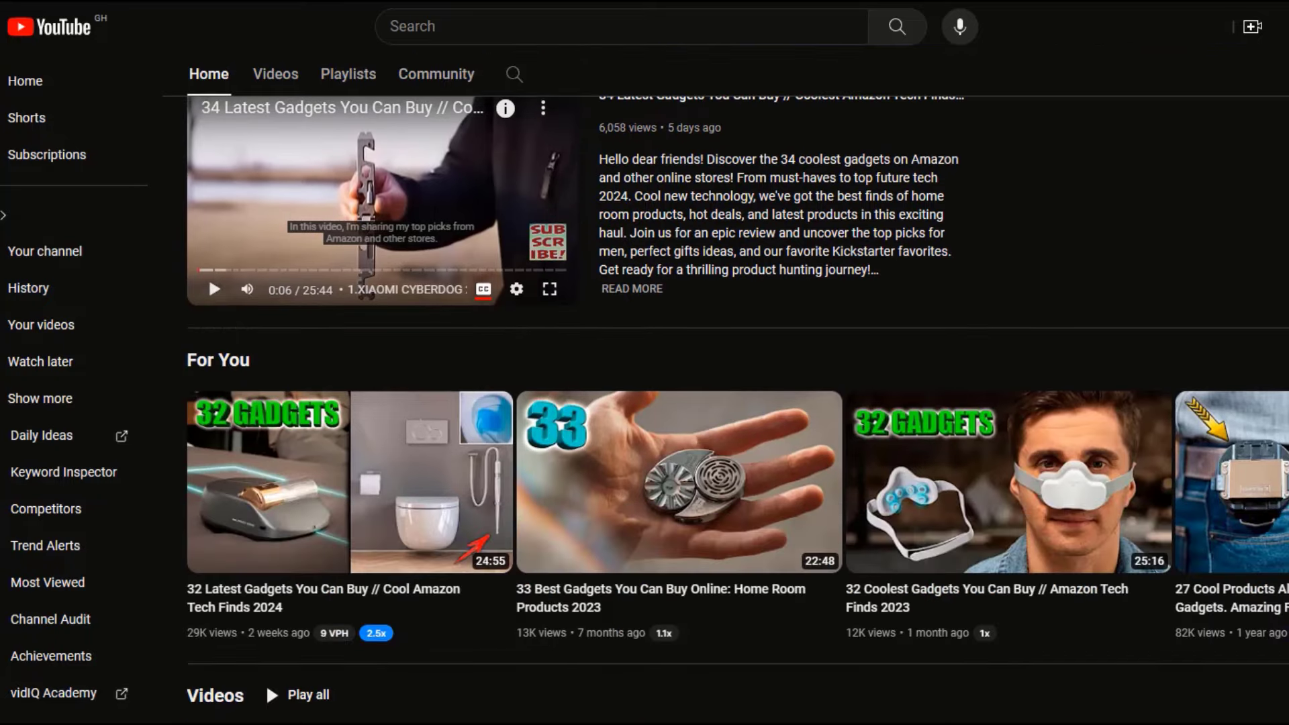
{"action": "scroll", "coordinate": [266, 575], "scroll_direction": "down", "scroll_amount": 8}
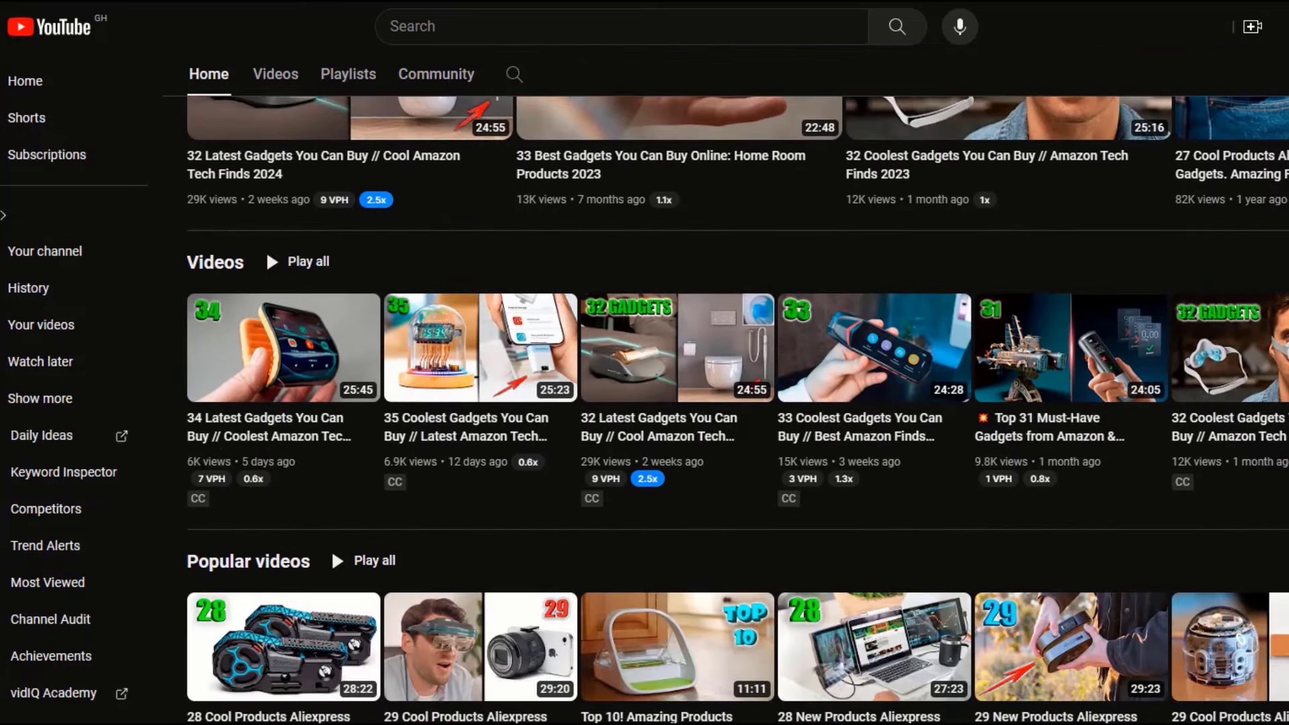
{"action": "scroll", "coordinate": [266, 574], "scroll_direction": "down", "scroll_amount": 7}
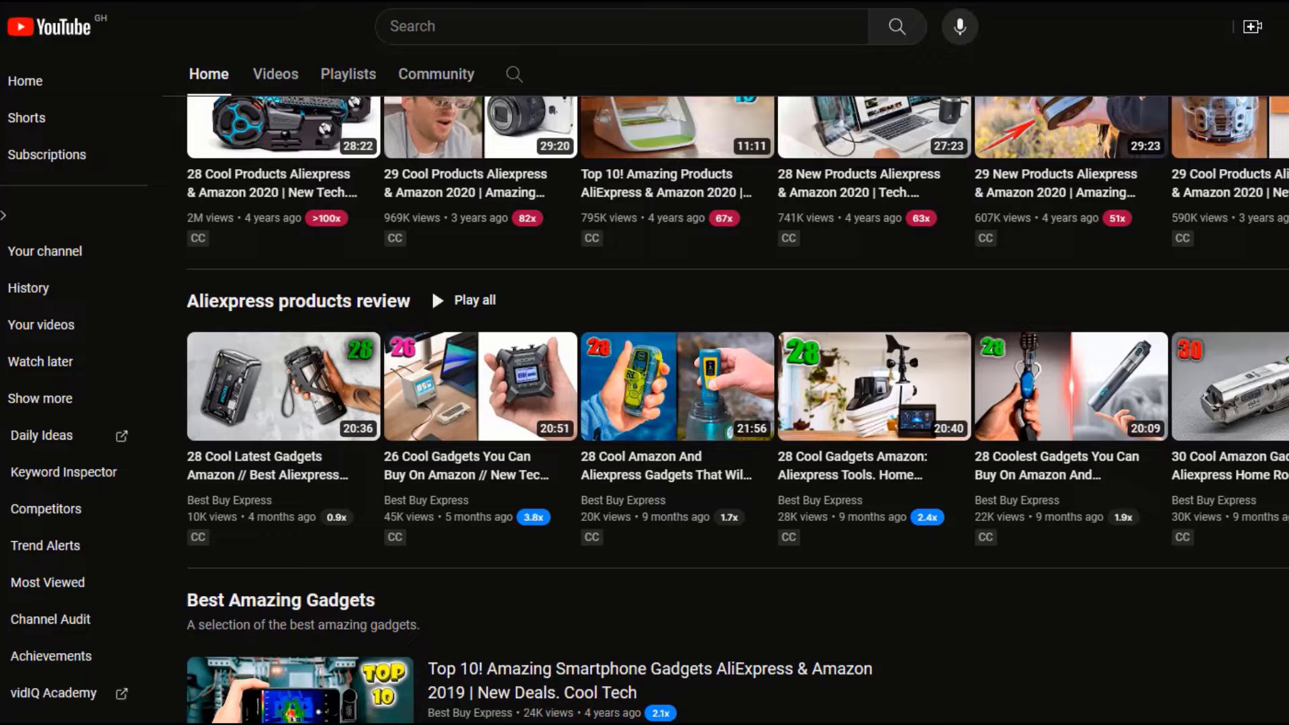
{"action": "scroll", "coordinate": [265, 575], "scroll_direction": "down", "scroll_amount": 9}
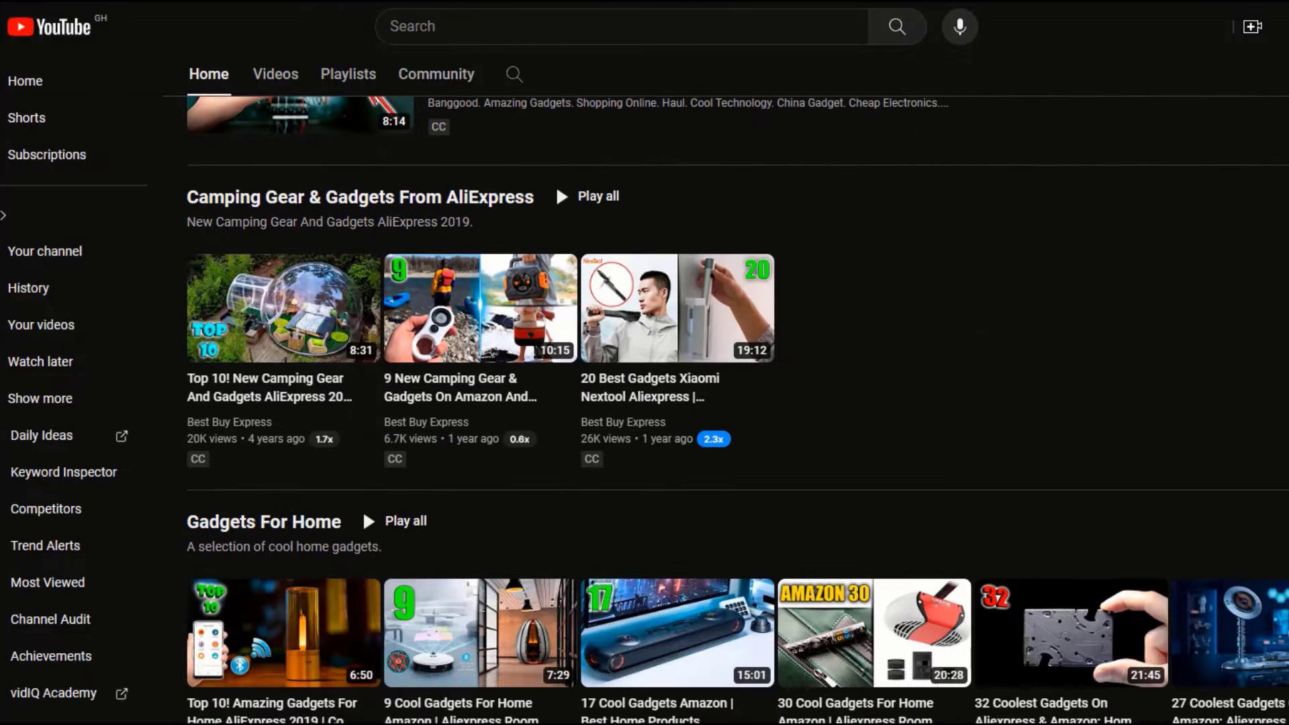
{"action": "scroll", "coordinate": [266, 575], "scroll_direction": "down", "scroll_amount": 8}
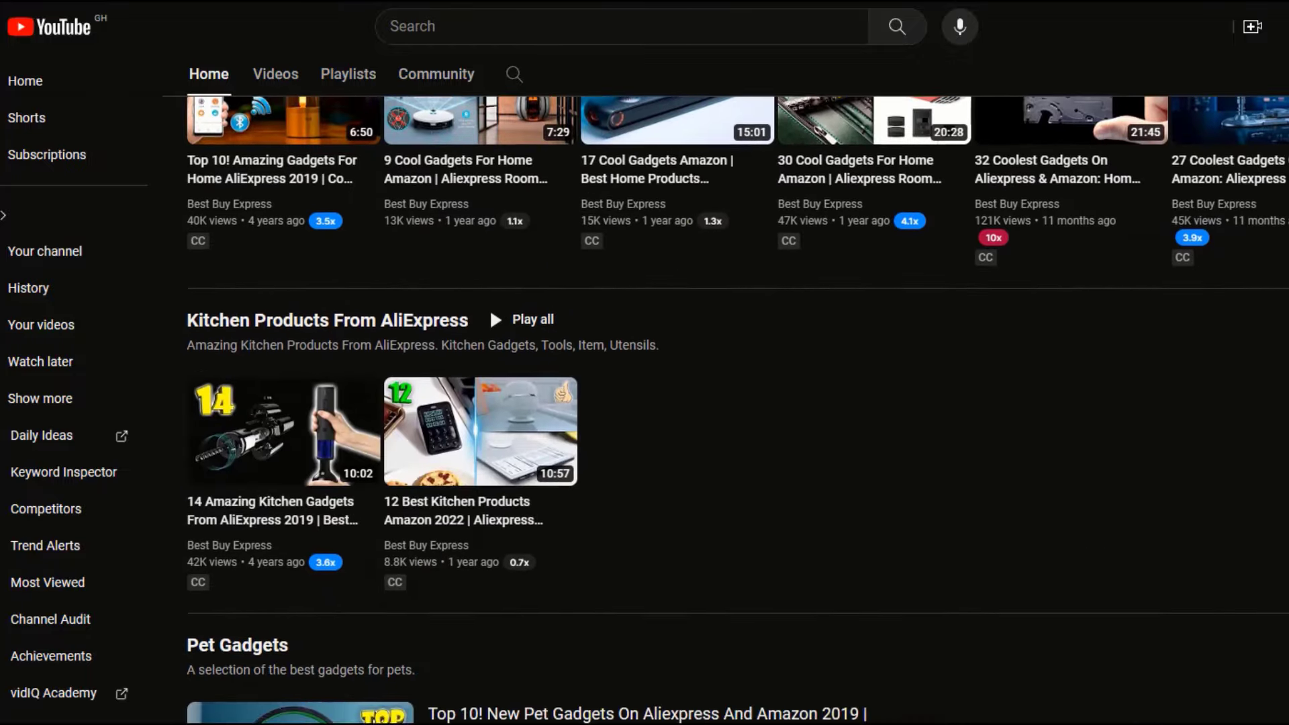
{"action": "scroll", "coordinate": [265, 575], "scroll_direction": "down", "scroll_amount": 1}
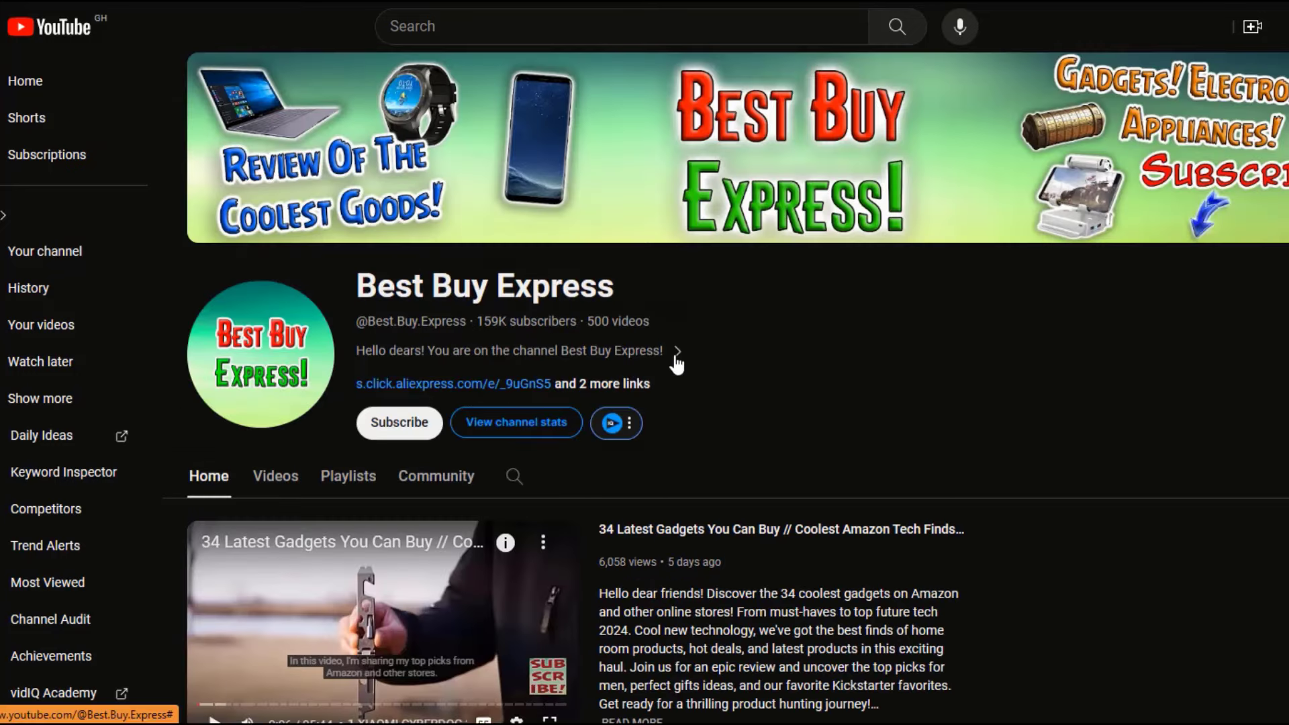
Step: Open the channel's About details and highlight the 34,608,008 lifetime views figure
{"action": "left_click", "coordinate": [594, 382]}
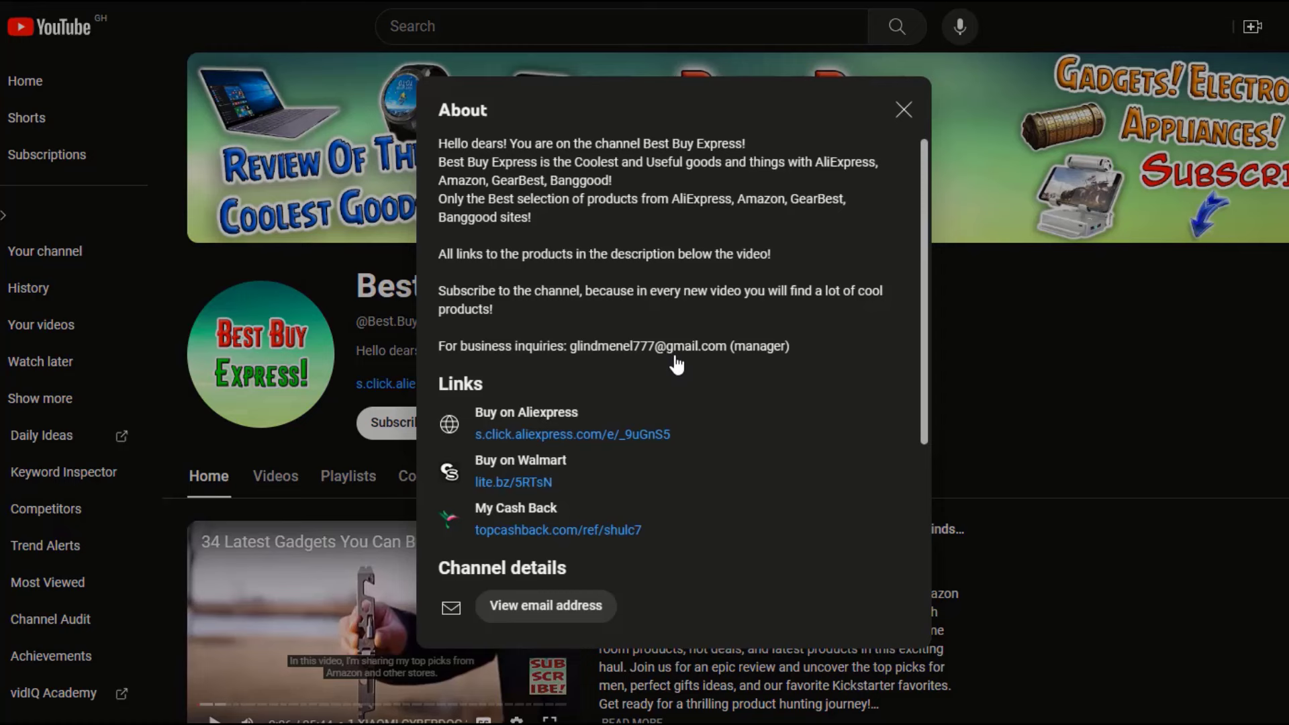
{"action": "scroll", "coordinate": [672, 456], "scroll_direction": "down", "scroll_amount": 4}
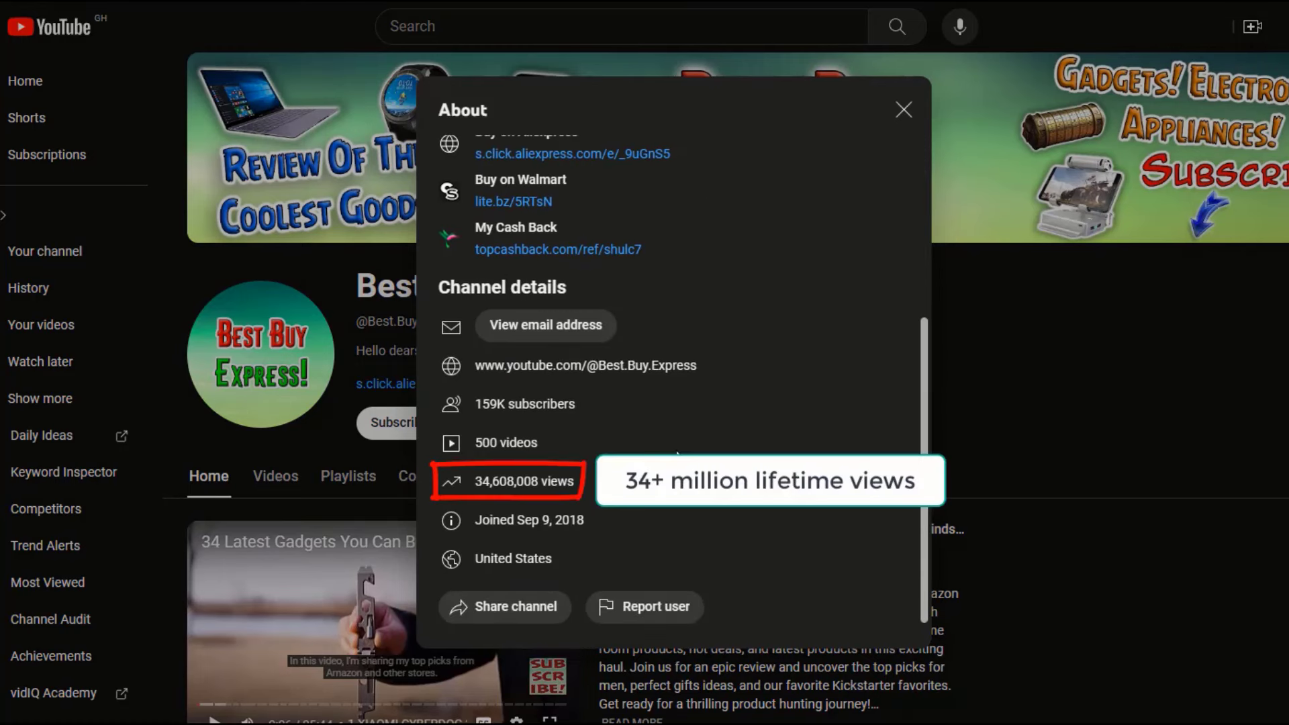
{"action": "left_click_drag", "start_coordinate": [476, 481], "coordinate": [574, 481]}
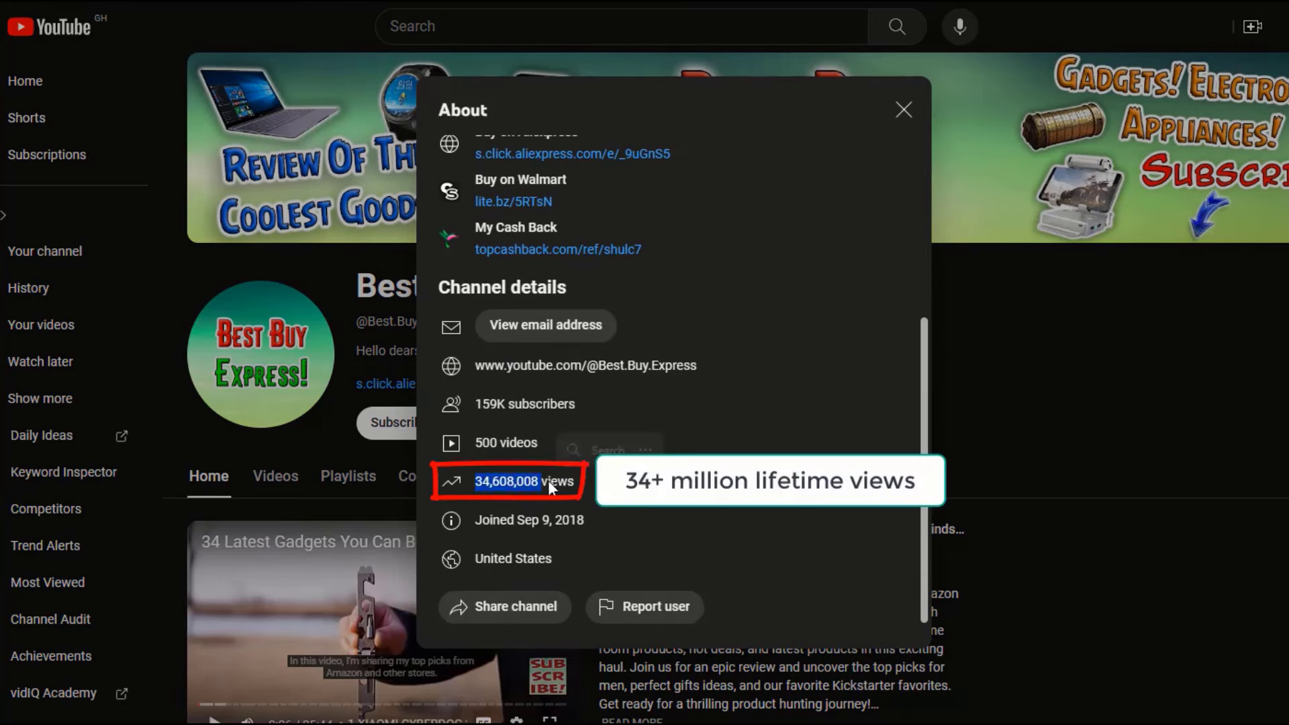
{"action": "left_click", "coordinate": [574, 481]}
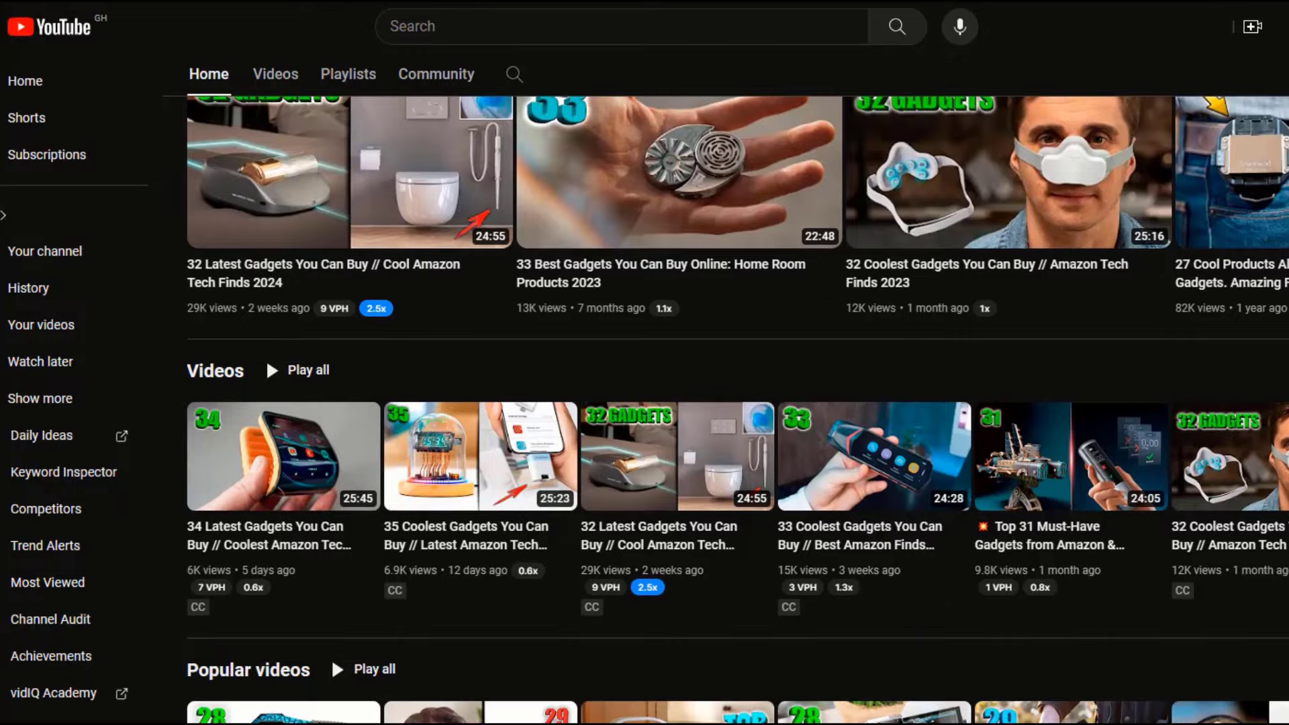
Step: Scroll past Popular videos, Camping Gear and Gadgets For Home to the Pet Gadgets section
{"action": "scroll", "coordinate": [737, 410], "scroll_direction": "down", "scroll_amount": 5}
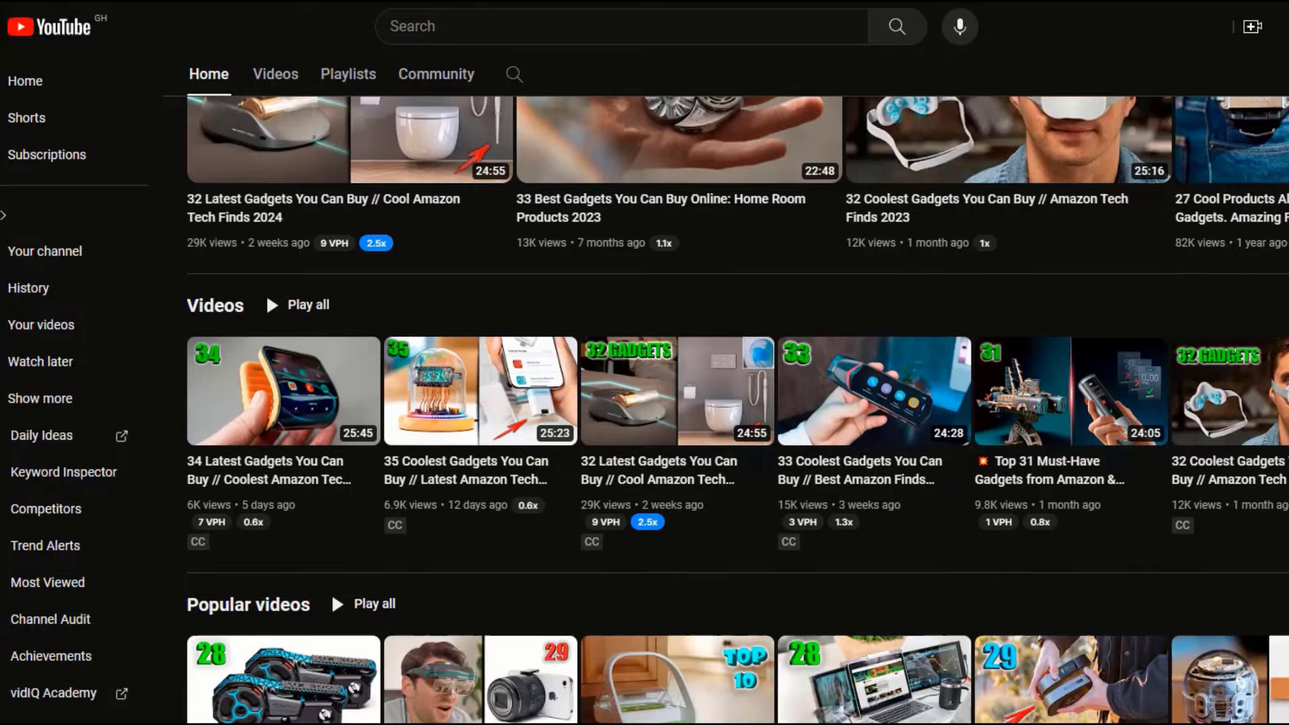
{"action": "scroll", "coordinate": [737, 410], "scroll_direction": "down", "scroll_amount": 3}
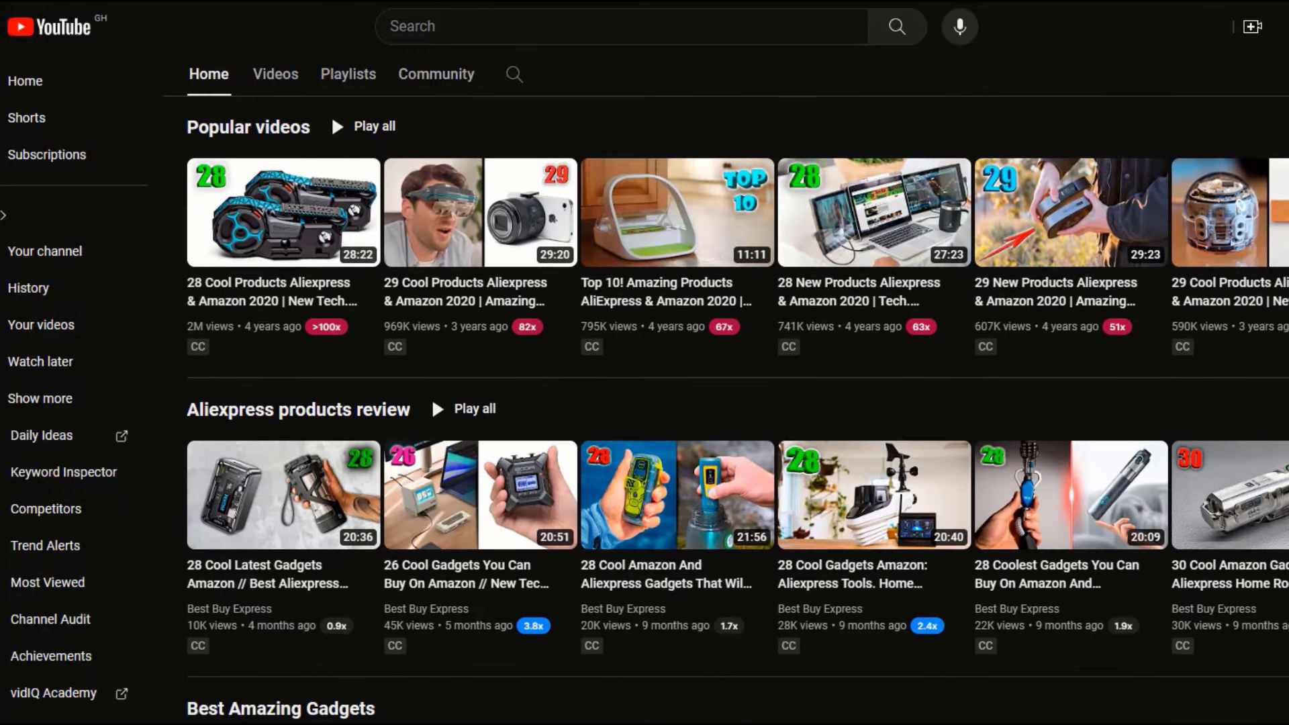
{"action": "scroll", "coordinate": [432, 180], "scroll_direction": "down", "scroll_amount": 9}
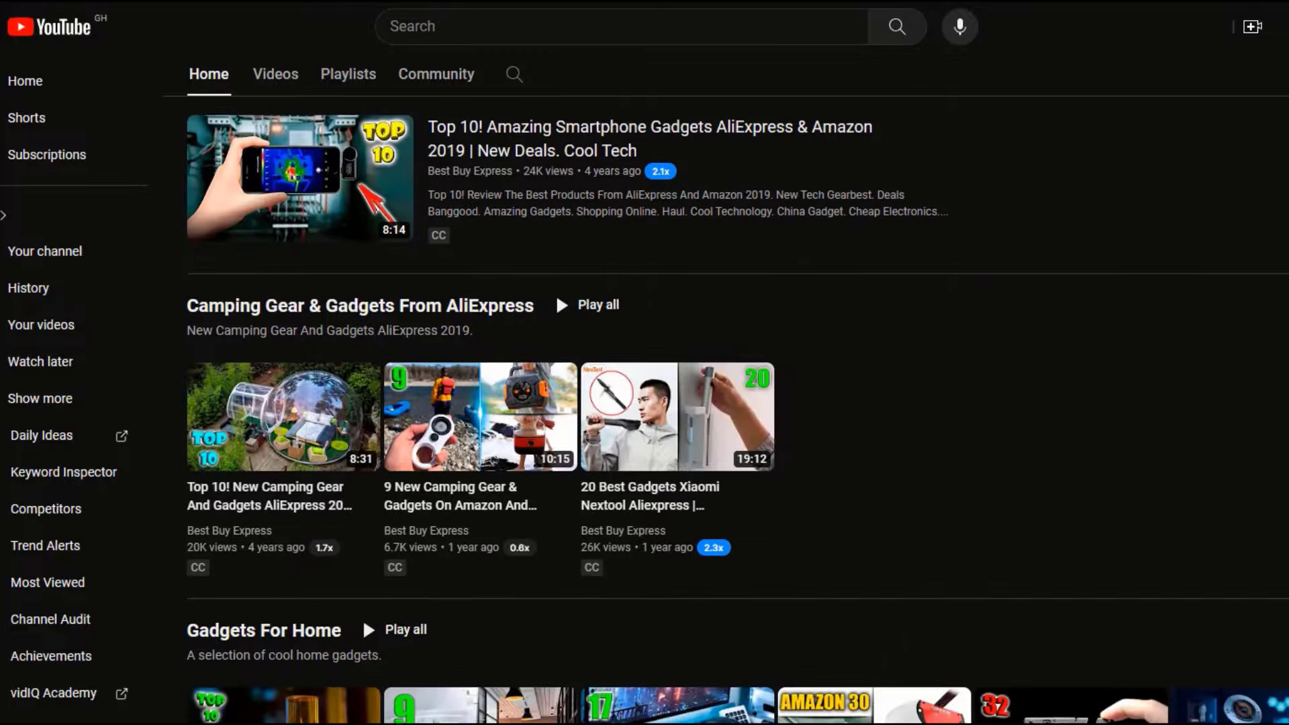
{"action": "scroll", "coordinate": [737, 409], "scroll_direction": "down", "scroll_amount": 6}
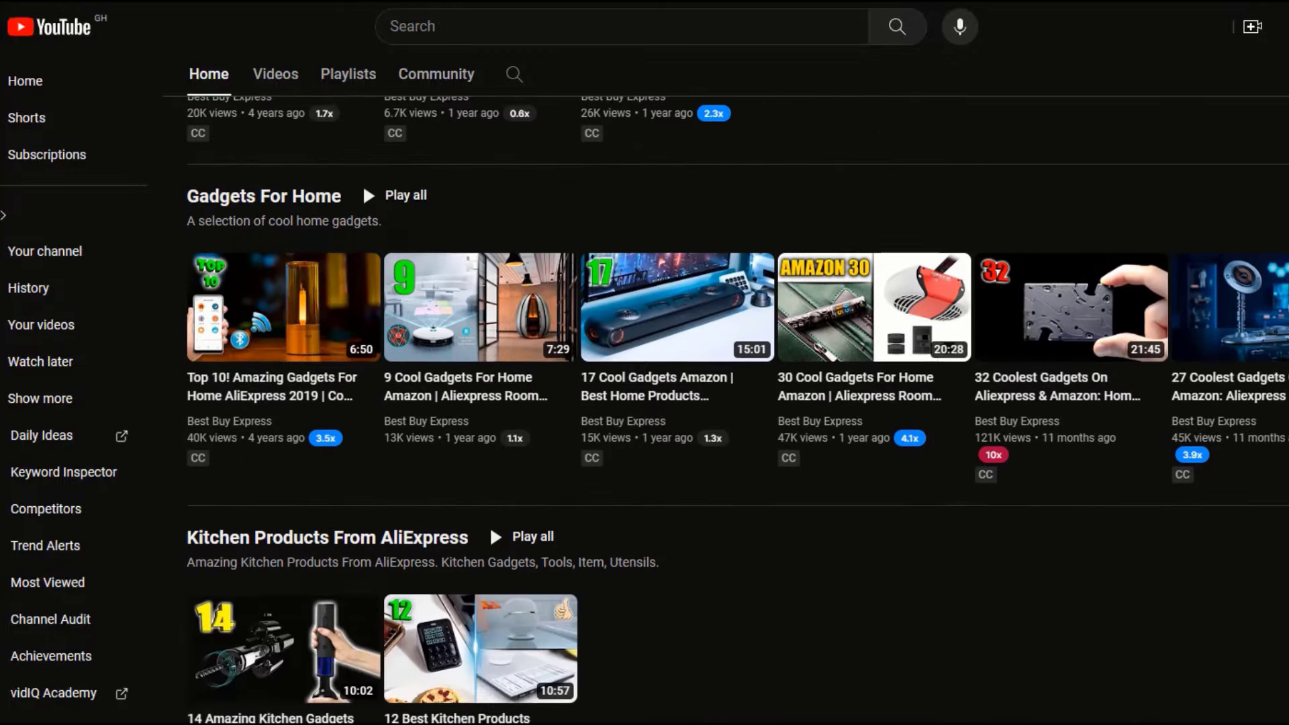
{"action": "scroll", "coordinate": [737, 409], "scroll_direction": "down", "scroll_amount": 5}
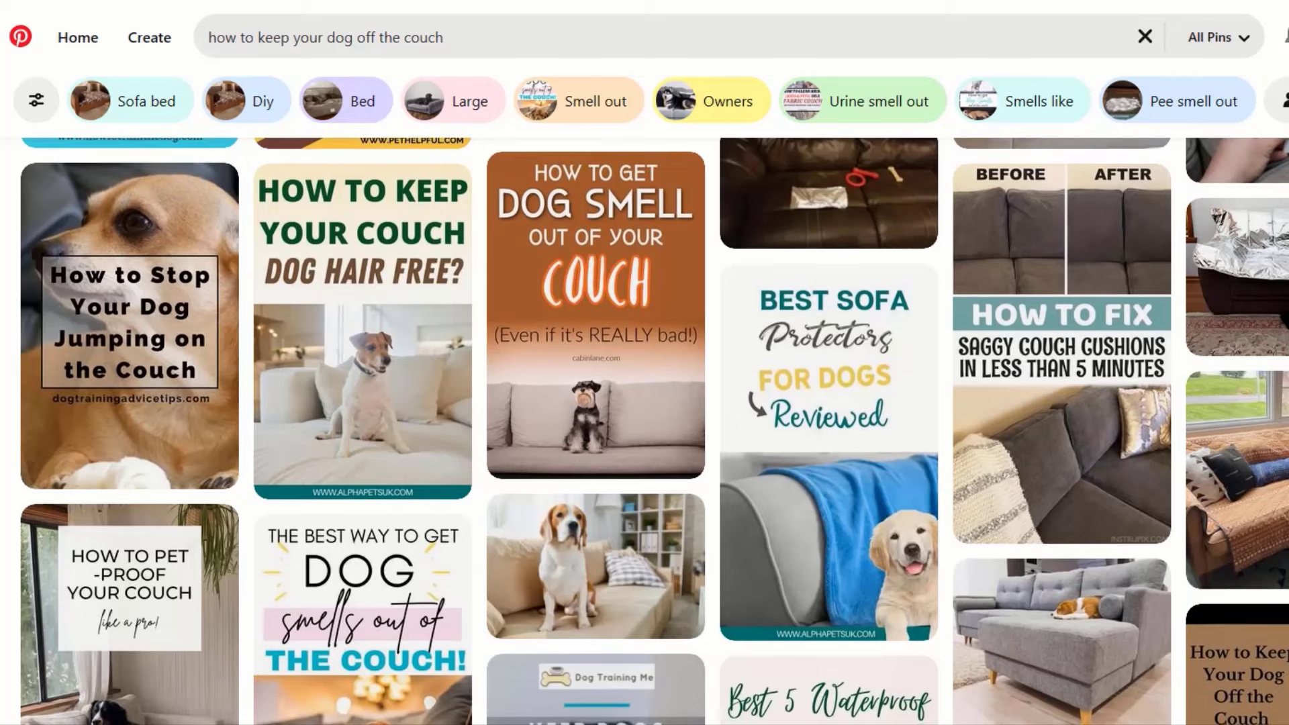
Step: Scroll further down the Pinterest pins for 'how to keep your dog off the couch'
{"action": "scroll", "coordinate": [644, 429], "scroll_direction": "down", "scroll_amount": 2}
{"action": "scroll", "coordinate": [644, 429], "scroll_direction": "down", "scroll_amount": 5}
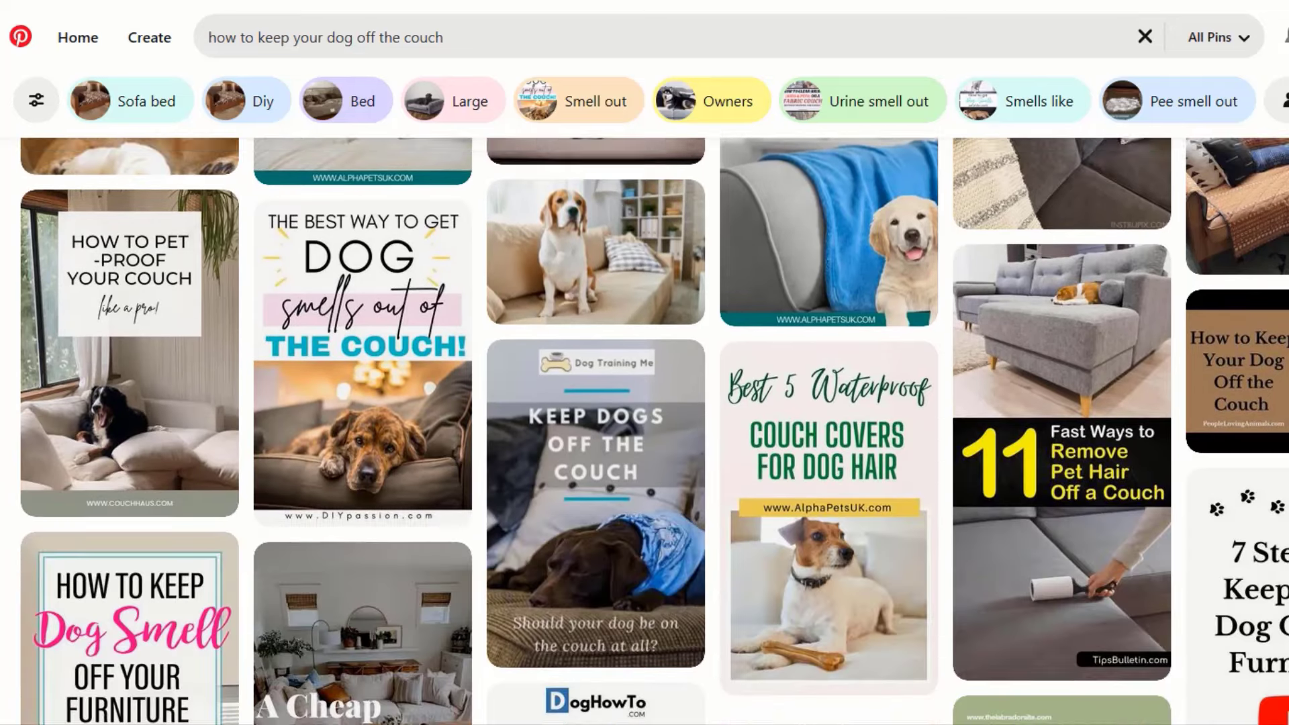
{"action": "scroll", "coordinate": [644, 429], "scroll_direction": "down", "scroll_amount": 3}
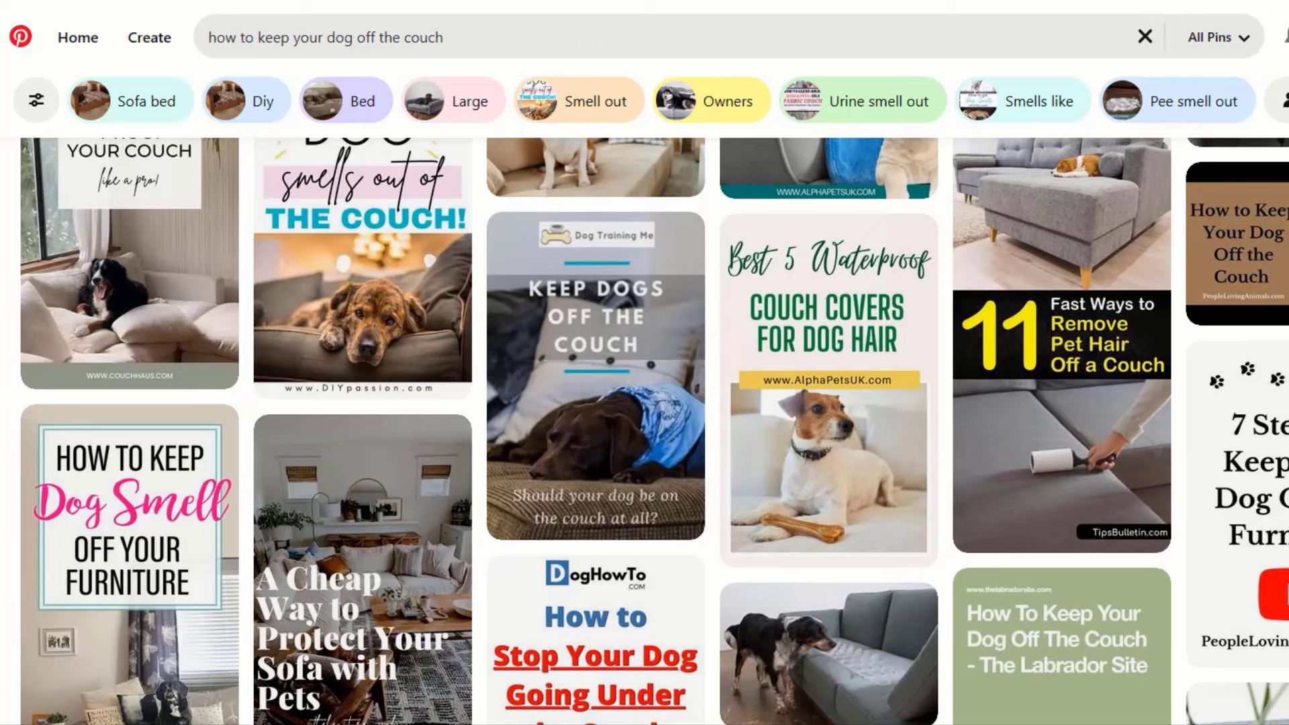
{"action": "scroll", "coordinate": [644, 430], "scroll_direction": "down", "scroll_amount": 3}
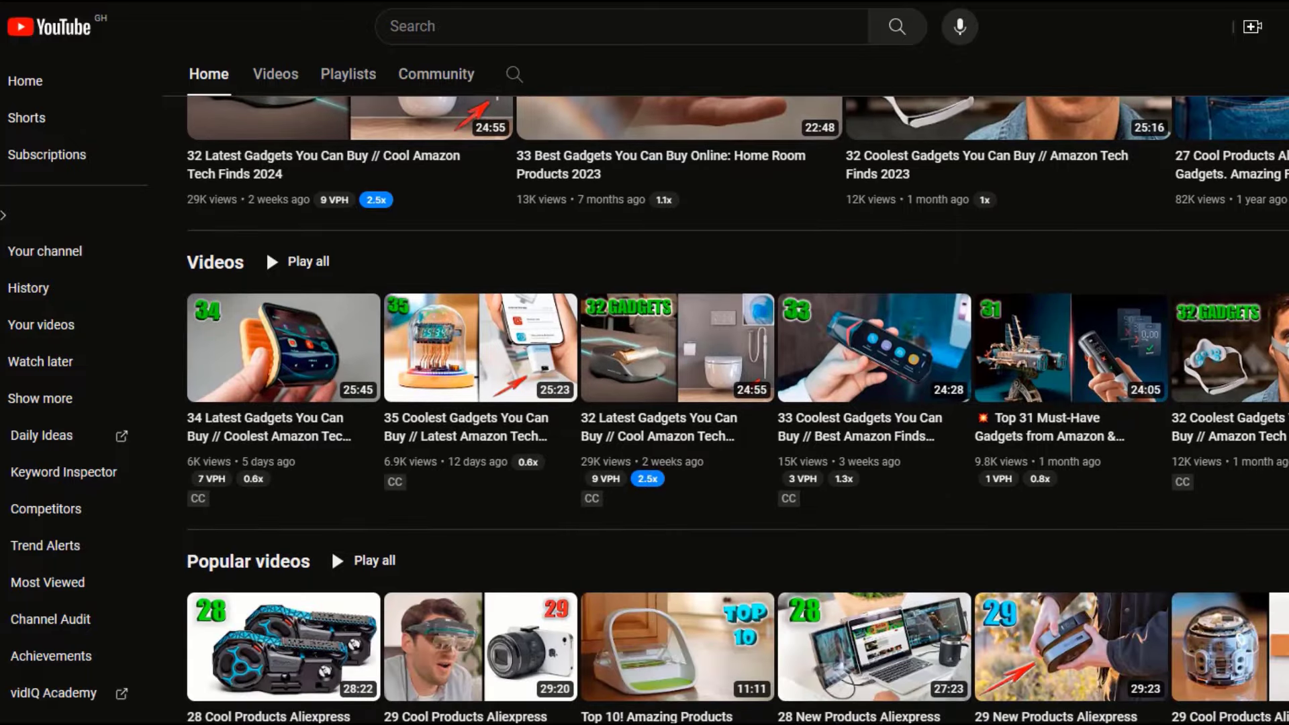
{"action": "scroll", "coordinate": [737, 409], "scroll_direction": "down", "scroll_amount": 8}
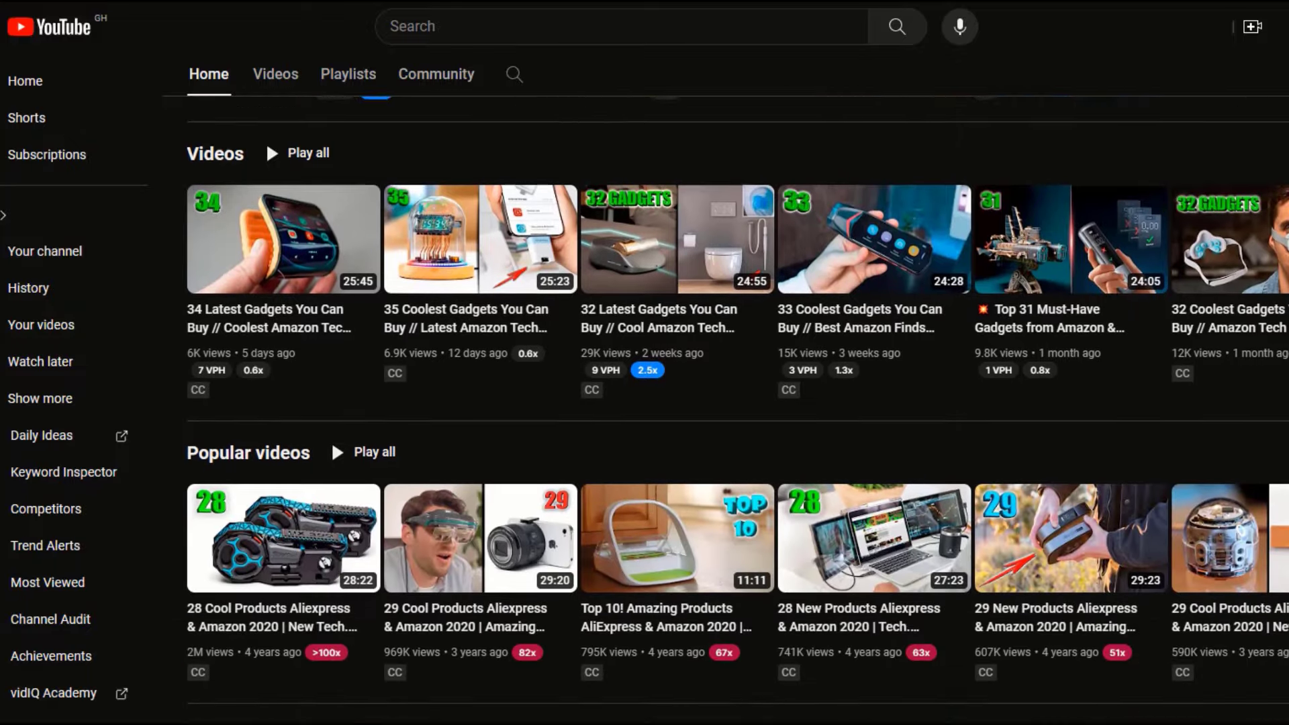
{"action": "scroll", "coordinate": [737, 409], "scroll_direction": "down", "scroll_amount": 8}
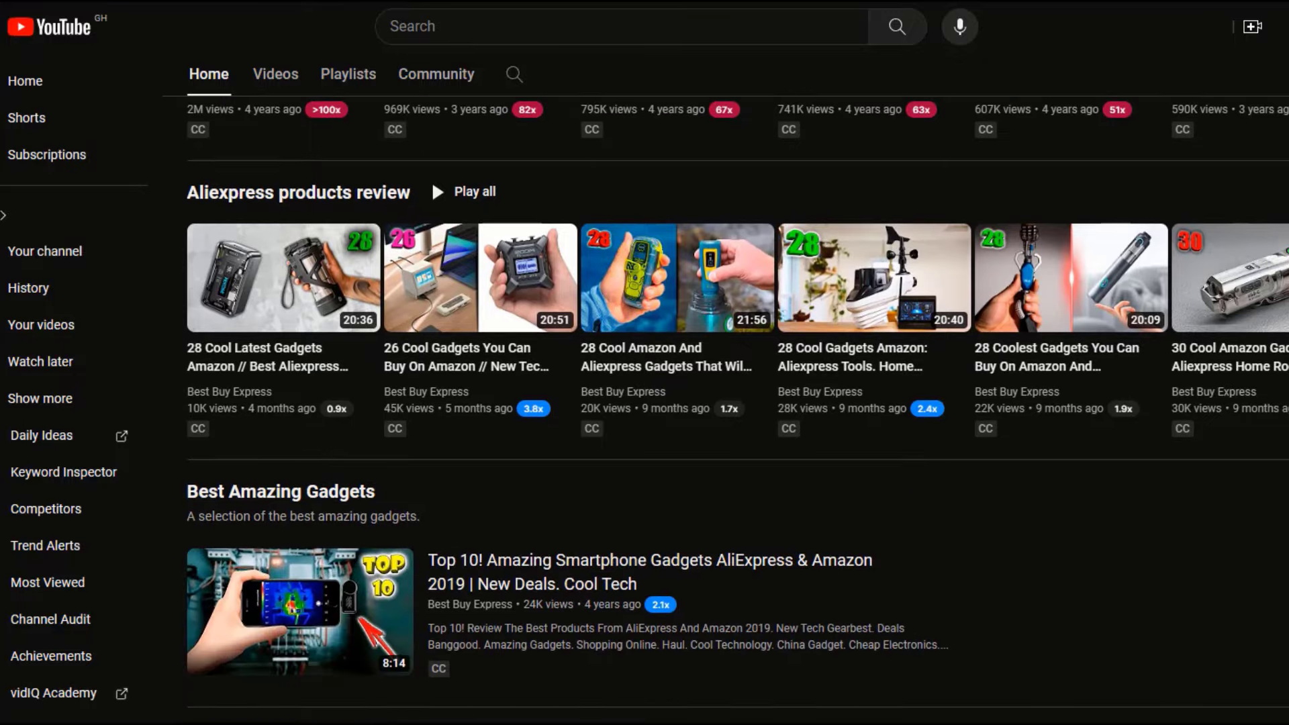
{"action": "scroll", "coordinate": [737, 410], "scroll_direction": "down", "scroll_amount": 10}
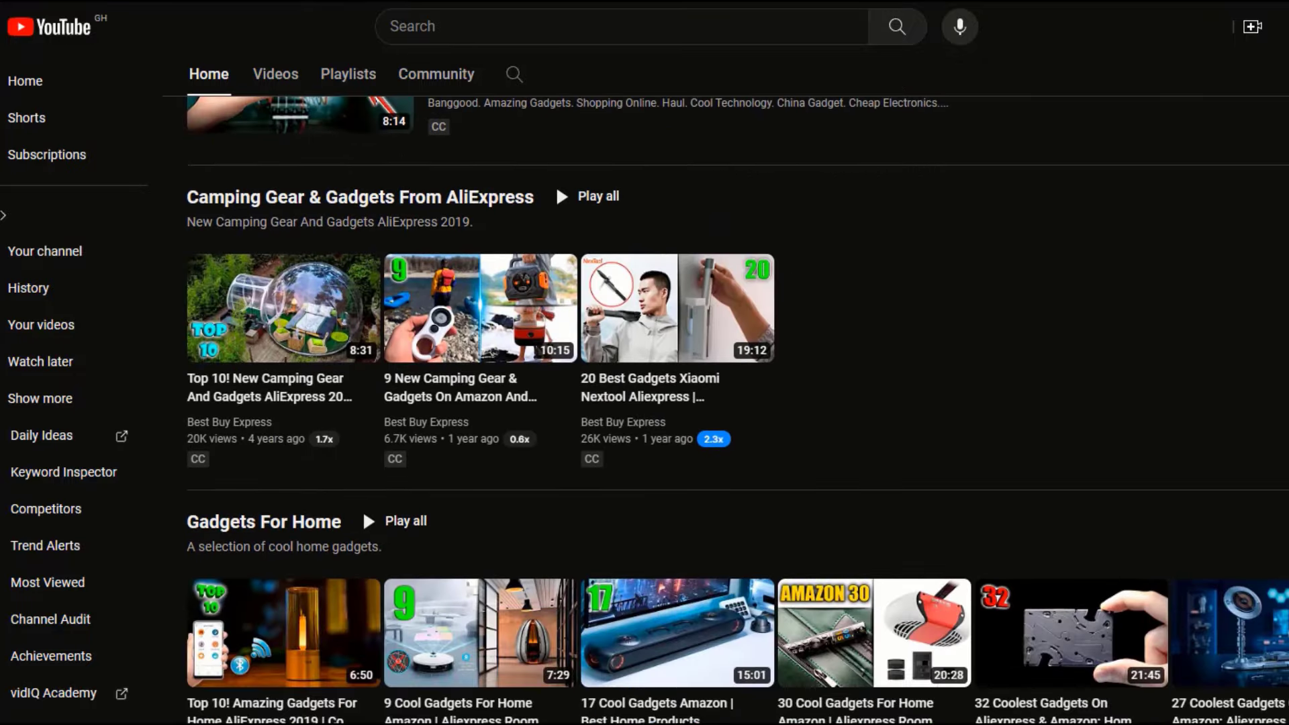
{"action": "scroll", "coordinate": [736, 409], "scroll_direction": "down", "scroll_amount": 2}
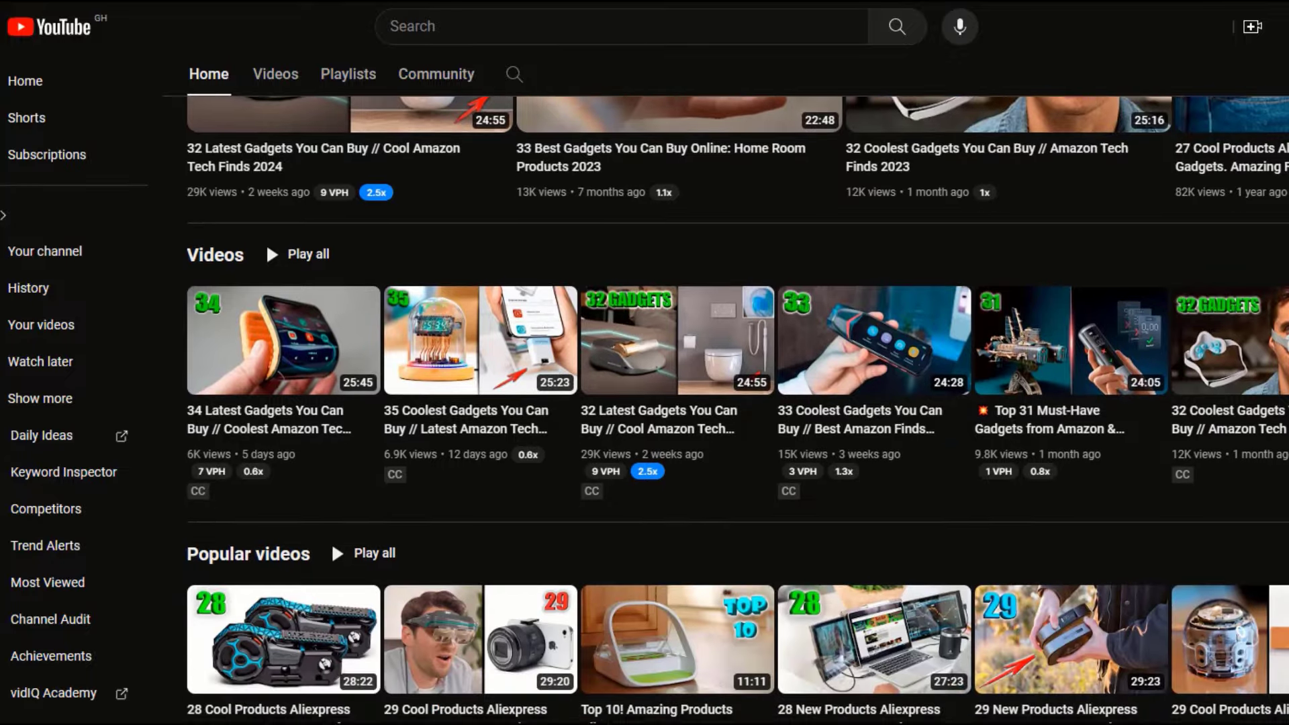
Step: Scroll further down the Best Buy Express channel page's video rows
{"action": "scroll", "coordinate": [737, 409], "scroll_direction": "down", "scroll_amount": 8}
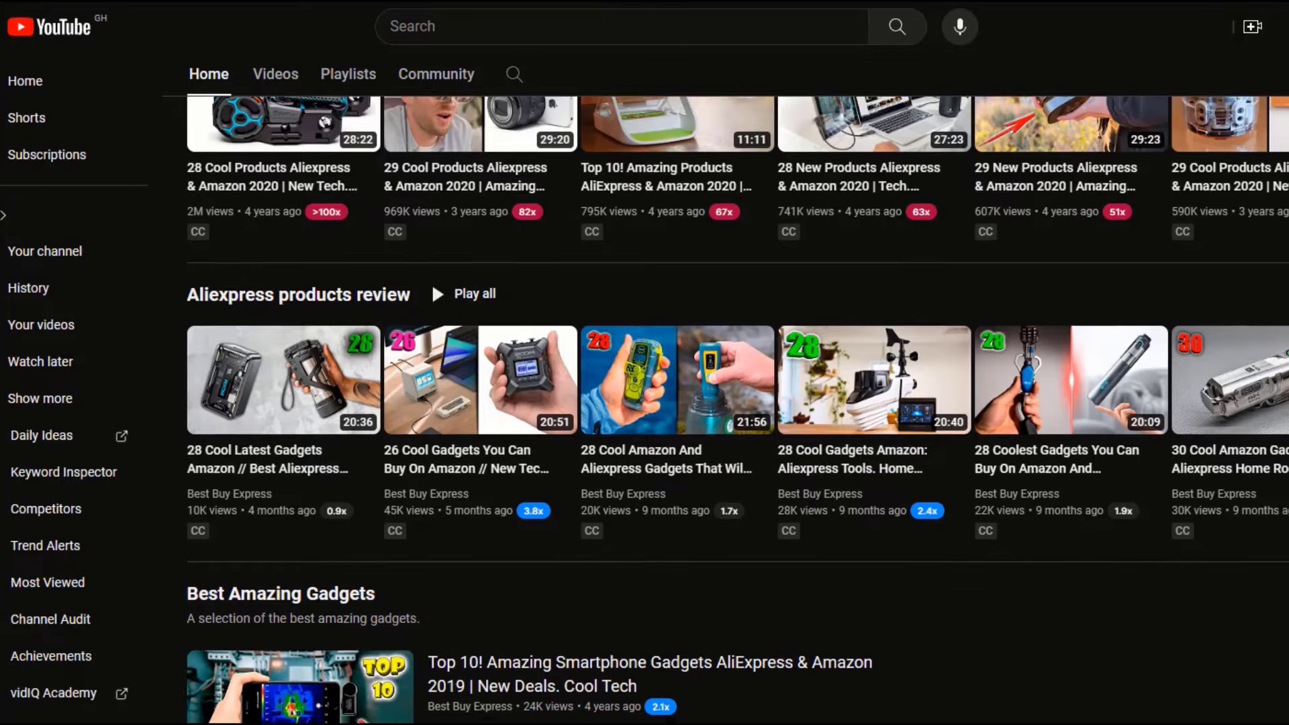
{"action": "scroll", "coordinate": [556, 292], "scroll_direction": "down", "scroll_amount": 9}
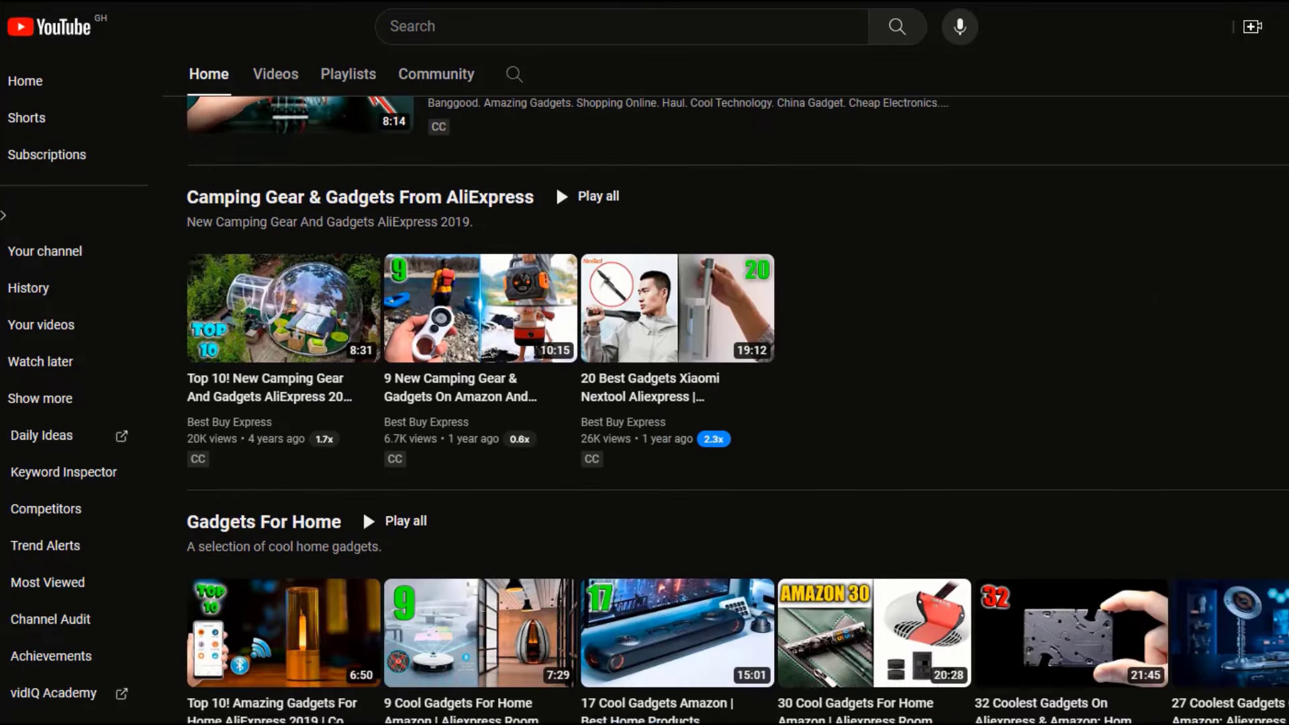
{"action": "scroll", "coordinate": [490, 219], "scroll_direction": "down", "scroll_amount": 2}
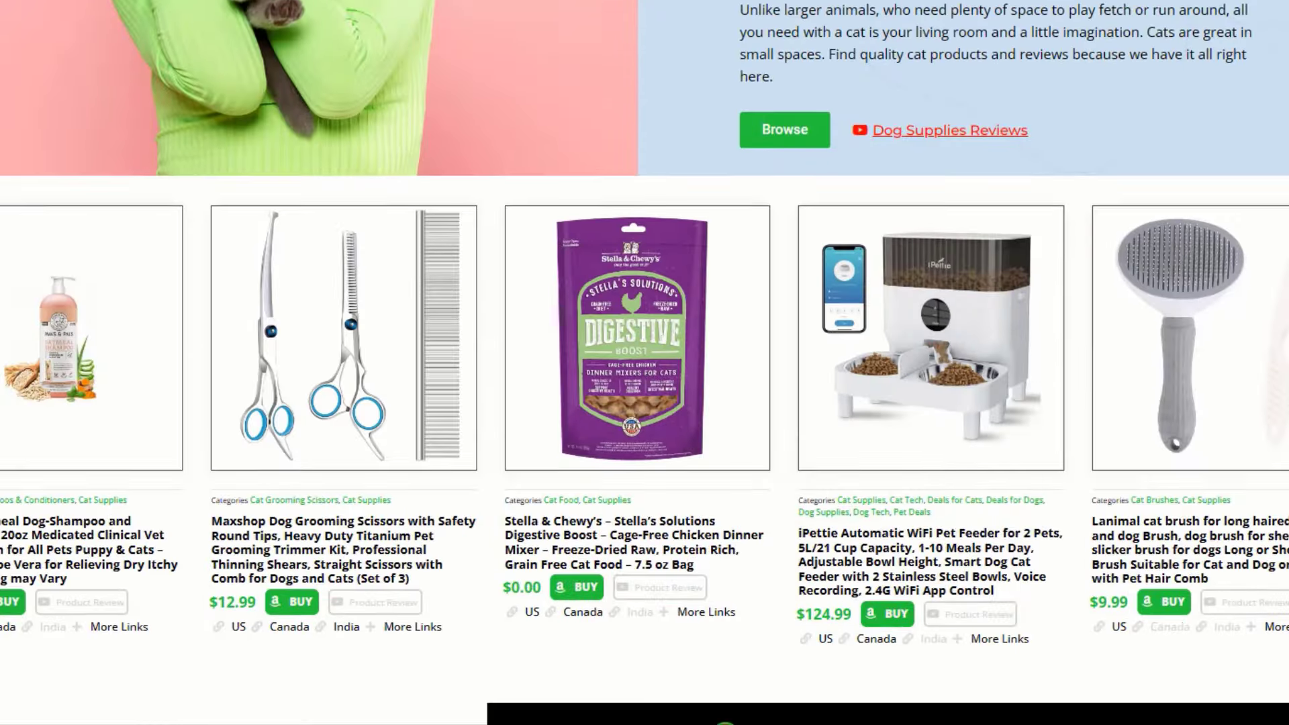
Step: Search the Pet Shop website for 'couch' and scroll back up the results
{"action": "type", "text": "couch"}
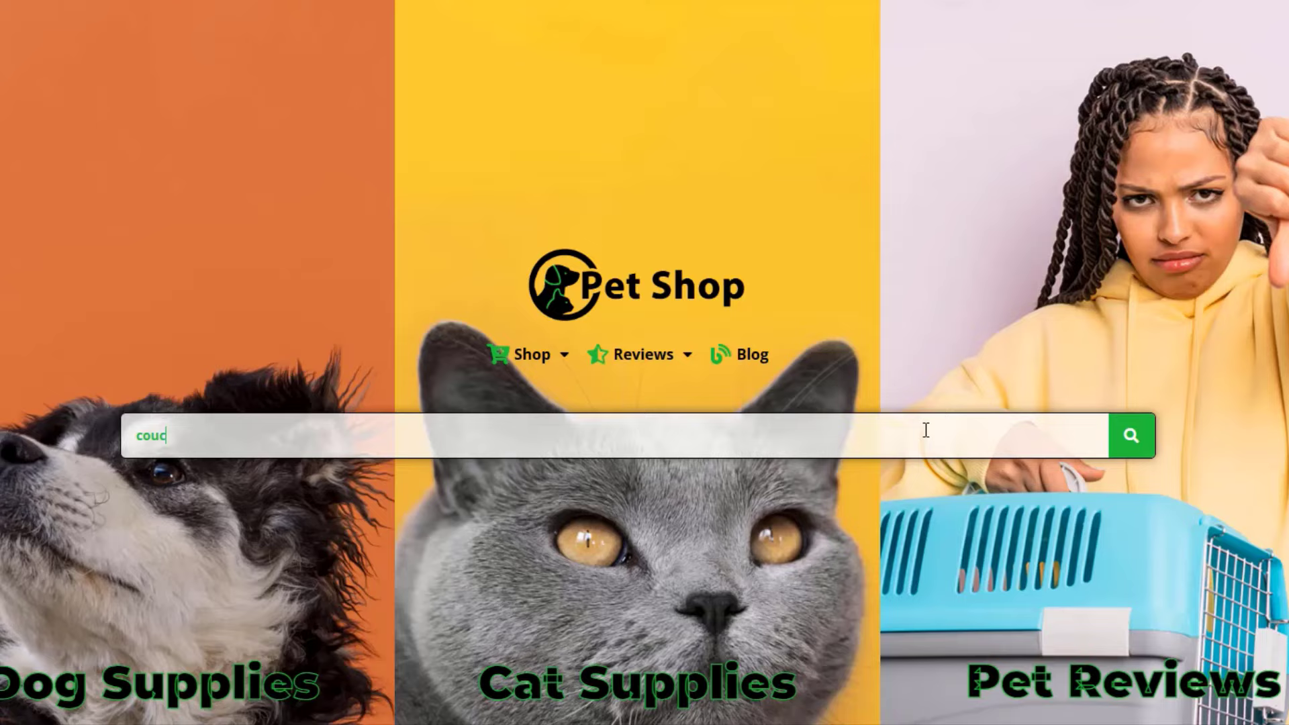
{"action": "key", "text": "Return"}
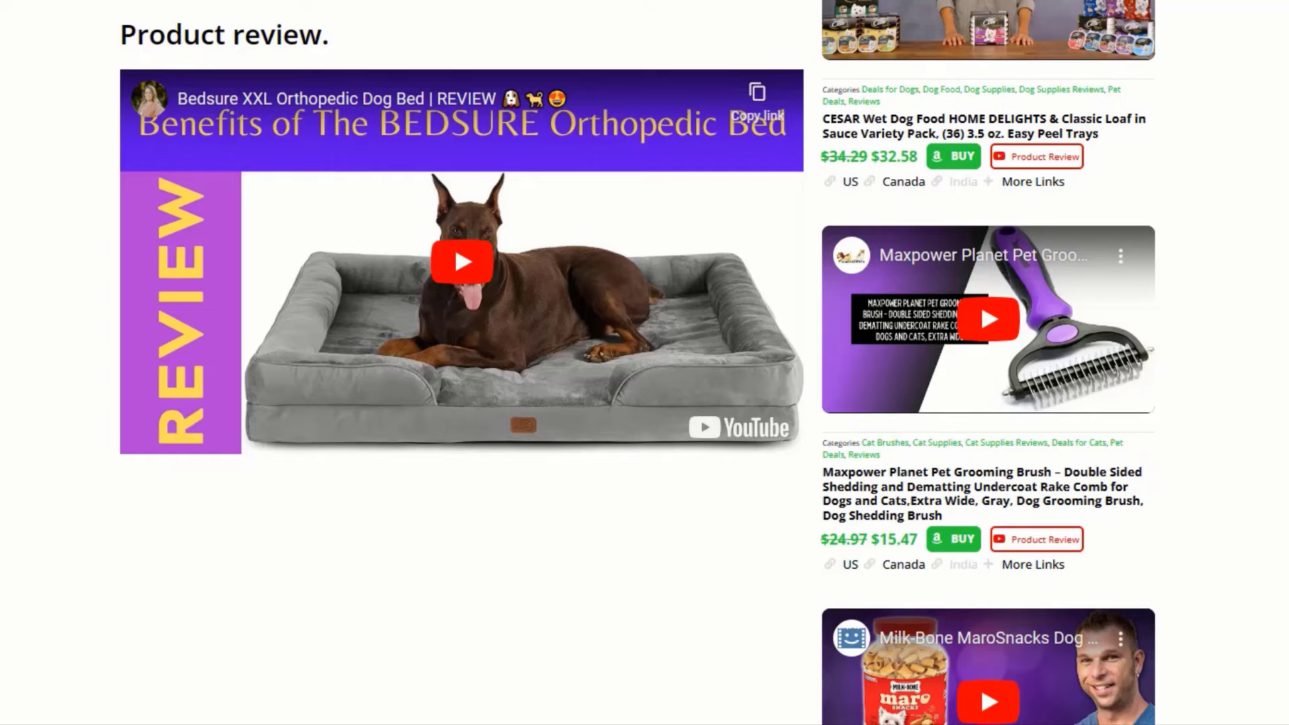
{"action": "scroll", "coordinate": [638, 362], "scroll_direction": "up", "scroll_amount": 12}
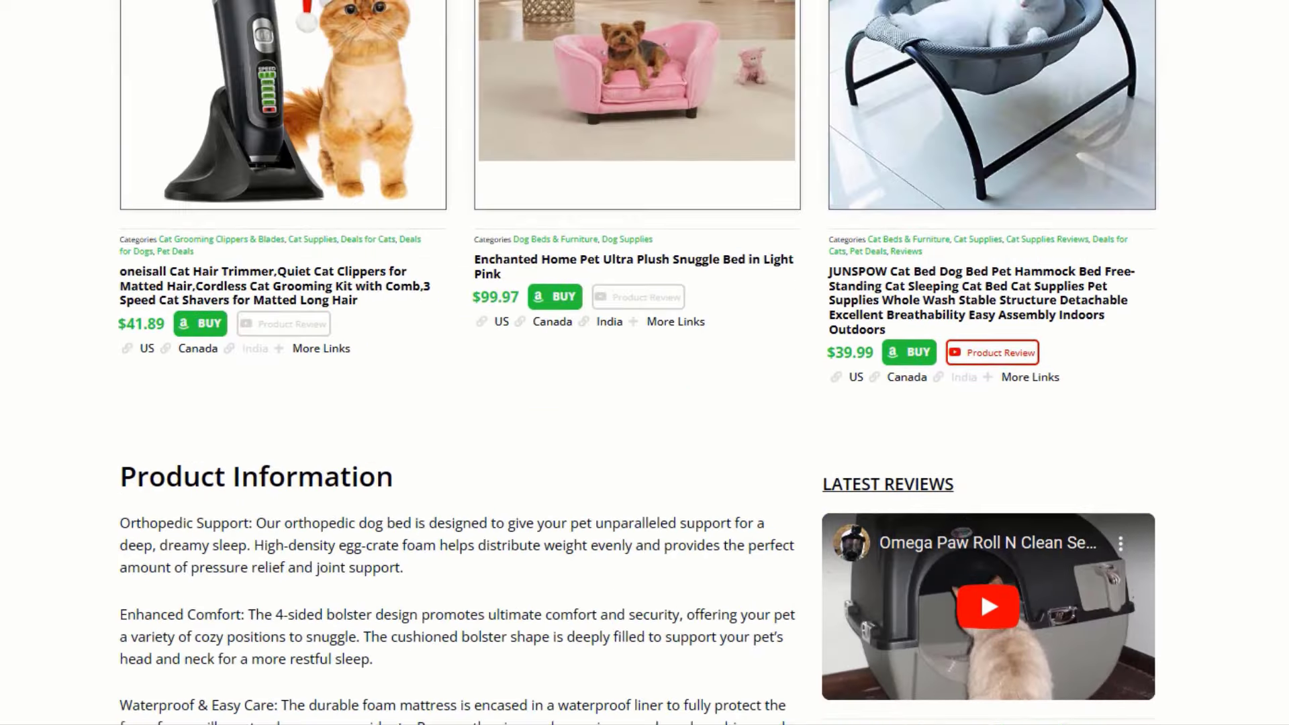
{"action": "scroll", "coordinate": [638, 362], "scroll_direction": "up", "scroll_amount": 10}
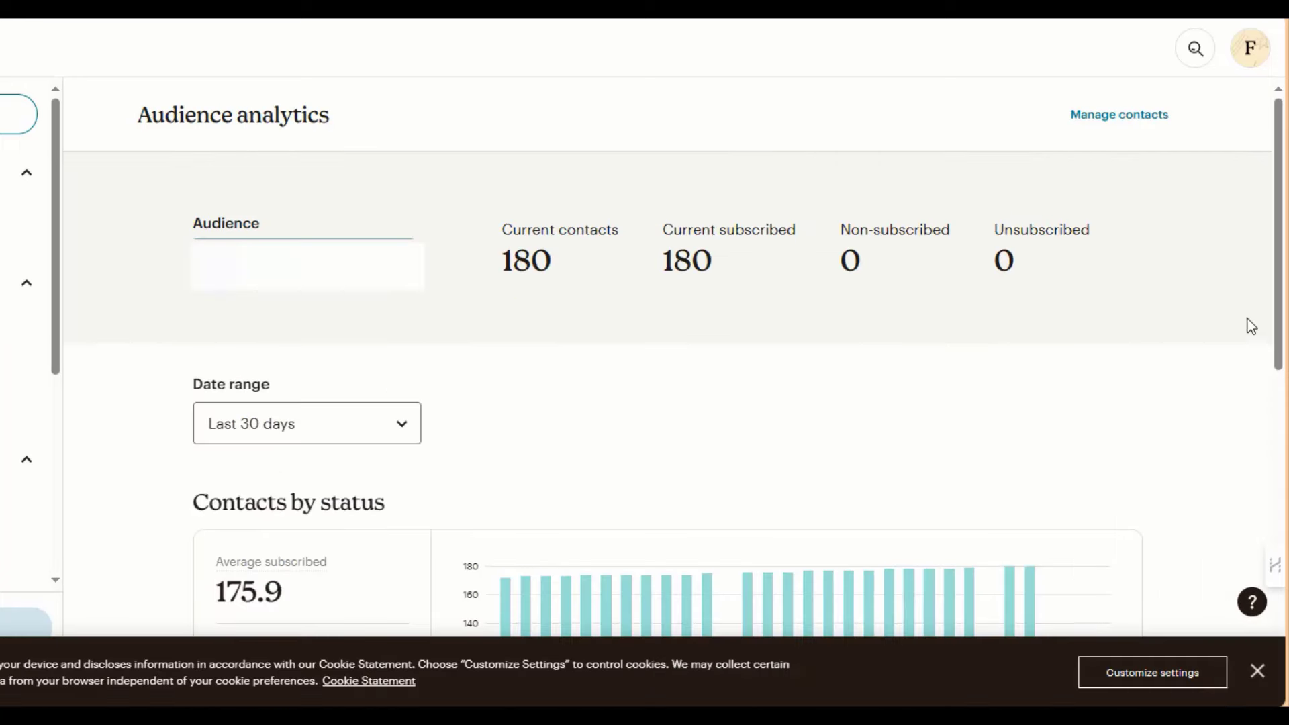
Step: Scroll the Mailchimp audience analytics past Contacts by status to the net growth of 8
{"action": "scroll", "coordinate": [1256, 309], "scroll_direction": "down", "scroll_amount": 4}
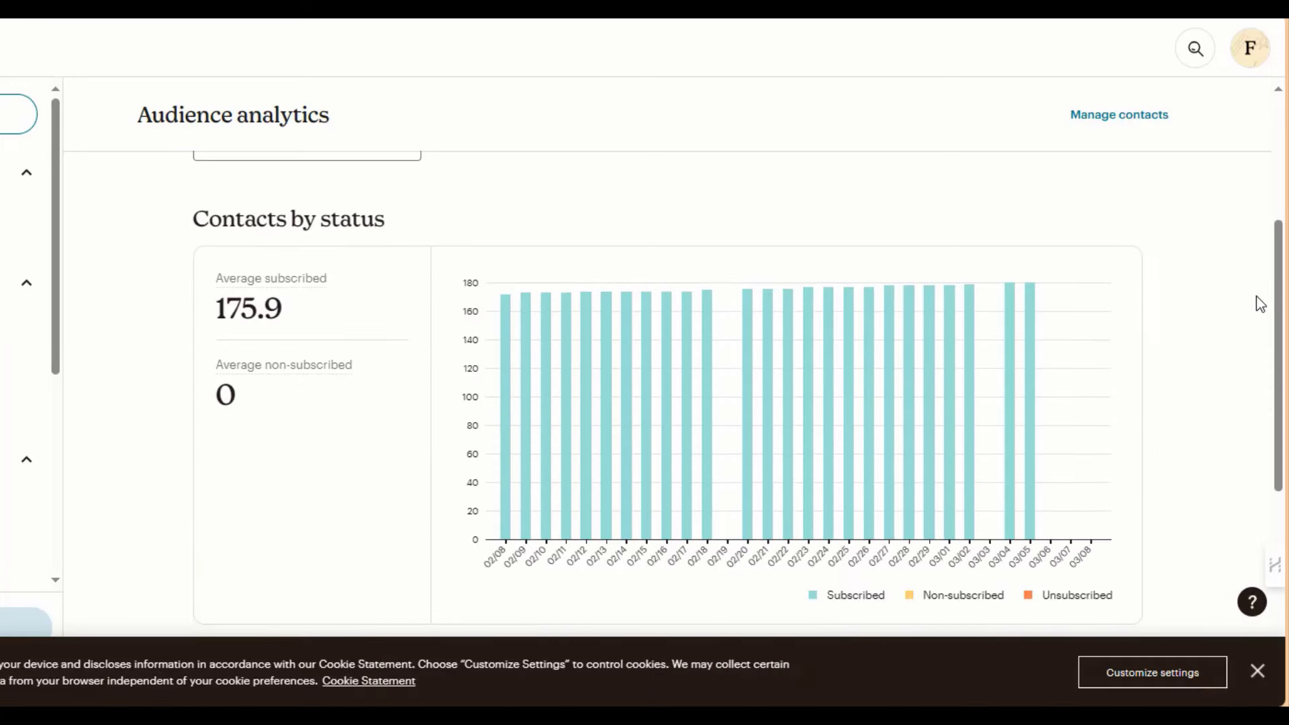
{"action": "mouse_move", "coordinate": [241, 277]}
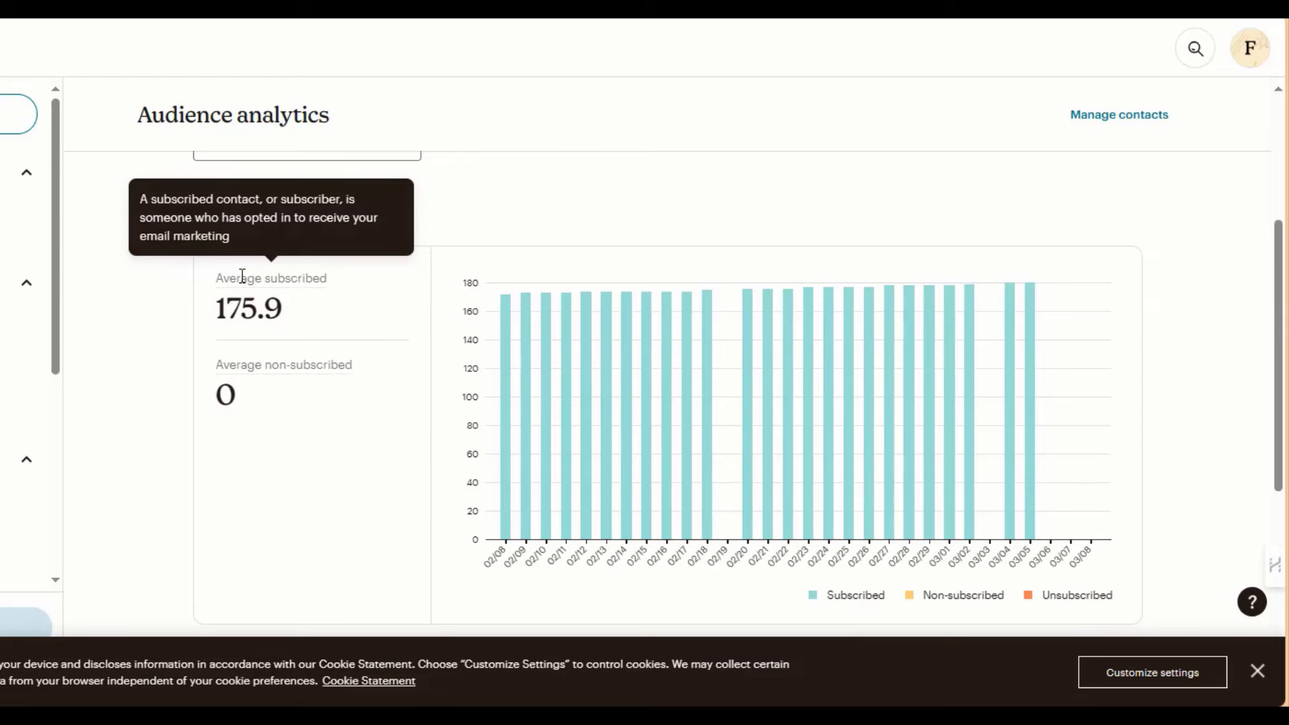
{"action": "scroll", "coordinate": [406, 373], "scroll_direction": "down", "scroll_amount": 5}
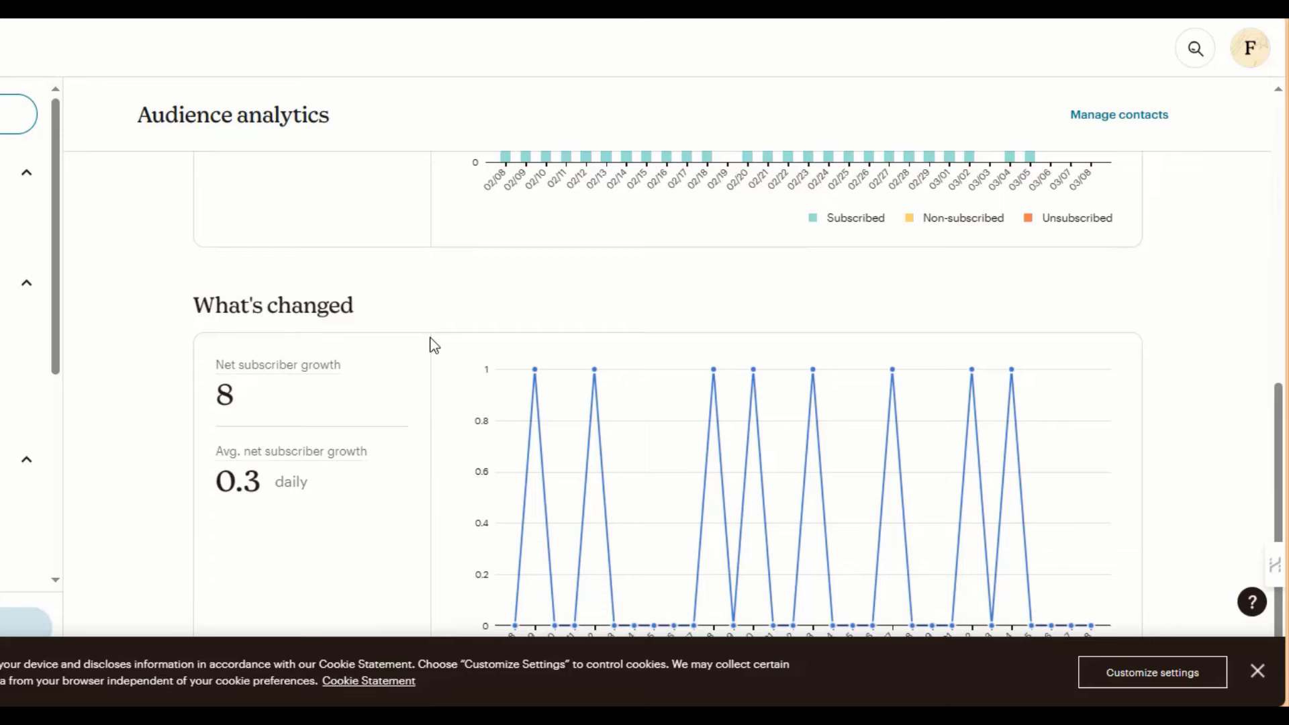
{"action": "scroll", "coordinate": [433, 344], "scroll_direction": "down", "scroll_amount": 1}
{"action": "mouse_move", "coordinate": [535, 304]}
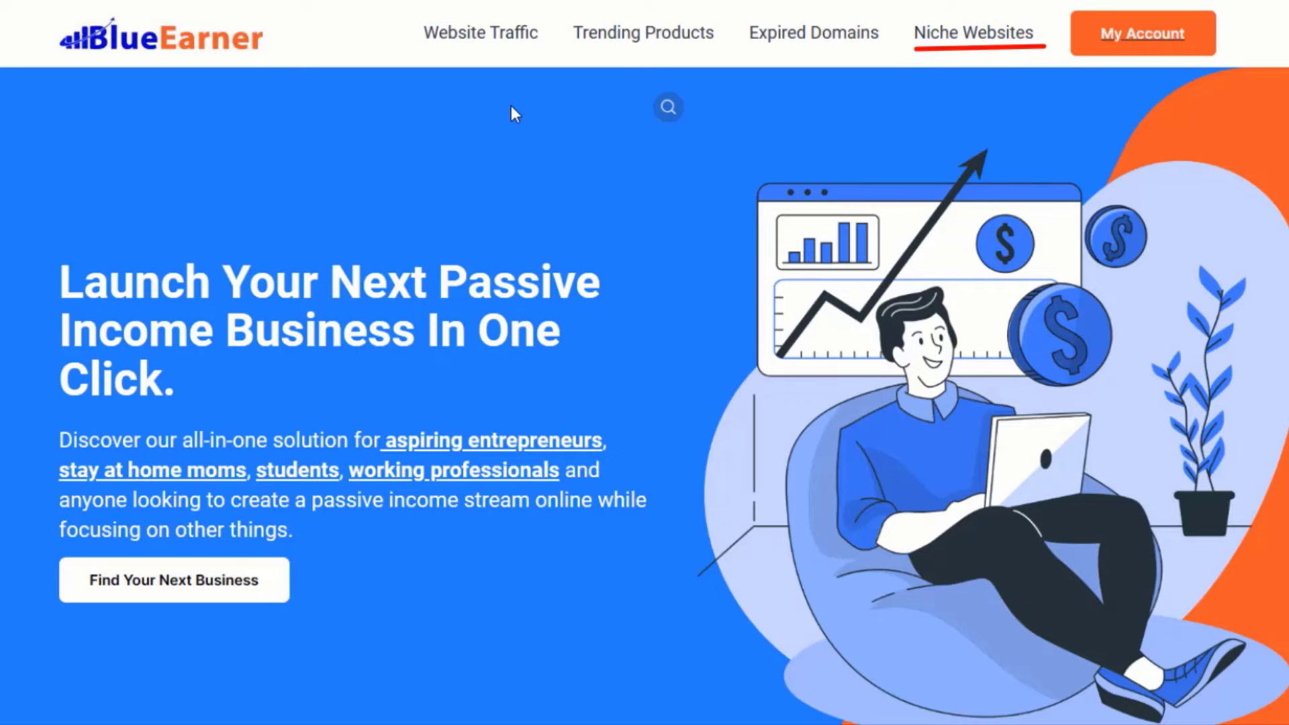
Step: Scroll the BlueEarner landing page down to the Pet Supplies Niche starter template
{"action": "scroll", "coordinate": [510, 106], "scroll_direction": "down", "scroll_amount": 8}
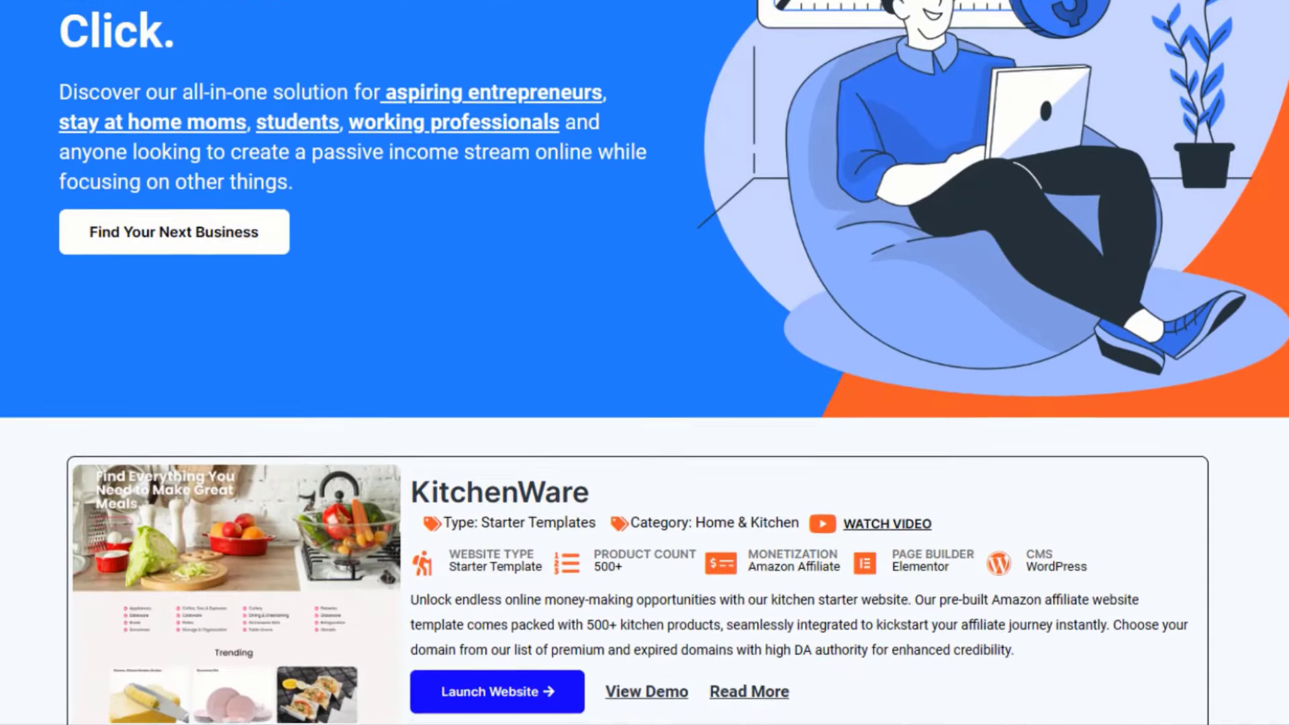
{"action": "scroll", "coordinate": [644, 362], "scroll_direction": "down", "scroll_amount": 3}
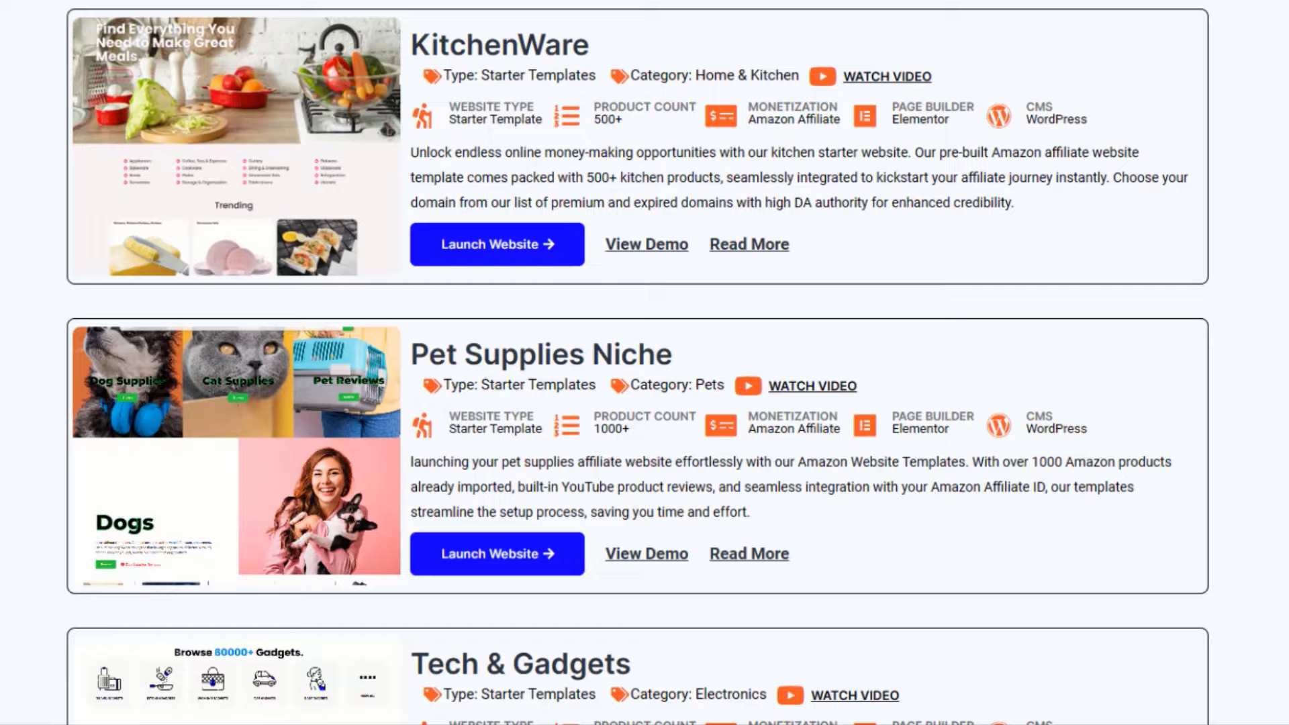
{"action": "scroll", "coordinate": [644, 362], "scroll_direction": "down", "scroll_amount": 2}
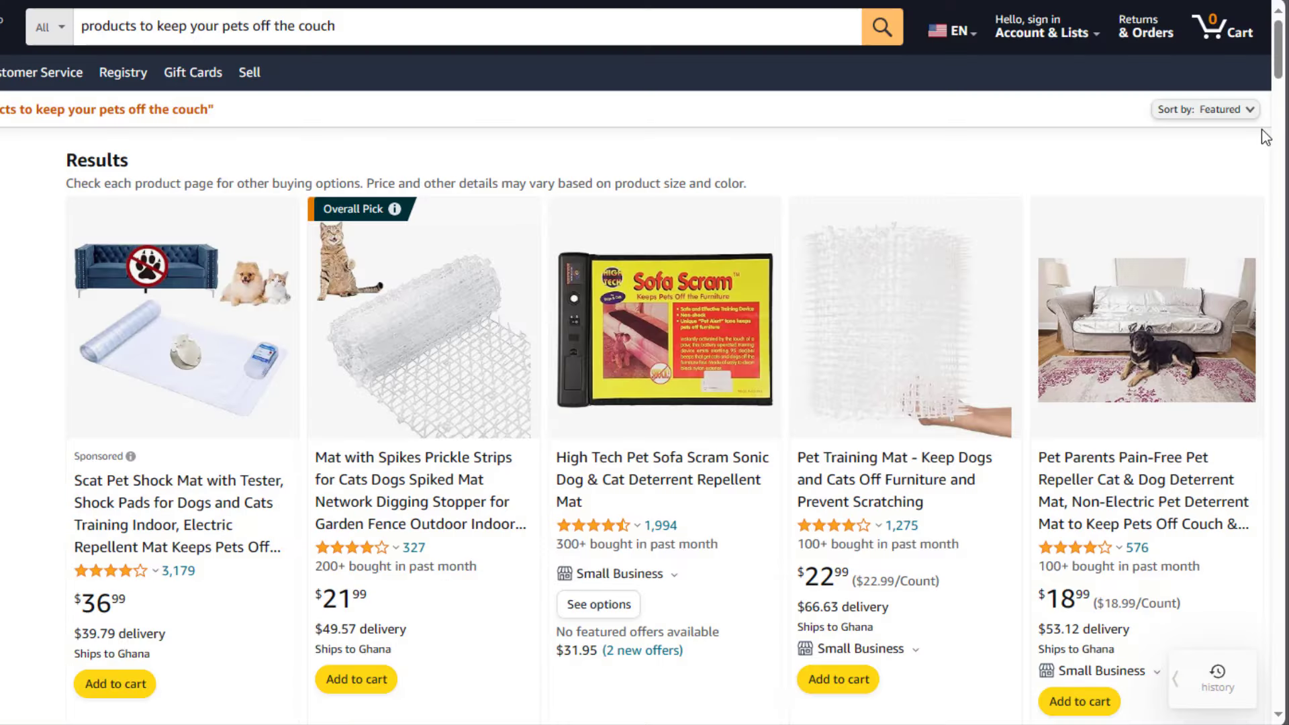
Step: Scroll Amazon's 'products to keep your pets off the couch' results to the second row
{"action": "scroll", "coordinate": [1261, 129], "scroll_direction": "down", "scroll_amount": 4}
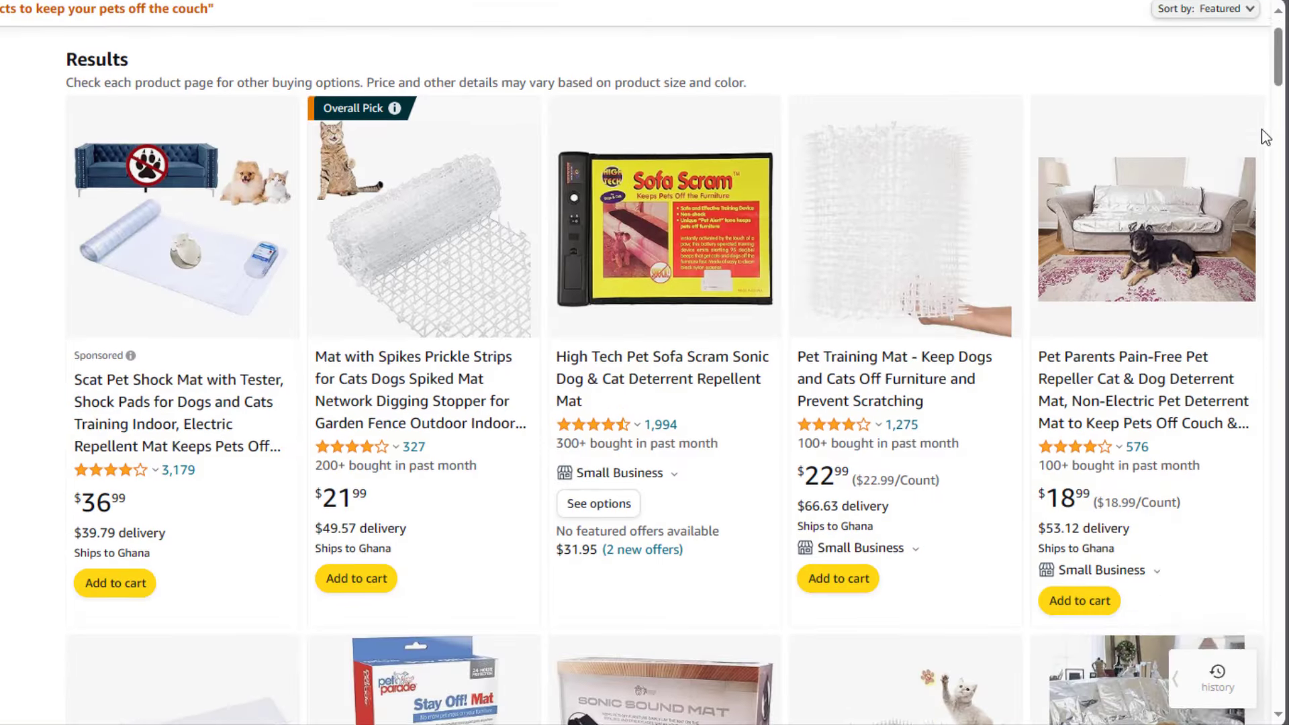
{"action": "scroll", "coordinate": [1261, 130], "scroll_direction": "down", "scroll_amount": 5}
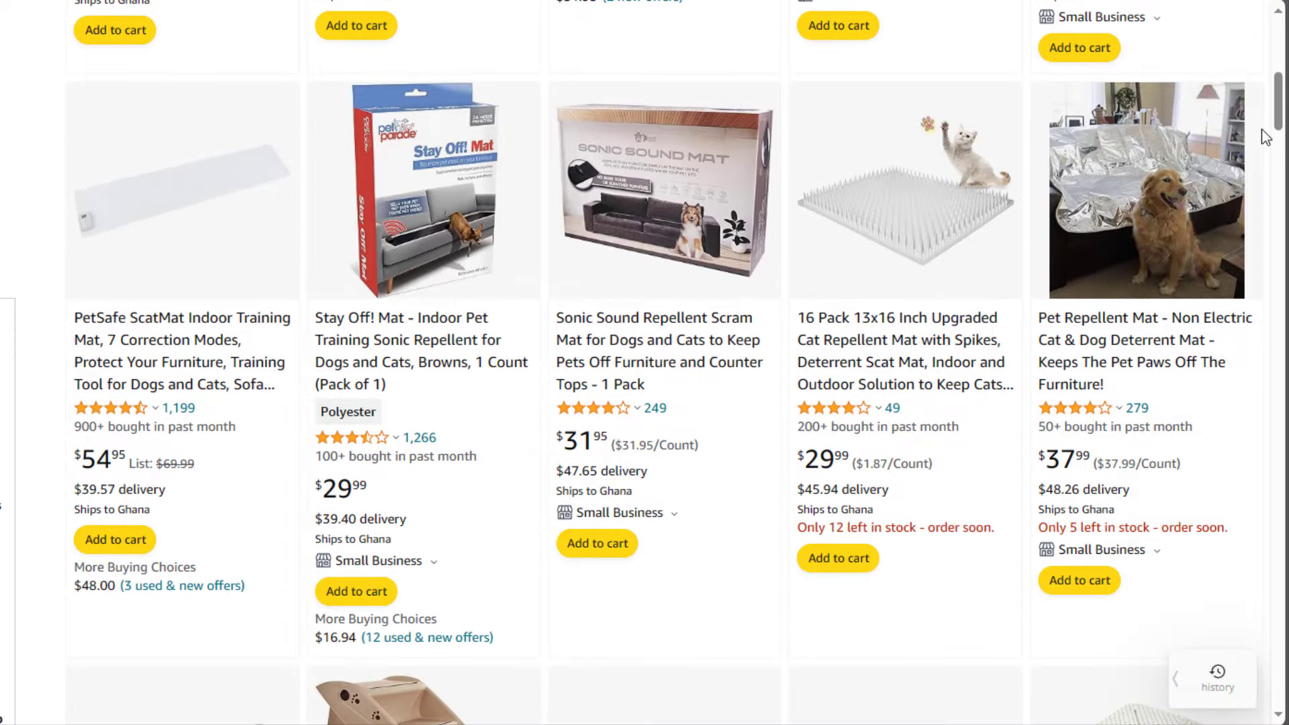
{"action": "scroll", "coordinate": [1262, 129], "scroll_direction": "down", "scroll_amount": 3}
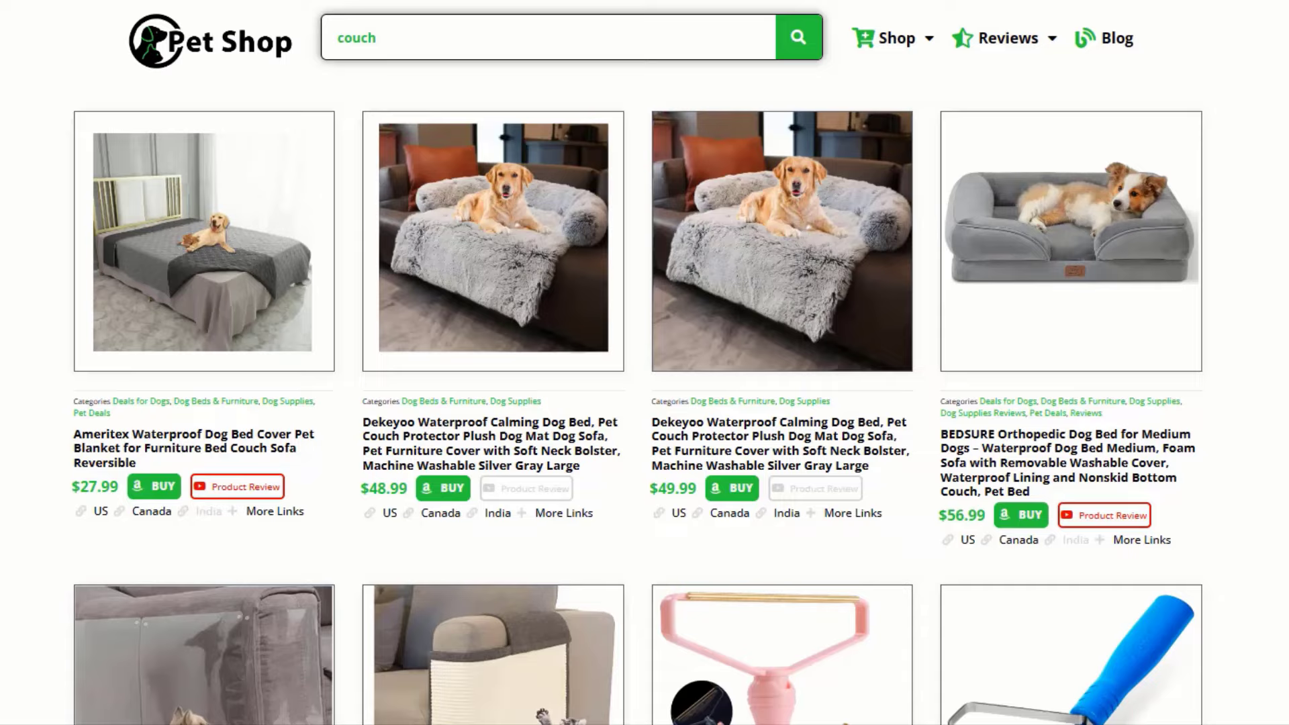
Step: Scroll through the Pet Shop couch search results listing the Ameritex cover and BEDSURE bed
{"action": "scroll", "coordinate": [644, 362], "scroll_direction": "down", "scroll_amount": 2}
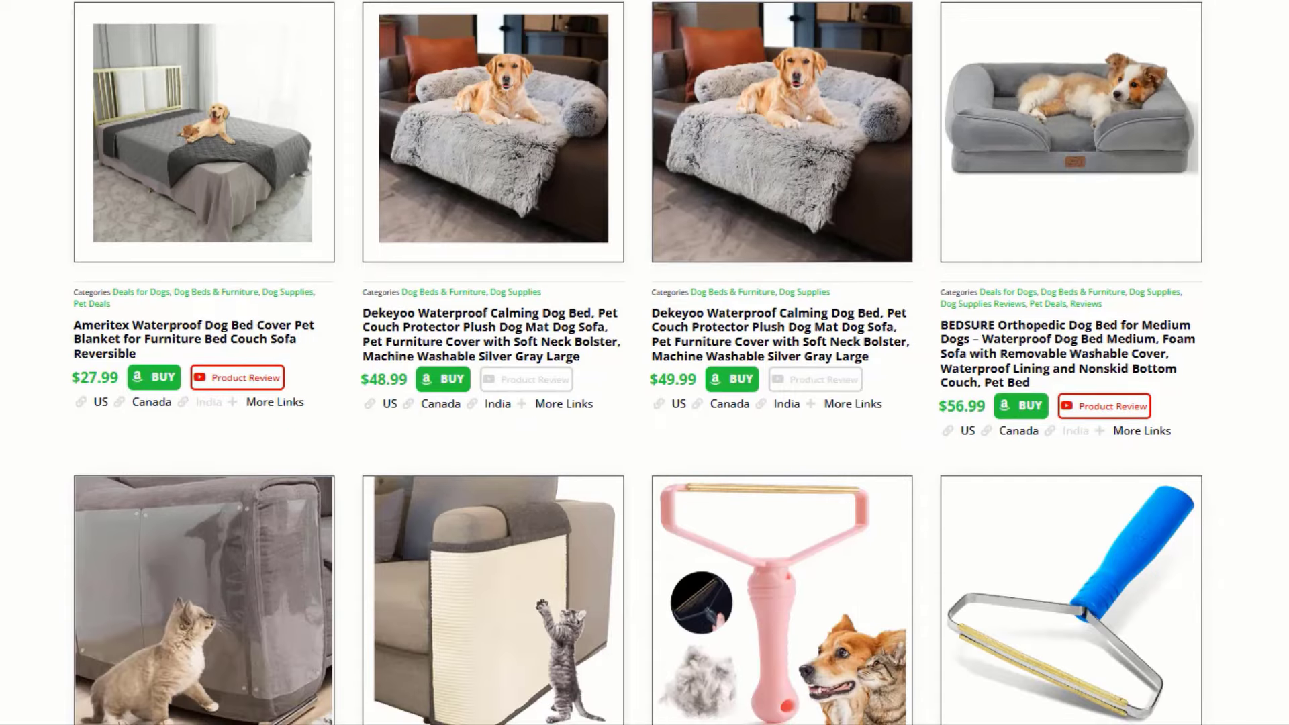
{"action": "scroll", "coordinate": [644, 362], "scroll_direction": "up", "scroll_amount": 2}
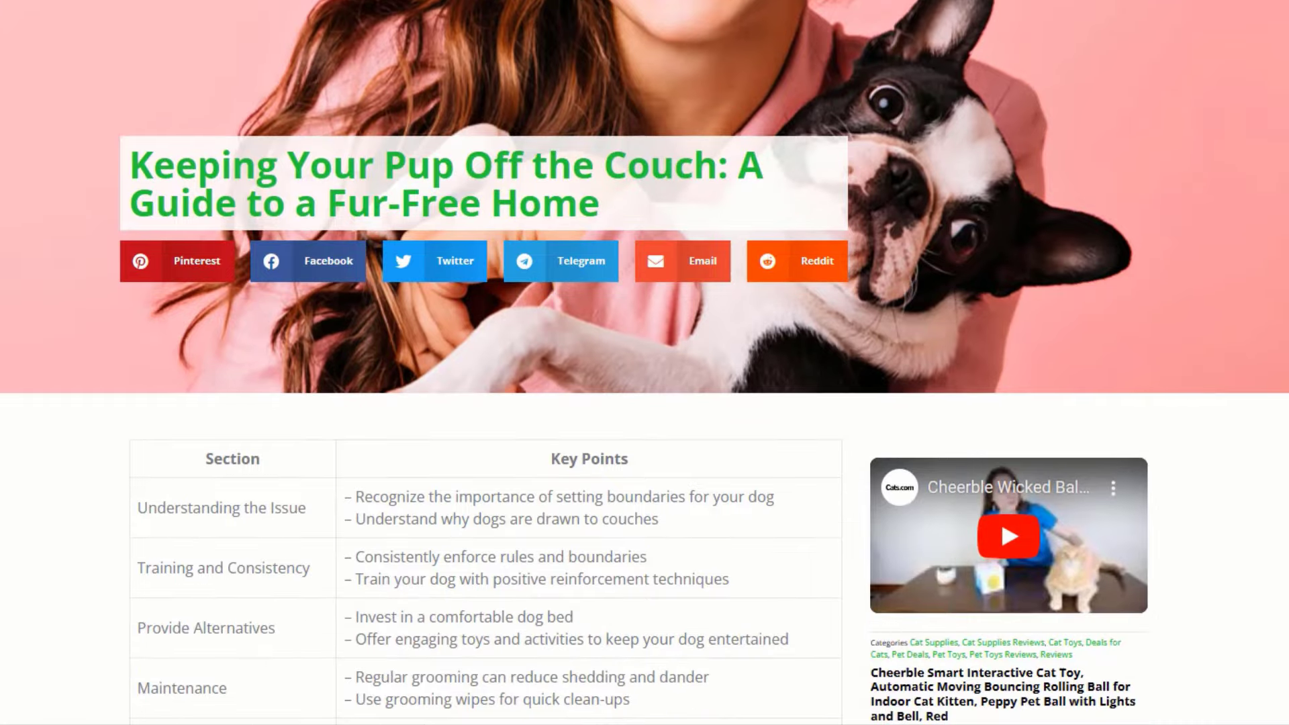
{"action": "scroll", "coordinate": [644, 362], "scroll_direction": "down", "scroll_amount": 3}
{"action": "scroll", "coordinate": [1000, 191], "scroll_direction": "down", "scroll_amount": 7}
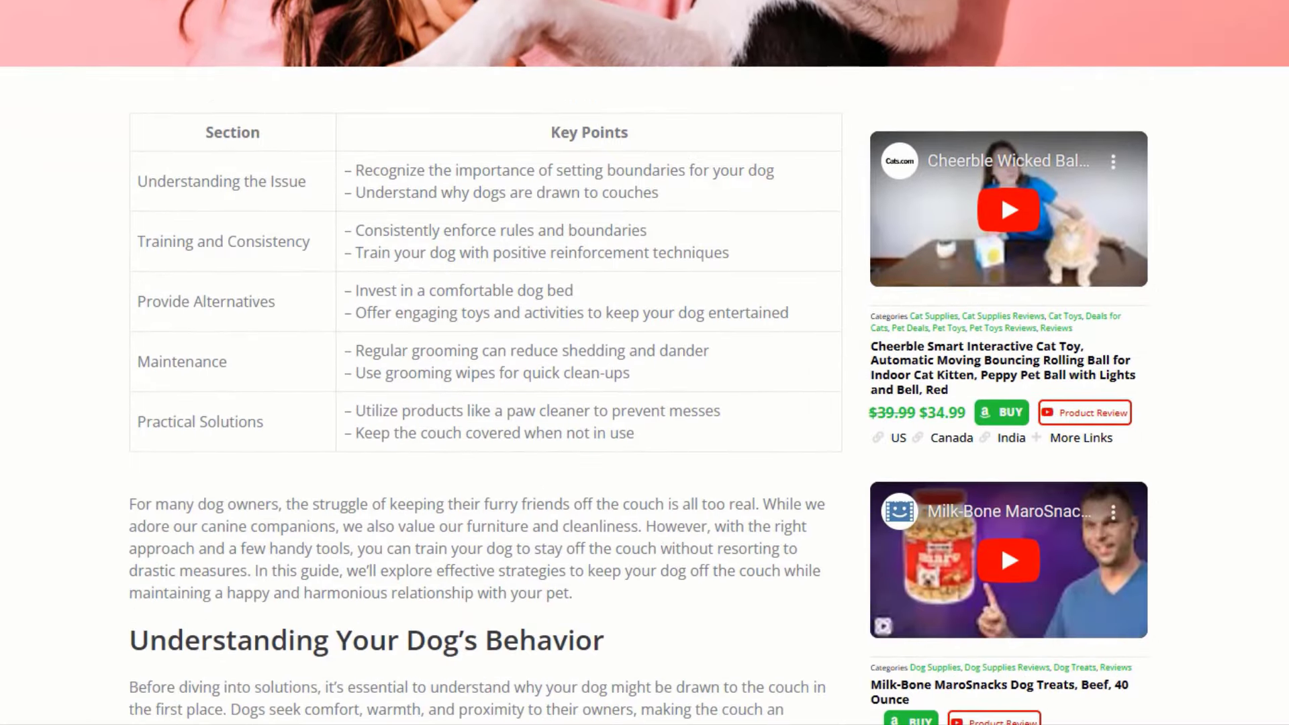
{"action": "scroll", "coordinate": [644, 362], "scroll_direction": "down", "scroll_amount": 5}
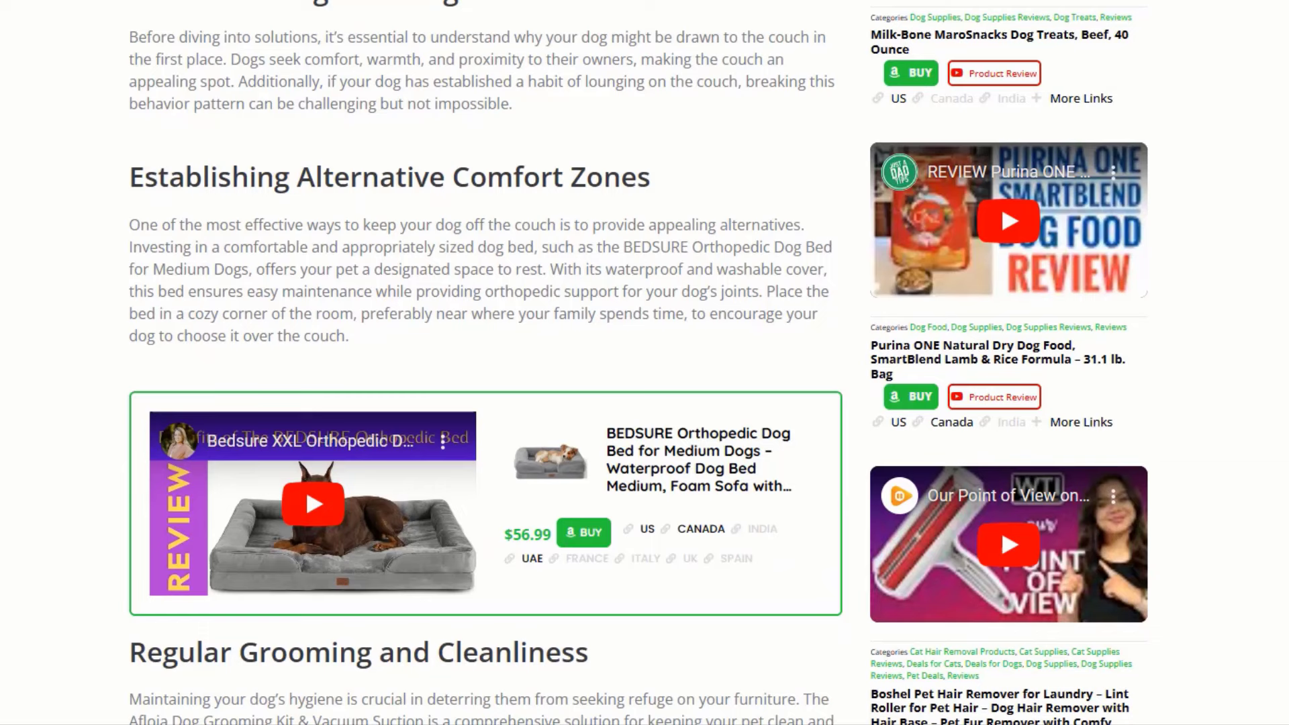
{"action": "scroll", "coordinate": [1000, 199], "scroll_direction": "down", "scroll_amount": 5}
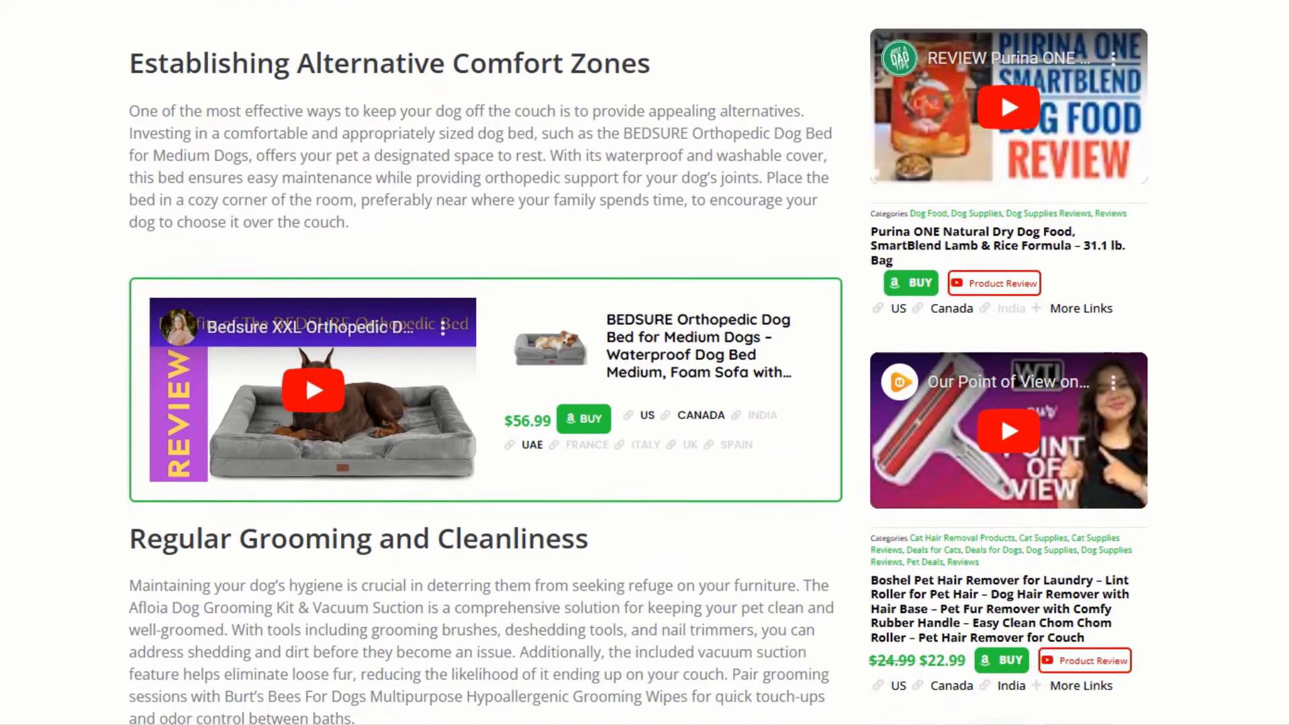
{"action": "scroll", "coordinate": [304, 154], "scroll_direction": "down", "scroll_amount": 5}
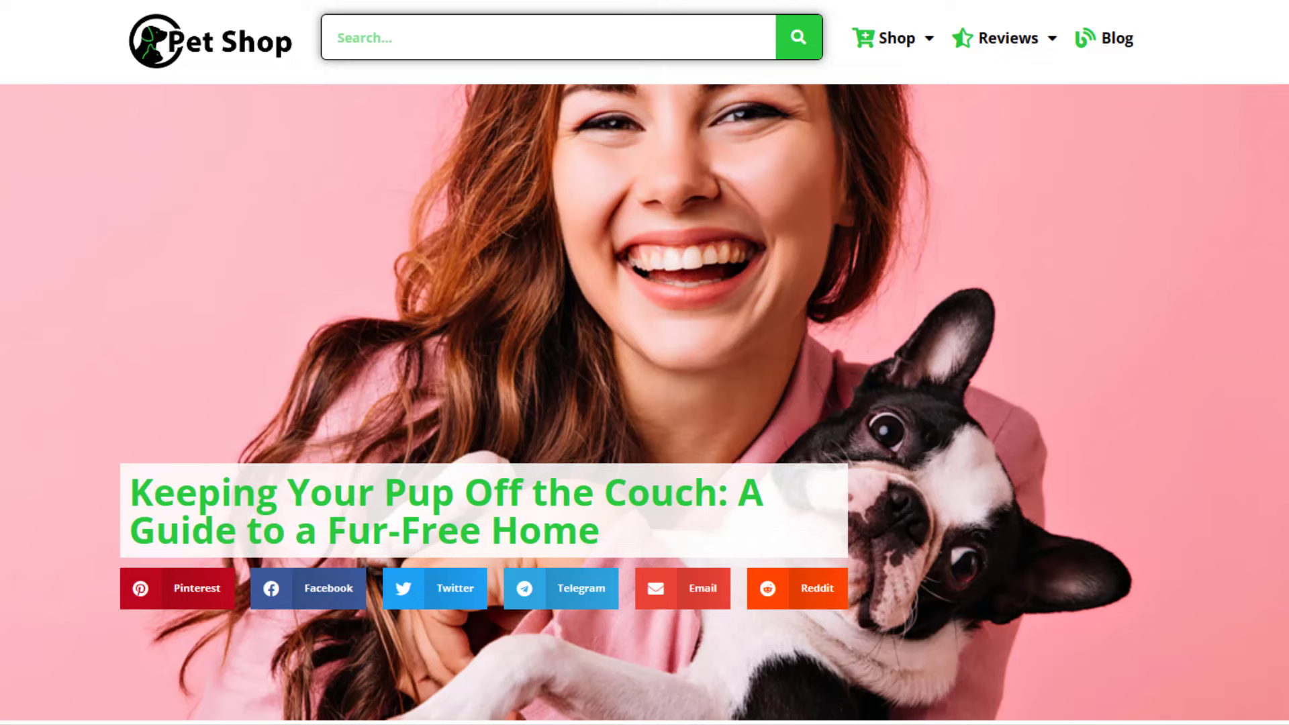
Step: Scroll the Keeping Your Pup Off the Couch article down to the BEDSURE product box
{"action": "scroll", "coordinate": [644, 362], "scroll_direction": "down", "scroll_amount": 5}
{"action": "scroll", "coordinate": [644, 363], "scroll_direction": "down", "scroll_amount": 10}
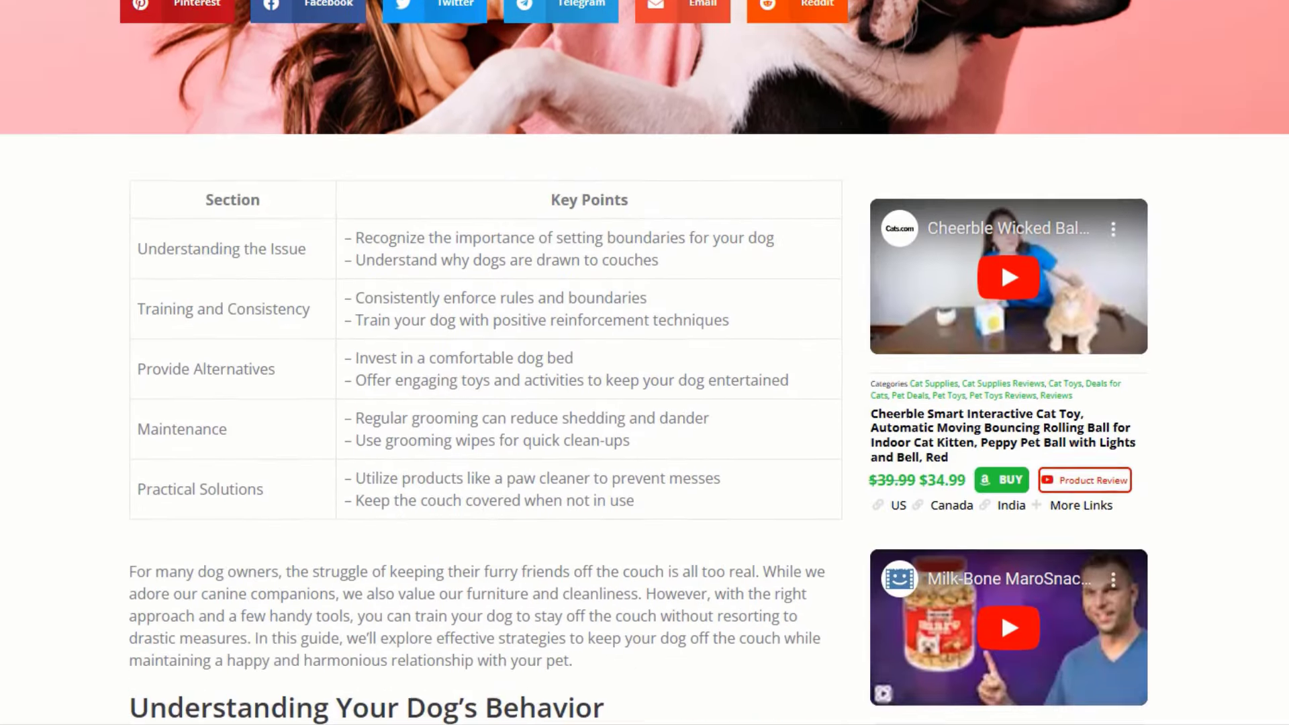
{"action": "scroll", "coordinate": [644, 362], "scroll_direction": "down", "scroll_amount": 5}
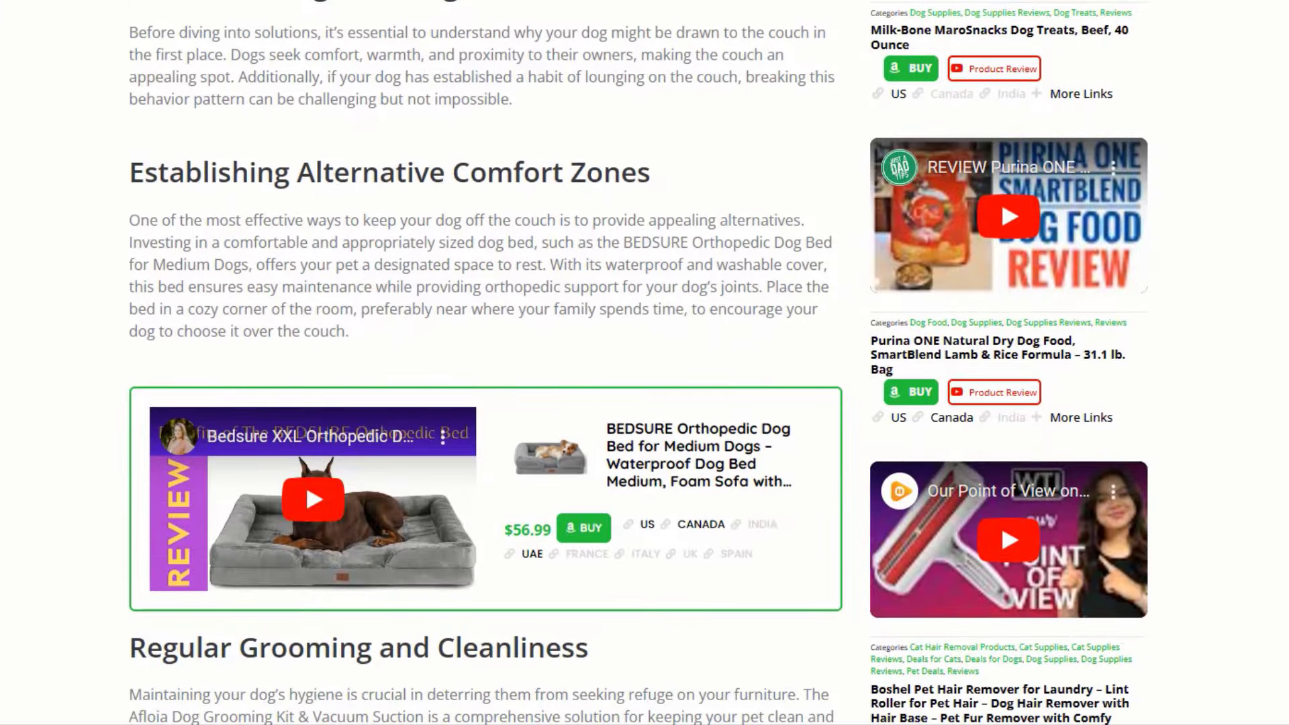
{"action": "scroll", "coordinate": [644, 362], "scroll_direction": "down", "scroll_amount": 5}
{"action": "scroll", "coordinate": [644, 362], "scroll_direction": "down", "scroll_amount": 5}
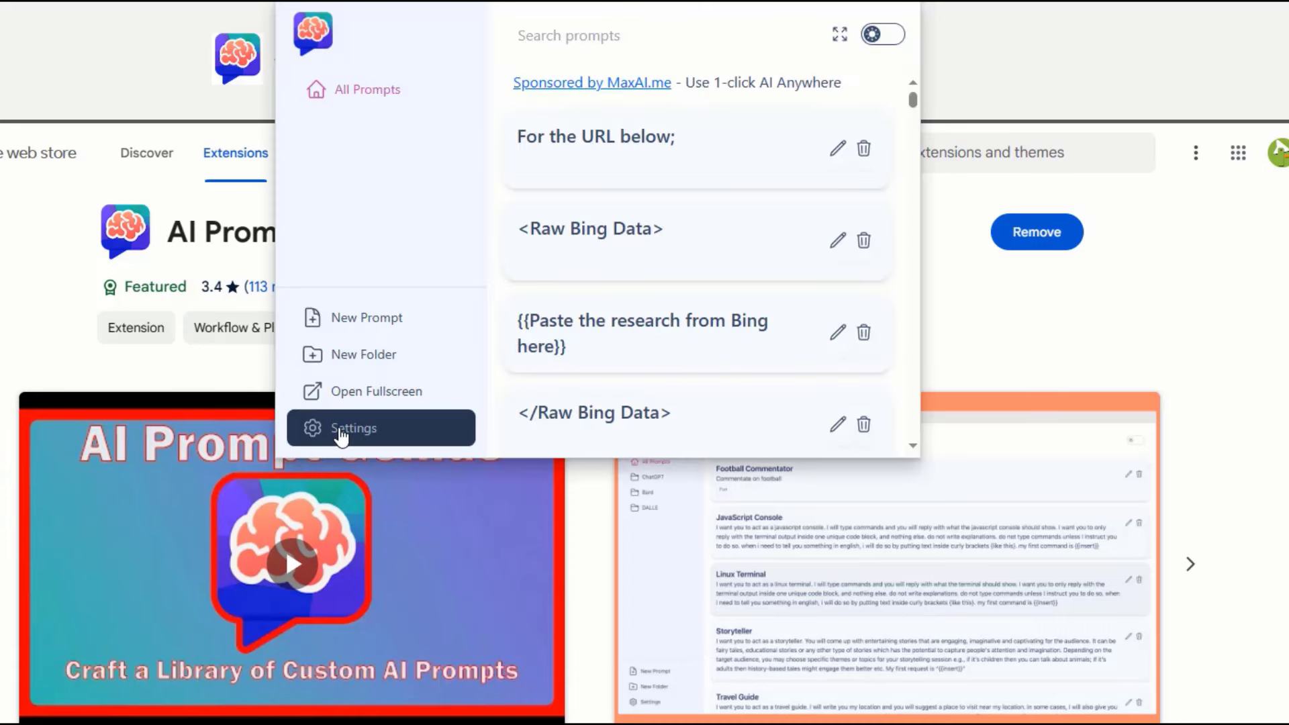
Step: Show AI Prompt Genius settings on the Import & Export tab, scrolled down to Import CSV
{"action": "left_click", "coordinate": [343, 435]}
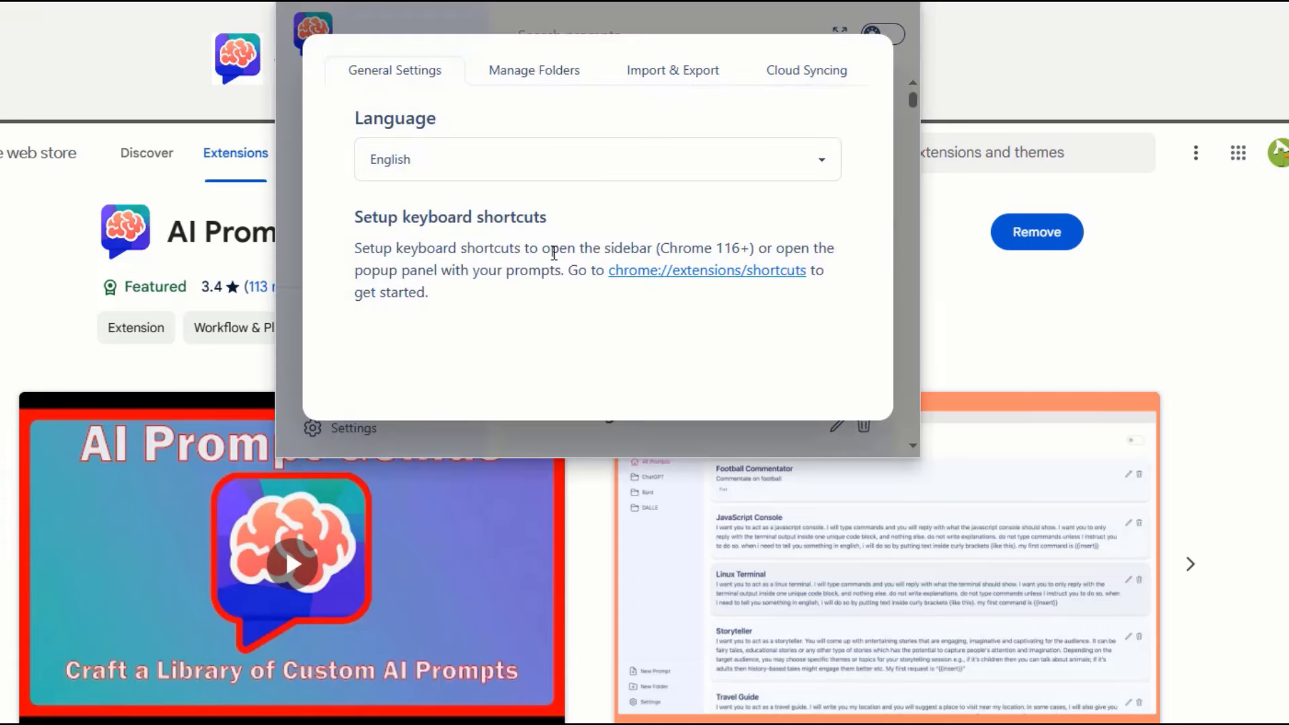
{"action": "left_click", "coordinate": [658, 71]}
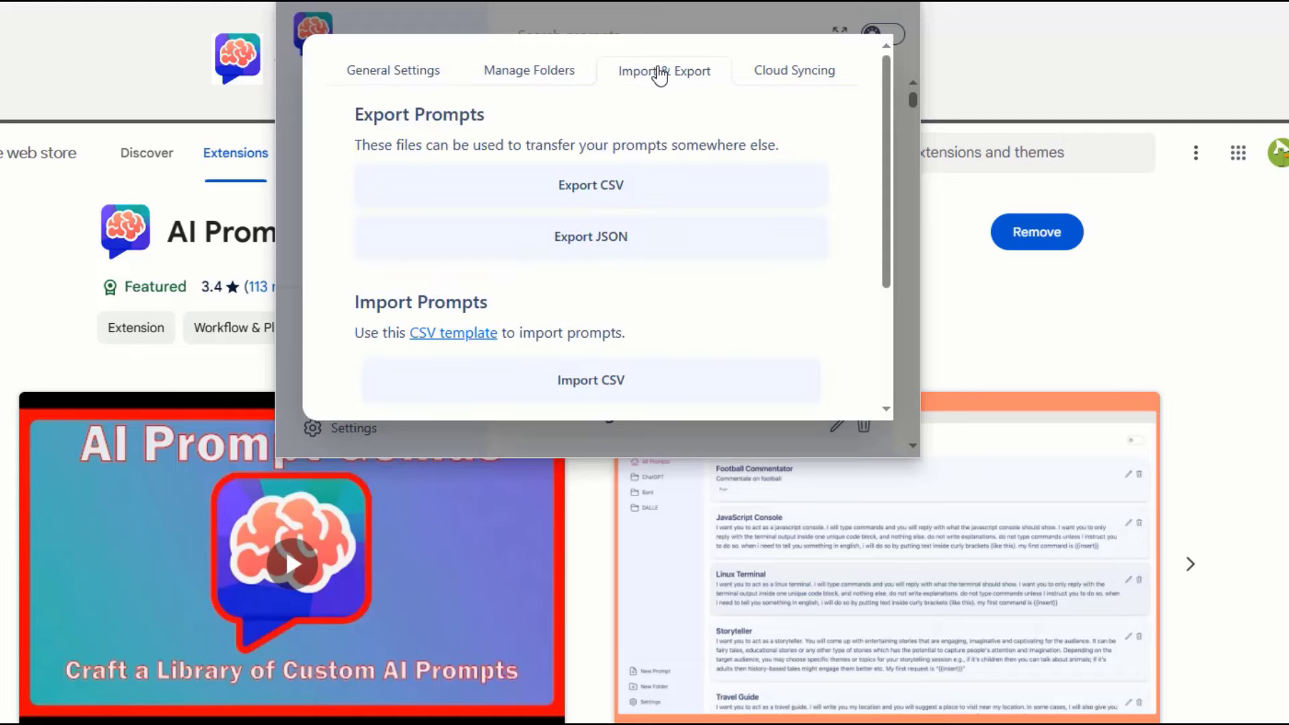
{"action": "scroll", "coordinate": [662, 218], "scroll_direction": "down", "scroll_amount": 3}
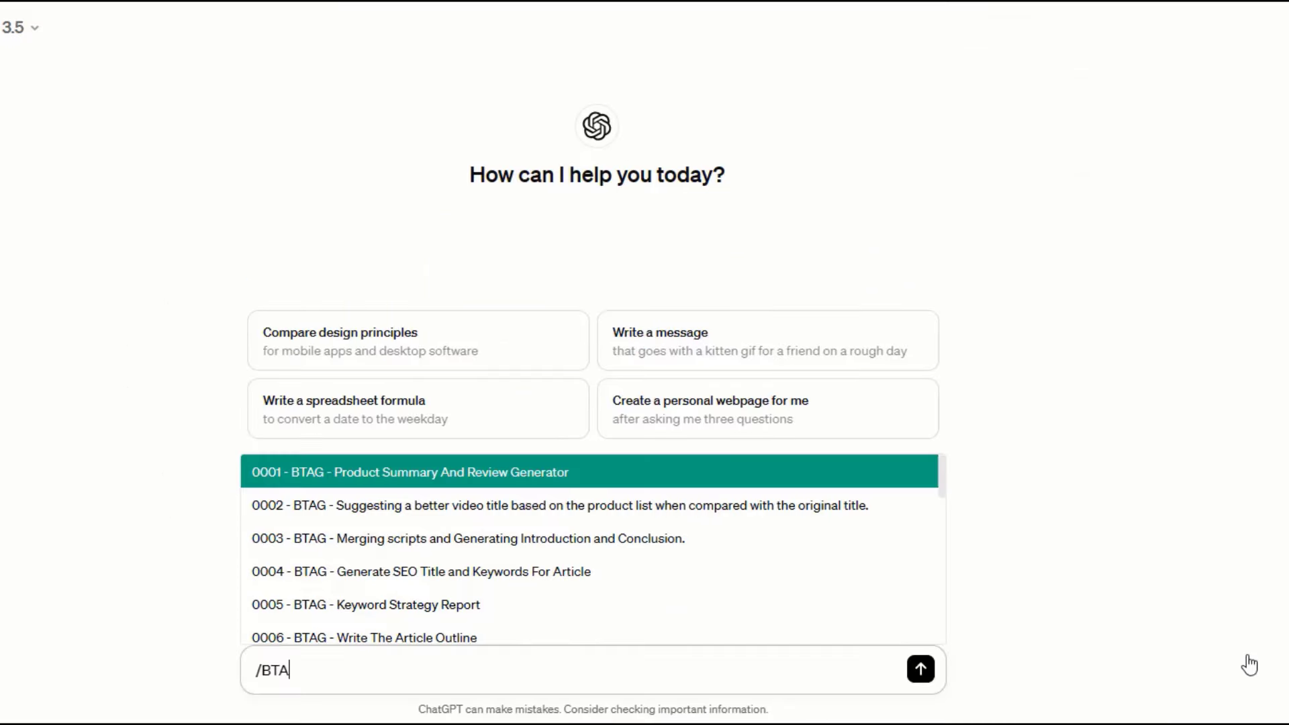
Step: Complete '/BTAG' in the chat and open the sidebar prompt library filtered by 'TAG' to prompts 0001–0005
{"action": "type", "text": "G"}
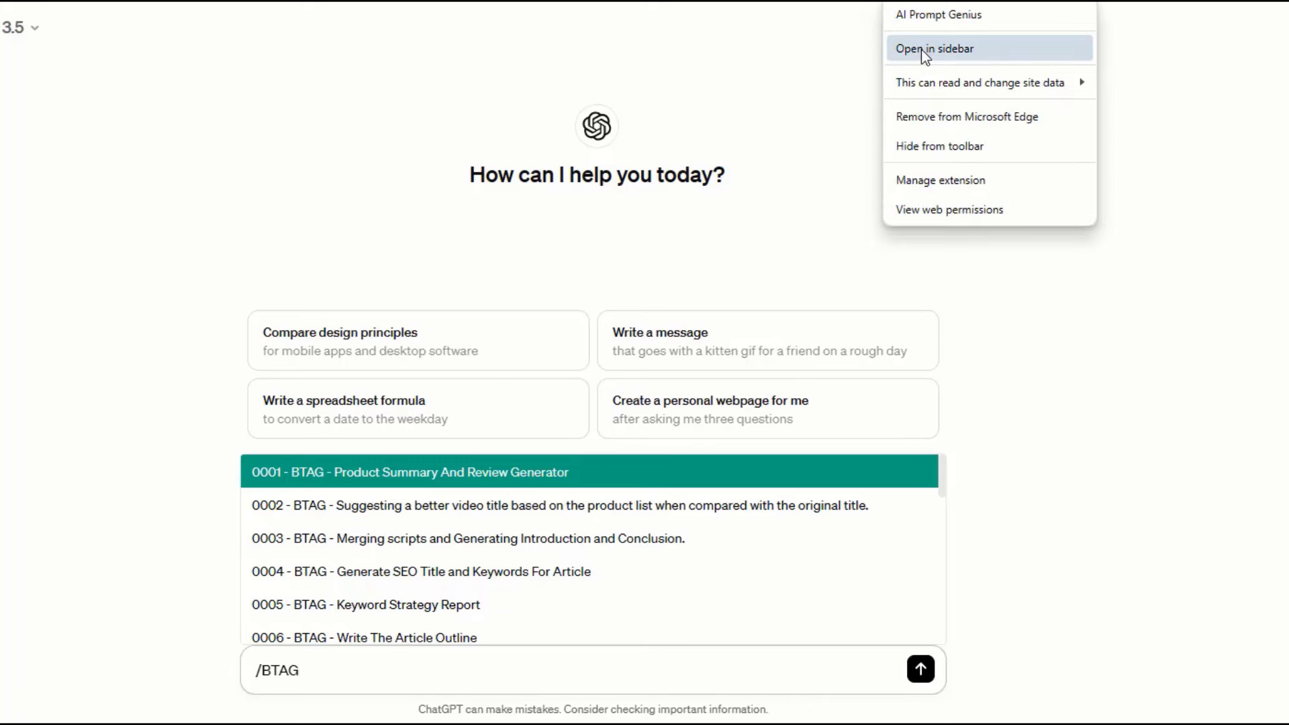
{"action": "left_click", "coordinate": [921, 49]}
{"action": "left_click", "coordinate": [1030, 61]}
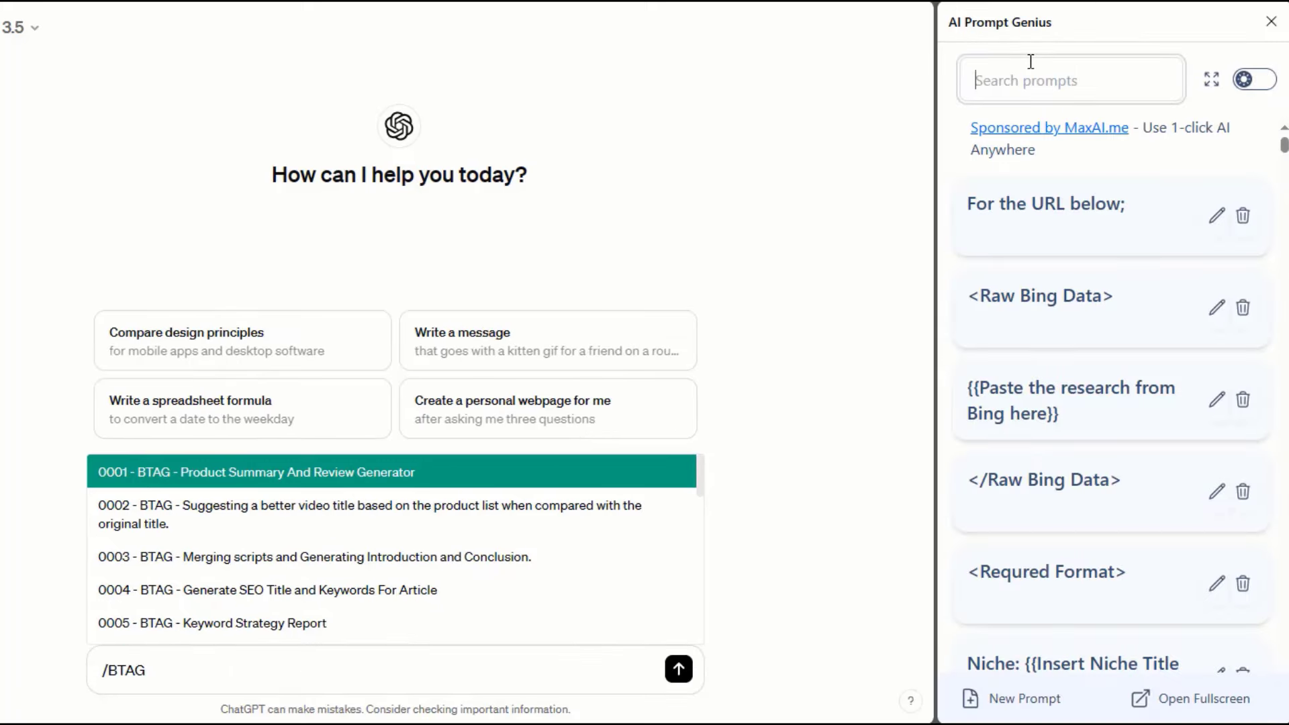
{"action": "type", "text": "TAG"}
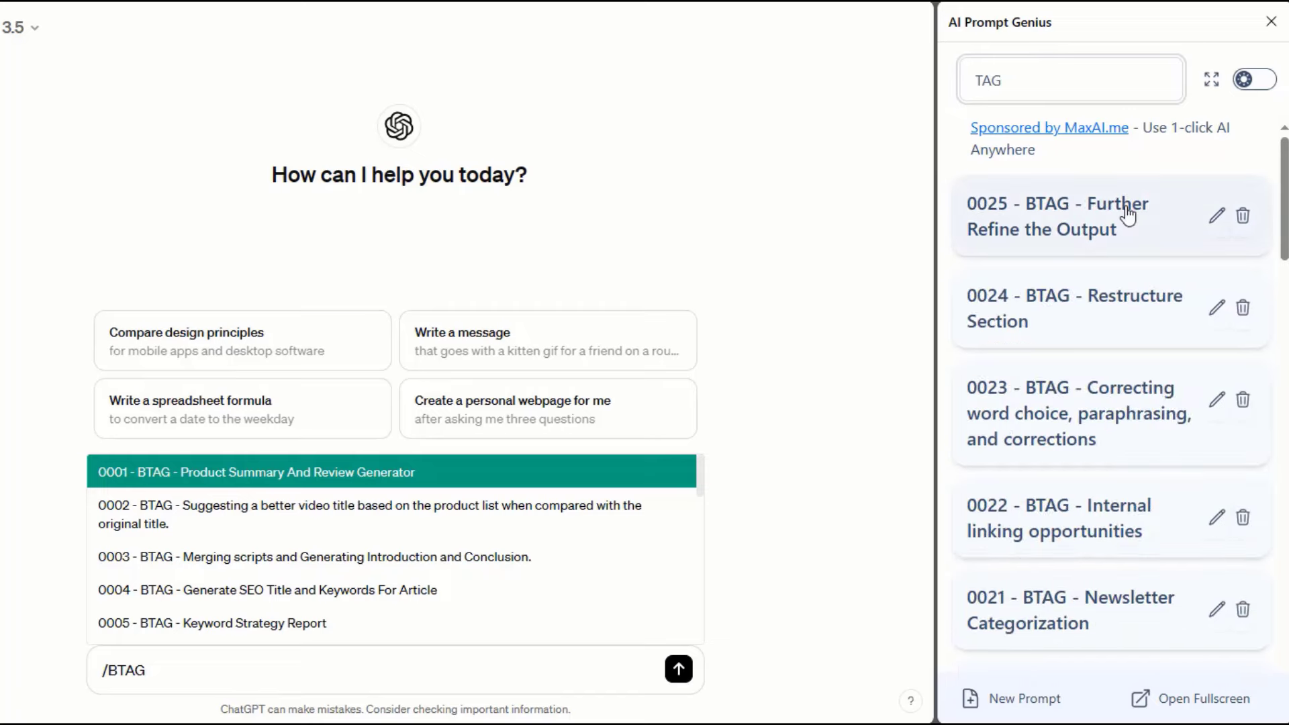
{"action": "scroll", "coordinate": [1128, 215], "scroll_direction": "down", "scroll_amount": 6}
{"action": "scroll", "coordinate": [1128, 215], "scroll_direction": "down", "scroll_amount": 20}
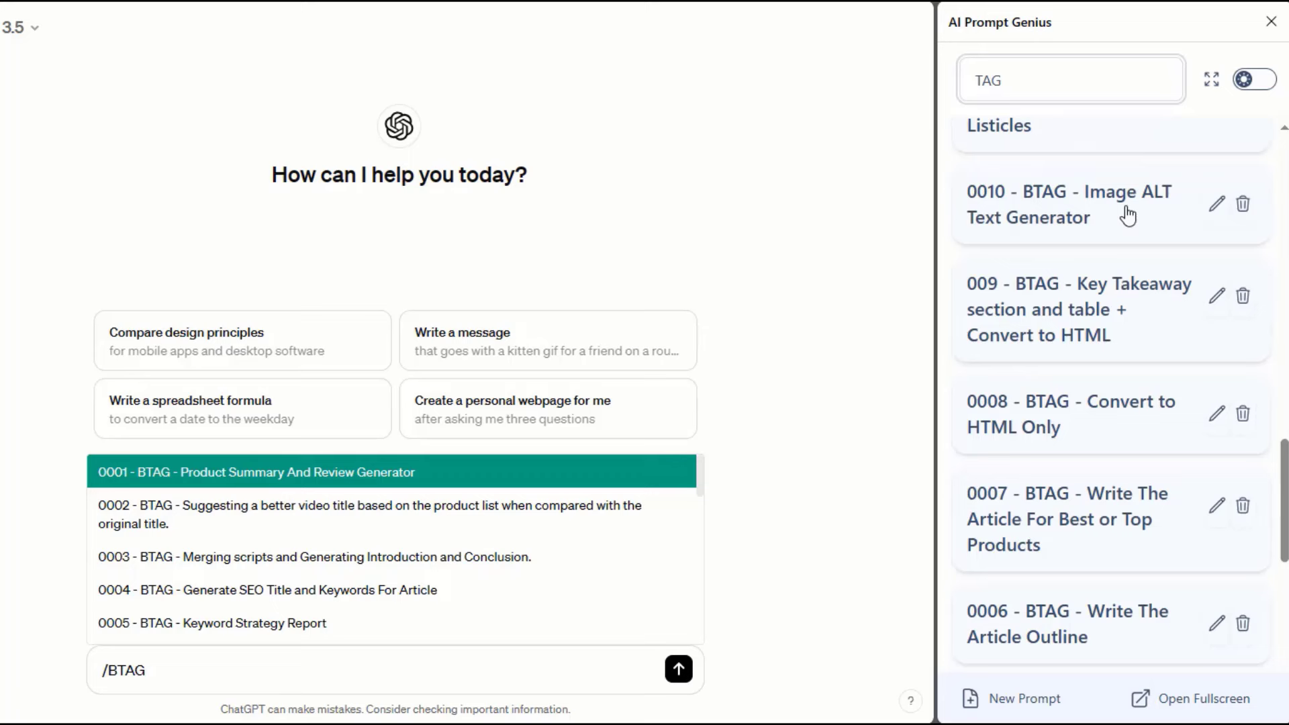
{"action": "scroll", "coordinate": [1126, 215], "scroll_direction": "down", "scroll_amount": 1}
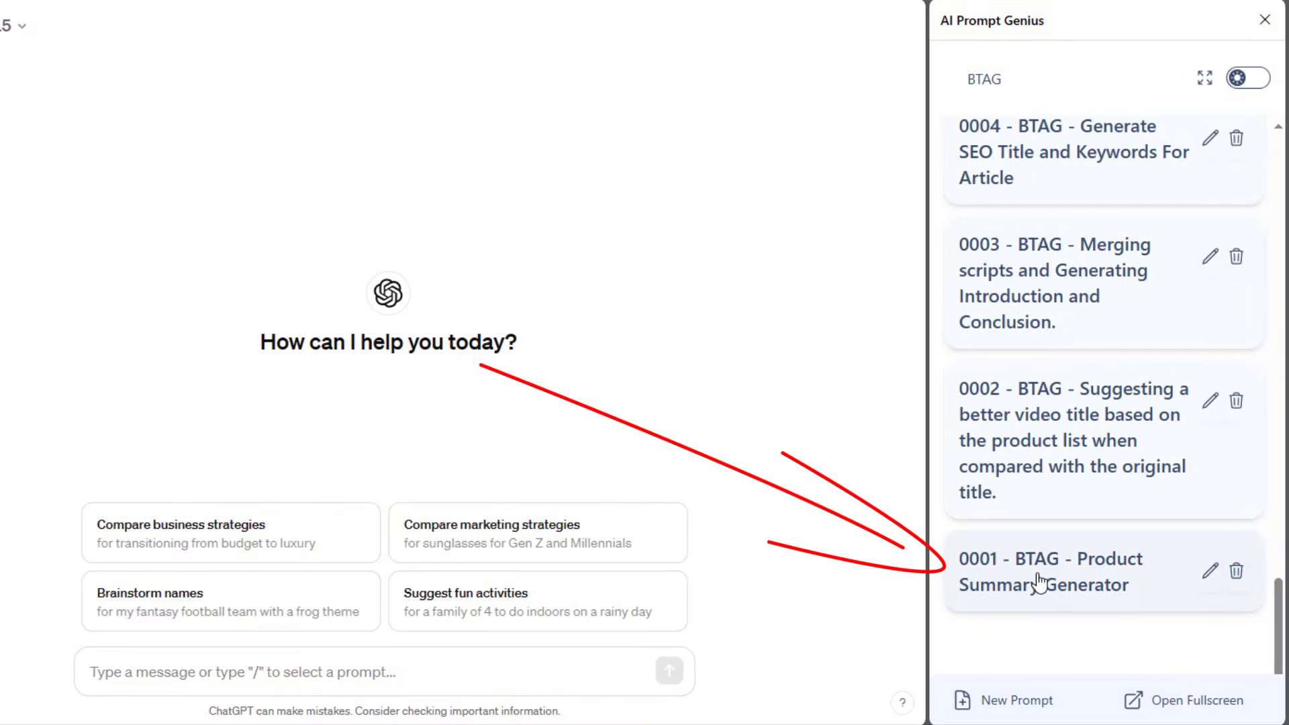
Step: Open prompt 0001 Product Summary And Review Generator and enlarge its Video Title, Product Title and Description fields
{"action": "left_click", "coordinate": [1039, 583]}
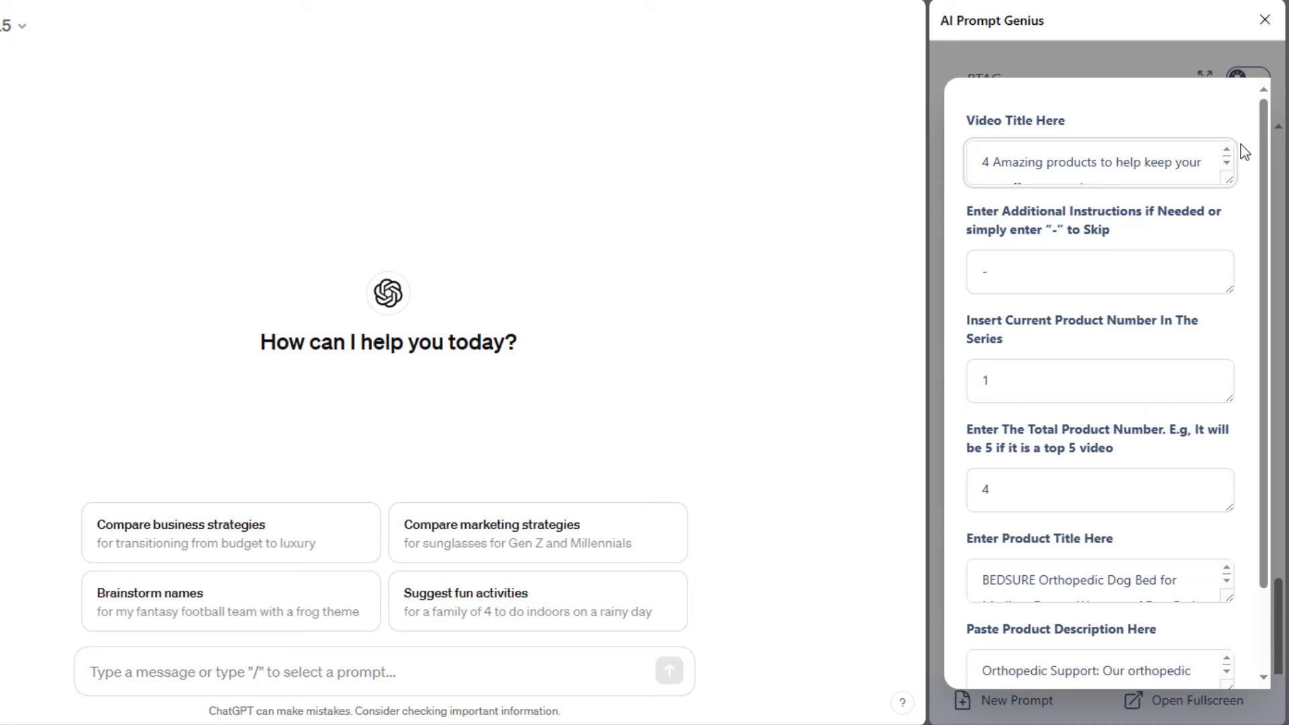
{"action": "left_click_drag", "start_coordinate": [1228, 179], "coordinate": [1228, 209]}
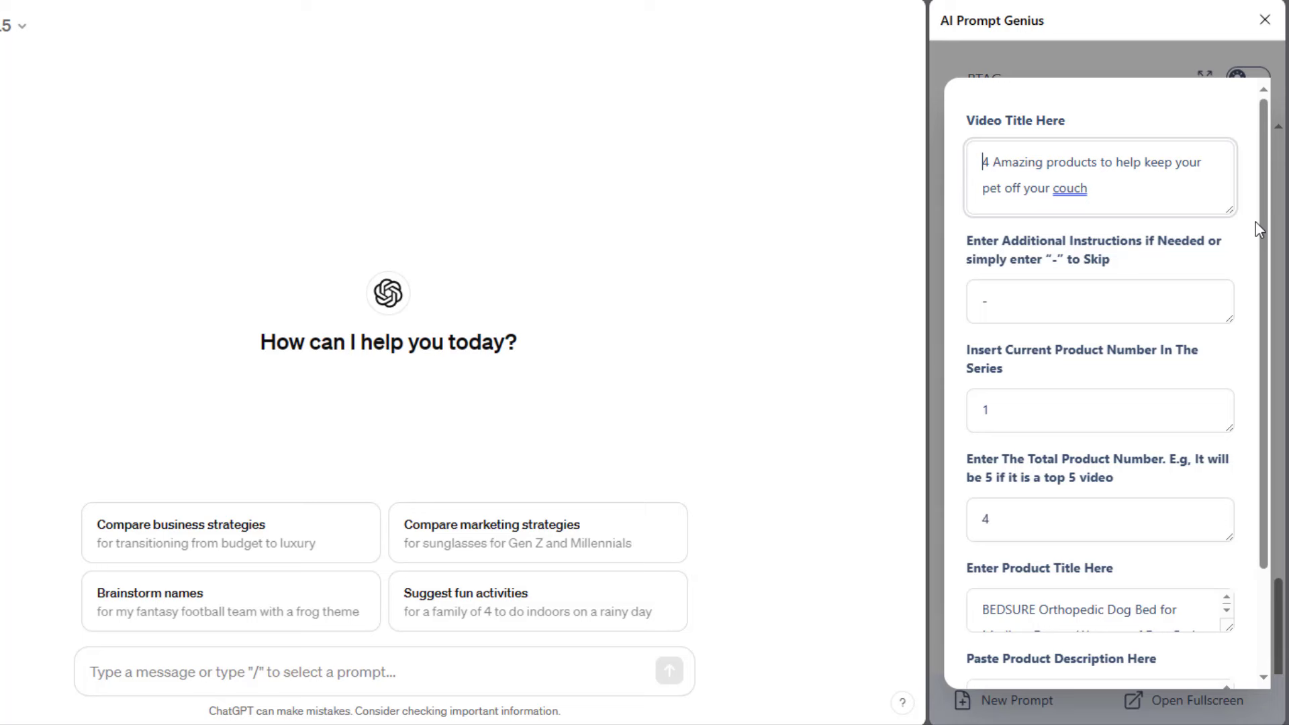
{"action": "scroll", "coordinate": [1259, 229], "scroll_direction": "down", "scroll_amount": 2}
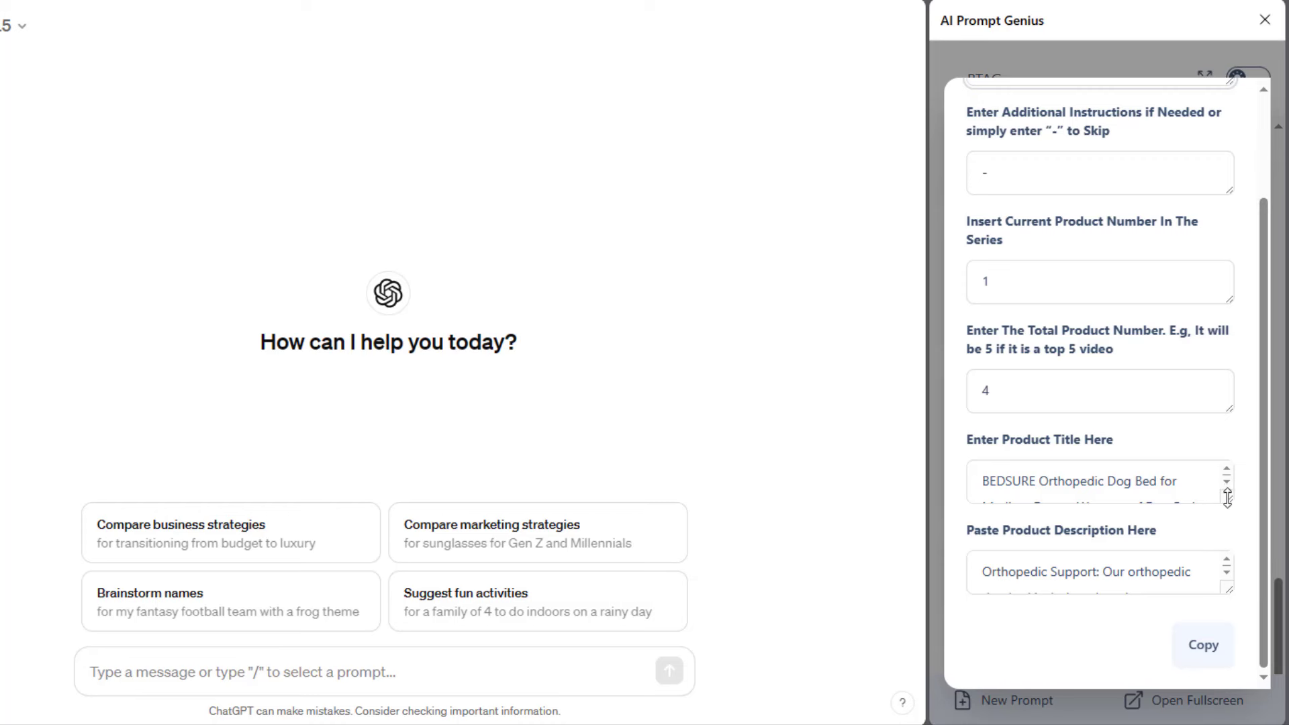
{"action": "left_click_drag", "start_coordinate": [1228, 500], "coordinate": [1235, 543]}
{"action": "scroll", "coordinate": [1245, 460], "scroll_direction": "down", "scroll_amount": 1}
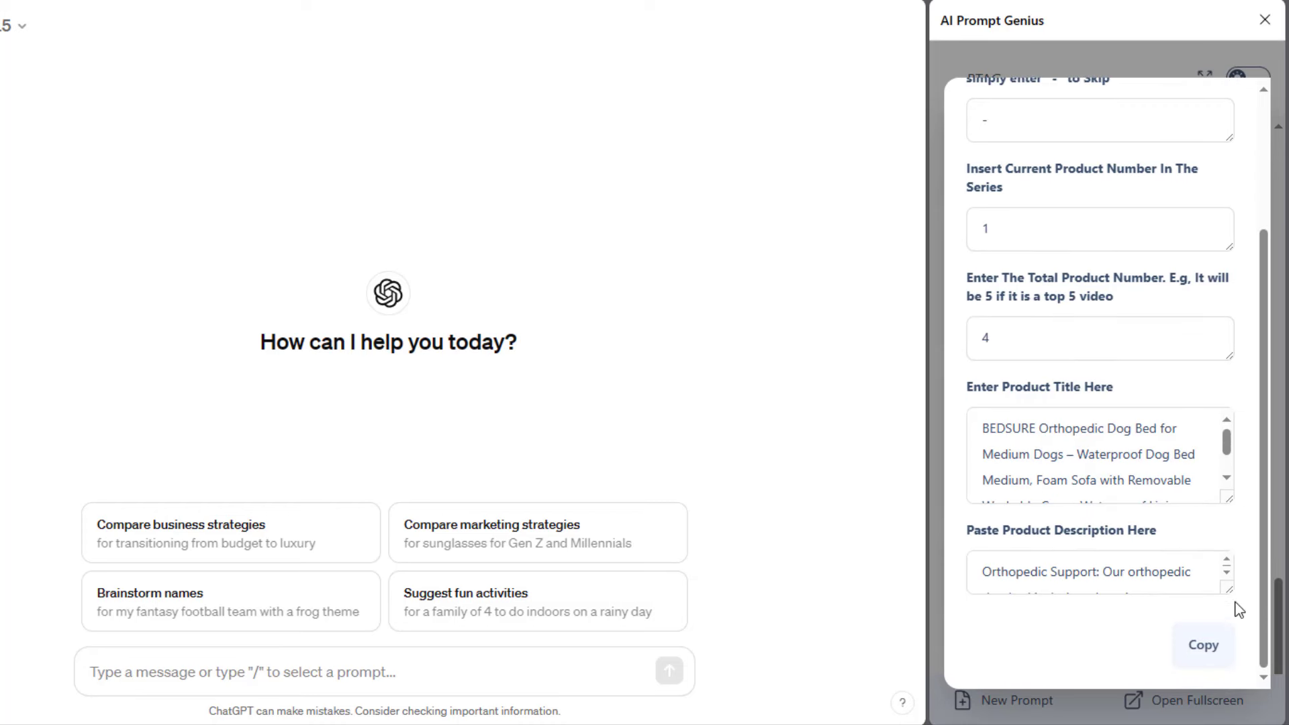
{"action": "left_click_drag", "start_coordinate": [1230, 588], "coordinate": [1231, 652]}
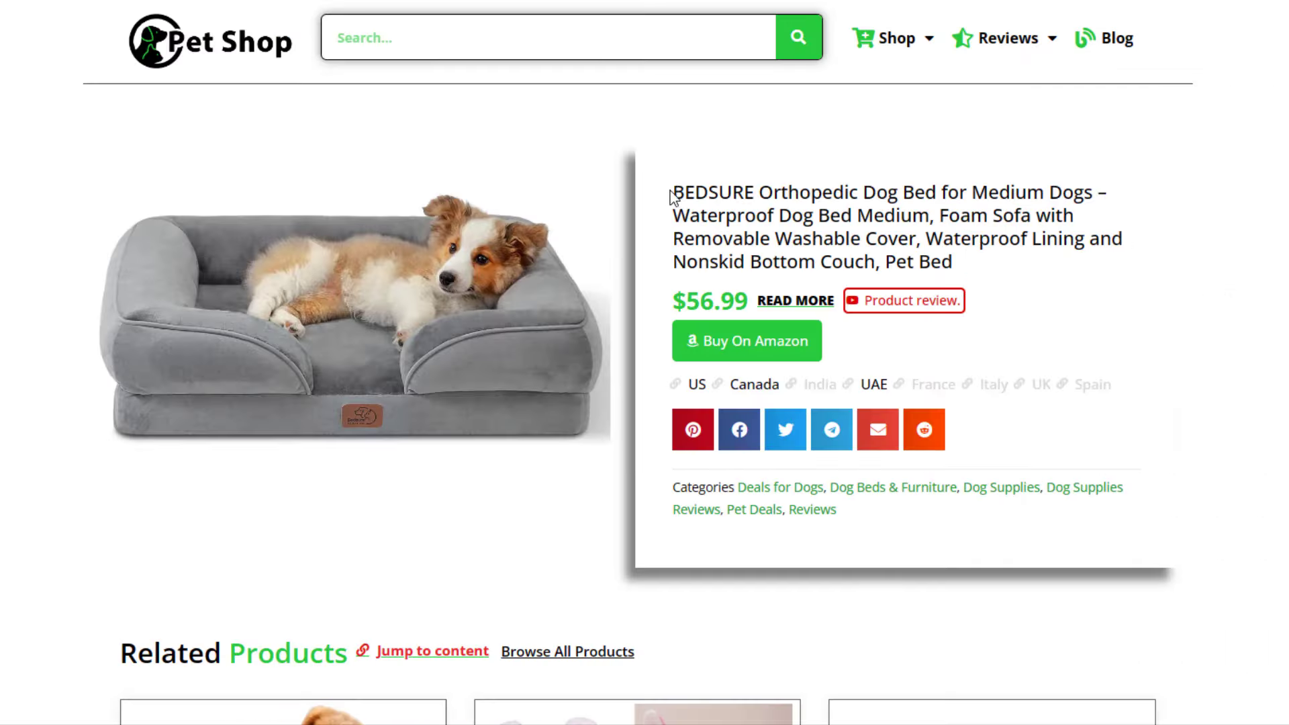
Step: Copy the BEDSURE dog bed's title and product description from the Pet Shop page
{"action": "left_click_drag", "start_coordinate": [673, 193], "coordinate": [951, 262]}
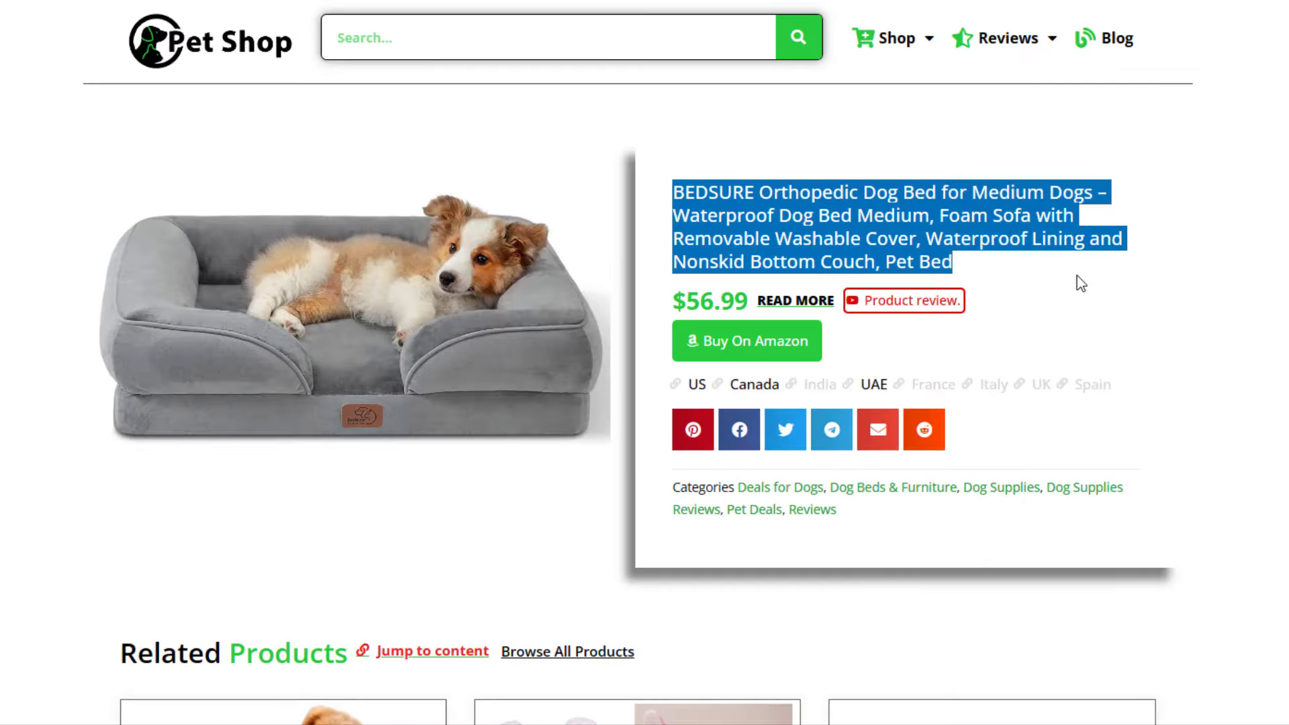
{"action": "scroll", "coordinate": [1076, 276], "scroll_direction": "down", "scroll_amount": 15}
{"action": "left_click_drag", "start_coordinate": [119, 114], "coordinate": [557, 356]}
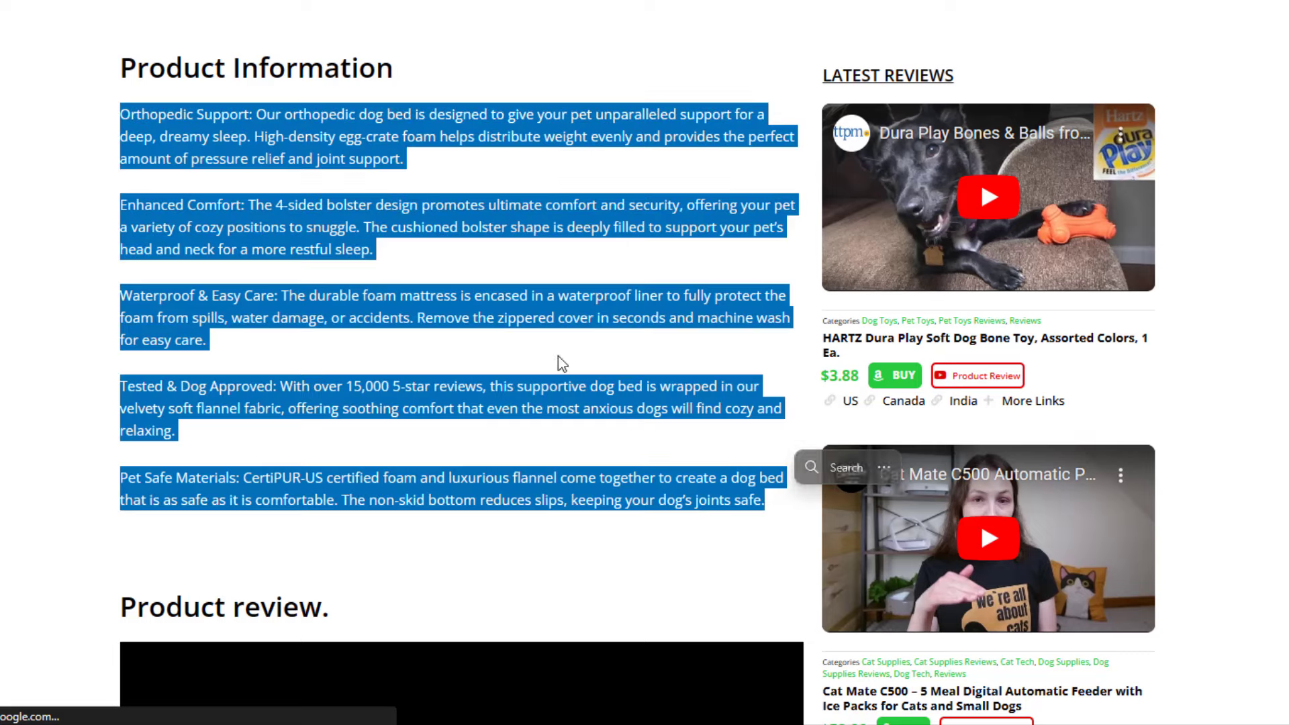
{"action": "right_click", "coordinate": [549, 307]}
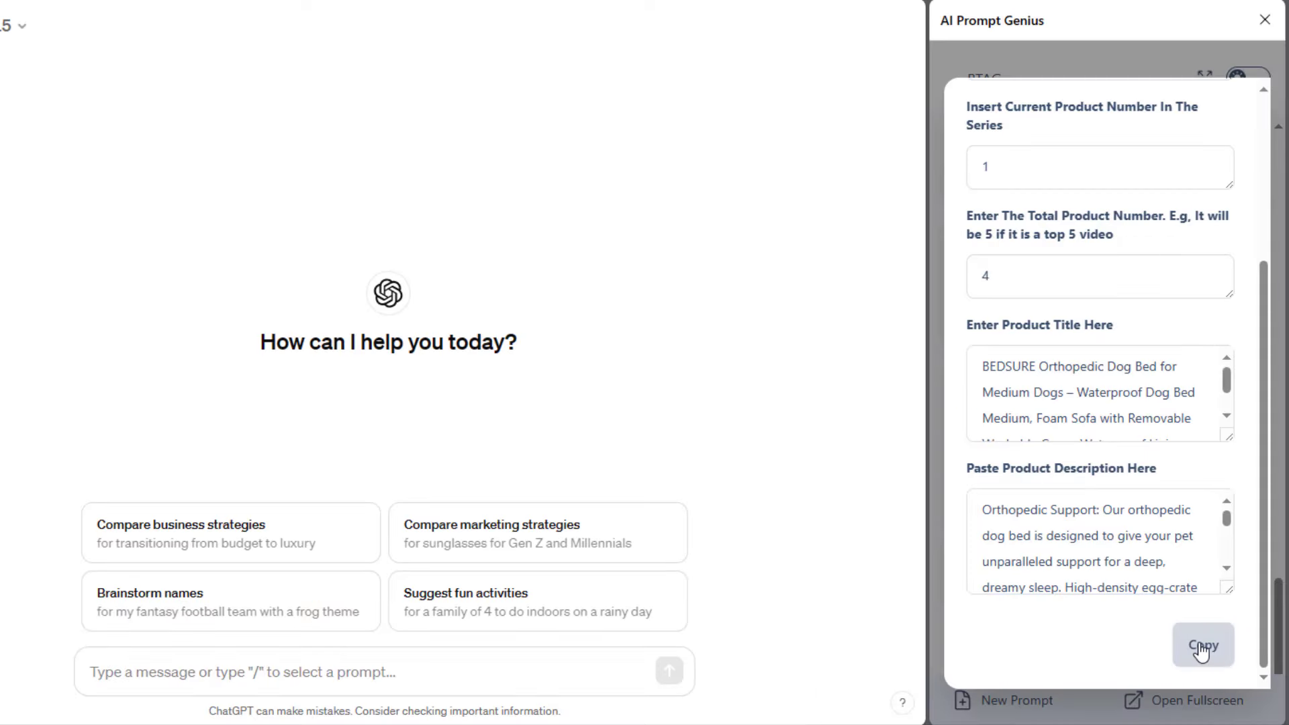
Step: Copy the filled-in product summary prompt, paste it into ChatGPT and send it
{"action": "left_click", "coordinate": [1201, 648]}
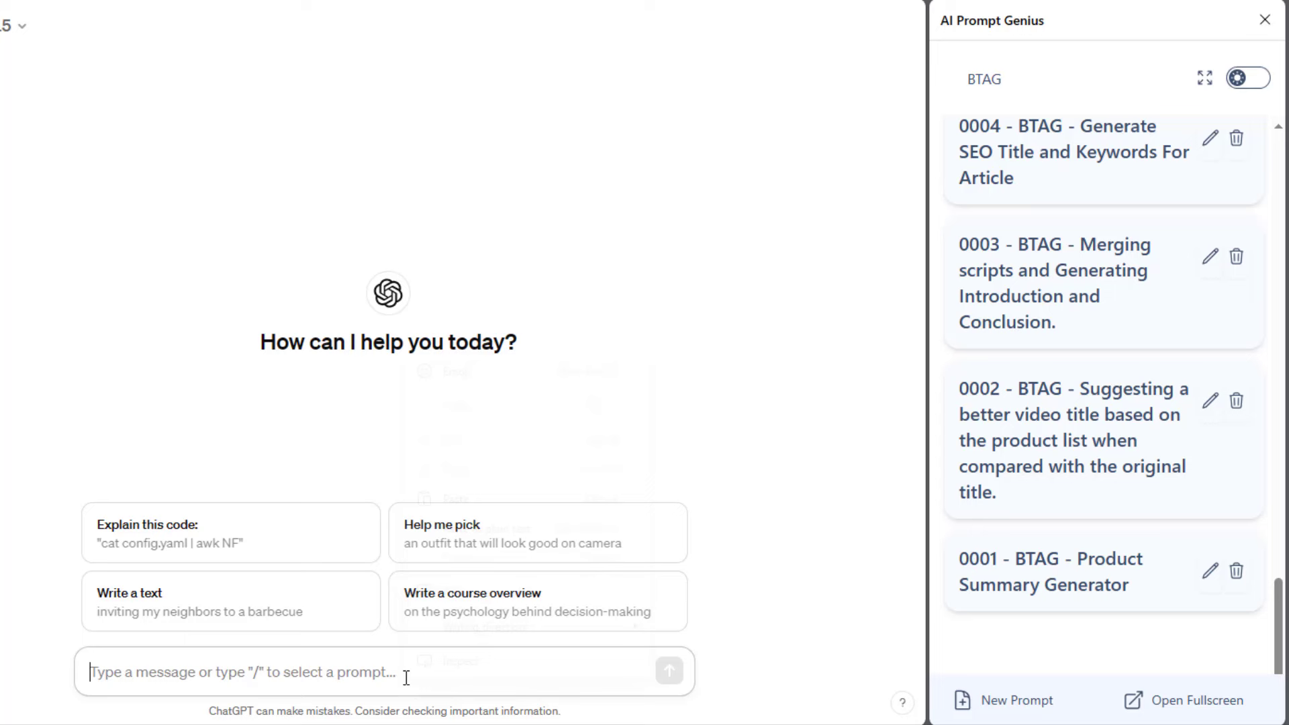
{"action": "right_click", "coordinate": [406, 678]}
{"action": "left_click", "coordinate": [459, 500]}
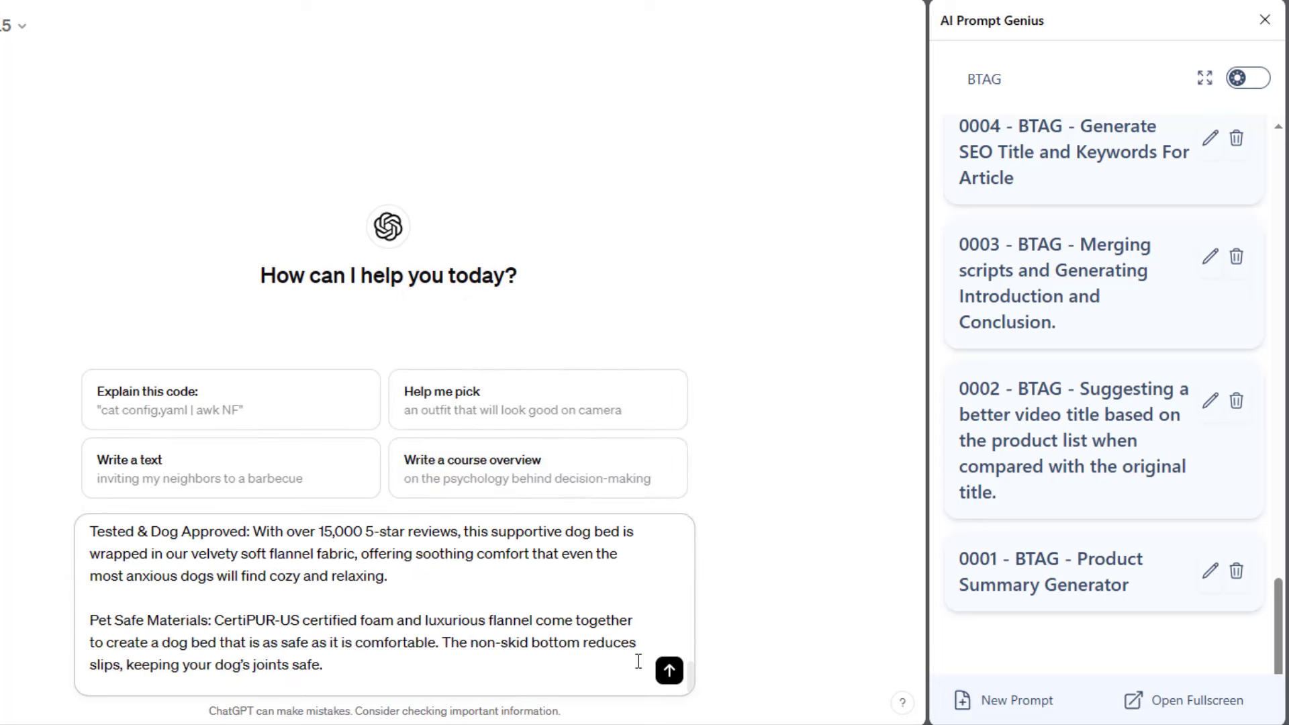
{"action": "left_click", "coordinate": [669, 670]}
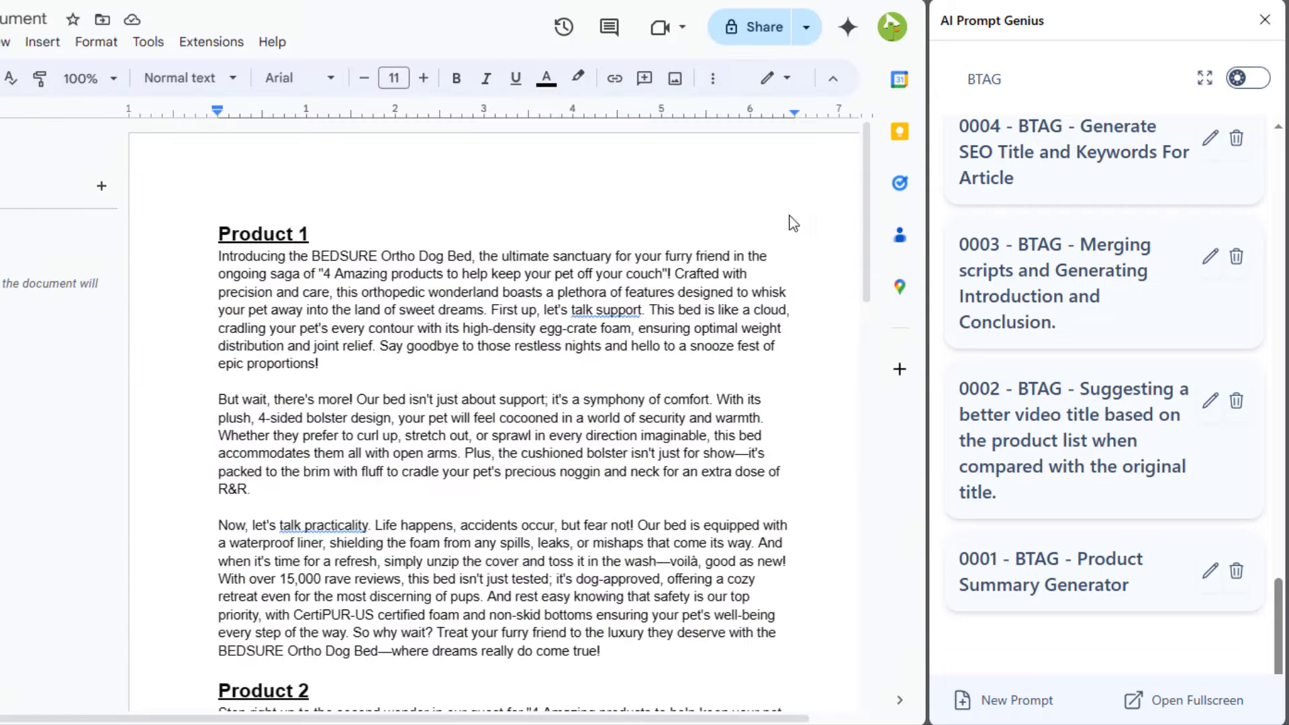
{"action": "scroll", "coordinate": [830, 242], "scroll_direction": "down", "scroll_amount": 4}
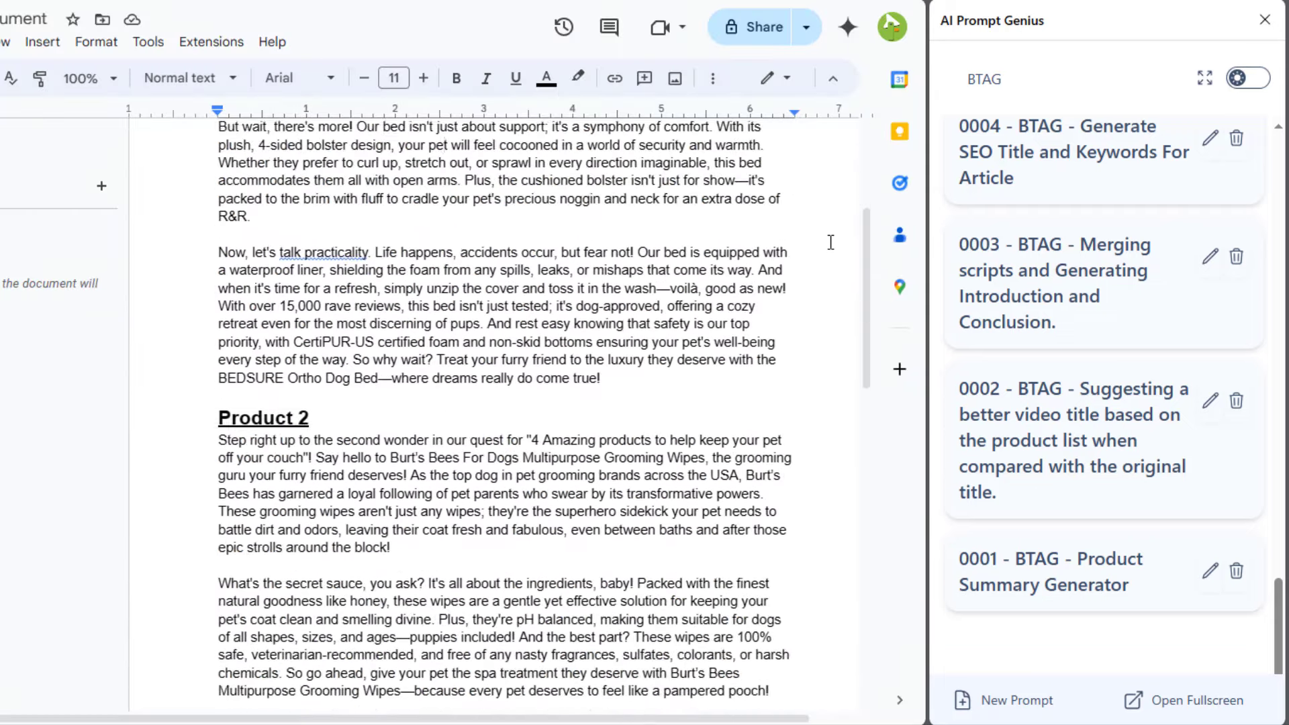
{"action": "scroll", "coordinate": [830, 242], "scroll_direction": "down", "scroll_amount": 12}
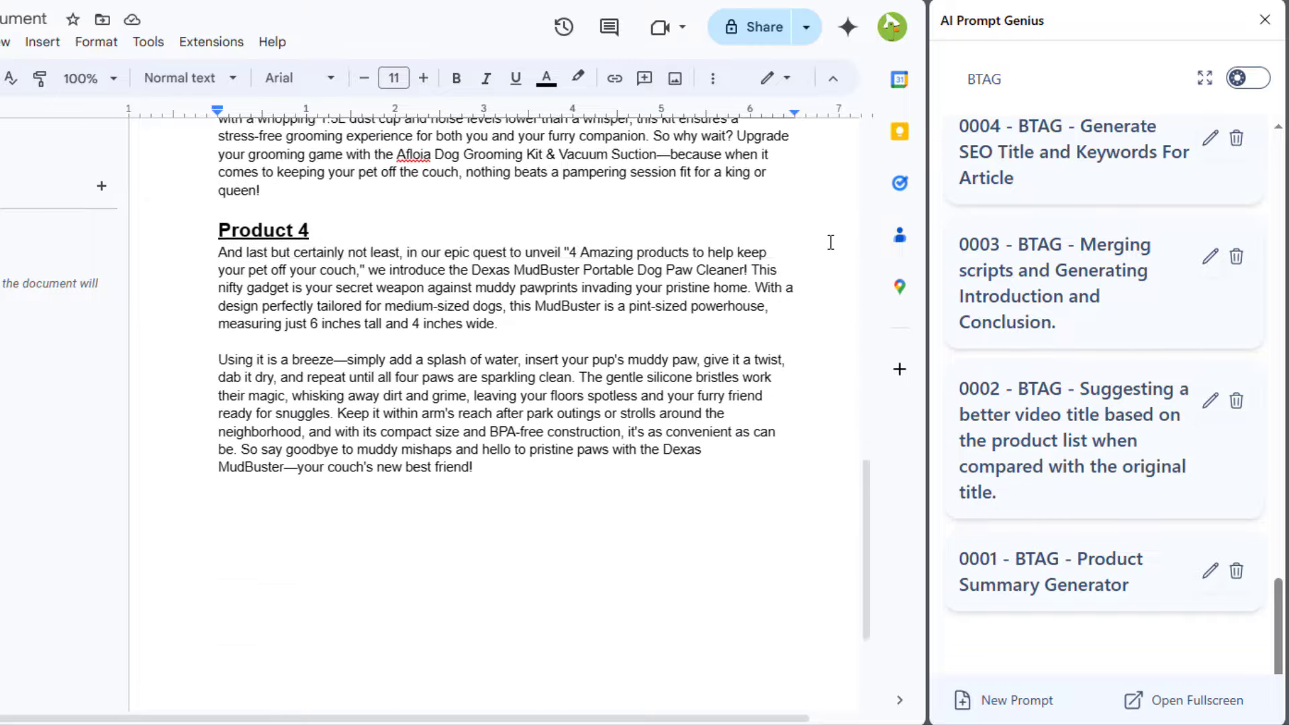
{"action": "scroll", "coordinate": [831, 242], "scroll_direction": "down", "scroll_amount": 2}
{"action": "scroll", "coordinate": [831, 242], "scroll_direction": "up", "scroll_amount": 10}
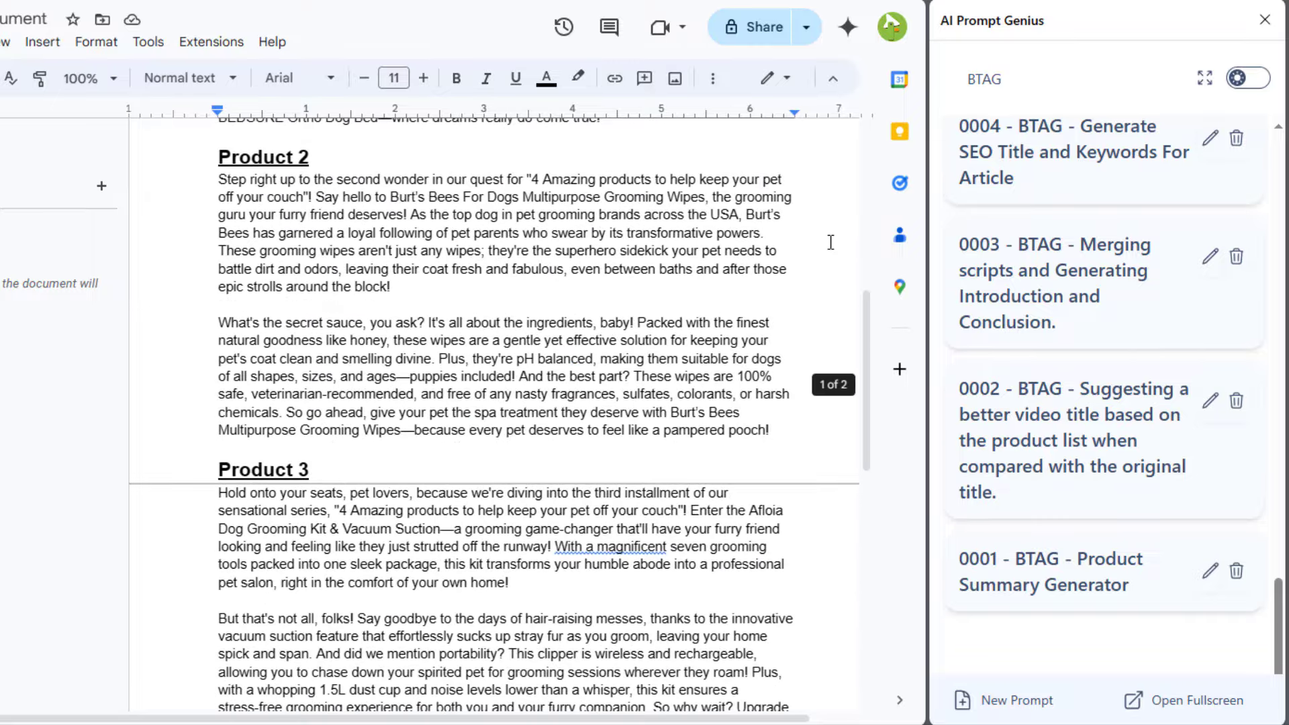
{"action": "scroll", "coordinate": [847, 403], "scroll_direction": "up", "scroll_amount": 6}
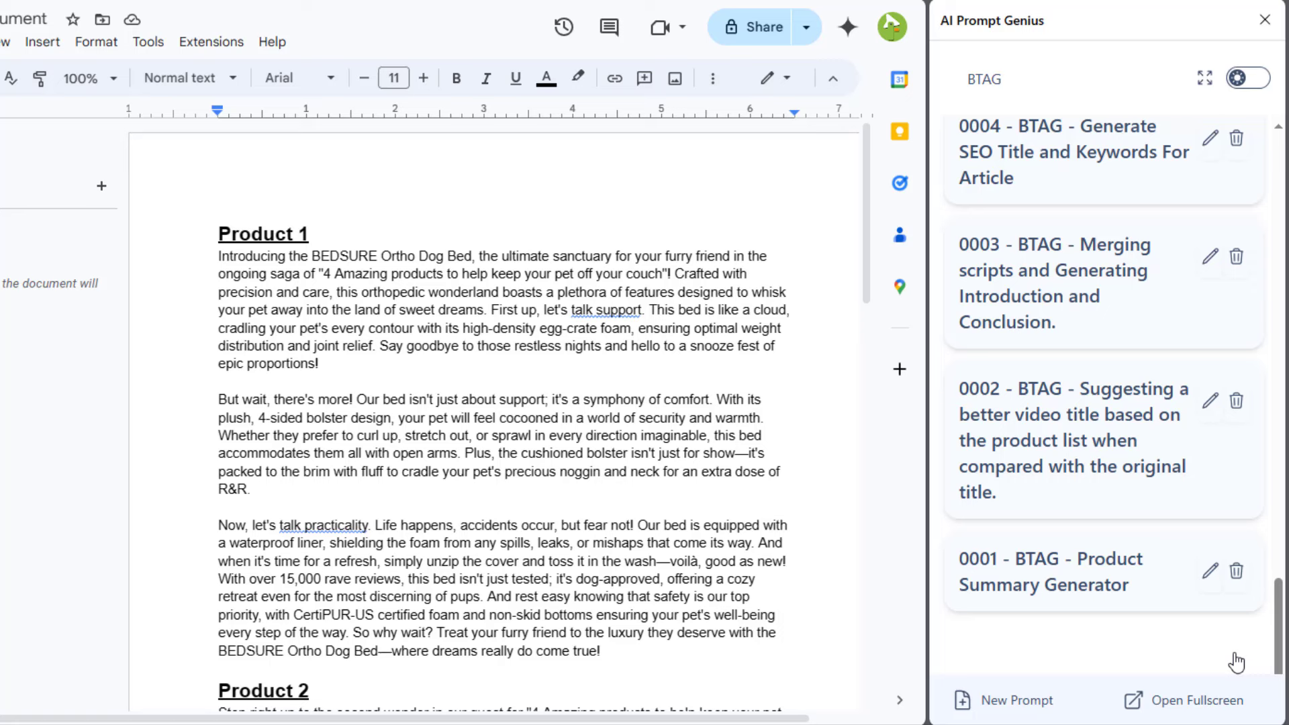
Step: Check the video title and summaries in prompt 0002, then send that better-title prompt to ChatGPT
{"action": "left_click", "coordinate": [1057, 445]}
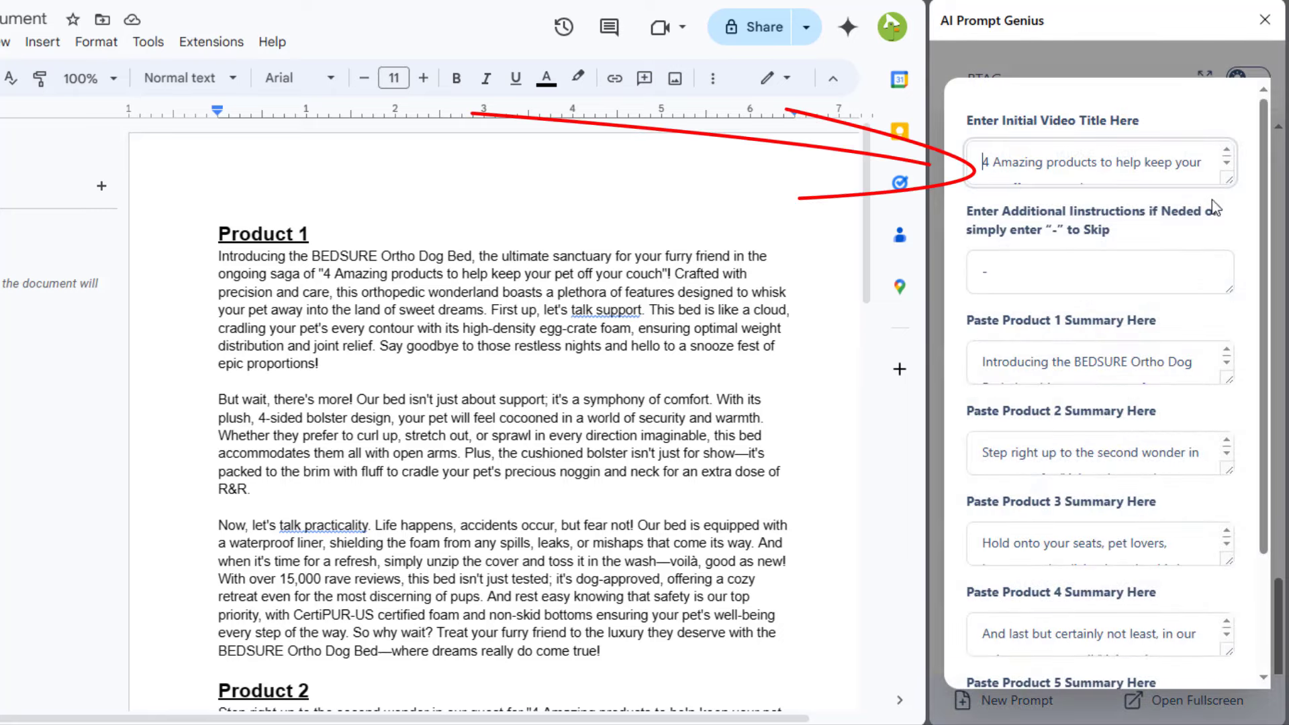
{"action": "left_click_drag", "start_coordinate": [1227, 180], "coordinate": [1228, 209]}
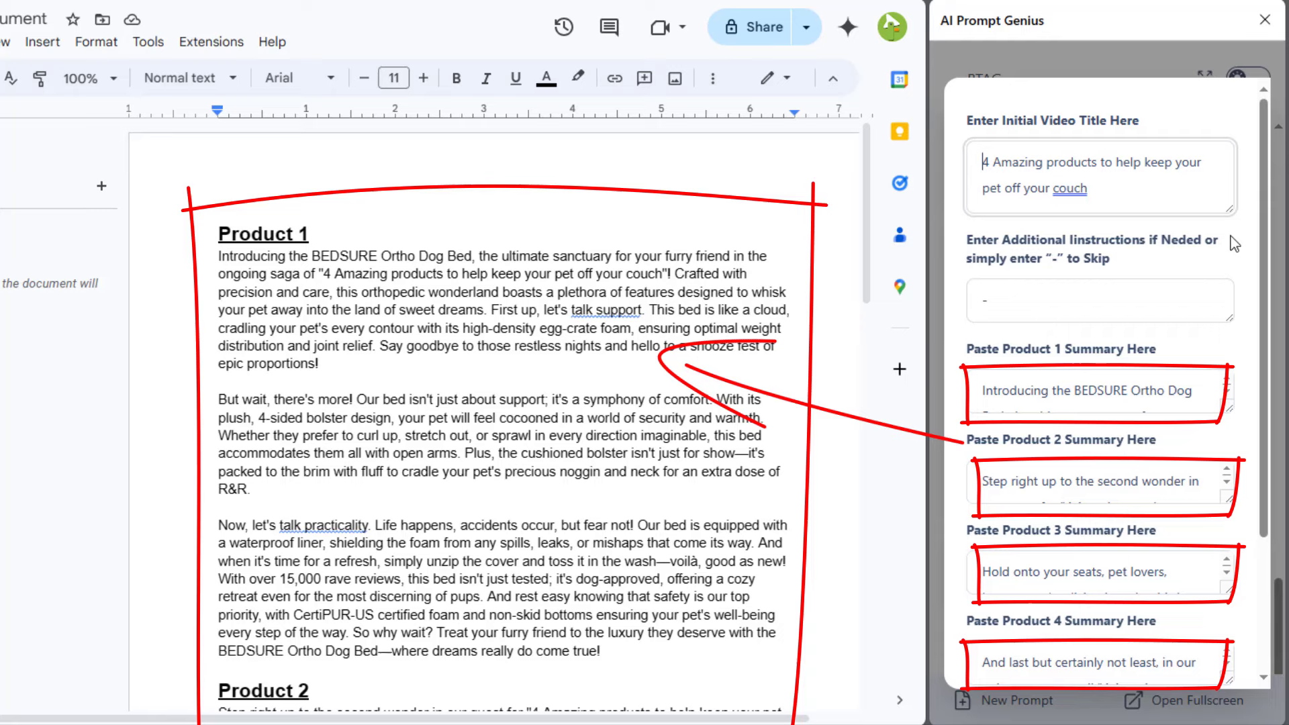
{"action": "scroll", "coordinate": [1242, 541], "scroll_direction": "down", "scroll_amount": 4}
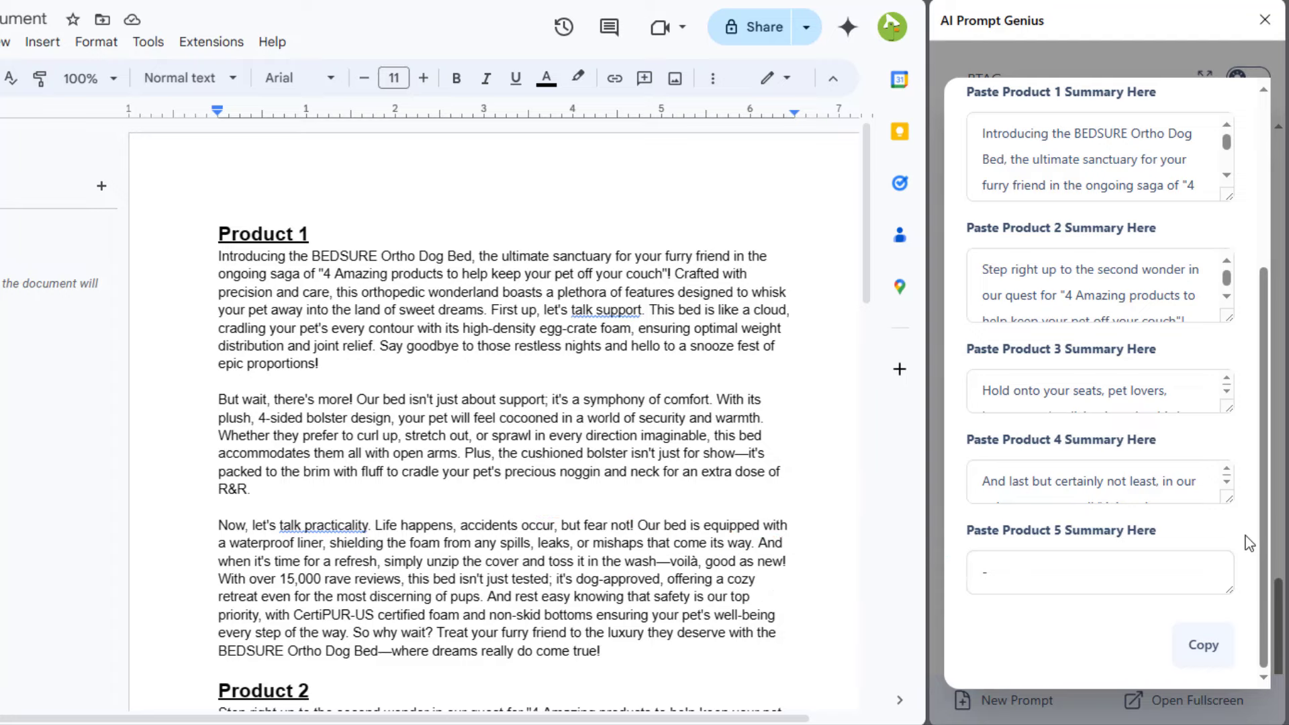
{"action": "left_click", "coordinate": [1201, 644]}
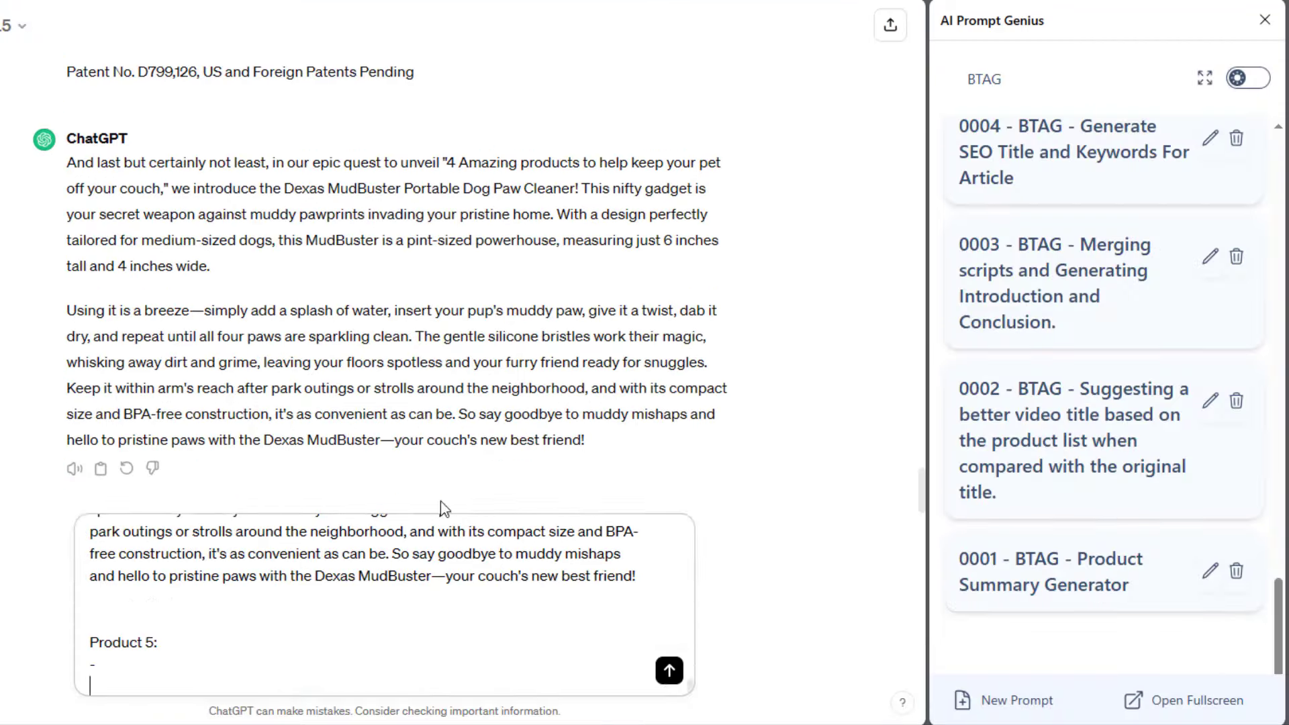
{"action": "left_click", "coordinate": [667, 671]}
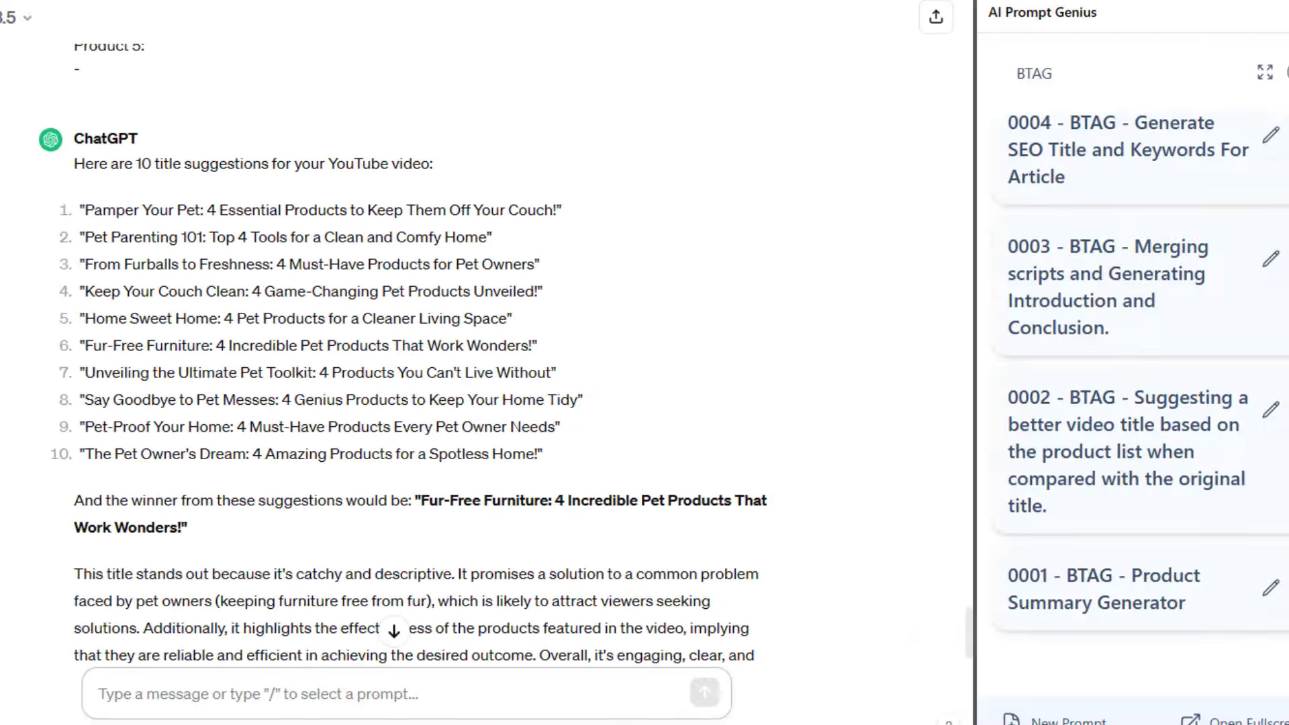
Step: Scroll to the winning 'Fur-Free Furniture' title and open prompt card 0003, Merging scripts
{"action": "scroll", "coordinate": [860, 481], "scroll_direction": "down", "scroll_amount": 2}
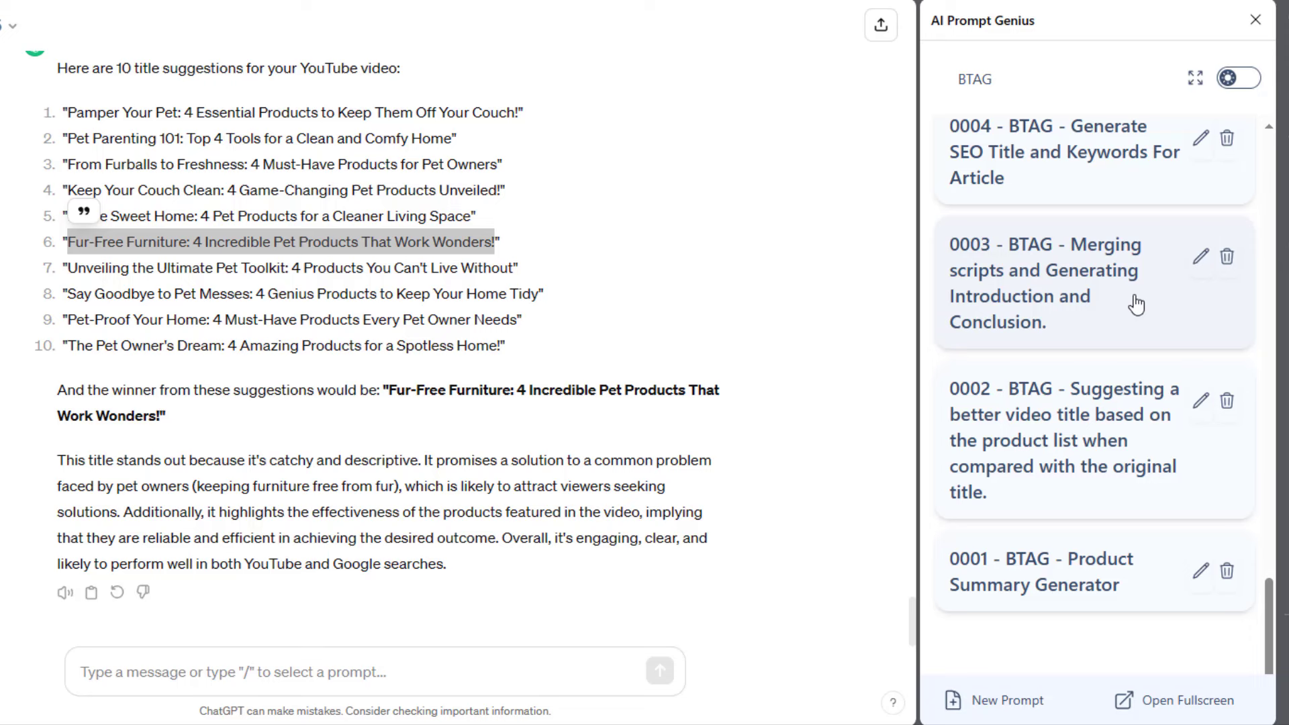
{"action": "left_click", "coordinate": [1135, 304]}
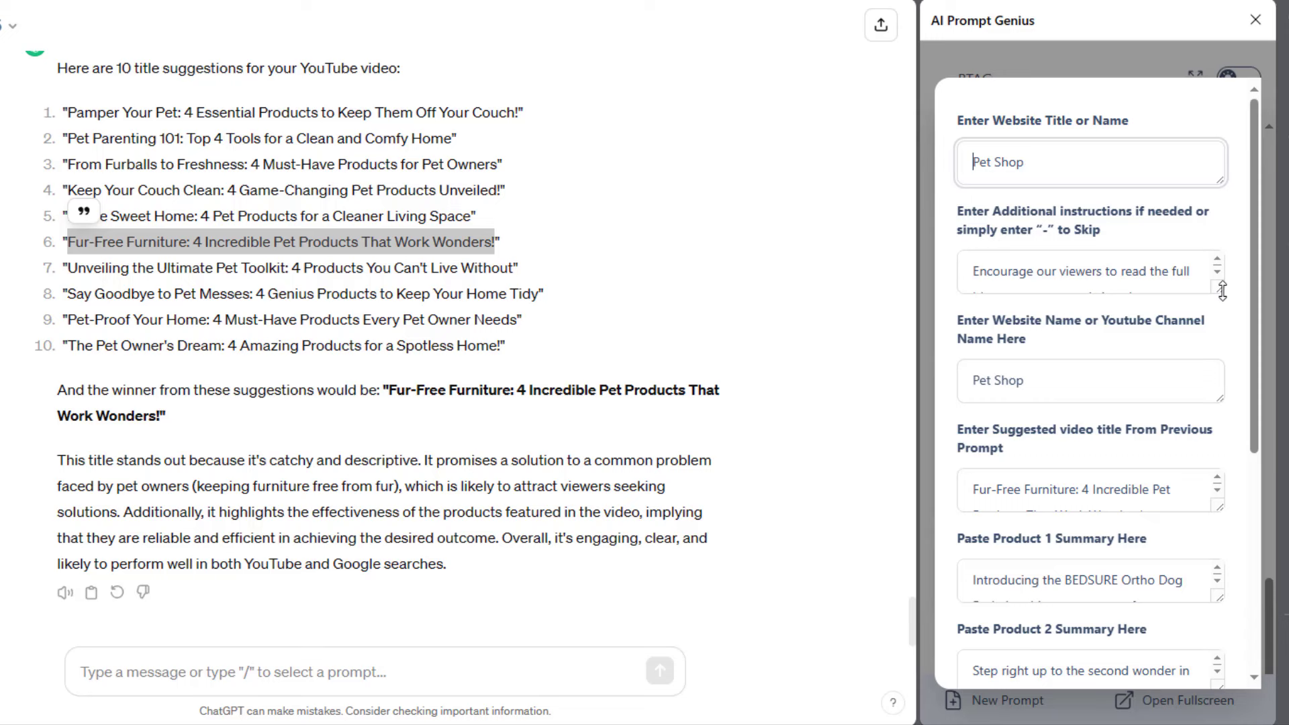
Step: Review the 0003 form's additional instructions, then paste the copied prompt into ChatGPT and send it
{"action": "left_click_drag", "start_coordinate": [1218, 290], "coordinate": [1220, 334]}
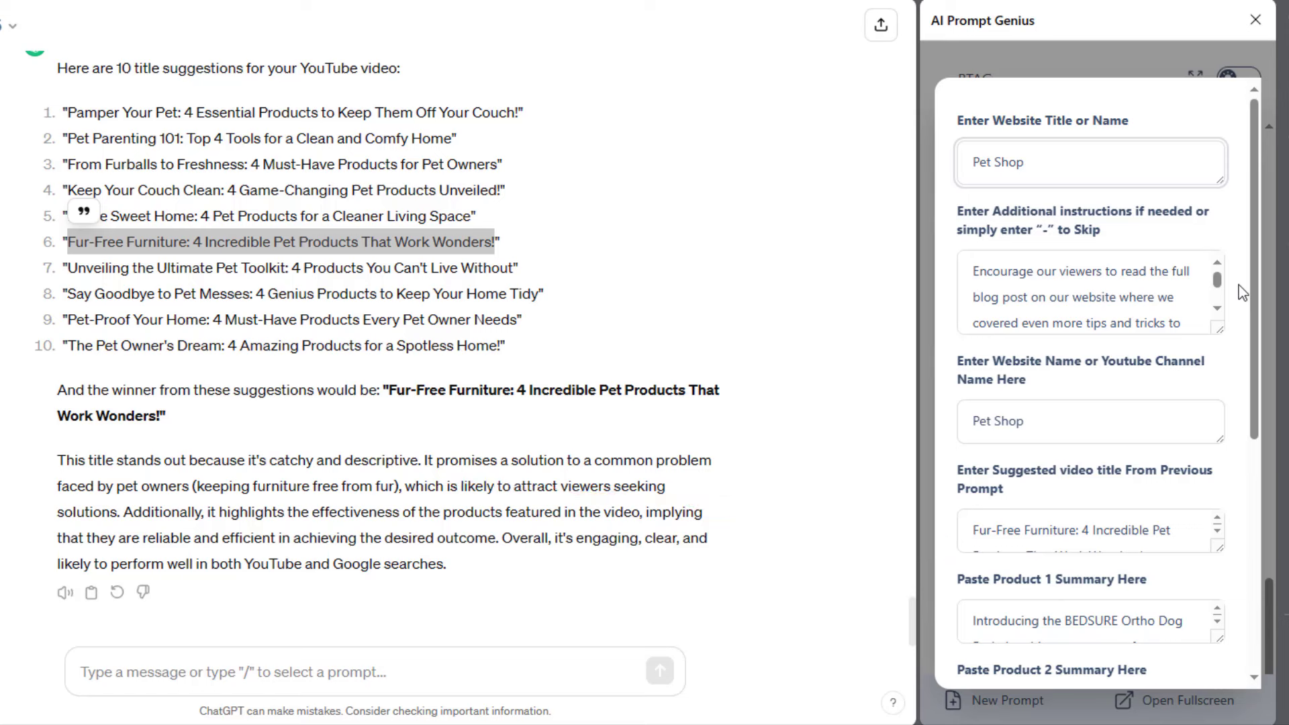
{"action": "scroll", "coordinate": [1242, 293], "scroll_direction": "down", "scroll_amount": 5}
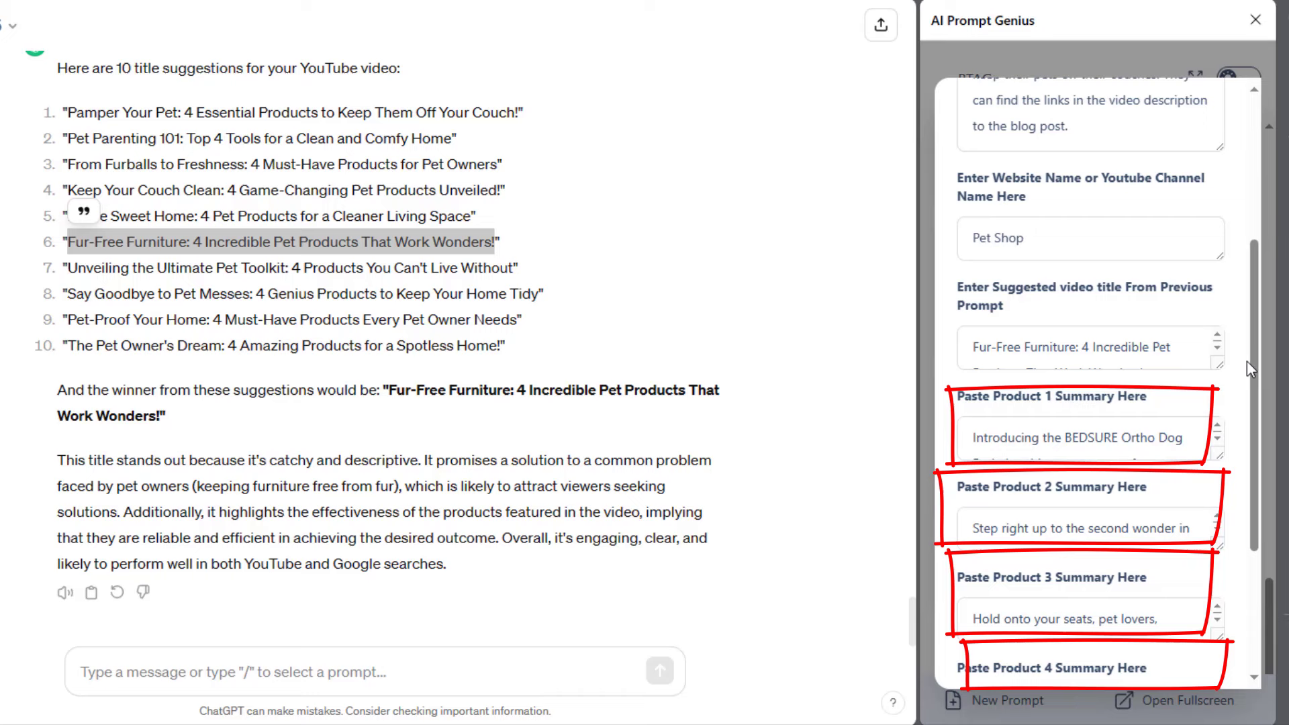
{"action": "scroll", "coordinate": [1246, 361], "scroll_direction": "down", "scroll_amount": 5}
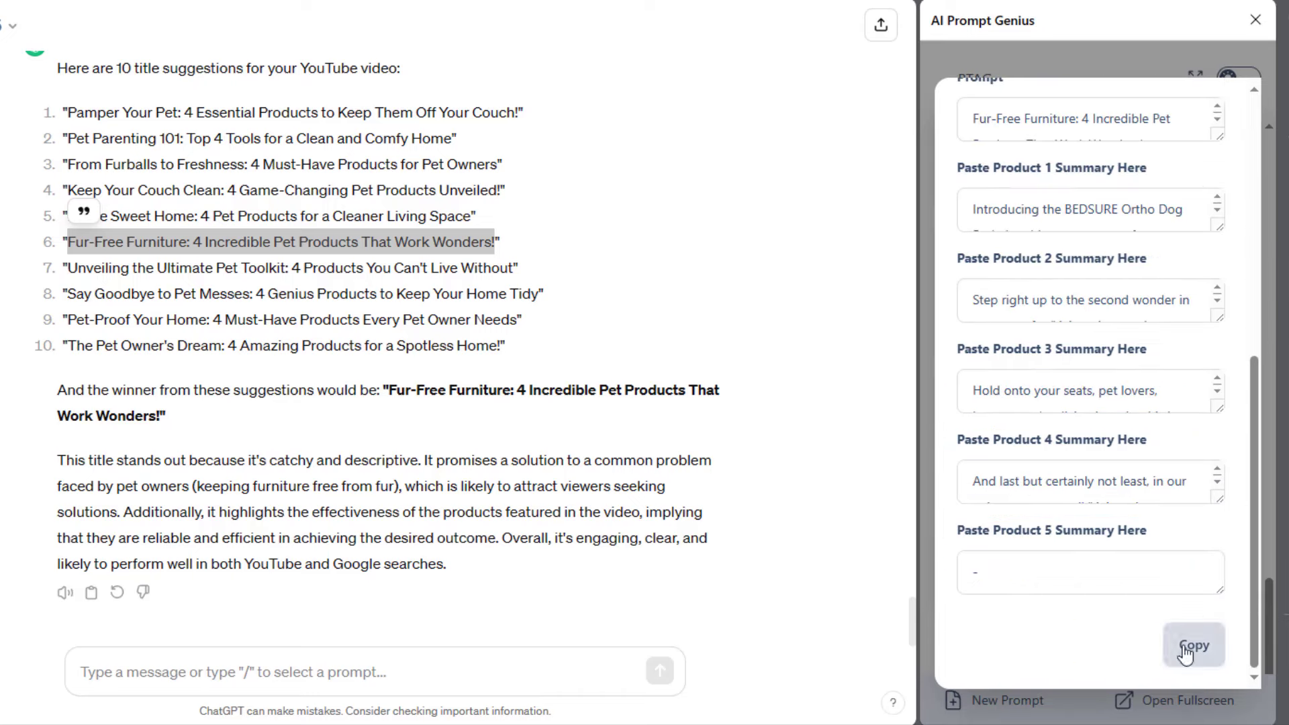
{"action": "left_click", "coordinate": [1188, 650]}
{"action": "left_click", "coordinate": [455, 674]}
{"action": "key", "text": "ctrl+v"}
{"action": "left_click", "coordinate": [657, 671]}
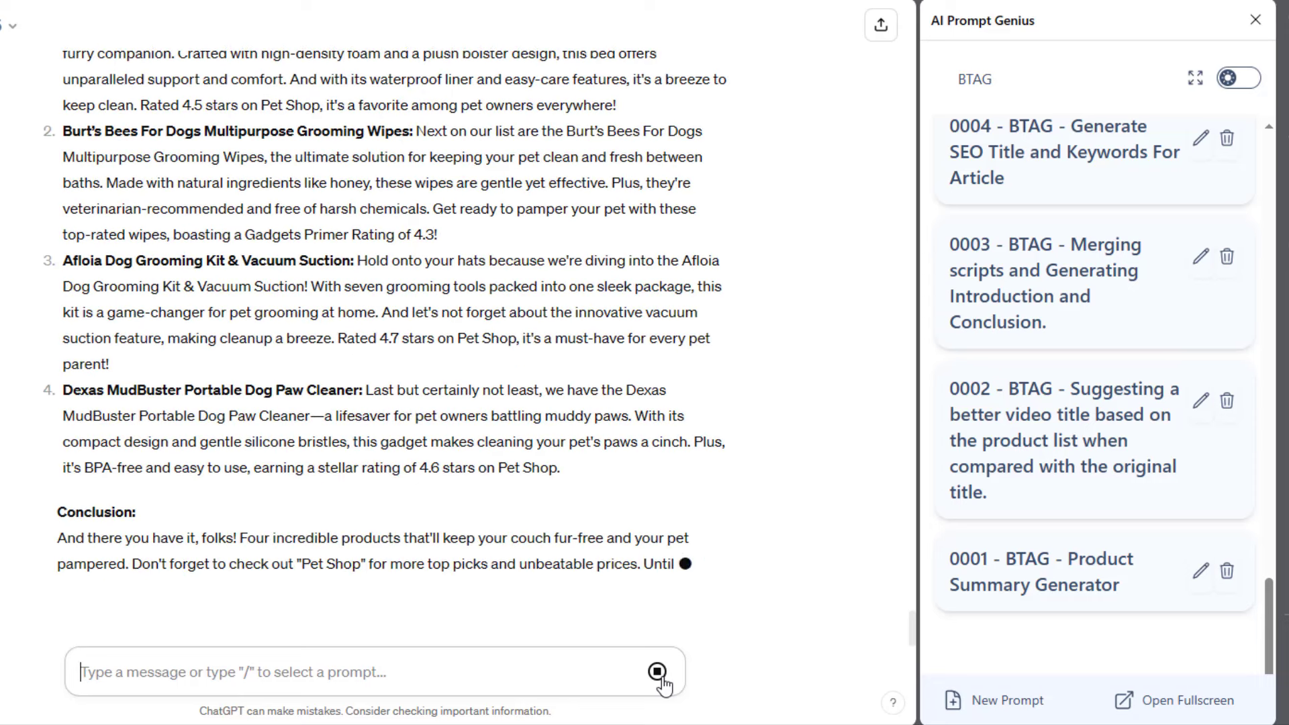
Step: Regenerate ChatGPT's merged-script reply to get version 2/2
{"action": "left_click", "coordinate": [117, 592]}
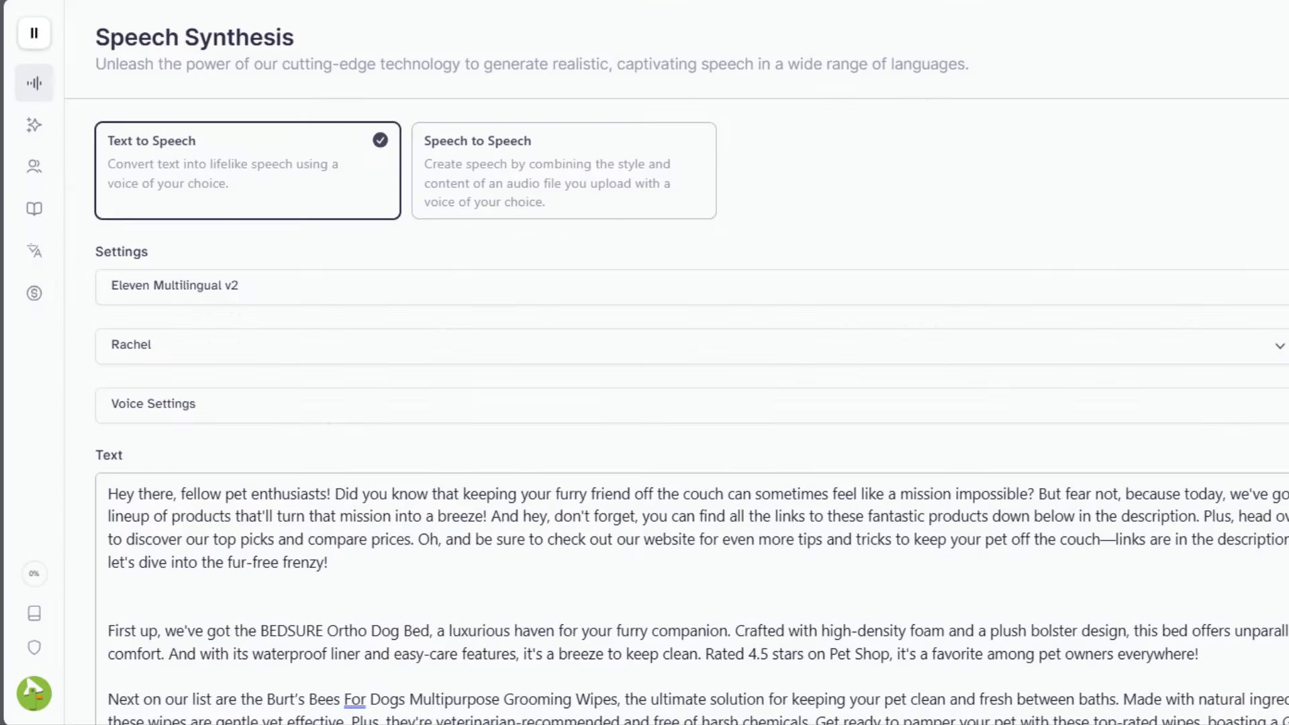
Step: Browse the ElevenLabs voice list but keep Rachel, then review the 2301-character script
{"action": "left_click", "coordinate": [1282, 355]}
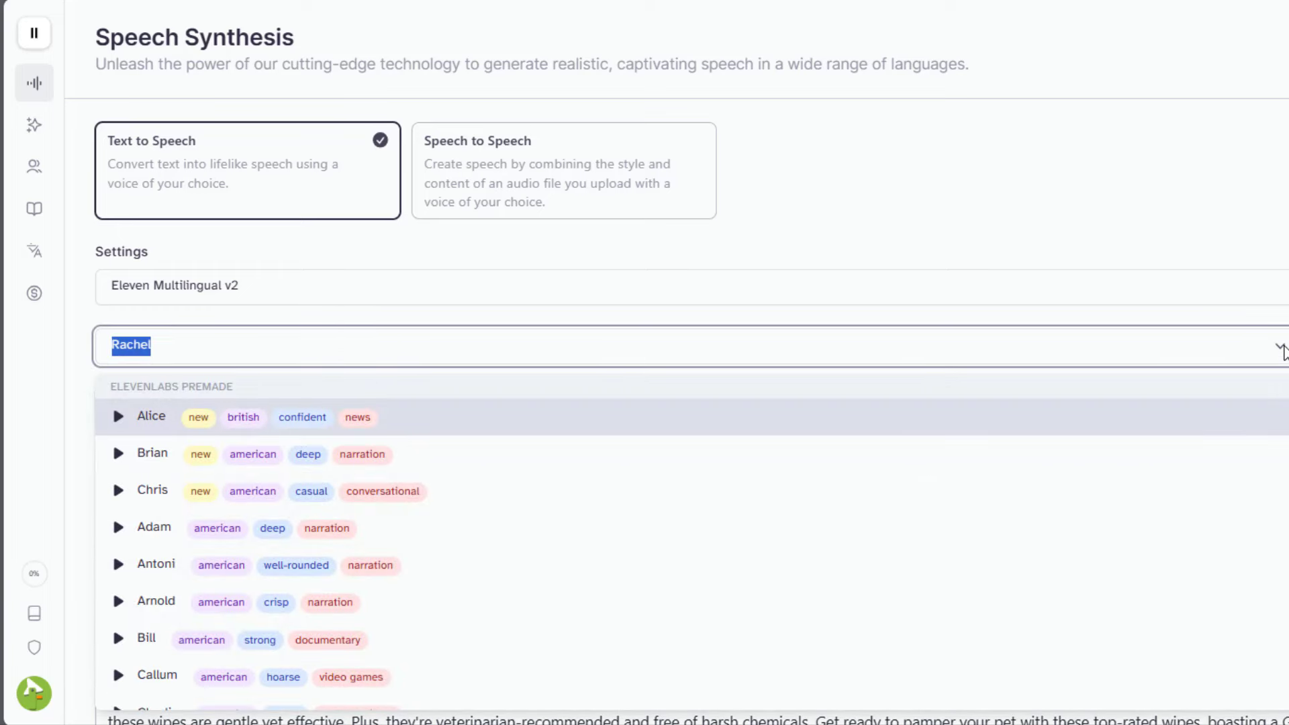
{"action": "scroll", "coordinate": [1145, 491], "scroll_direction": "down", "scroll_amount": 4}
{"action": "scroll", "coordinate": [1144, 494], "scroll_direction": "down", "scroll_amount": 3}
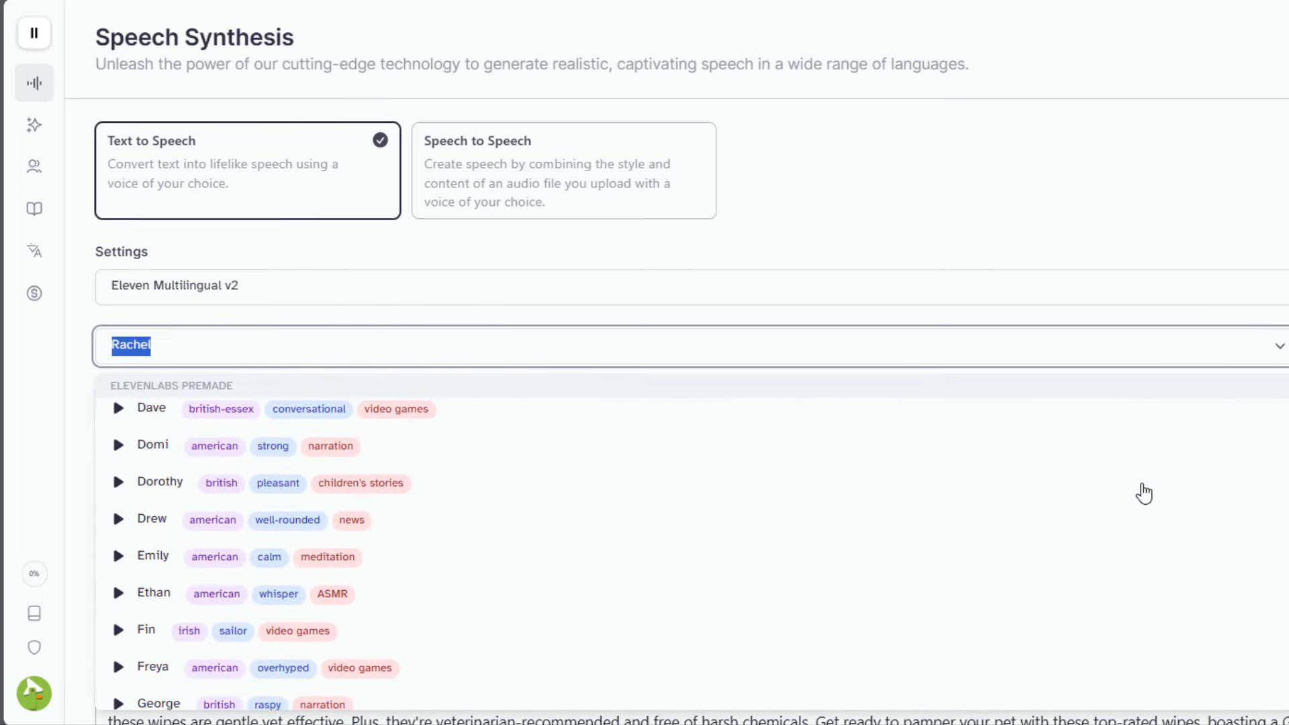
{"action": "left_click", "coordinate": [1254, 224]}
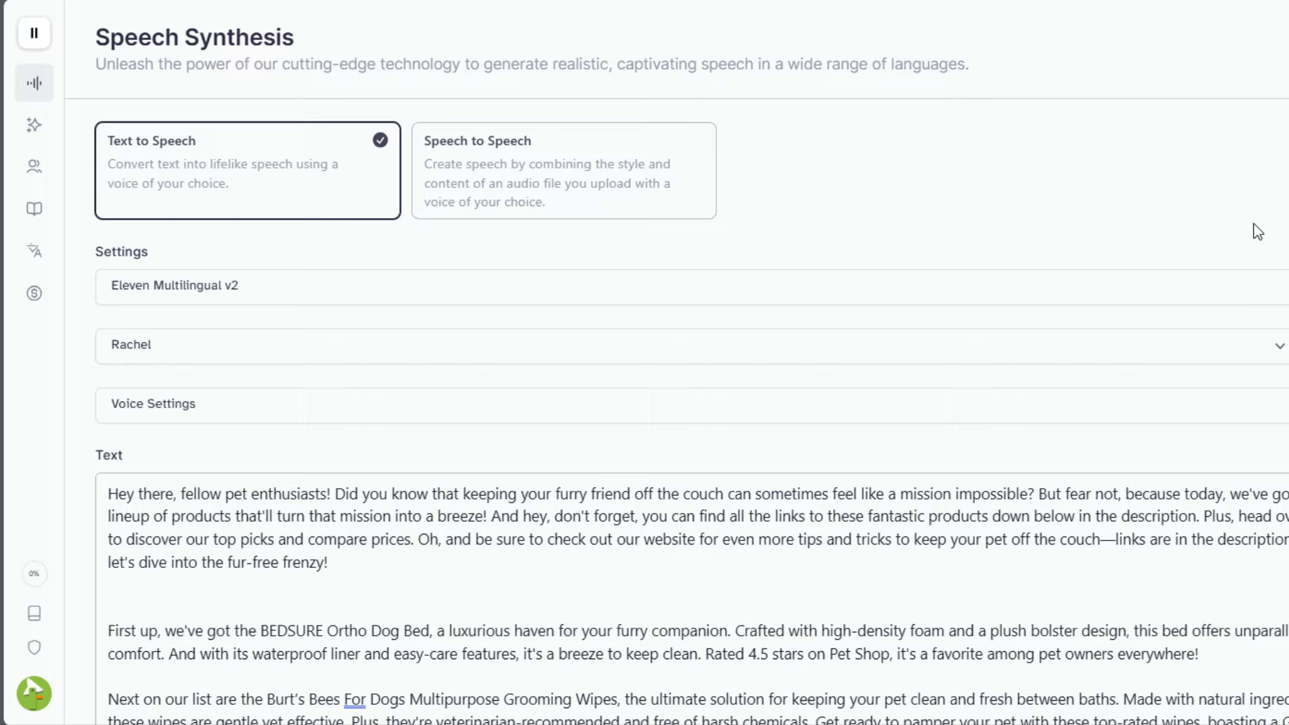
{"action": "scroll", "coordinate": [1281, 231], "scroll_direction": "down", "scroll_amount": 4}
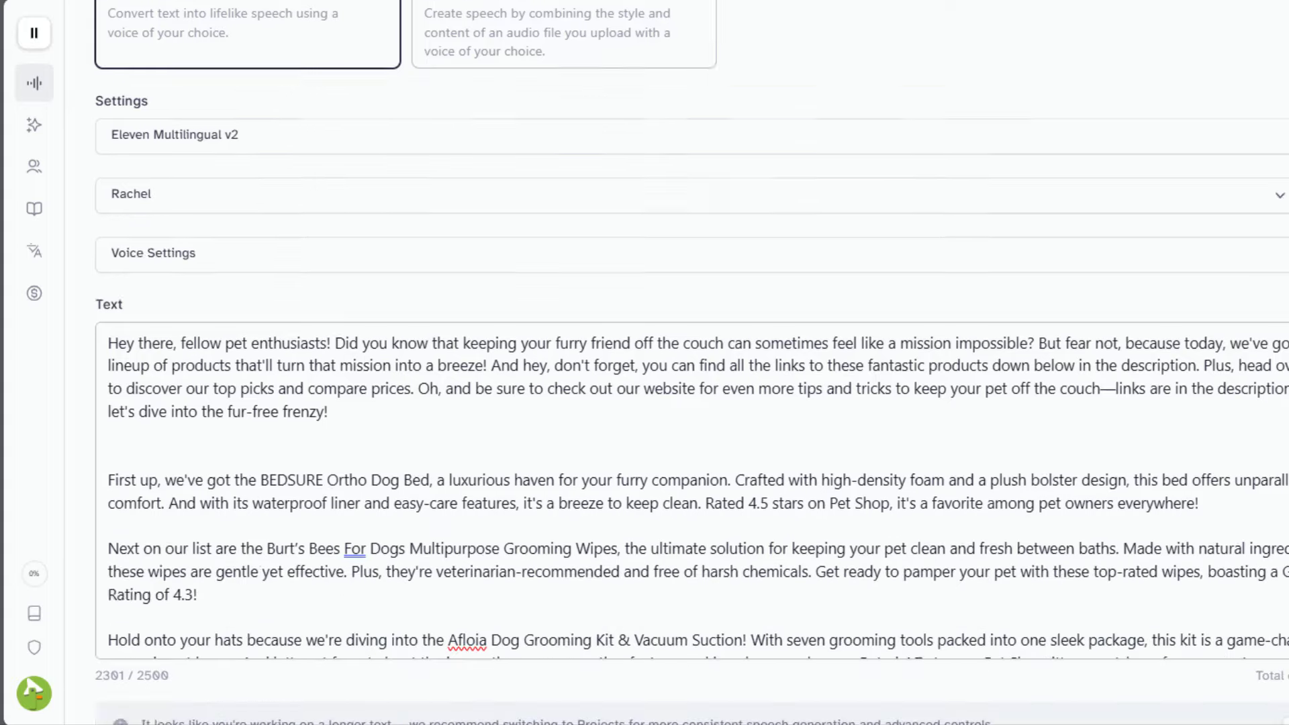
{"action": "scroll", "coordinate": [677, 363], "scroll_direction": "up", "scroll_amount": 4}
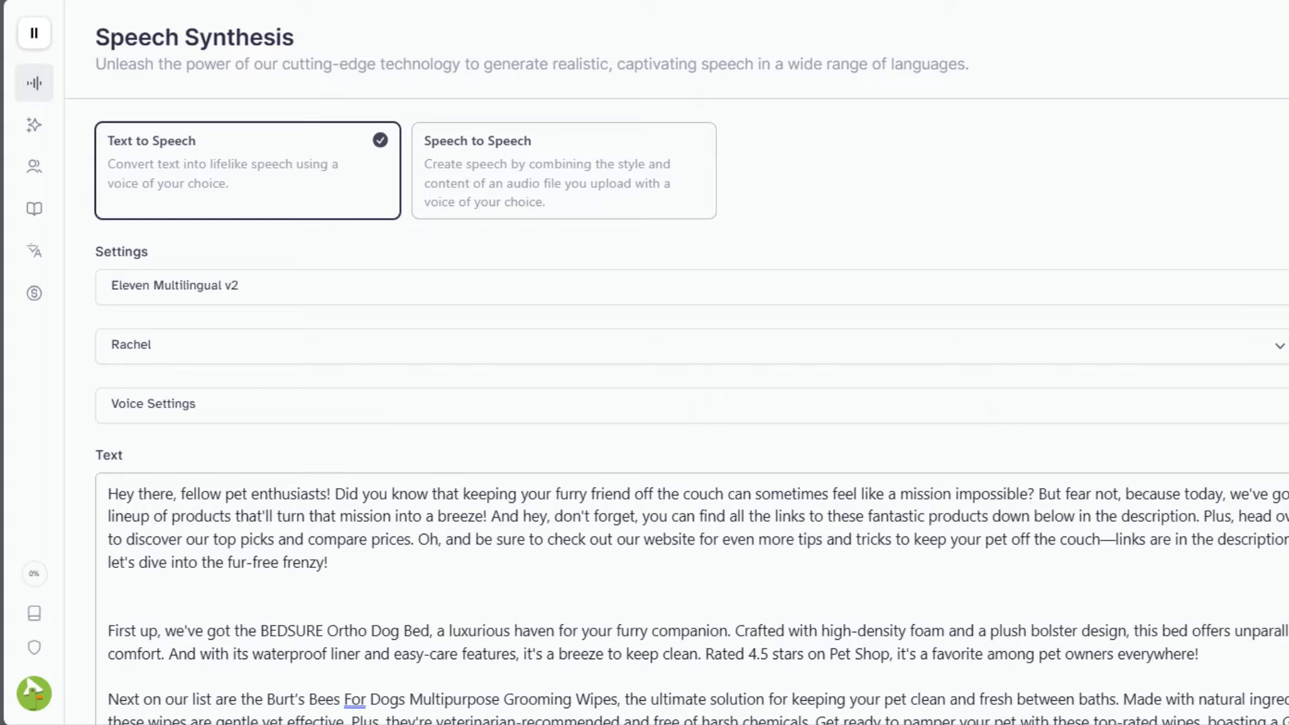
{"action": "scroll", "coordinate": [676, 363], "scroll_direction": "down", "scroll_amount": 2}
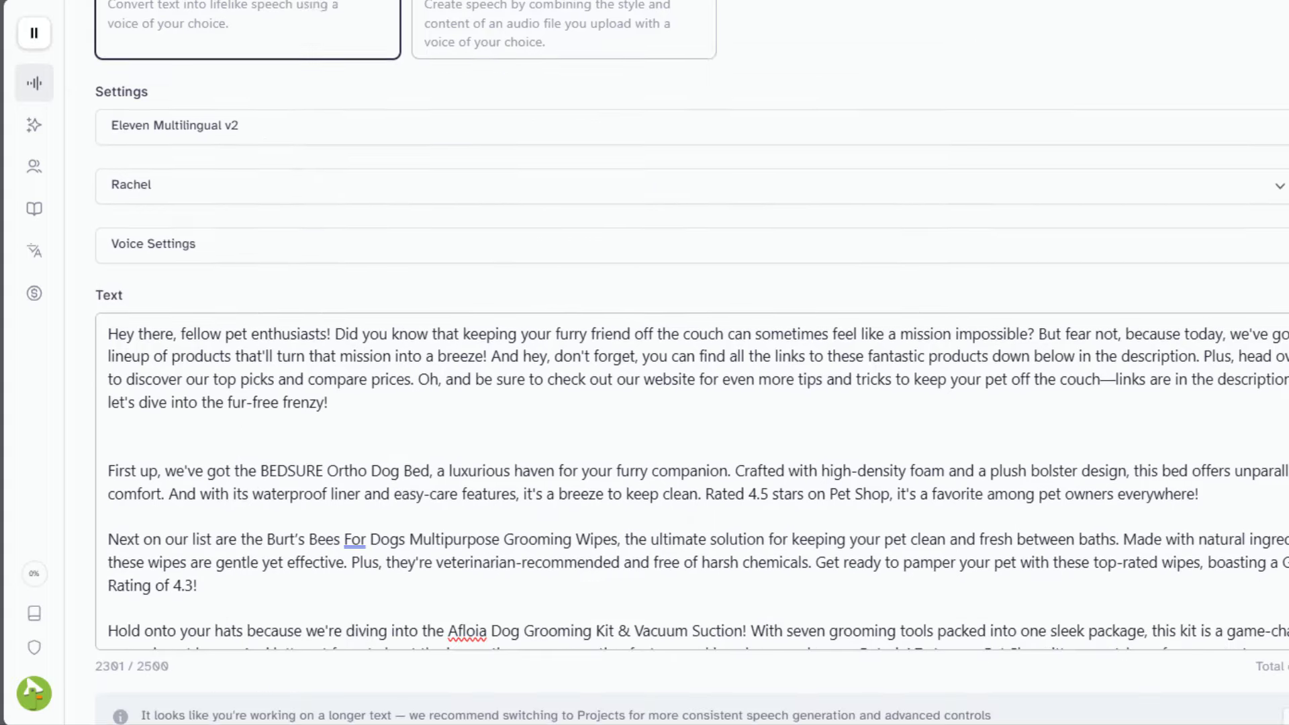
{"action": "scroll", "coordinate": [676, 363], "scroll_direction": "up", "scroll_amount": 2}
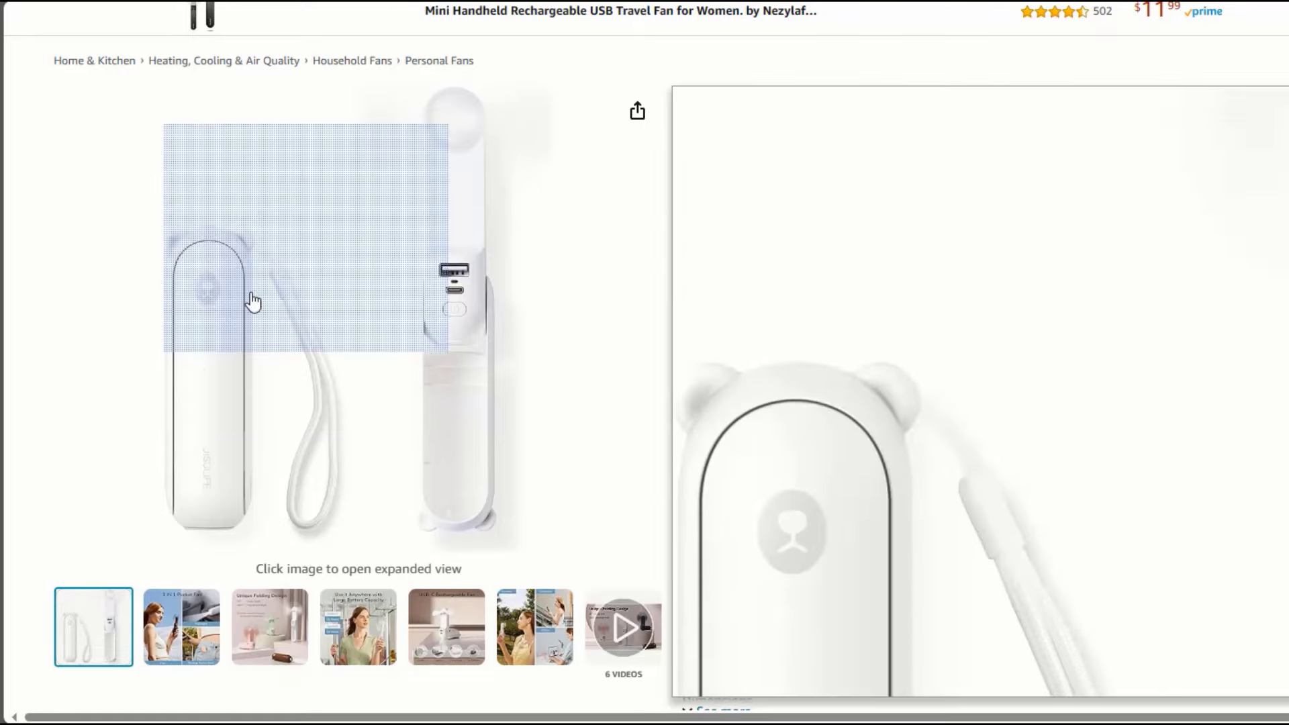
Step: Save the JISULIFE mini fan's main product image and download its 0:39 product video via FDOWN
{"action": "left_click", "coordinate": [262, 314]}
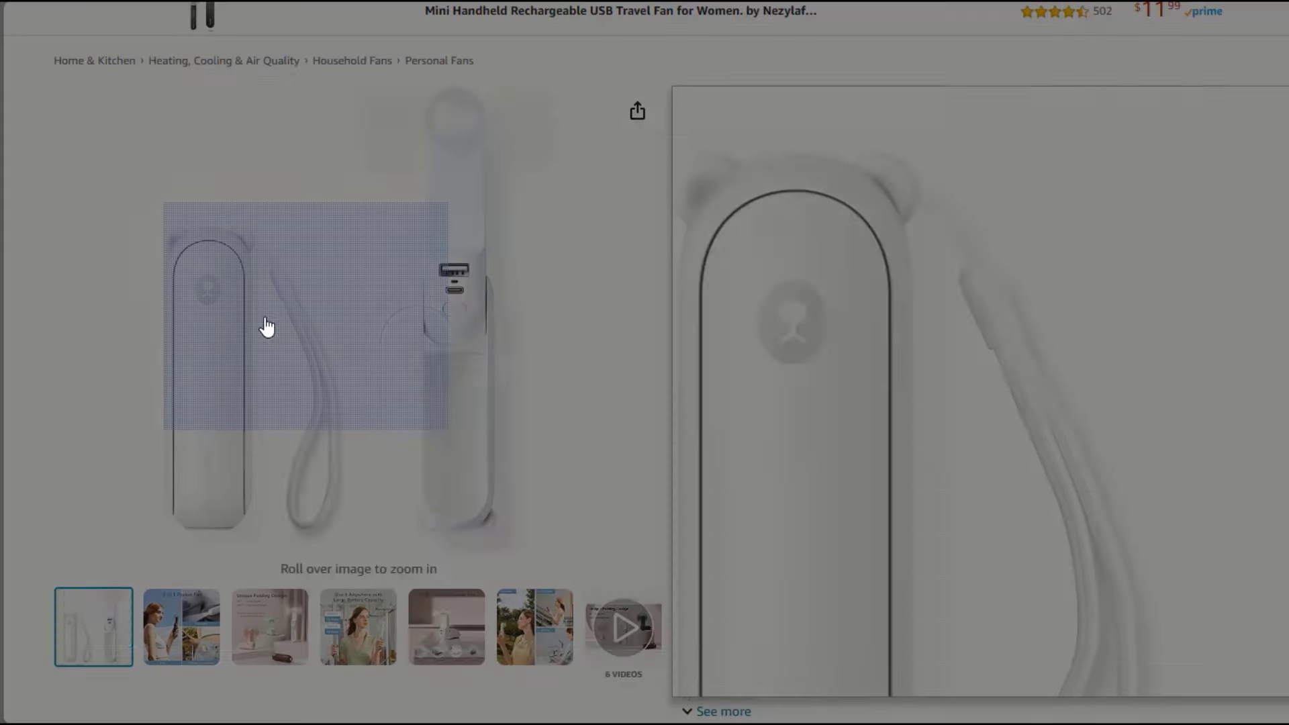
{"action": "right_click", "coordinate": [497, 302]}
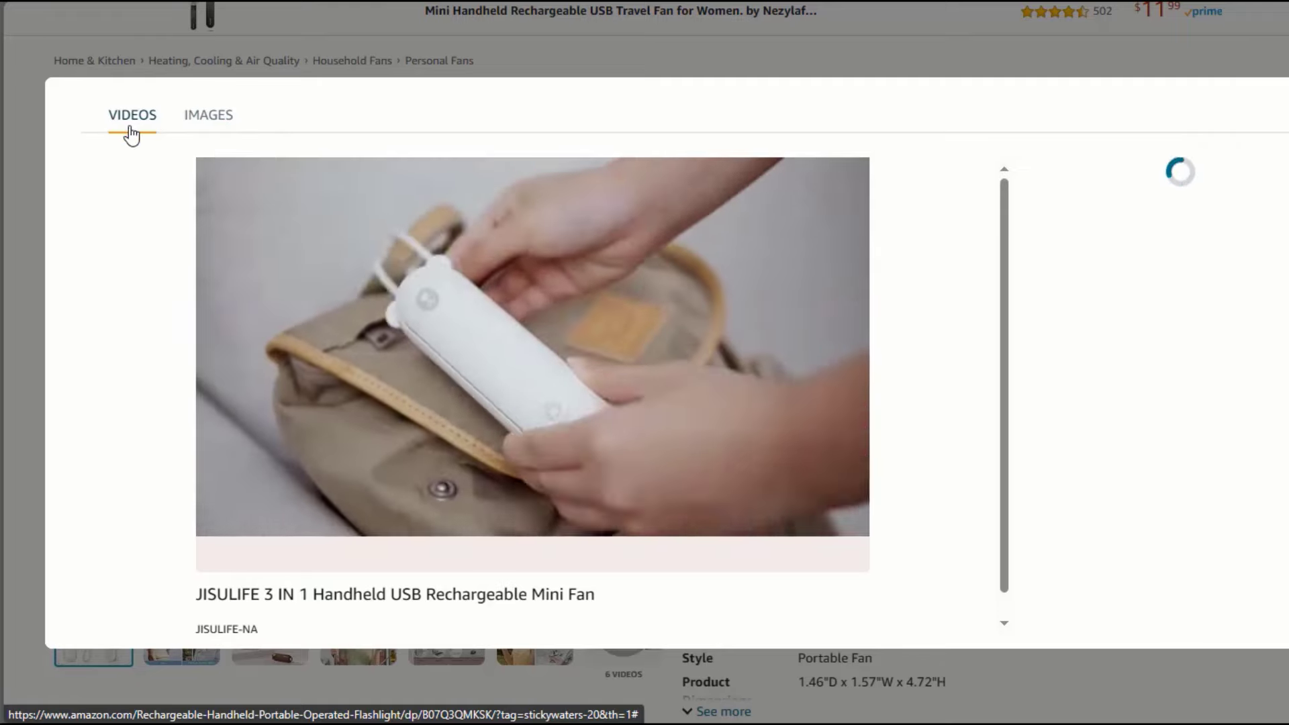
{"action": "mouse_move", "coordinate": [467, 285]}
{"action": "left_click", "coordinate": [1127, 2]}
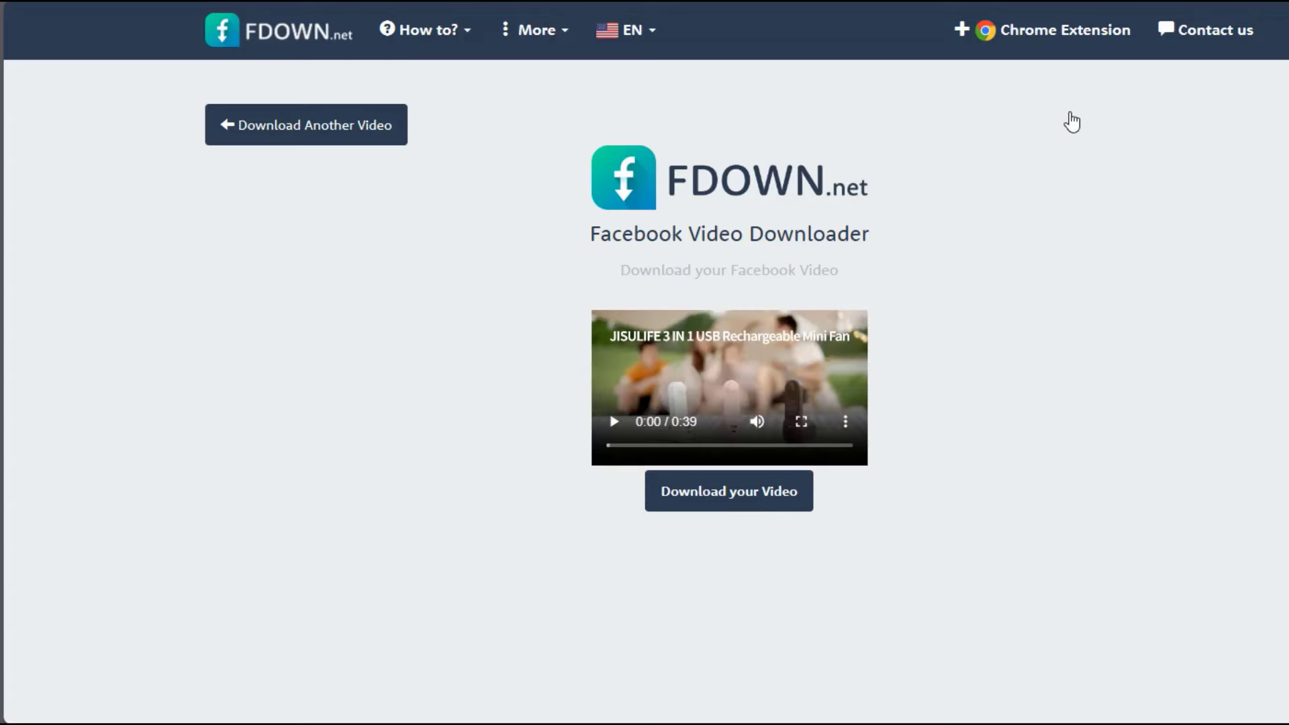
{"action": "left_click", "coordinate": [737, 497]}
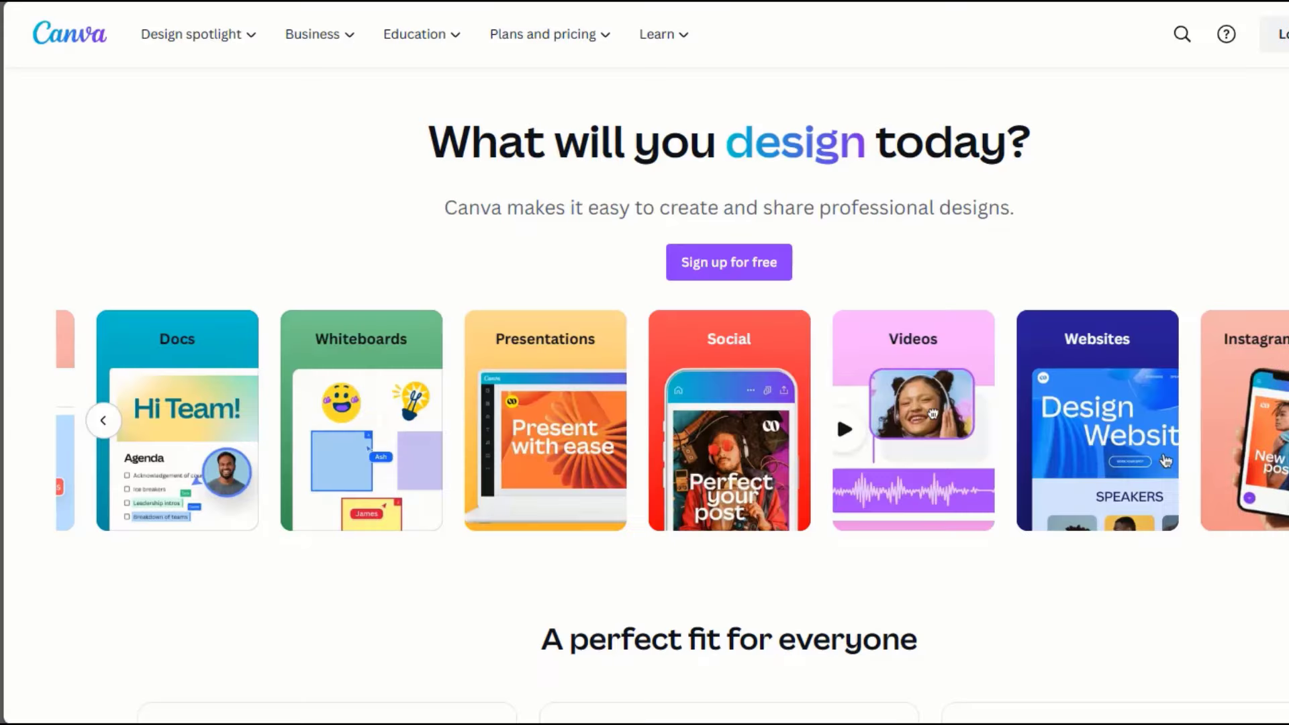
Step: Search 'youtube ads' and scroll through the YouTube Ad (Landscape) templates
{"action": "left_click", "coordinate": [1165, 460]}
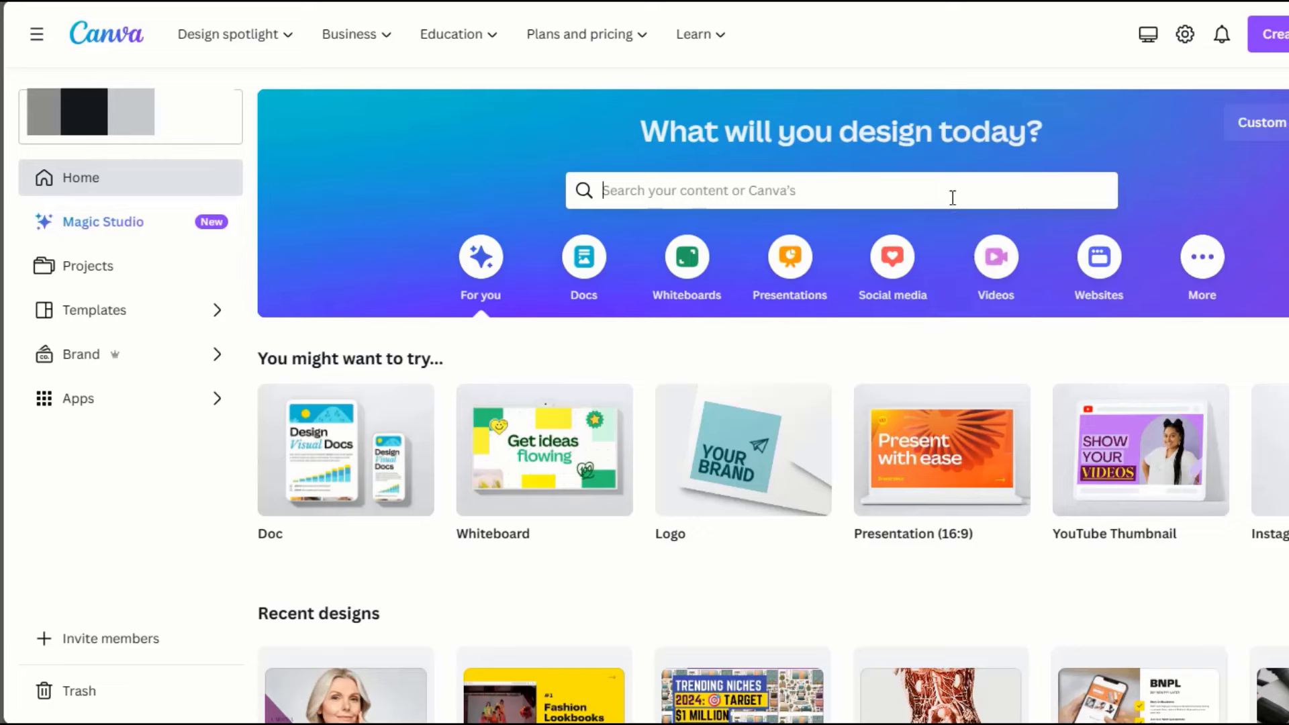
{"action": "left_click", "coordinate": [949, 198]}
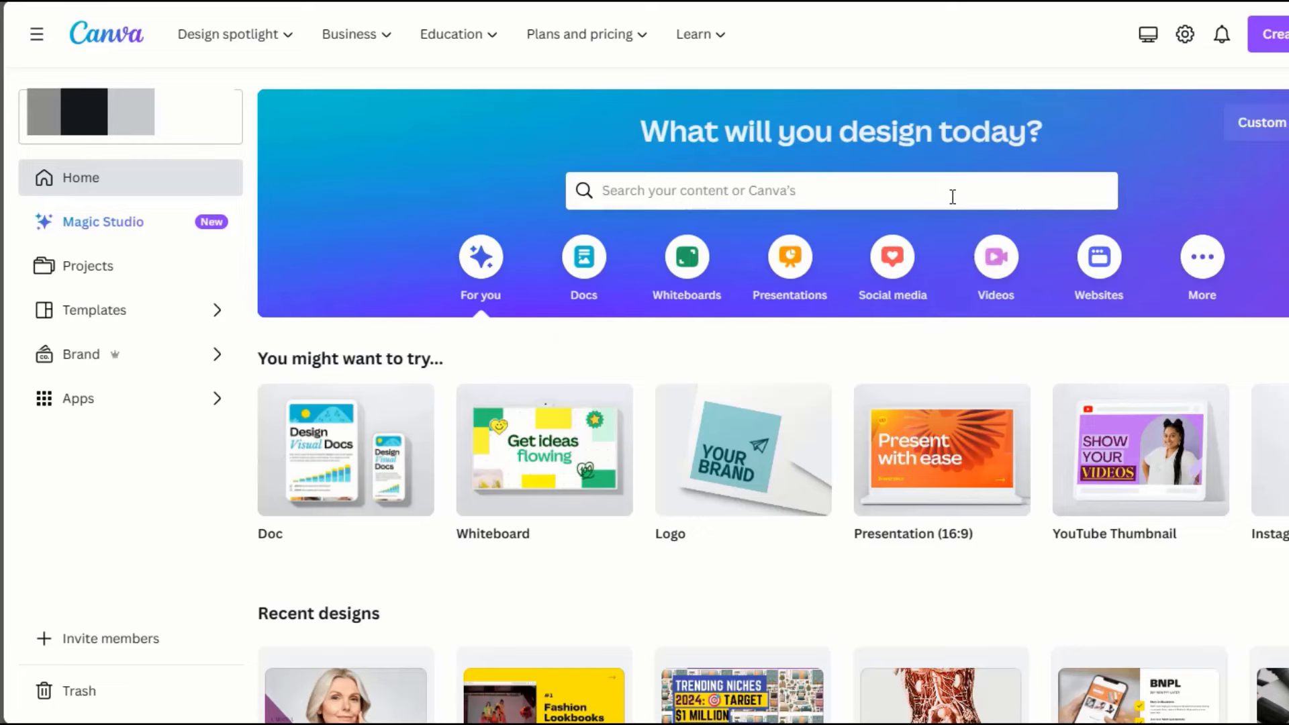
{"action": "type", "text": "youtube ads"}
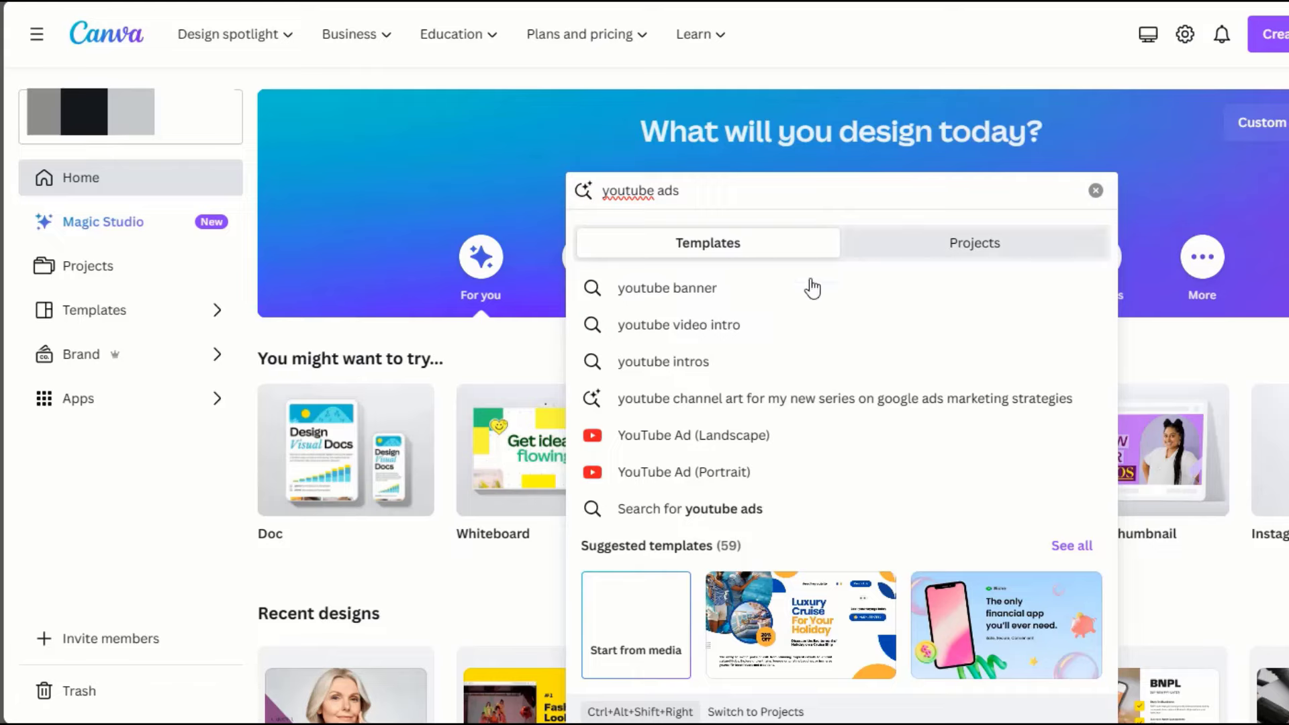
{"action": "left_click", "coordinate": [672, 436]}
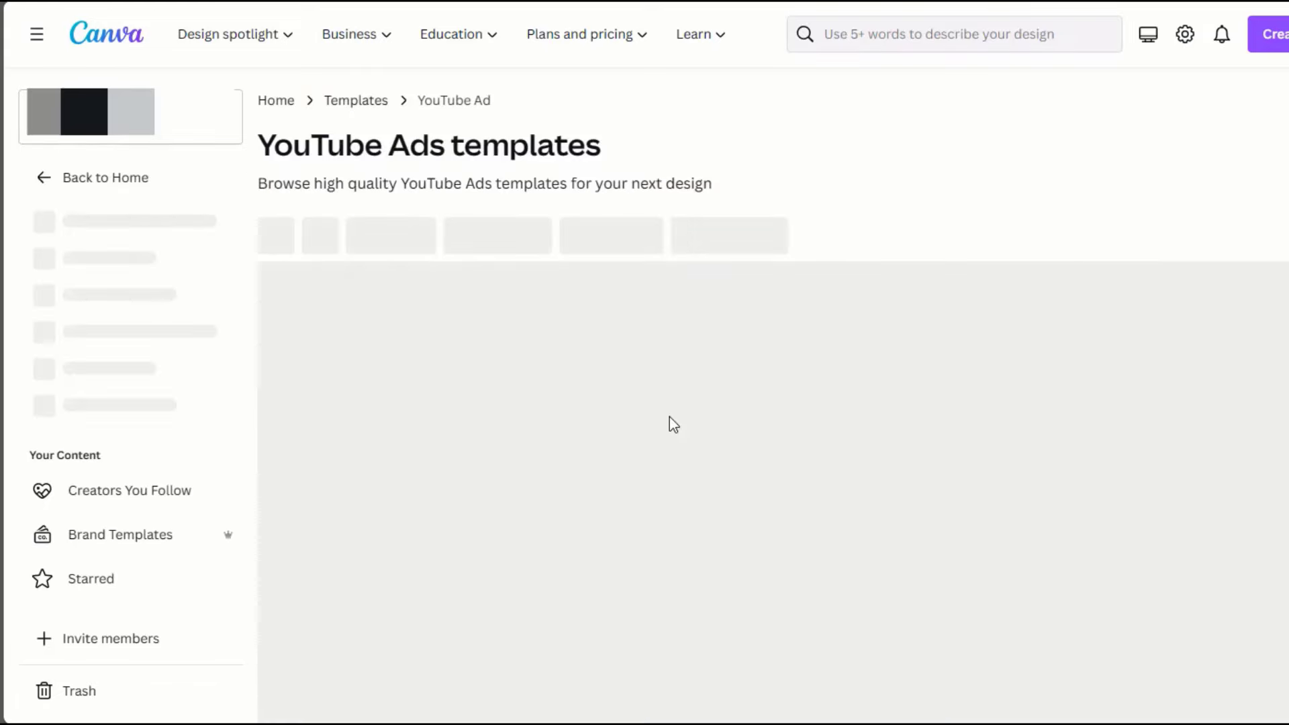
{"action": "scroll", "coordinate": [772, 396], "scroll_direction": "down", "scroll_amount": 2}
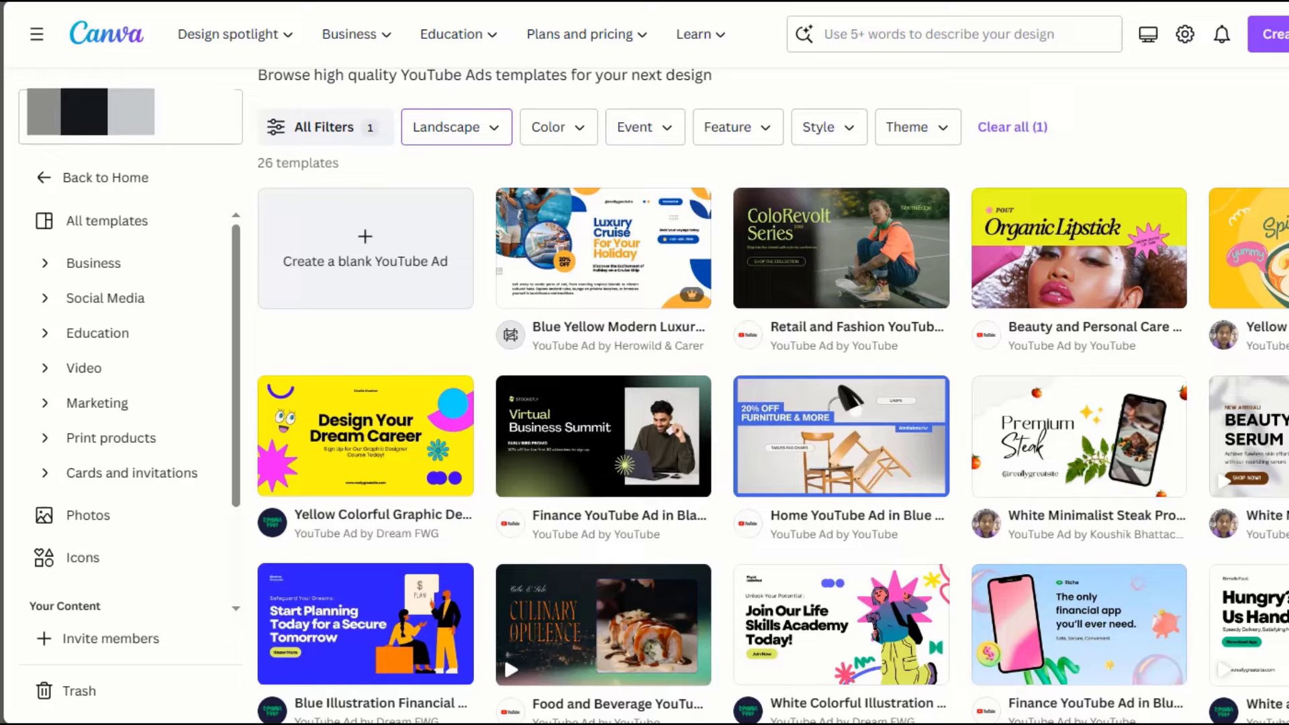
{"action": "scroll", "coordinate": [772, 396], "scroll_direction": "down", "scroll_amount": 3}
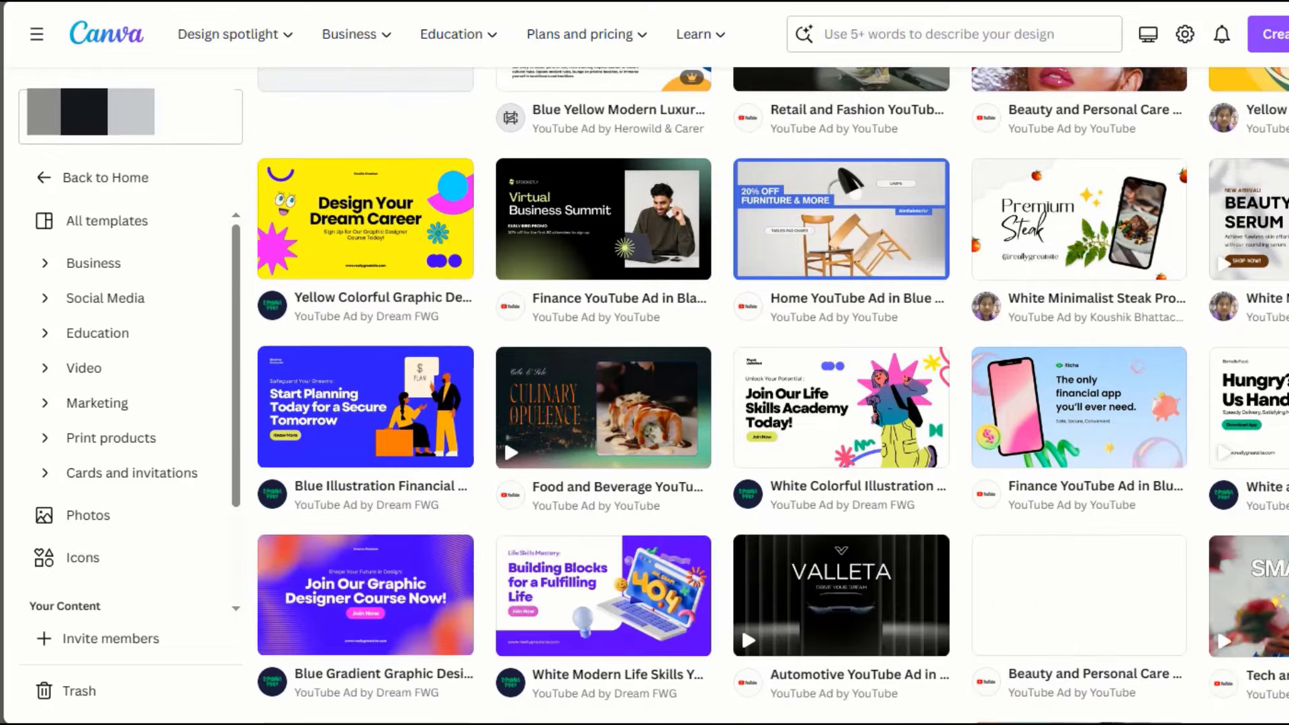
{"action": "scroll", "coordinate": [771, 396], "scroll_direction": "down", "scroll_amount": 5}
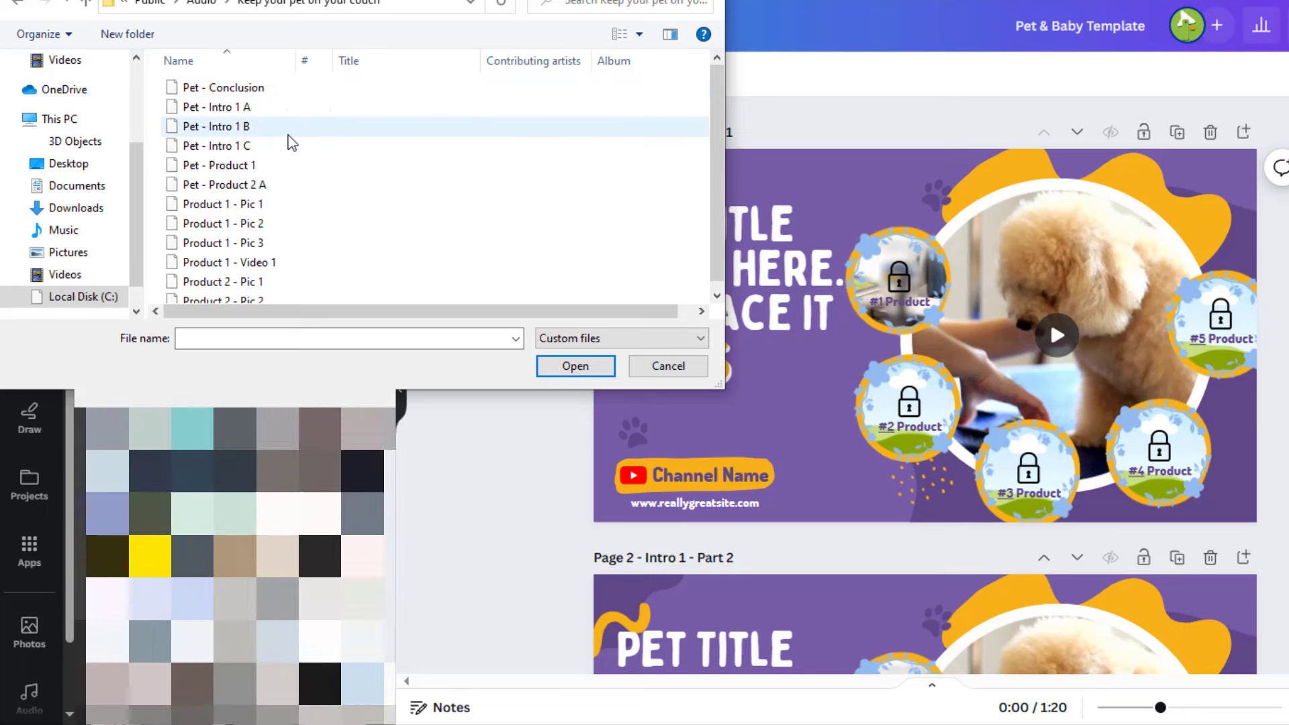
Step: Select all the Pet narration mp3 files in the folder and upload them
{"action": "key", "text": "ctrl+a"}
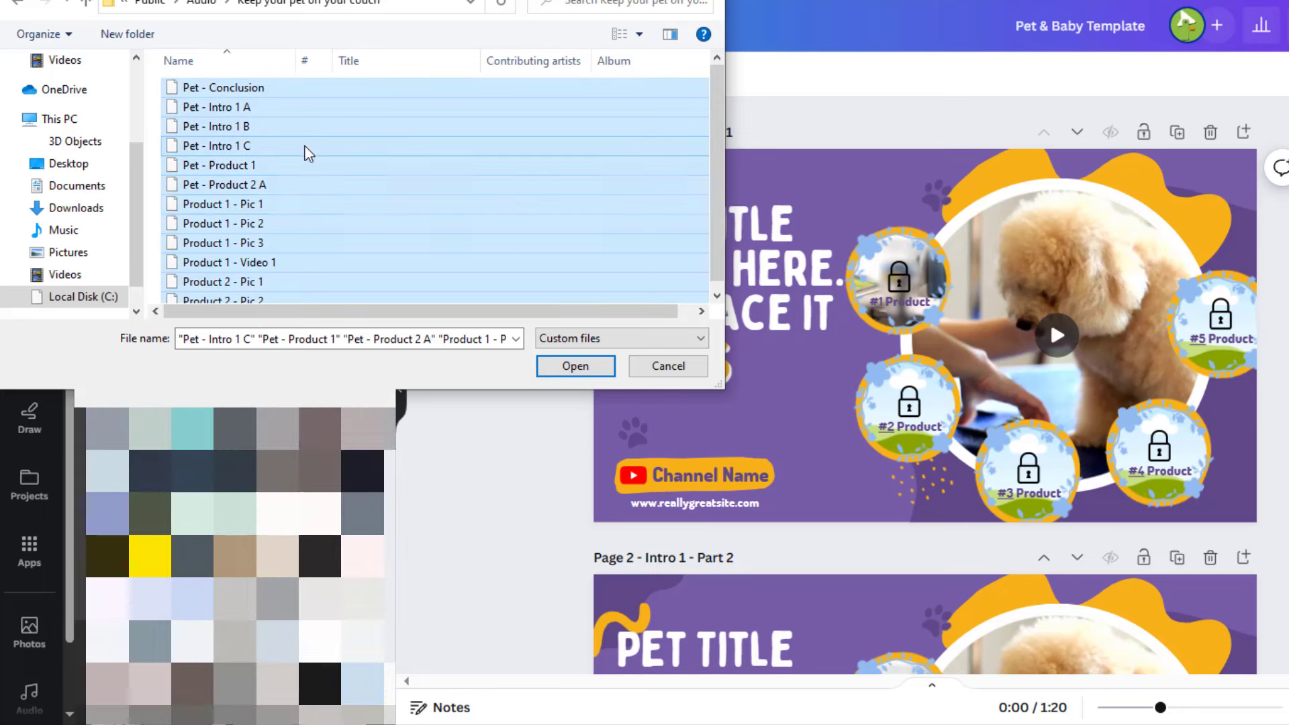
{"action": "left_click", "coordinate": [579, 366]}
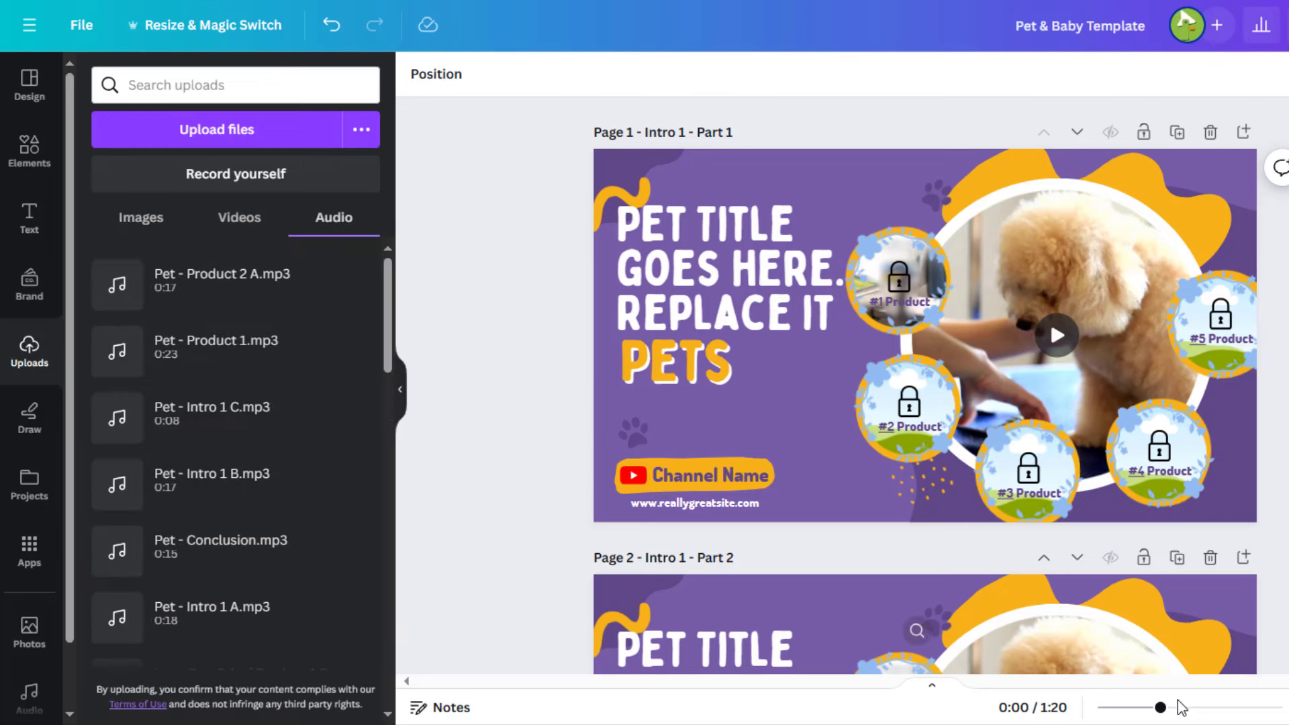
{"action": "left_click_drag", "start_coordinate": [1160, 708], "coordinate": [1120, 707]}
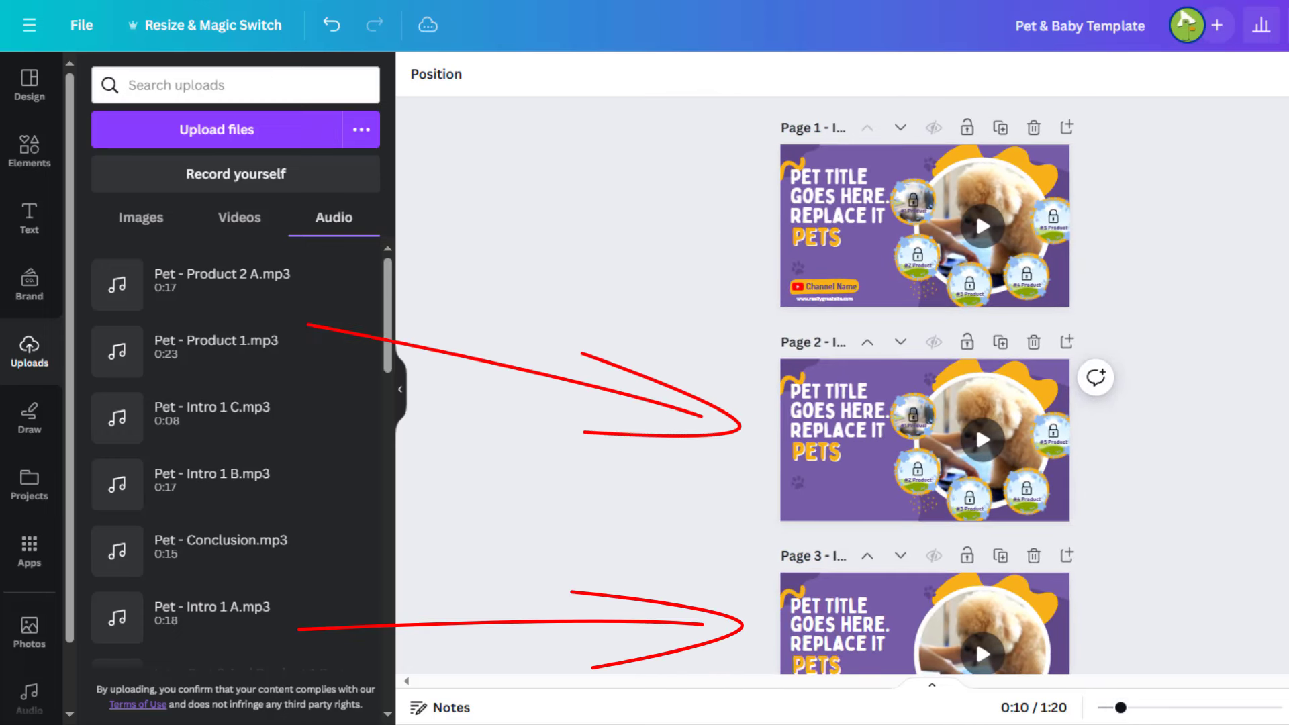
{"action": "scroll", "coordinate": [924, 386], "scroll_direction": "down", "scroll_amount": 1}
{"action": "scroll", "coordinate": [924, 387], "scroll_direction": "up", "scroll_amount": 1}
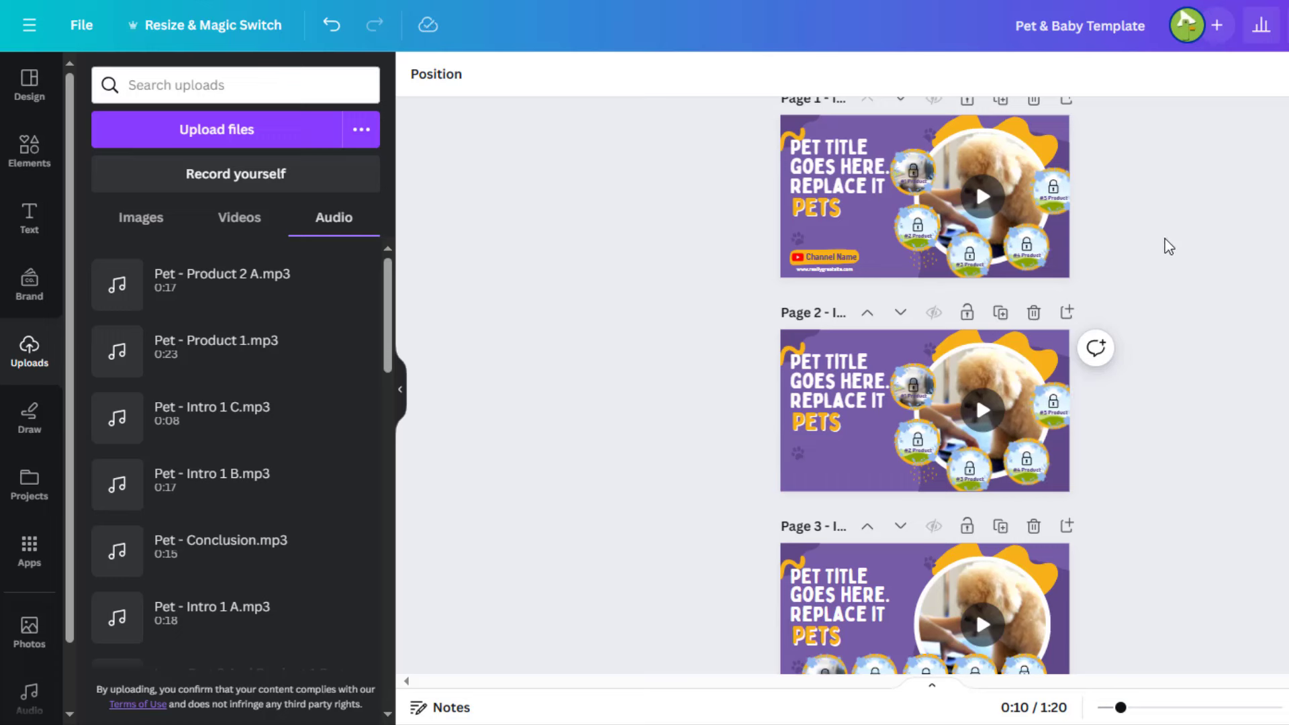
{"action": "scroll", "coordinate": [897, 191], "scroll_direction": "up", "scroll_amount": 1}
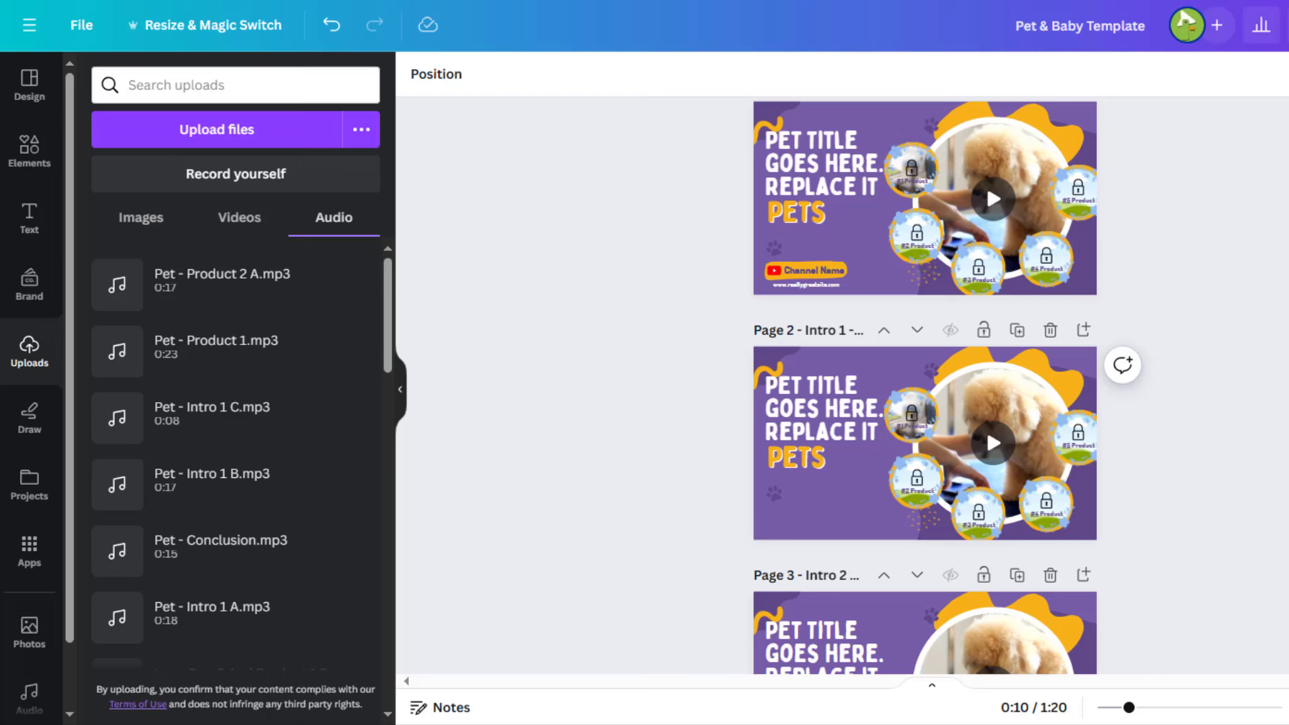
{"action": "scroll", "coordinate": [925, 386], "scroll_direction": "down", "scroll_amount": 6}
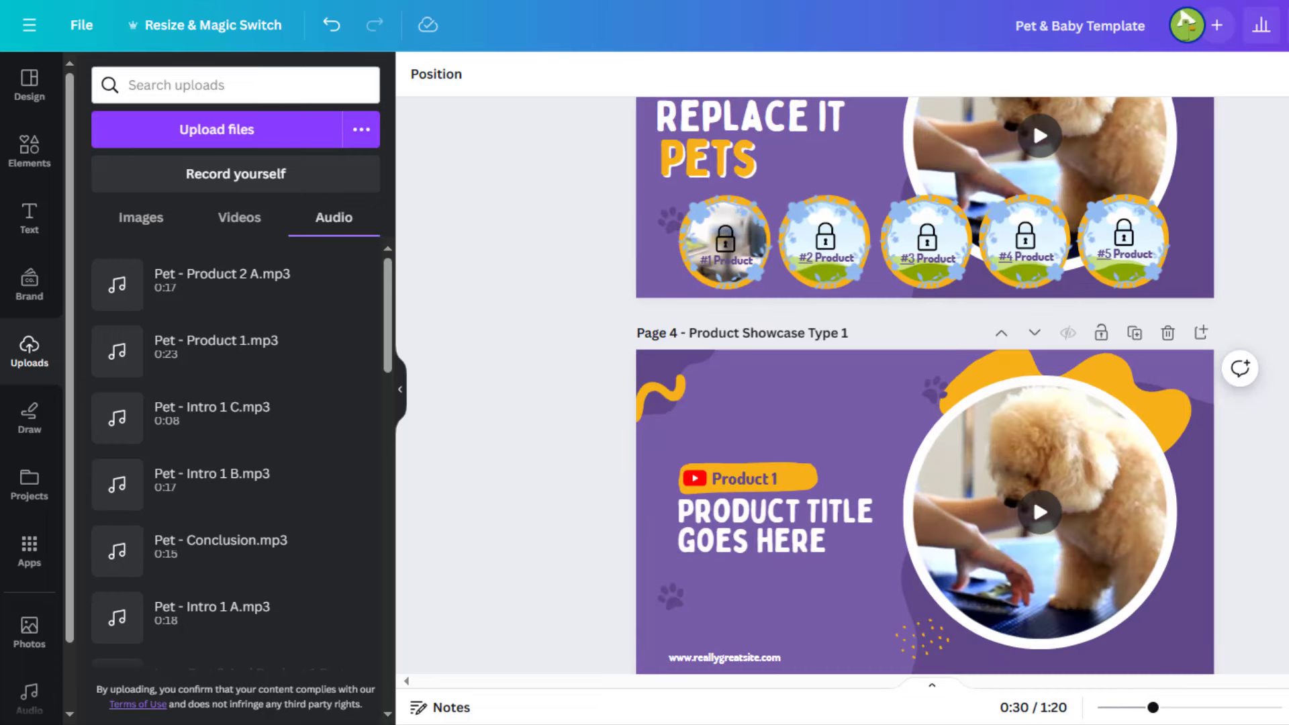
{"action": "scroll", "coordinate": [925, 386], "scroll_direction": "down", "scroll_amount": 10}
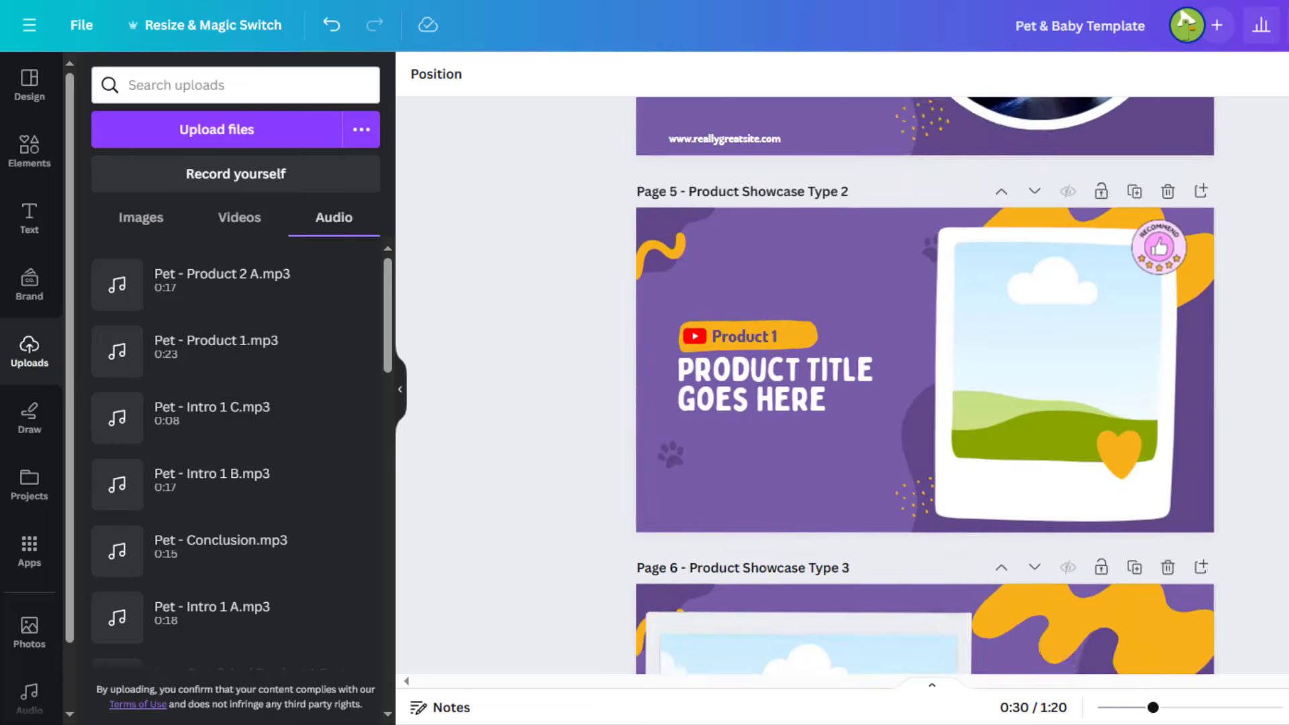
{"action": "scroll", "coordinate": [925, 386], "scroll_direction": "down", "scroll_amount": 3}
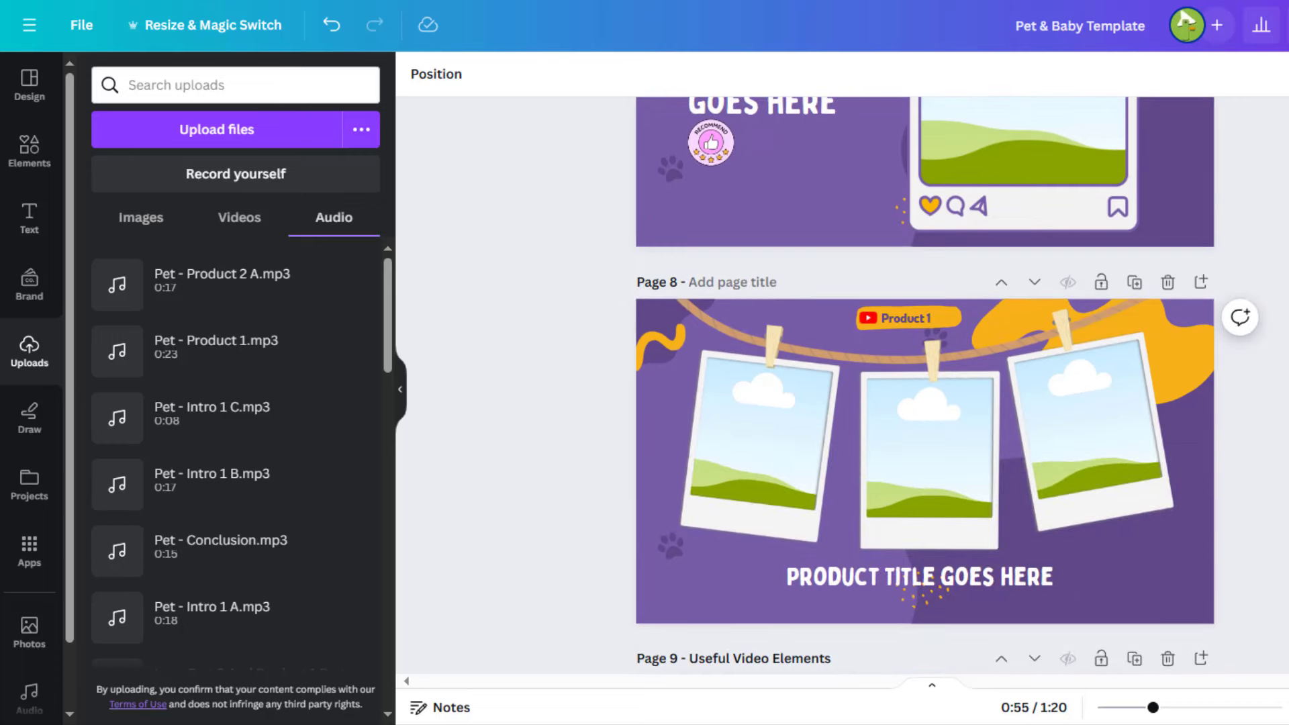
{"action": "scroll", "coordinate": [925, 386], "scroll_direction": "down", "scroll_amount": 4}
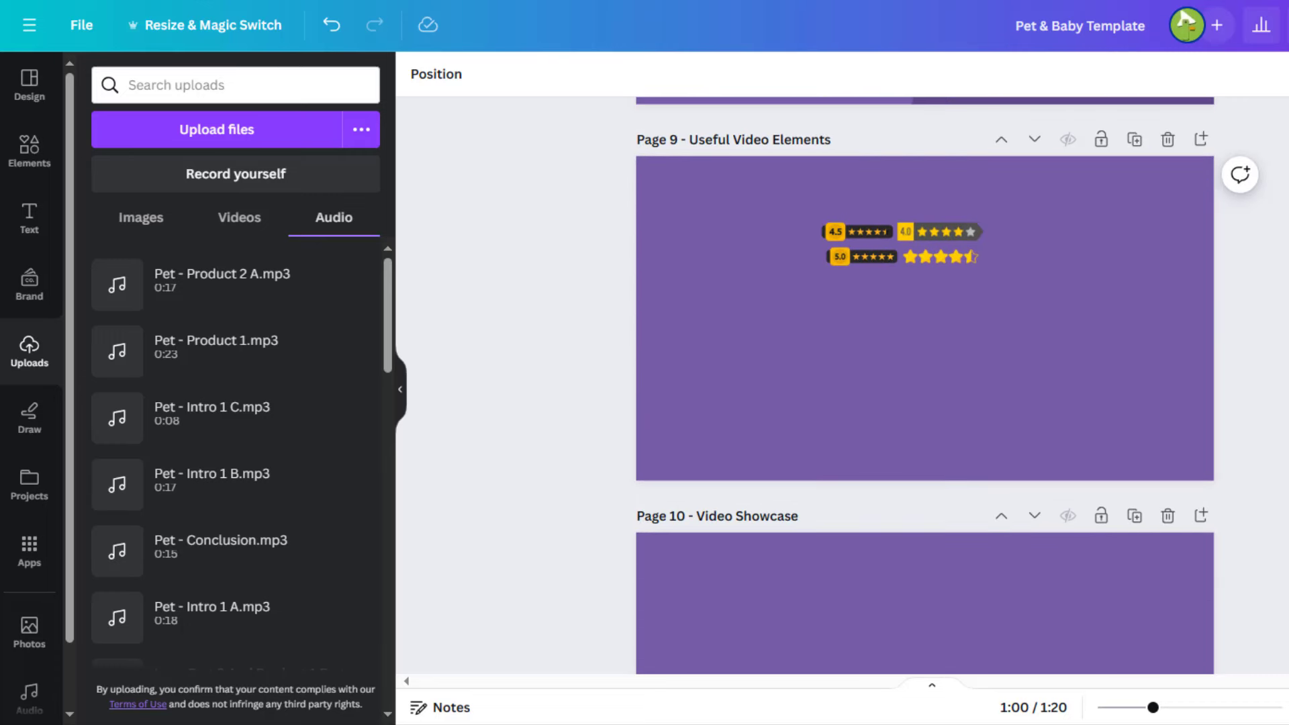
{"action": "scroll", "coordinate": [924, 386], "scroll_direction": "down", "scroll_amount": 3}
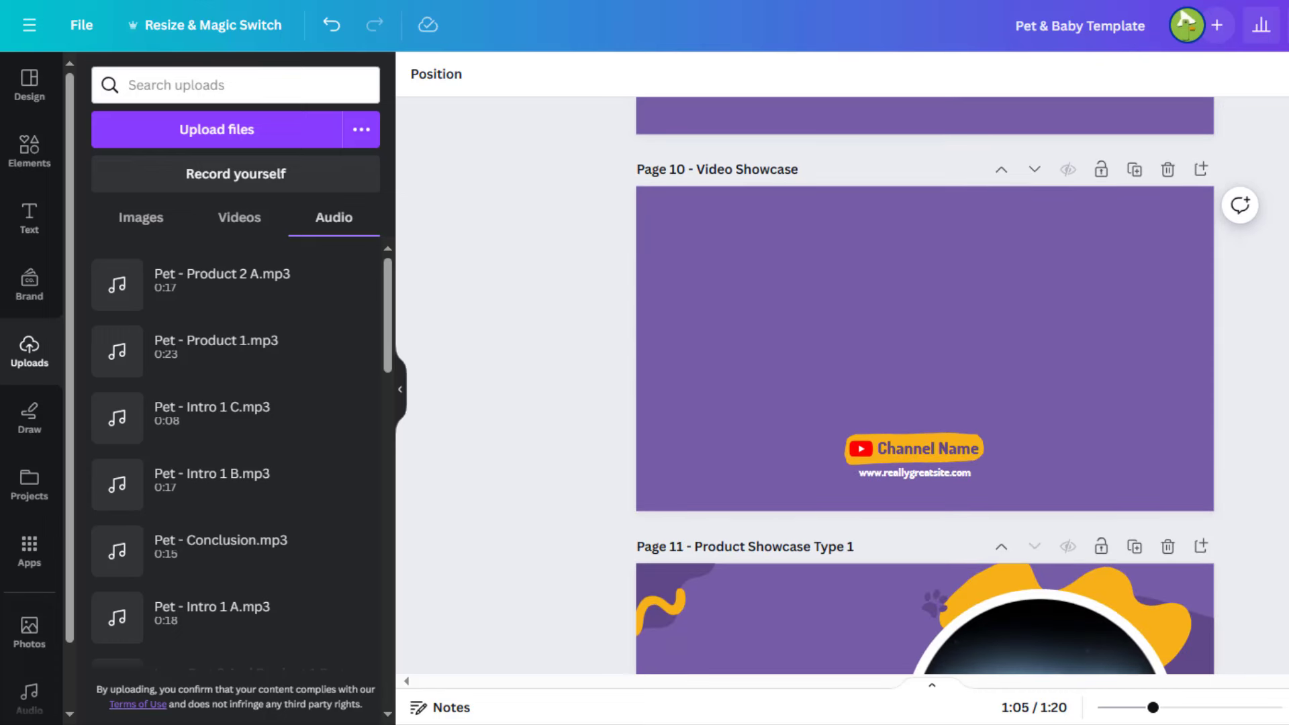
{"action": "scroll", "coordinate": [924, 386], "scroll_direction": "down", "scroll_amount": 4}
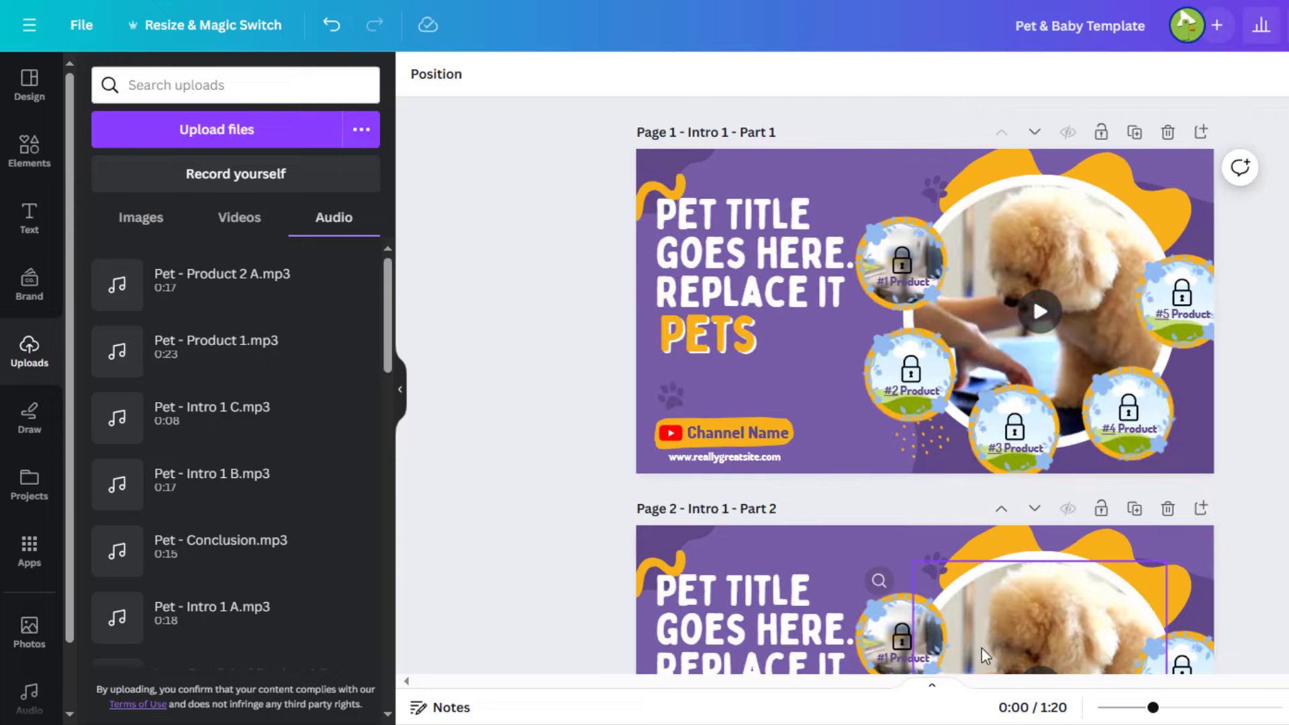
Step: Show the timeline and drag the Intro 1 C and other narration mp3s onto the pages
{"action": "left_click", "coordinate": [931, 692]}
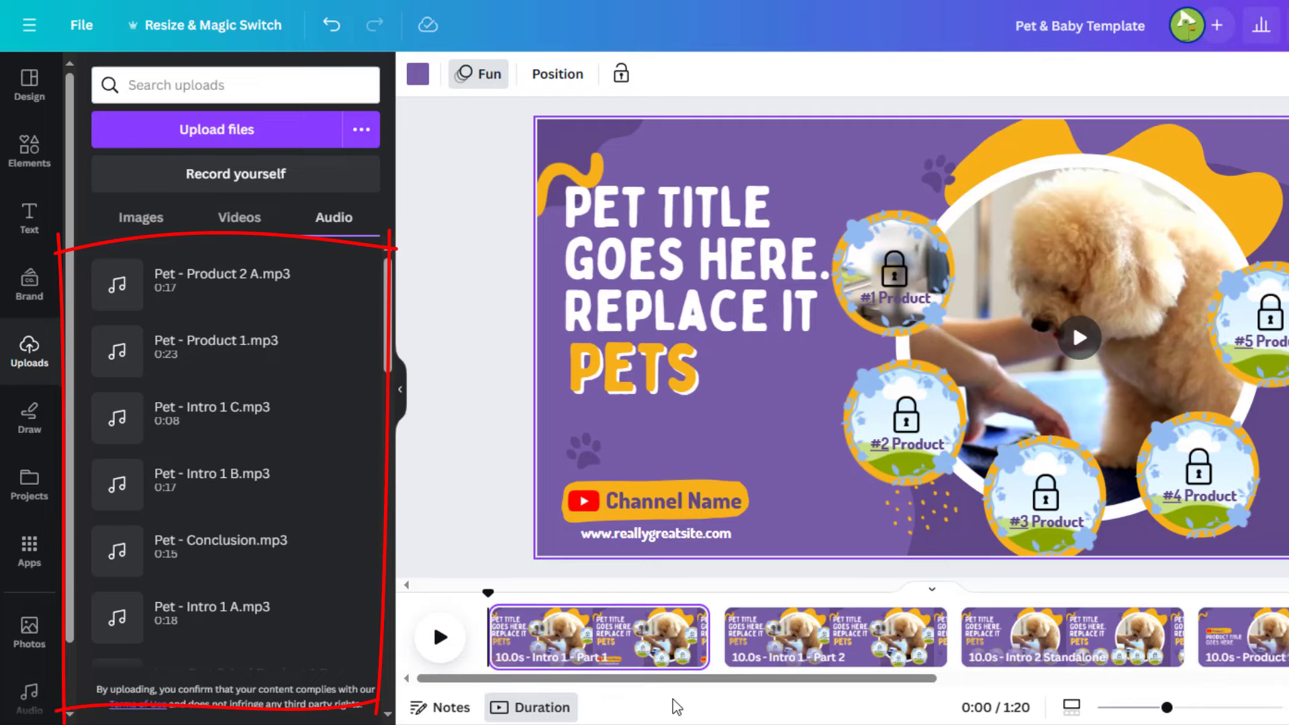
{"action": "scroll", "coordinate": [308, 540], "scroll_direction": "down", "scroll_amount": 1}
{"action": "left_click_drag", "start_coordinate": [308, 540], "coordinate": [495, 649]}
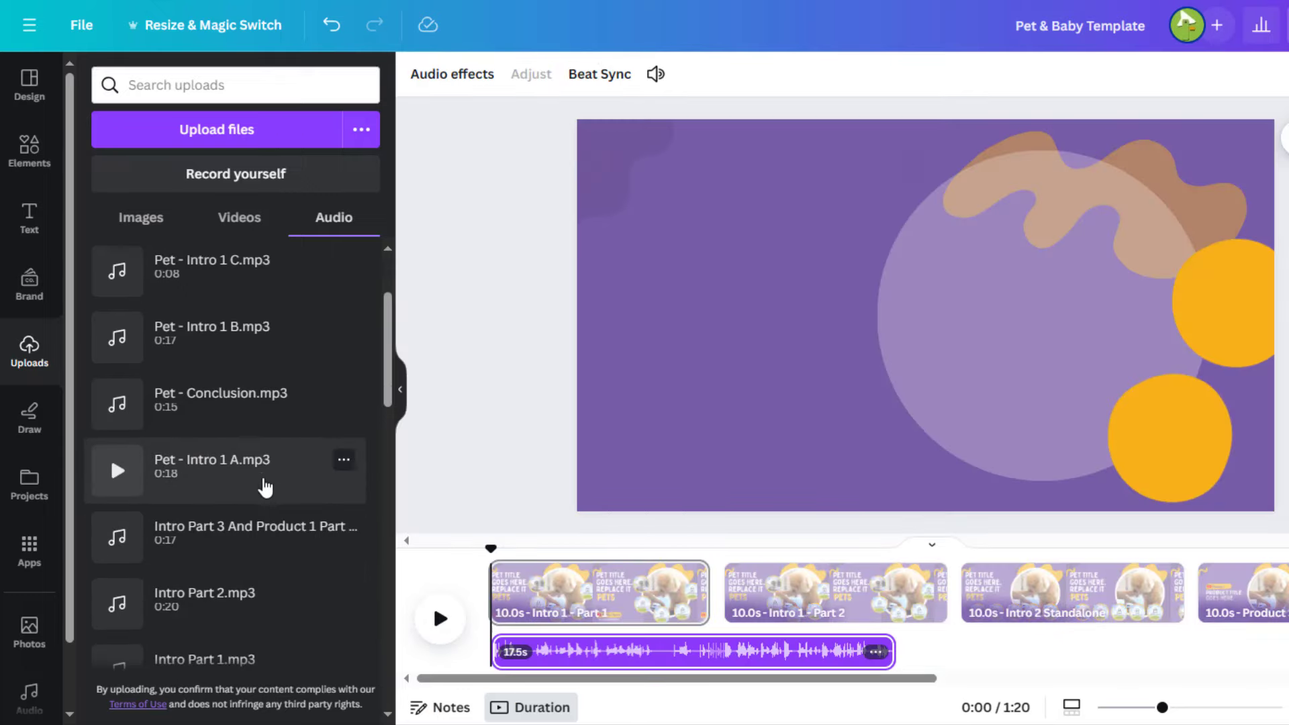
{"action": "scroll", "coordinate": [265, 488], "scroll_direction": "up", "scroll_amount": 2}
{"action": "left_click_drag", "start_coordinate": [221, 533], "coordinate": [913, 614]}
{"action": "left_click_drag", "start_coordinate": [201, 340], "coordinate": [1074, 649]}
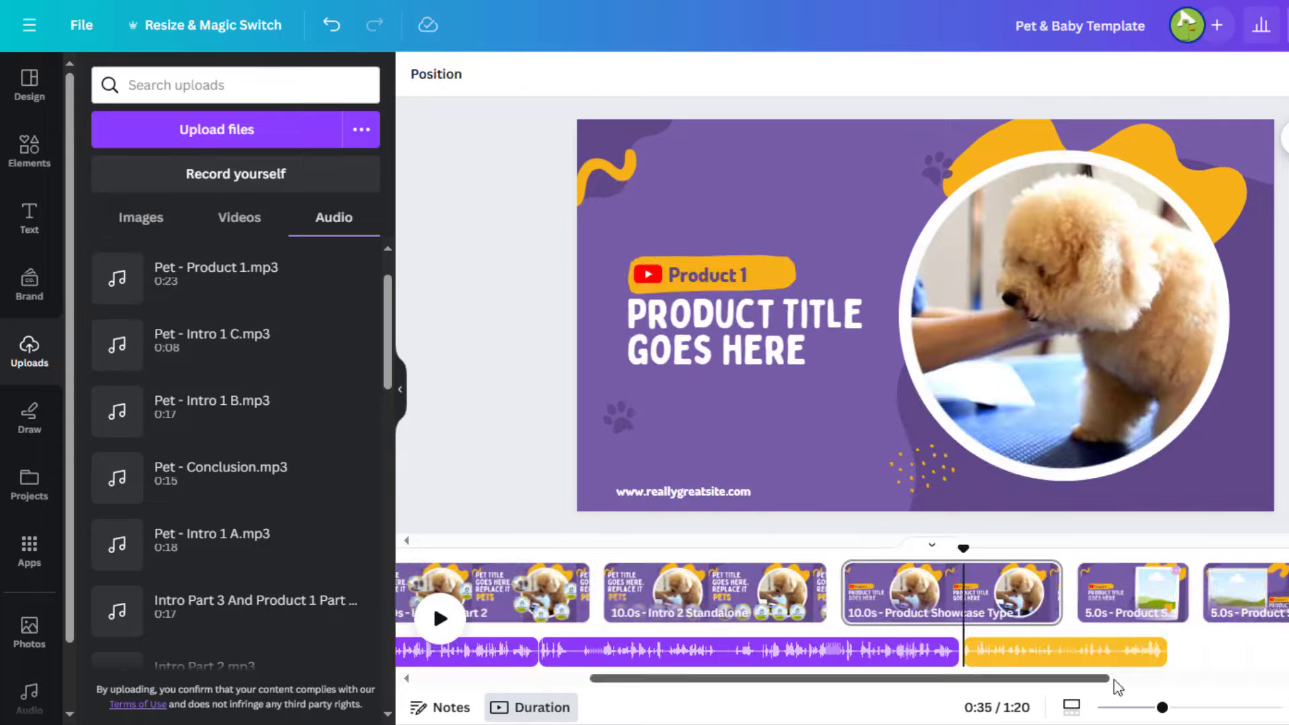
{"action": "left_click_drag", "start_coordinate": [337, 348], "coordinate": [432, 582]}
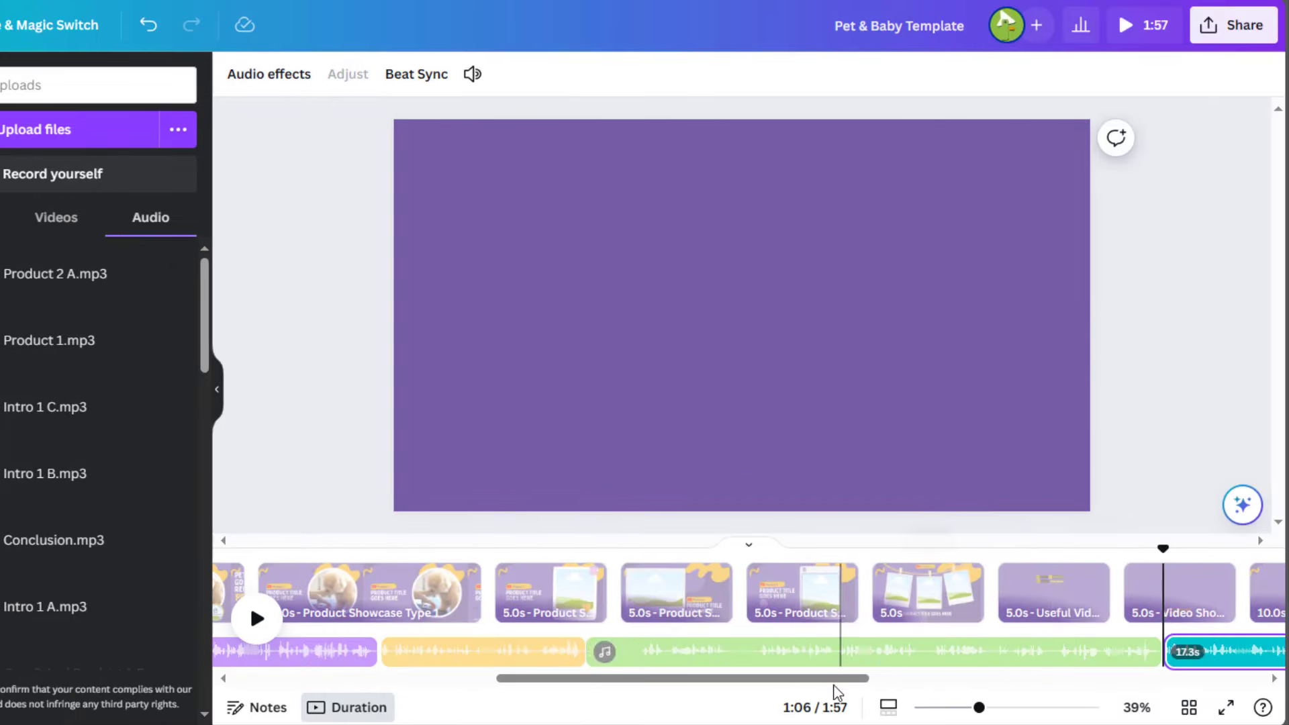
{"action": "left_click_drag", "start_coordinate": [835, 686], "coordinate": [1241, 683]}
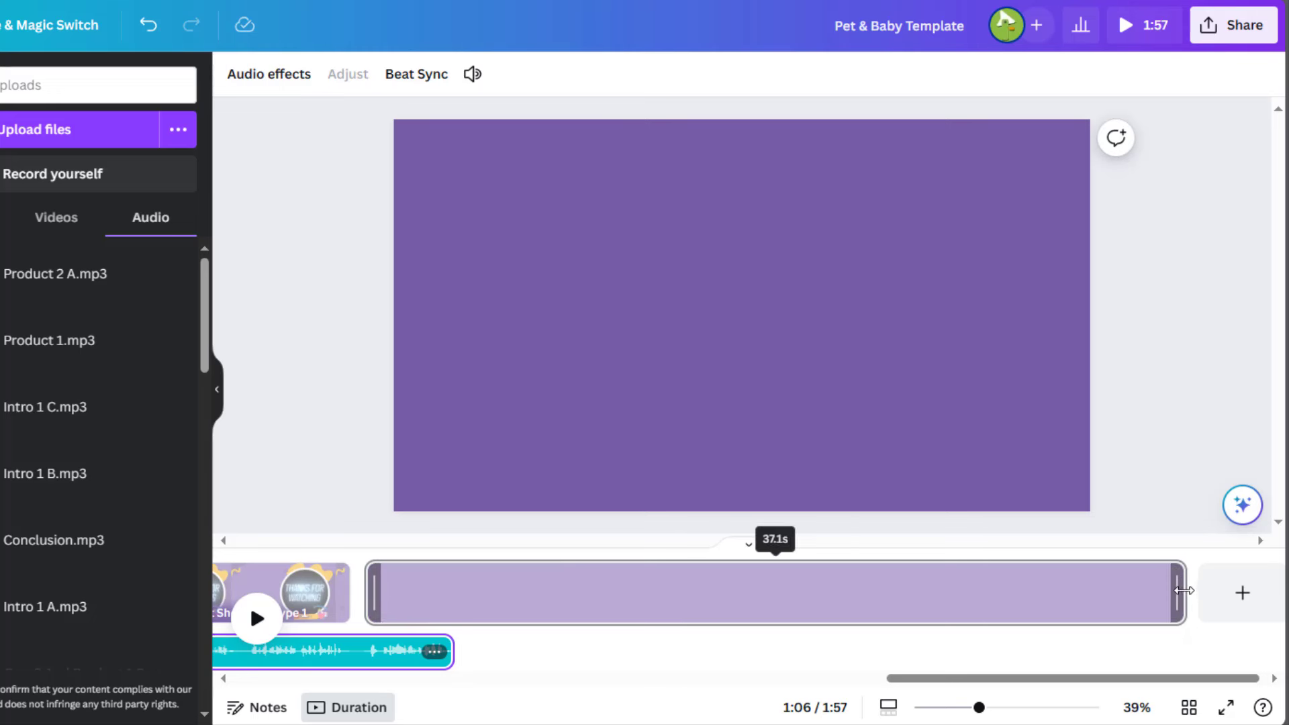
Step: Resize the final page, add Conclusion.mp3 under it, and trim the page to 18.9 seconds
{"action": "left_click_drag", "start_coordinate": [1183, 590], "coordinate": [610, 586]}
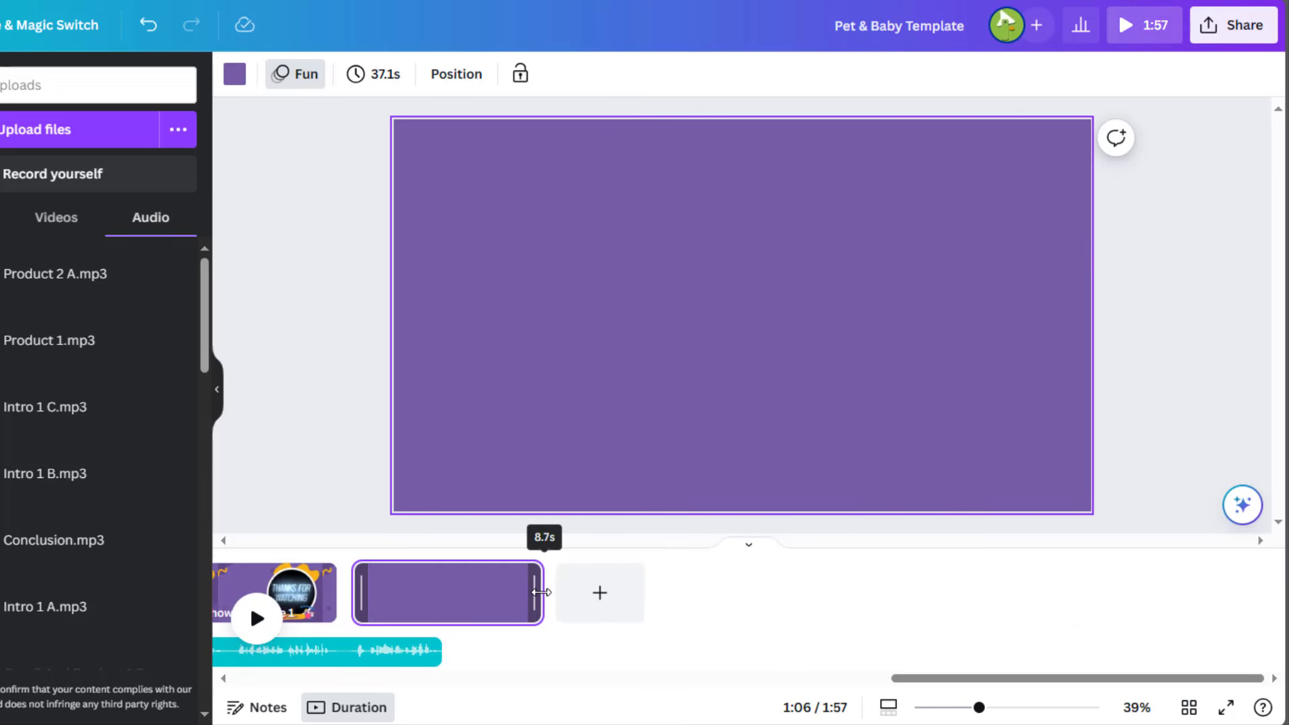
{"action": "left_click_drag", "start_coordinate": [540, 592], "coordinate": [735, 599]}
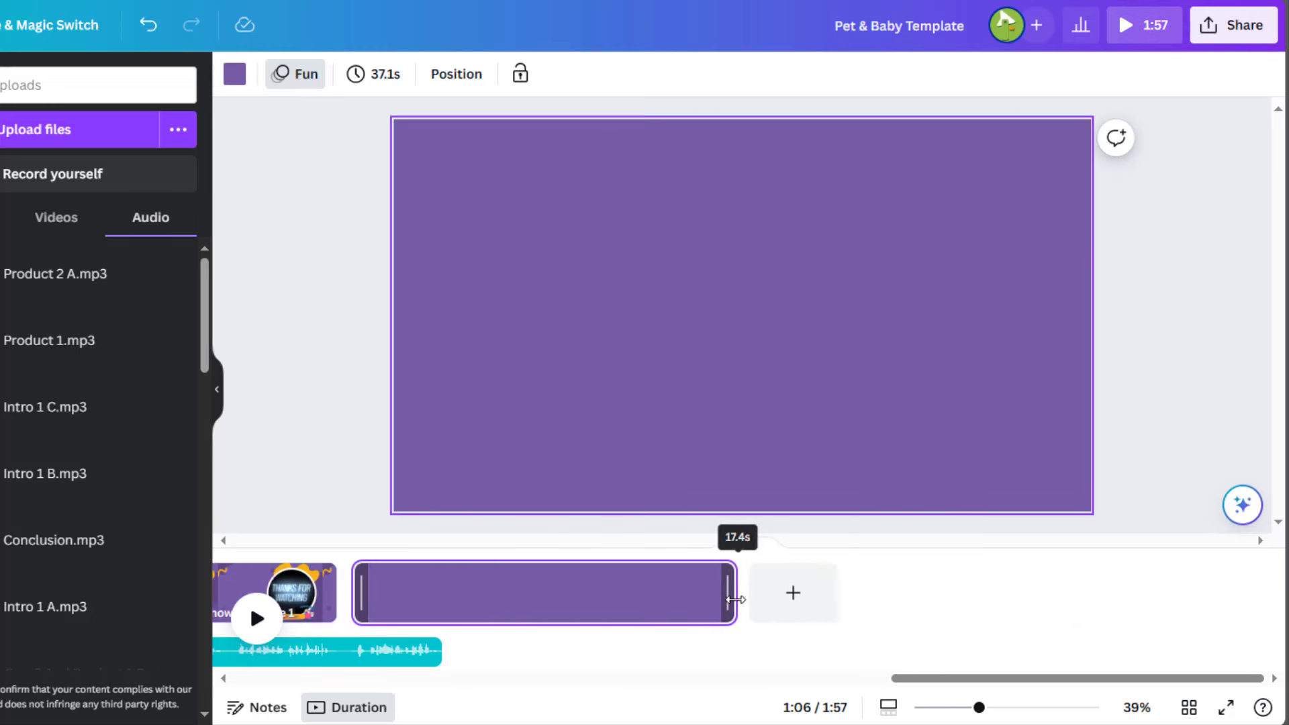
{"action": "scroll", "coordinate": [122, 438], "scroll_direction": "down", "scroll_amount": 1}
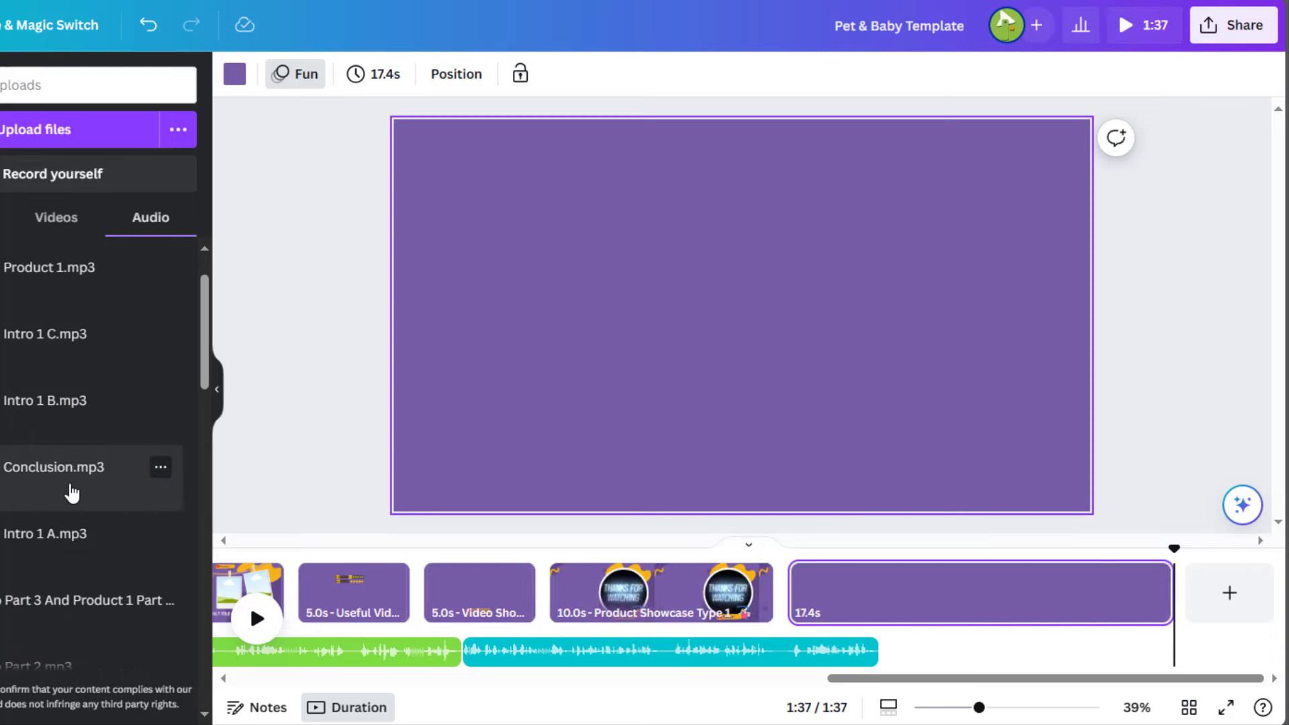
{"action": "left_click_drag", "start_coordinate": [57, 488], "coordinate": [879, 612]}
{"action": "left_click_drag", "start_coordinate": [1212, 595], "coordinate": [1062, 598]}
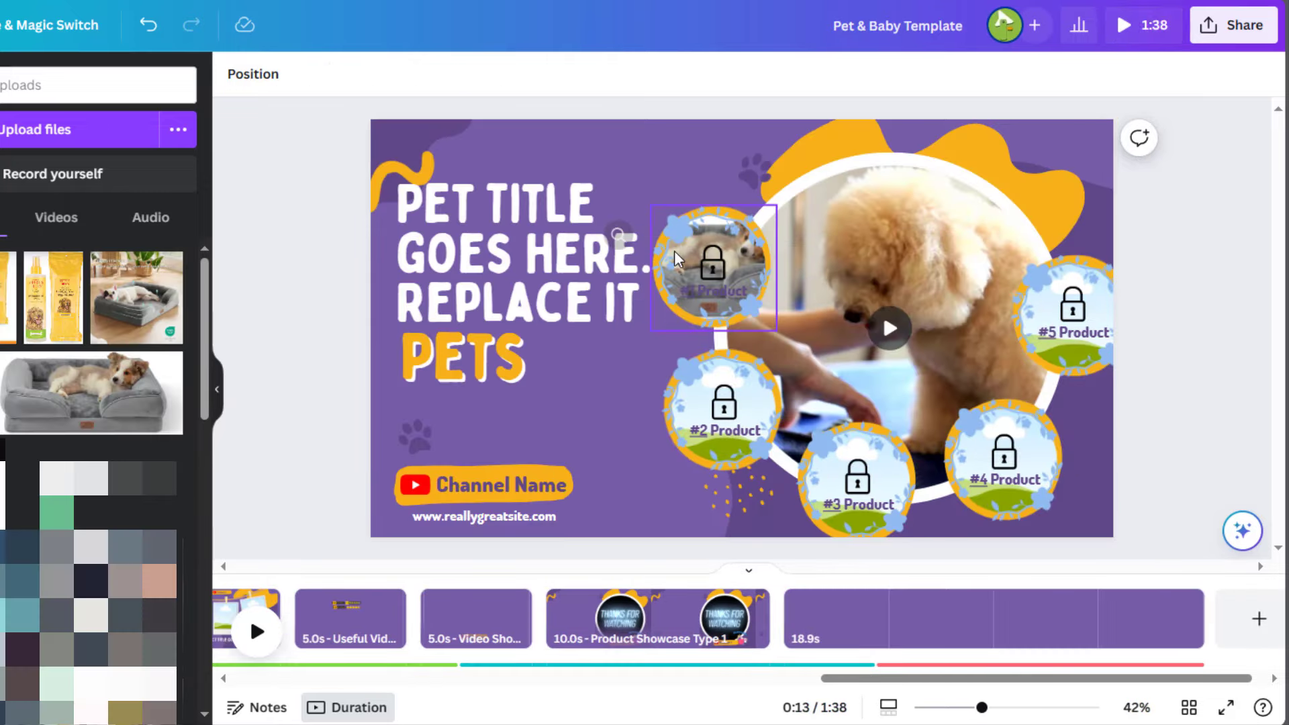
Step: Put the shampoo photo in the #2 frame and blur the #1 photo's sofa (intensity 98, brush 67)
{"action": "left_click_drag", "start_coordinate": [53, 298], "coordinate": [687, 403]}
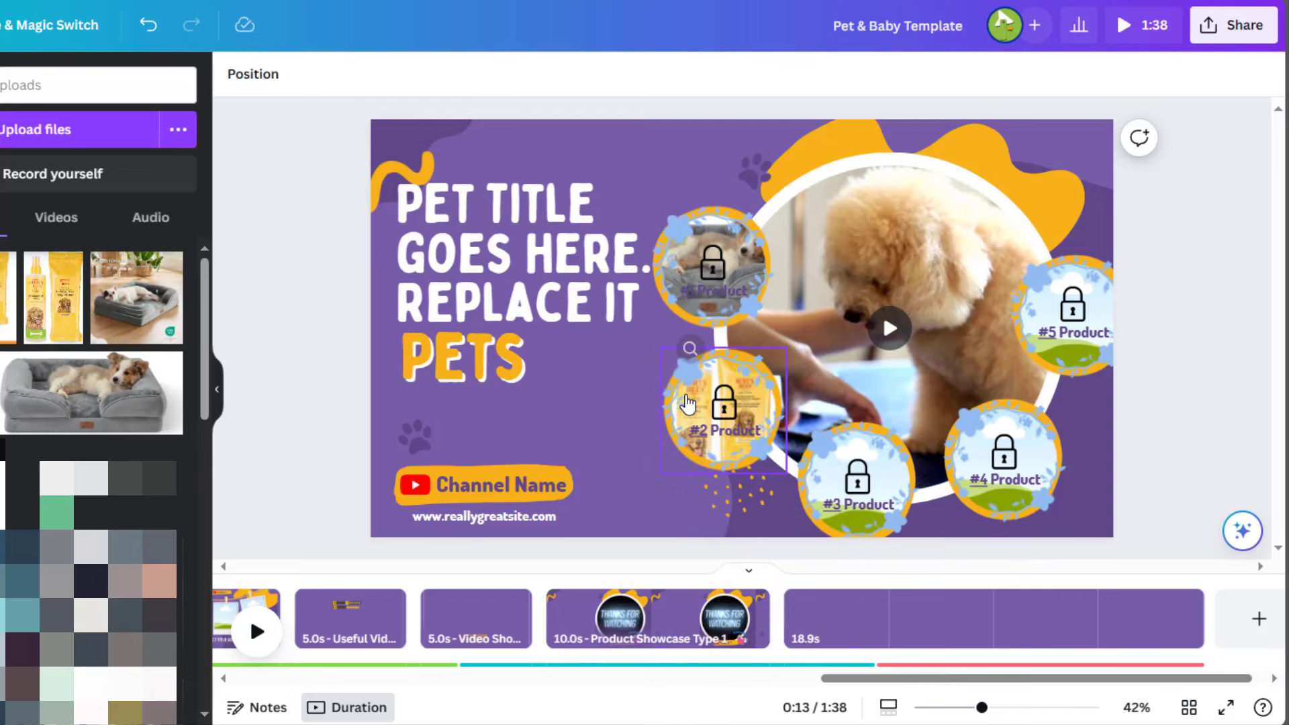
{"action": "left_click", "coordinate": [682, 259]}
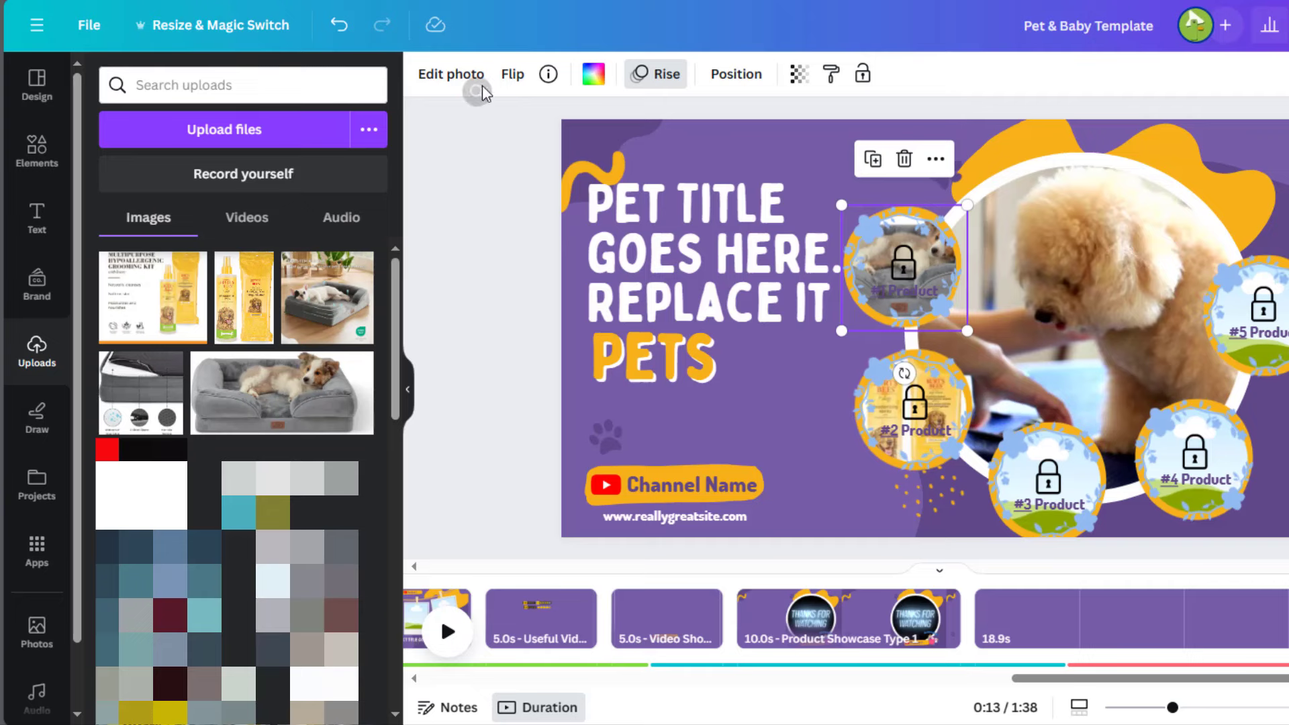
{"action": "left_click", "coordinate": [446, 76]}
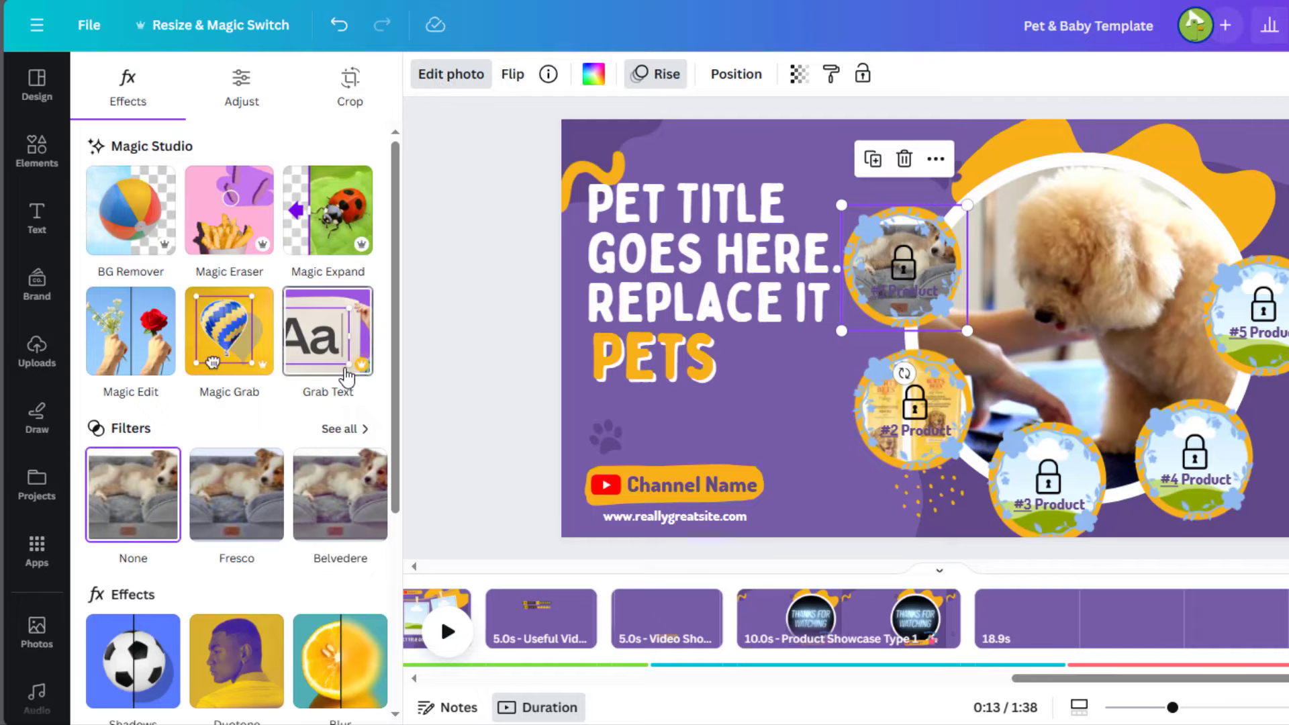
{"action": "scroll", "coordinate": [344, 384], "scroll_direction": "down", "scroll_amount": 3}
{"action": "left_click", "coordinate": [344, 379]}
{"action": "left_click_drag", "start_coordinate": [140, 276], "coordinate": [381, 276]}
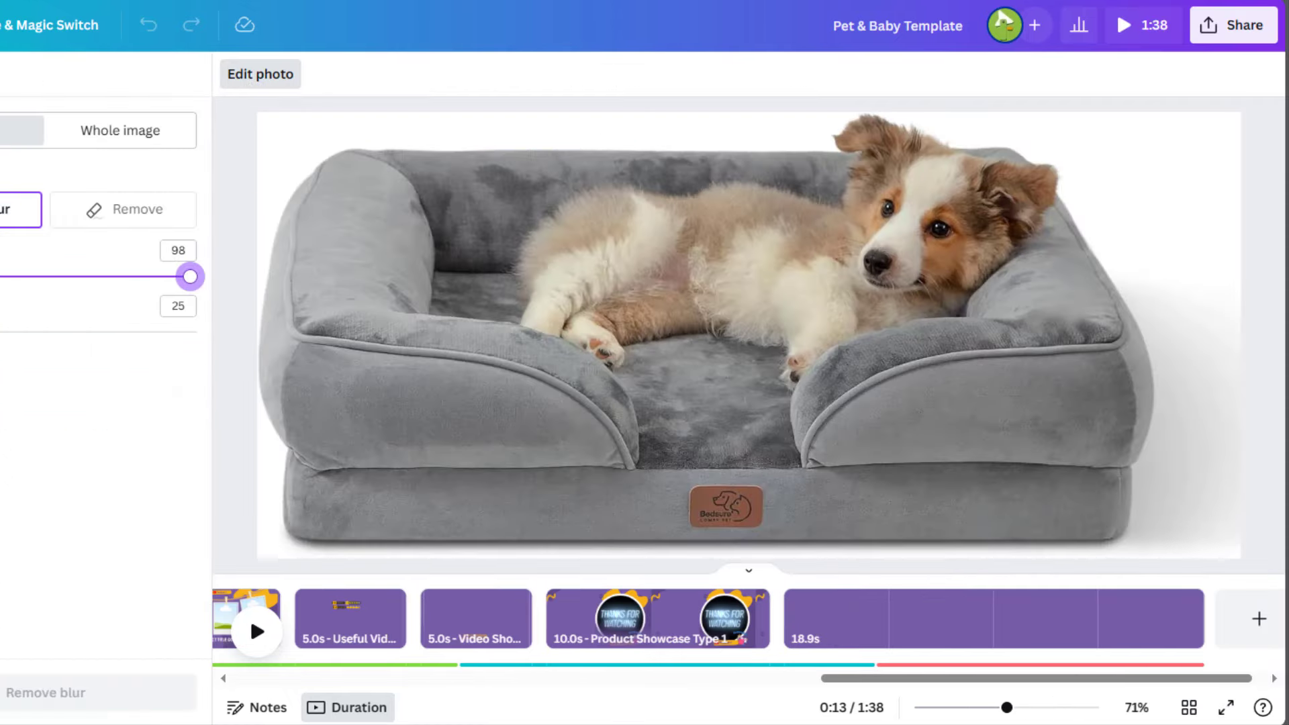
{"action": "left_click", "coordinate": [97, 331]}
{"action": "mouse_move", "coordinate": [1074, 255]}
{"action": "left_mouse_down"}
{"action": "mouse_move", "coordinate": [819, 383]}
{"action": "mouse_move", "coordinate": [477, 259]}
{"action": "mouse_move", "coordinate": [460, 175]}
{"action": "mouse_move", "coordinate": [316, 374]}
{"action": "mouse_move", "coordinate": [520, 460]}
{"action": "mouse_move", "coordinate": [1076, 472]}
{"action": "mouse_move", "coordinate": [1031, 262]}
{"action": "mouse_move", "coordinate": [647, 221]}
{"action": "mouse_move", "coordinate": [490, 331]}
{"action": "mouse_move", "coordinate": [333, 405]}
{"action": "mouse_move", "coordinate": [345, 524]}
{"action": "left_mouse_up"}
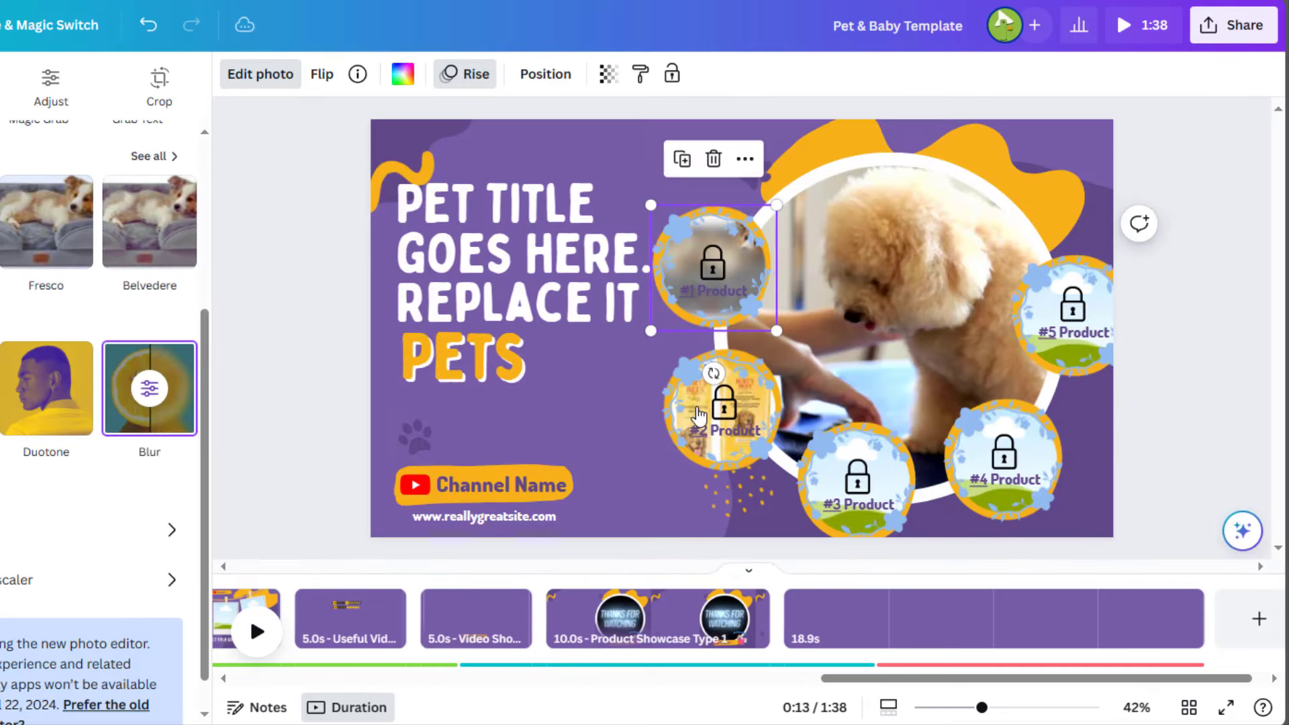
Step: Brush blur over the spray bottle and wipes pack, then close the photo editor
{"action": "left_click", "coordinate": [125, 403]}
{"action": "mouse_move", "coordinate": [633, 196]}
{"action": "left_mouse_down"}
{"action": "mouse_move", "coordinate": [656, 460]}
{"action": "mouse_move", "coordinate": [671, 179]}
{"action": "left_mouse_up"}
{"action": "mouse_move", "coordinate": [758, 134]}
{"action": "left_mouse_down"}
{"action": "mouse_move", "coordinate": [777, 512]}
{"action": "mouse_move", "coordinate": [815, 135]}
{"action": "mouse_move", "coordinate": [851, 517]}
{"action": "left_mouse_up"}
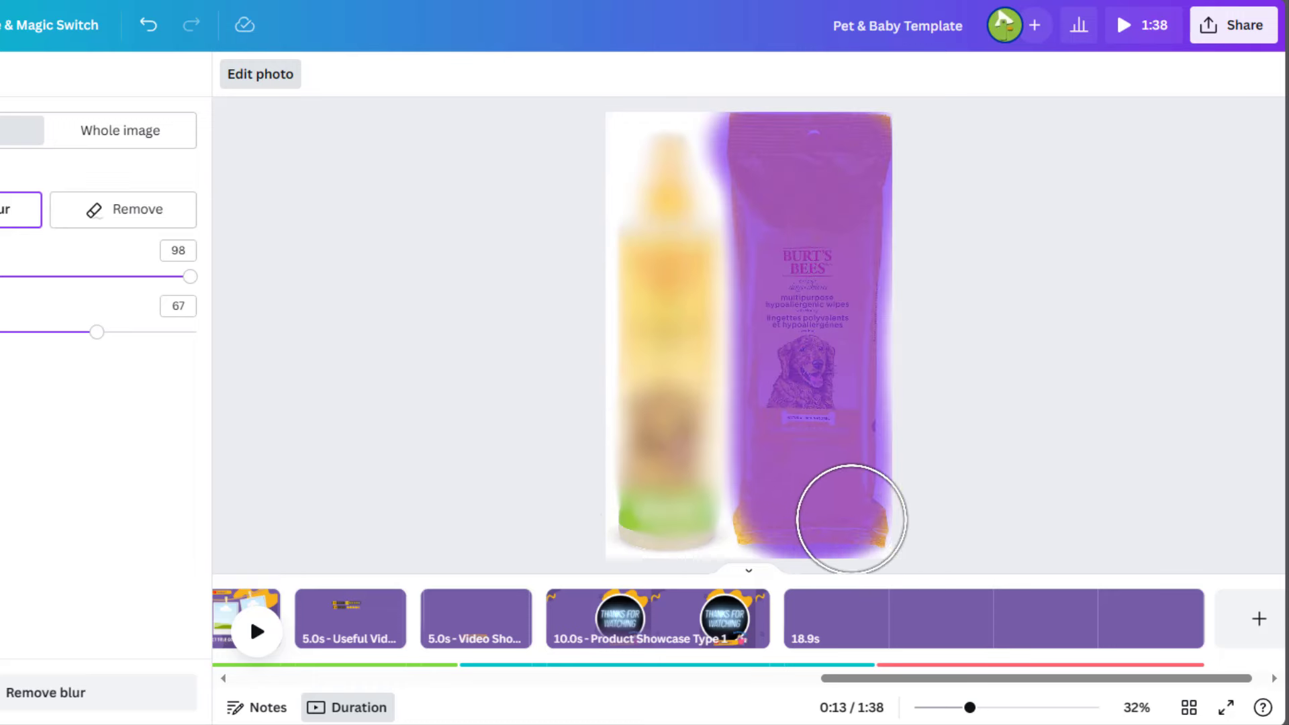
{"action": "left_click", "coordinate": [650, 512]}
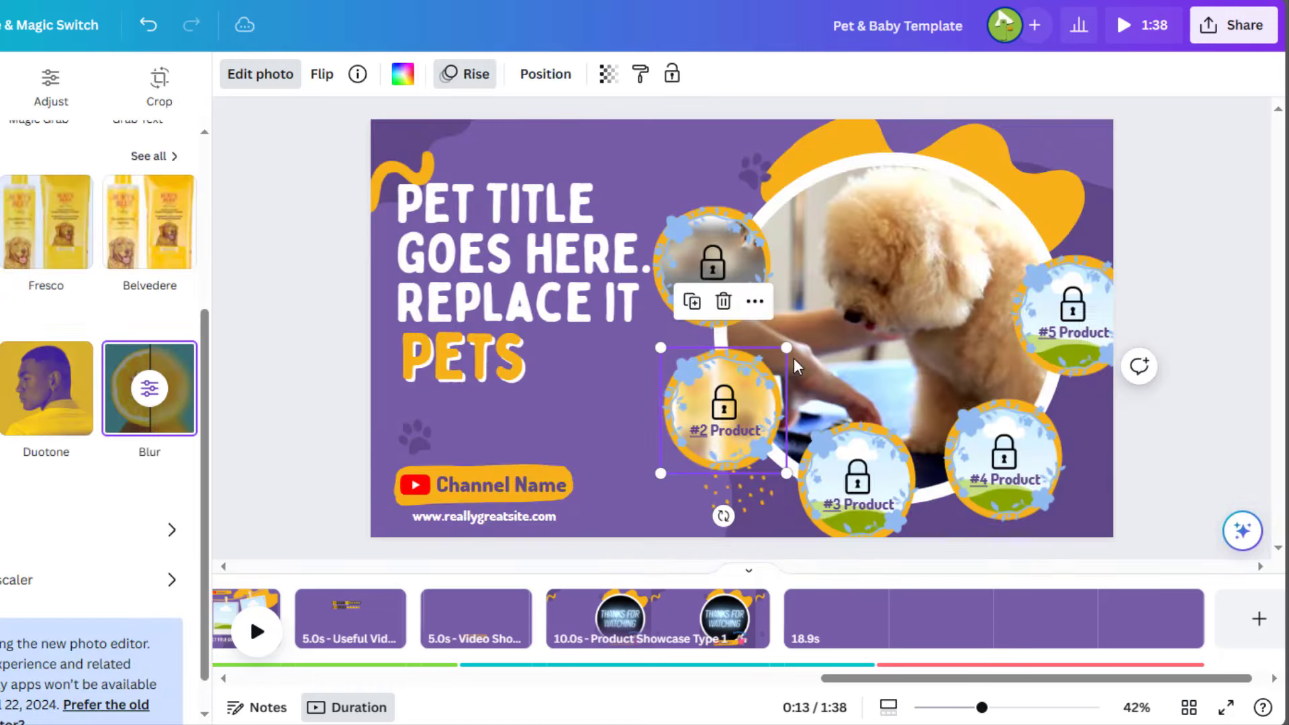
{"action": "left_click", "coordinate": [1164, 443]}
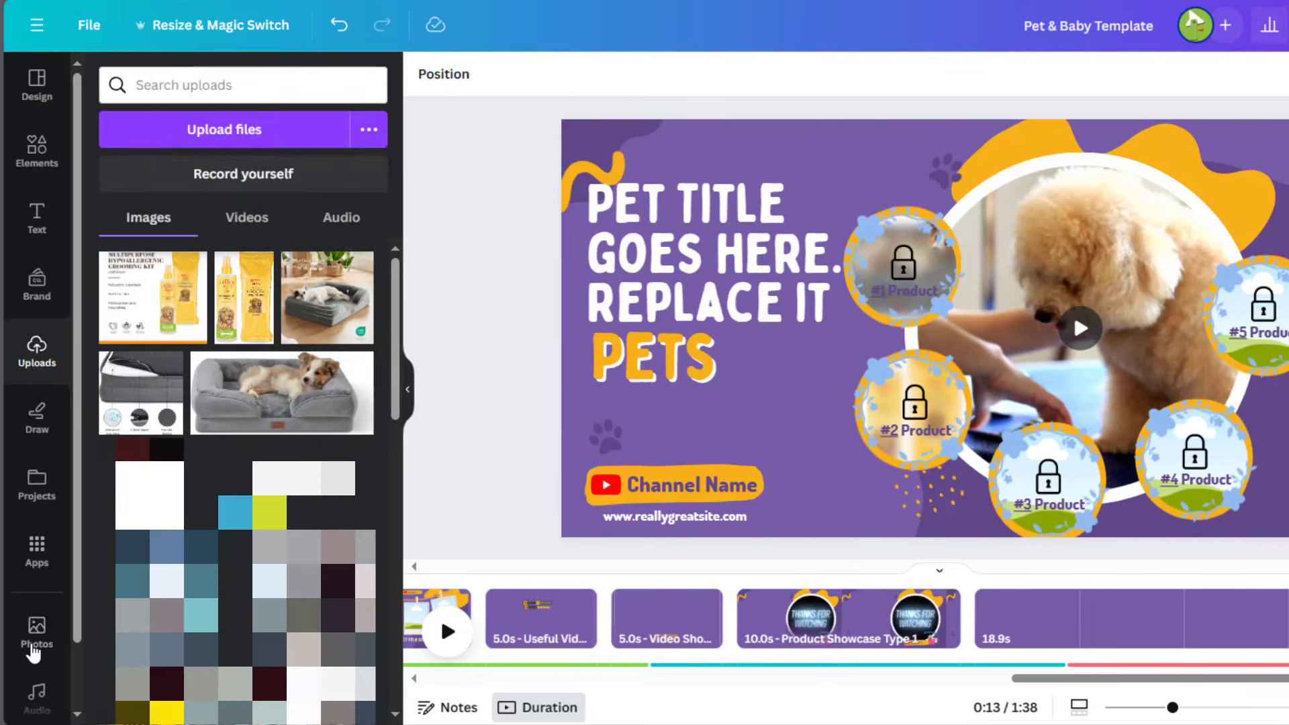
Step: Search stock videos for 'dog on a couch' and drop the clip into the large circle frame
{"action": "scroll", "coordinate": [32, 651], "scroll_direction": "down", "scroll_amount": 2}
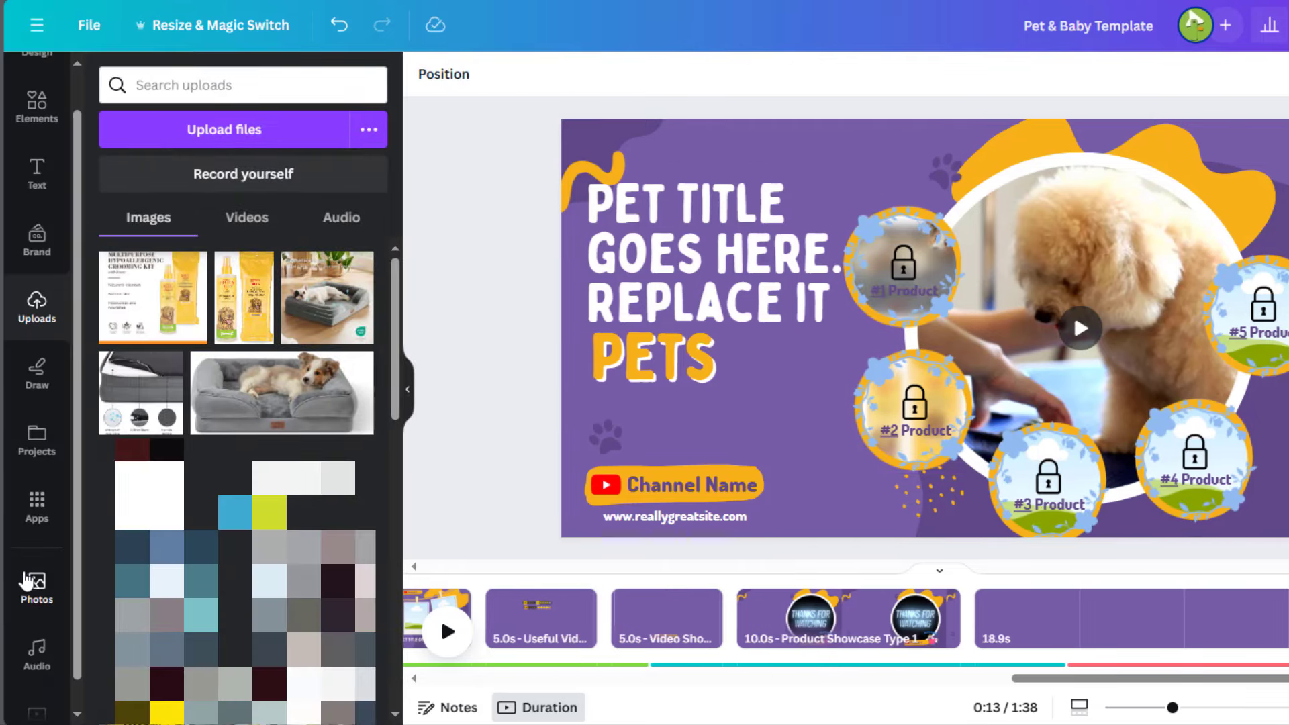
{"action": "left_click", "coordinate": [37, 695]}
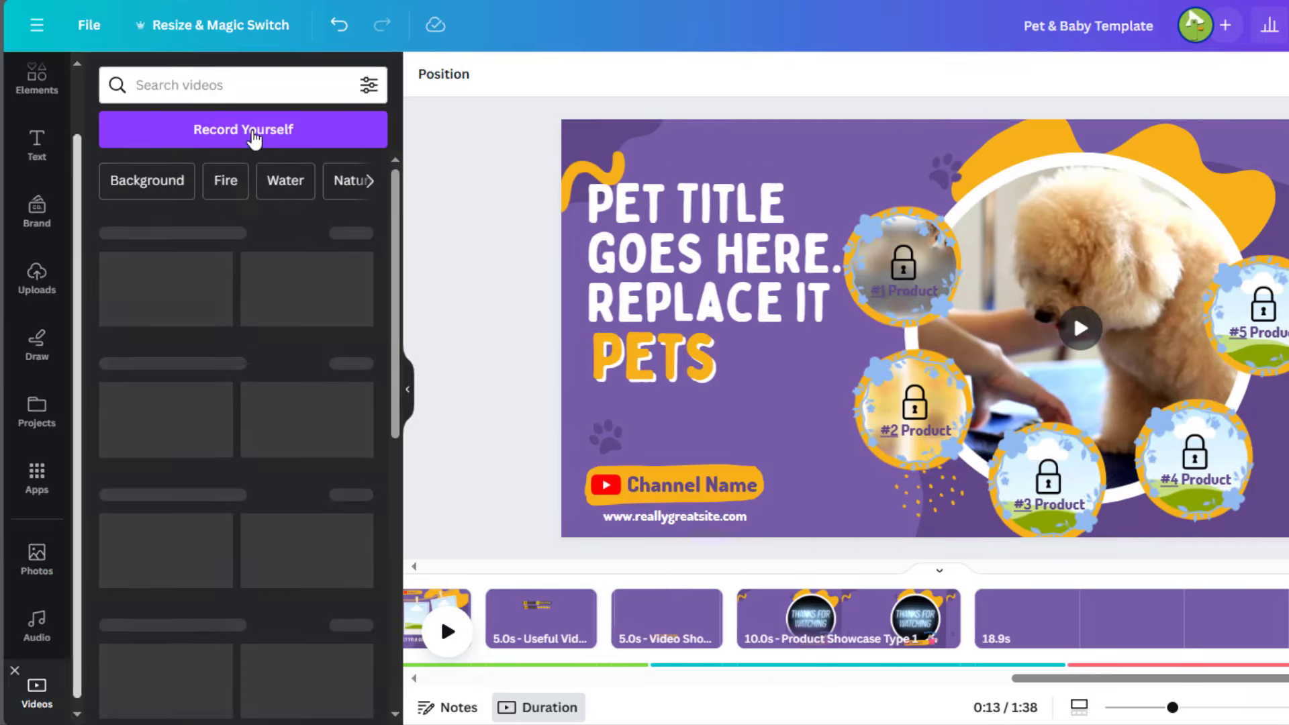
{"action": "left_click", "coordinate": [259, 85]}
{"action": "type", "text": "do on a couchg"}
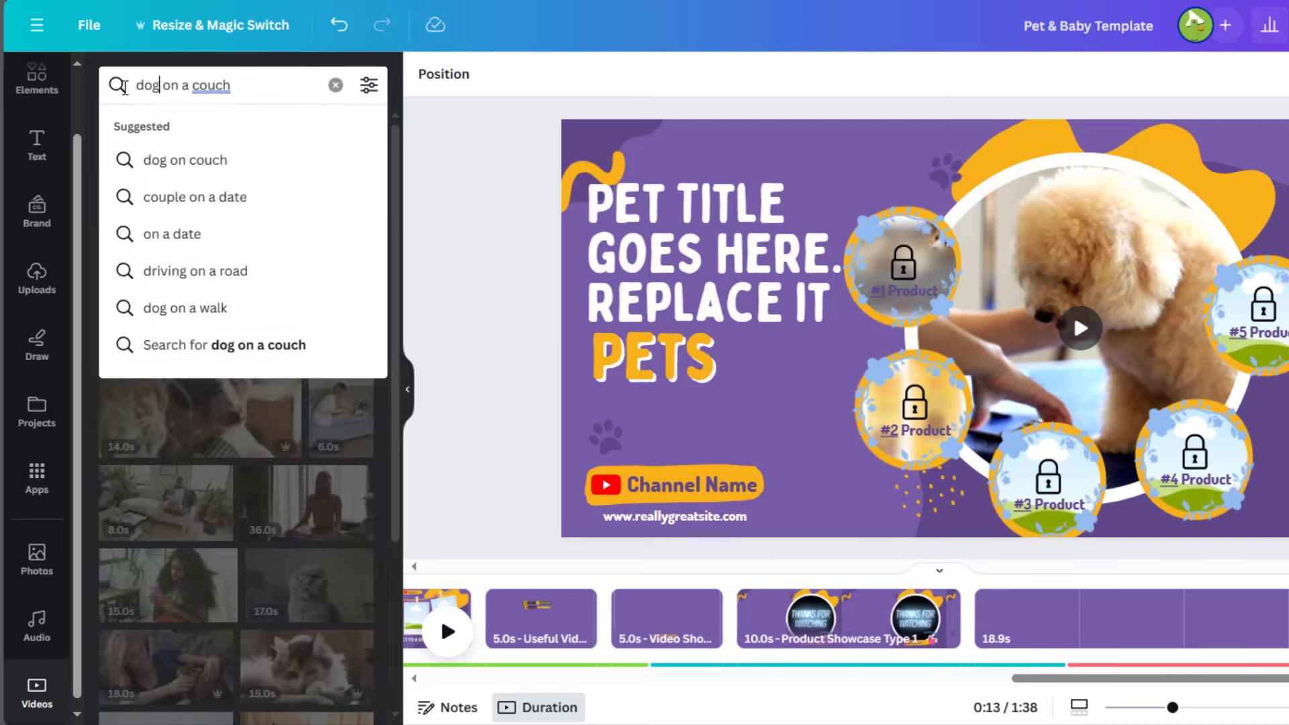
{"action": "key", "text": "Return"}
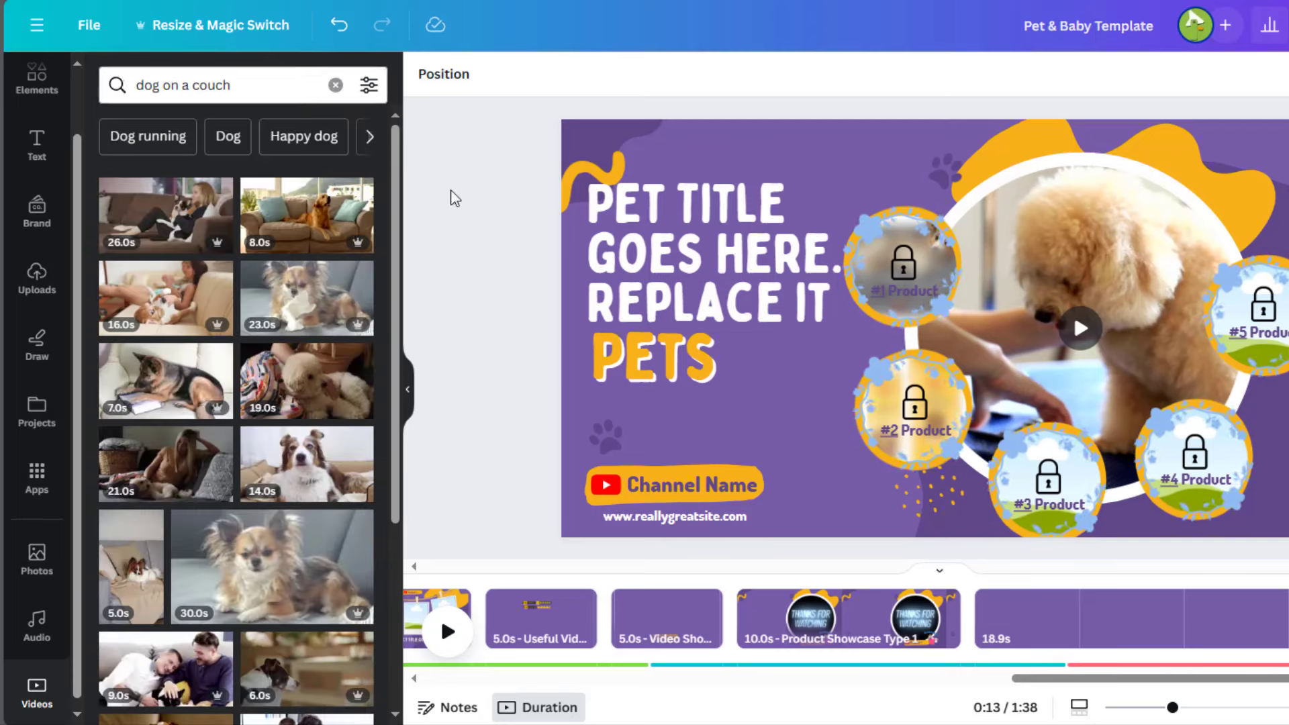
{"action": "left_click_drag", "start_coordinate": [301, 211], "coordinate": [992, 235]}
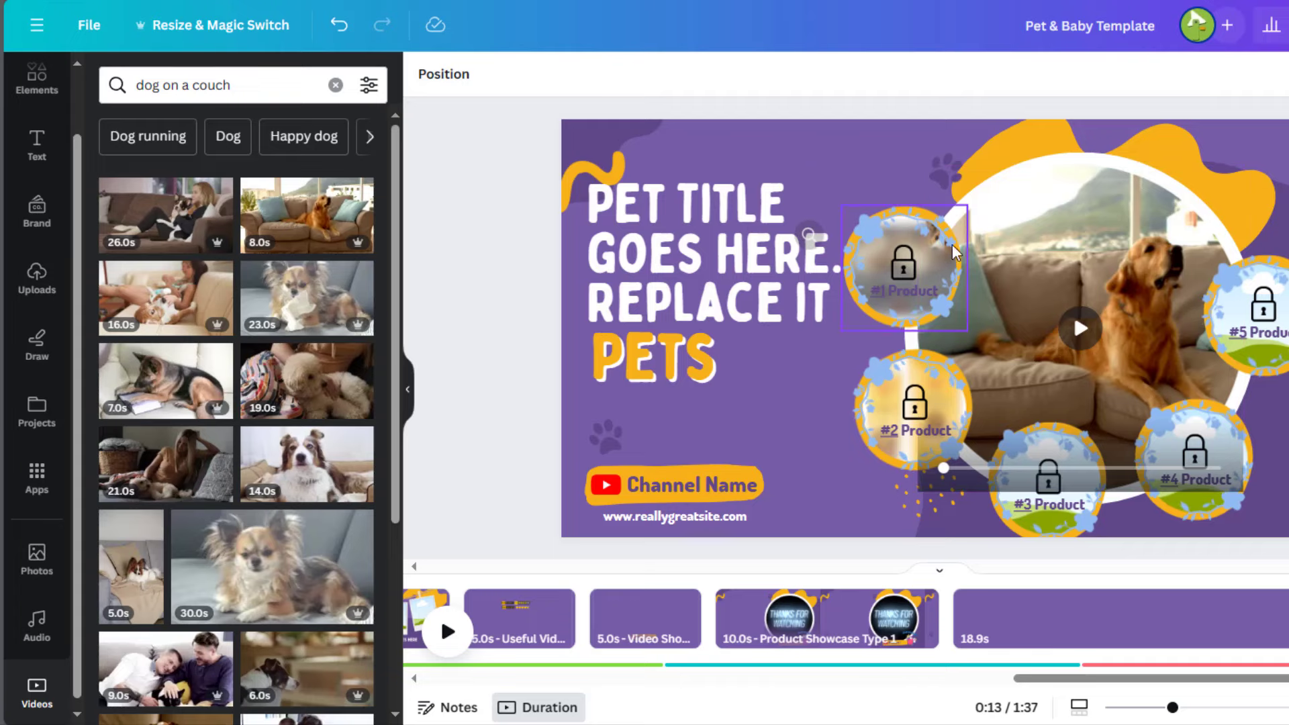
Step: Replace the intro title text with the pasted FUR-FREE FURNITURE headline
{"action": "left_click", "coordinate": [705, 244]}
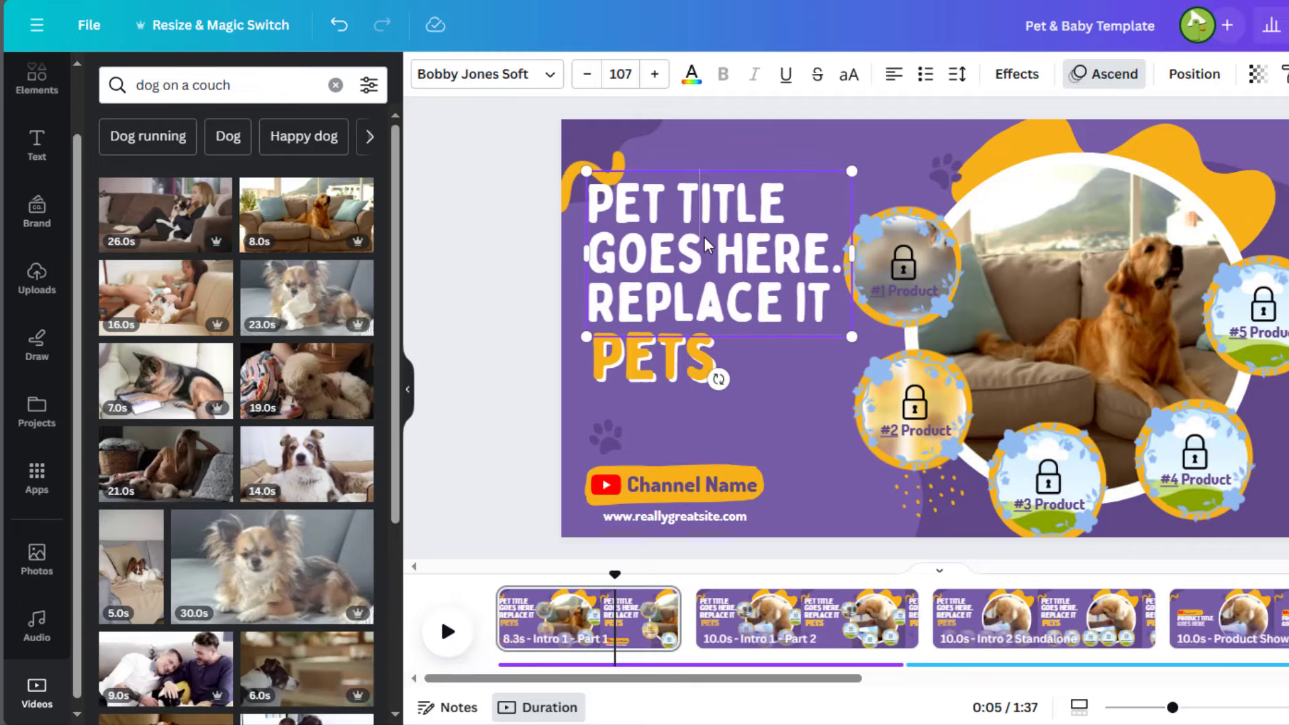
{"action": "double_click", "coordinate": [705, 245]}
{"action": "type", "text": "FUR-FREE FURNITURE: 4 INCREDIBLE PET PRODUCTS THAT WORK WONDERS!"}
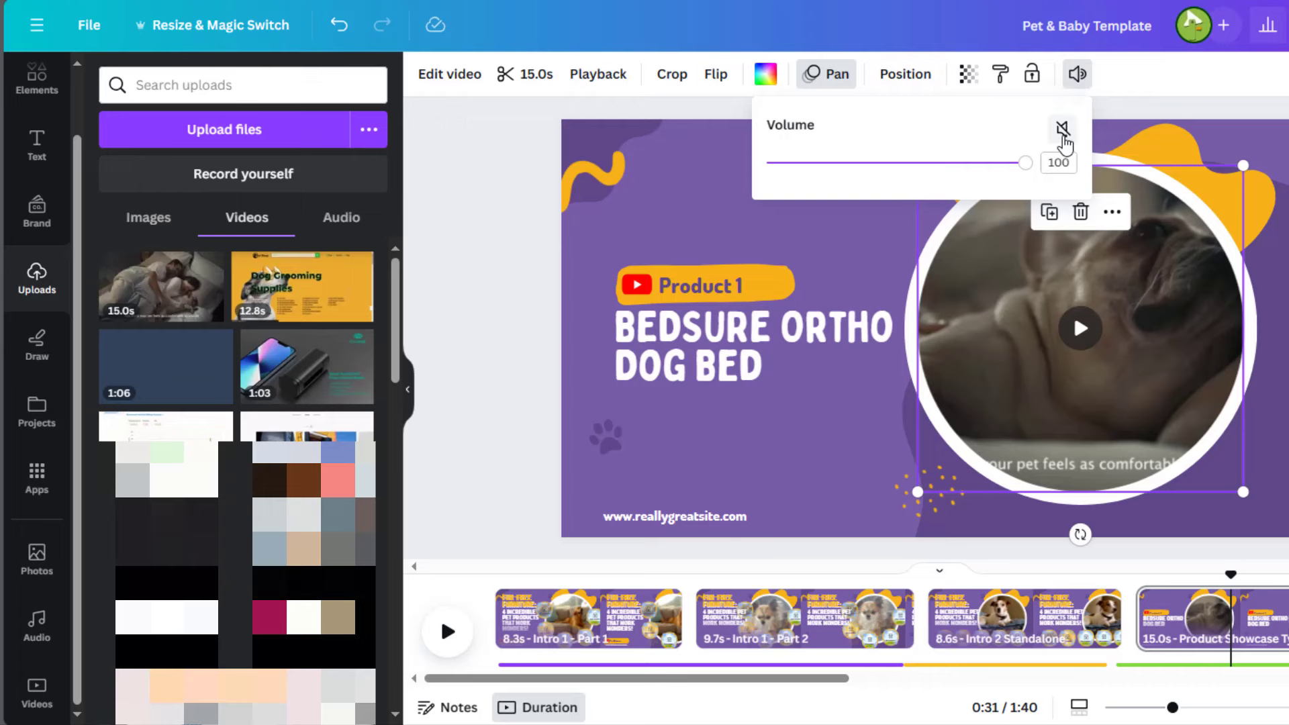
Step: Mute the Product 1 clip, relabel the next page 'Product 2', widen its title and set font size 83
{"action": "left_click", "coordinate": [1061, 129]}
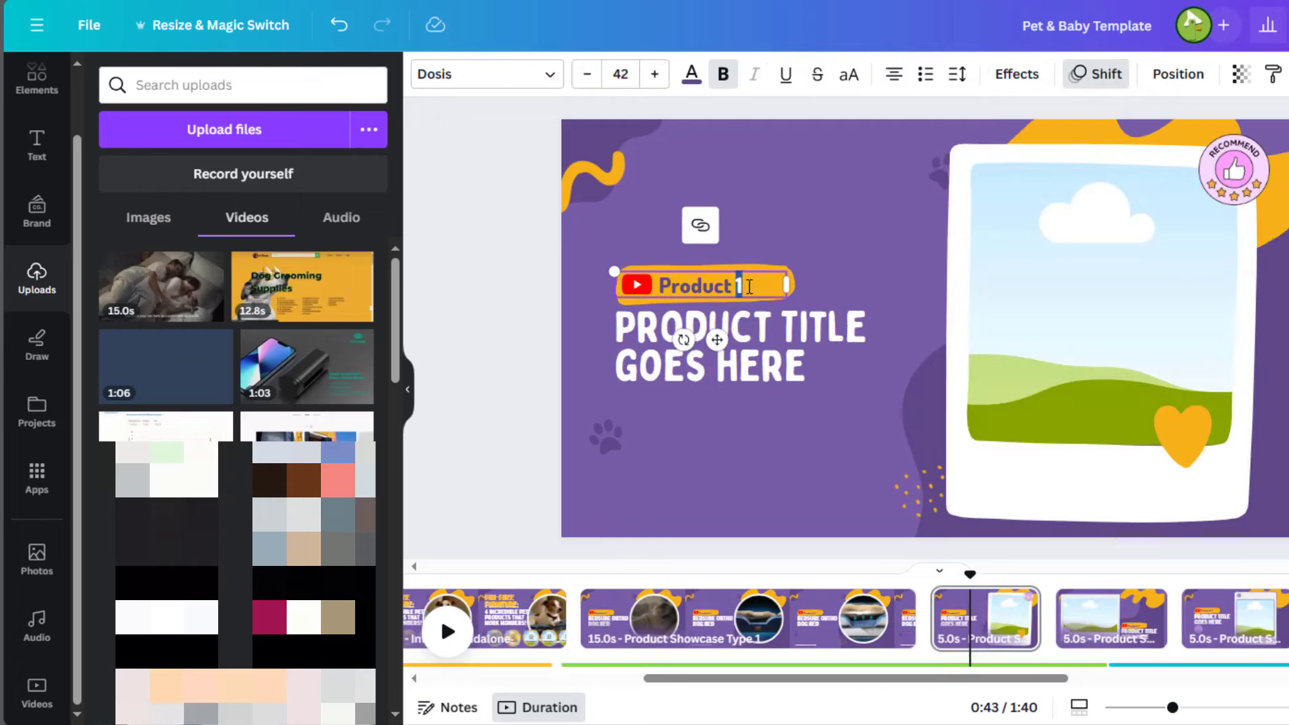
{"action": "type", "text": "2"}
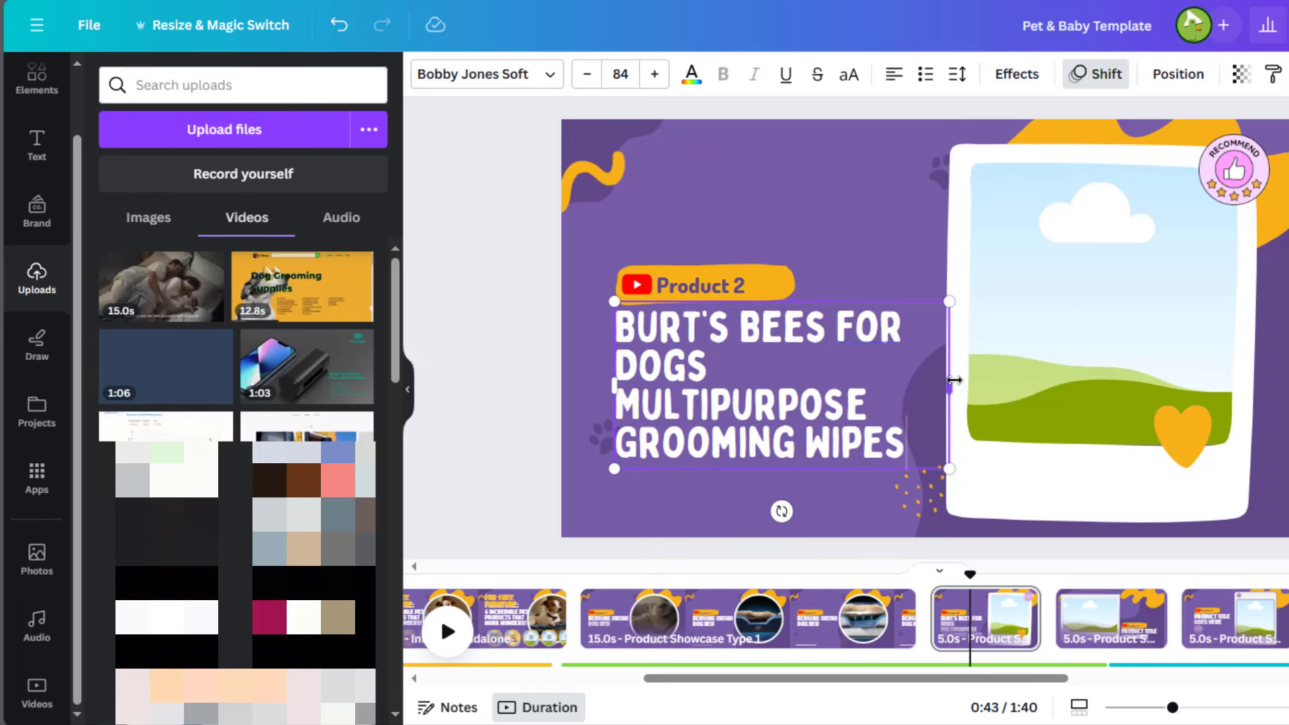
{"action": "mouse_move", "coordinate": [954, 380]}
{"action": "left_mouse_down"}
{"action": "mouse_move", "coordinate": [992, 380]}
{"action": "mouse_move", "coordinate": [950, 380]}
{"action": "mouse_move", "coordinate": [970, 380]}
{"action": "left_mouse_up"}
{"action": "left_click", "coordinate": [584, 75]}
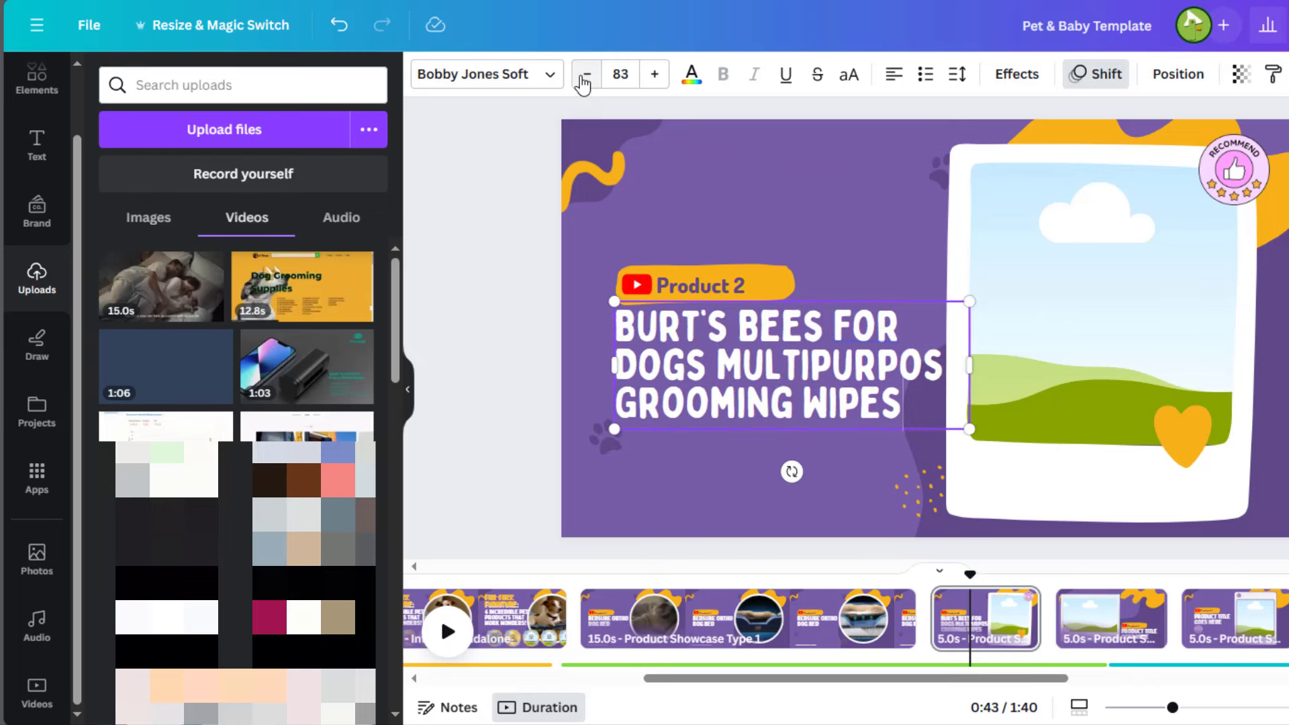
{"action": "left_click", "coordinate": [525, 341]}
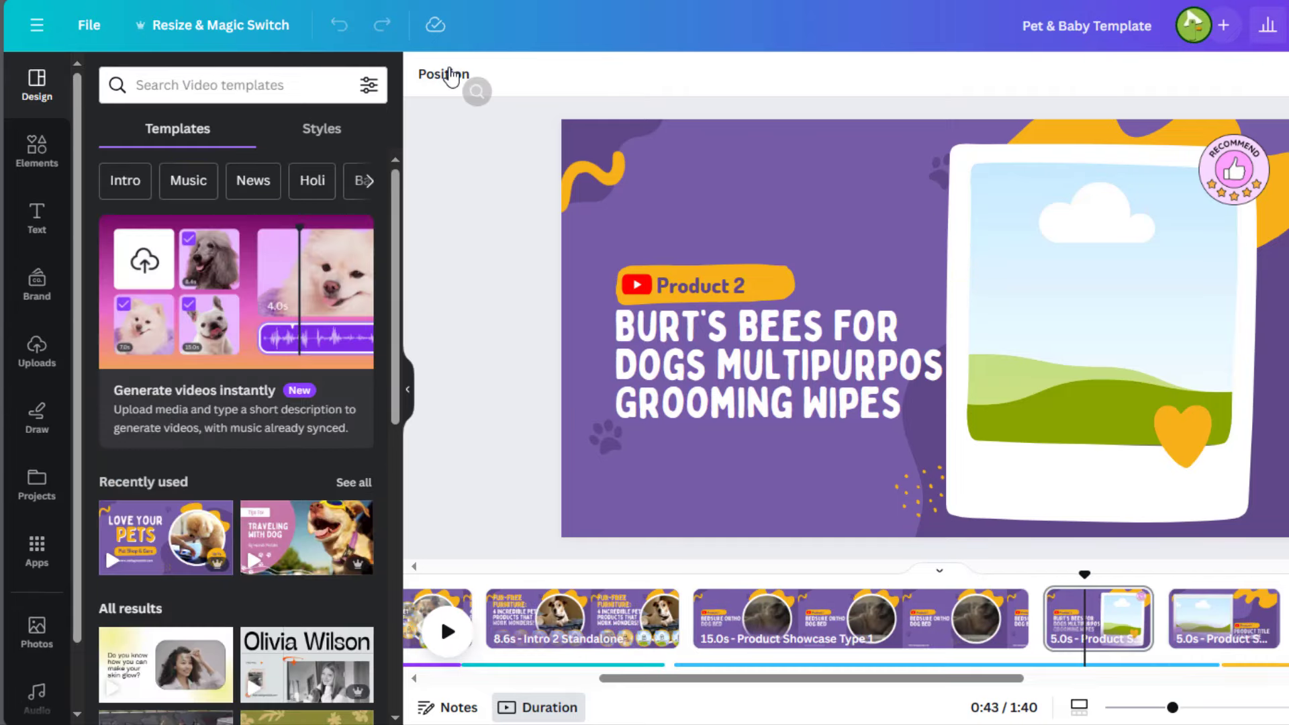
Step: Raise the placeholder image layer and fill the frame with the Burt's Bees product photo
{"action": "left_click", "coordinate": [446, 76]}
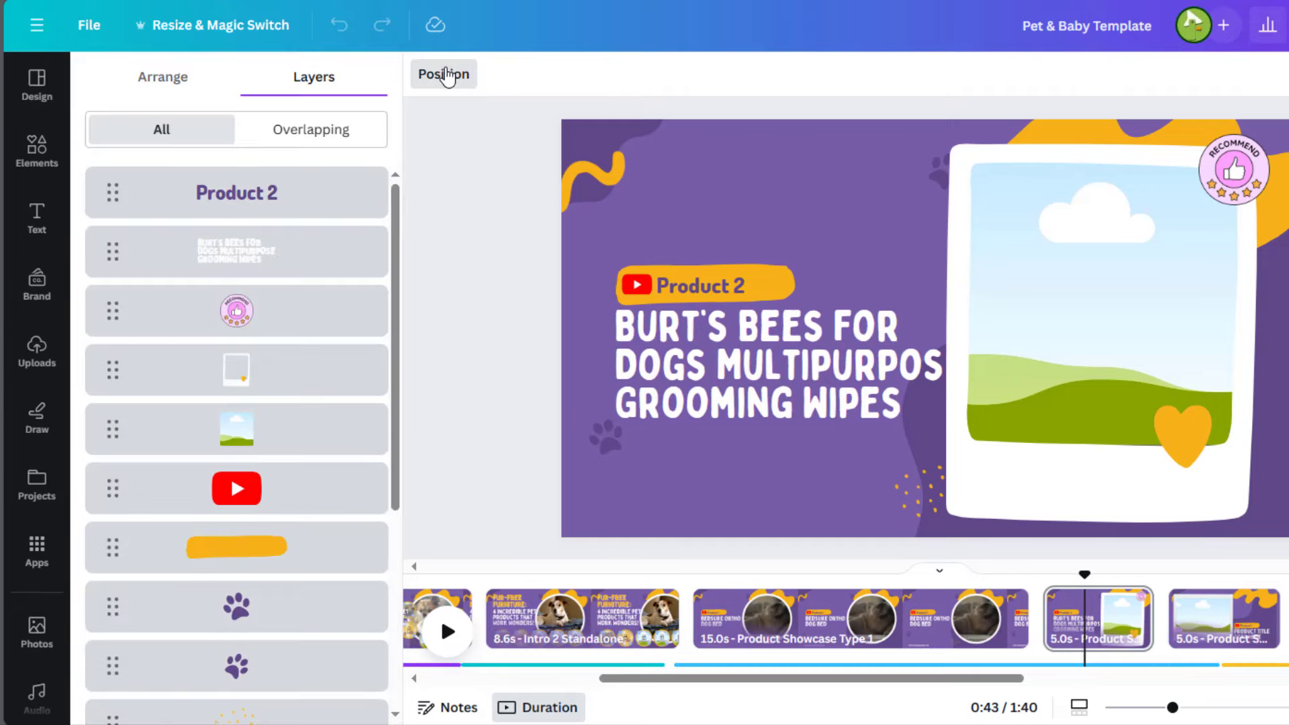
{"action": "left_click_drag", "start_coordinate": [241, 426], "coordinate": [245, 340]}
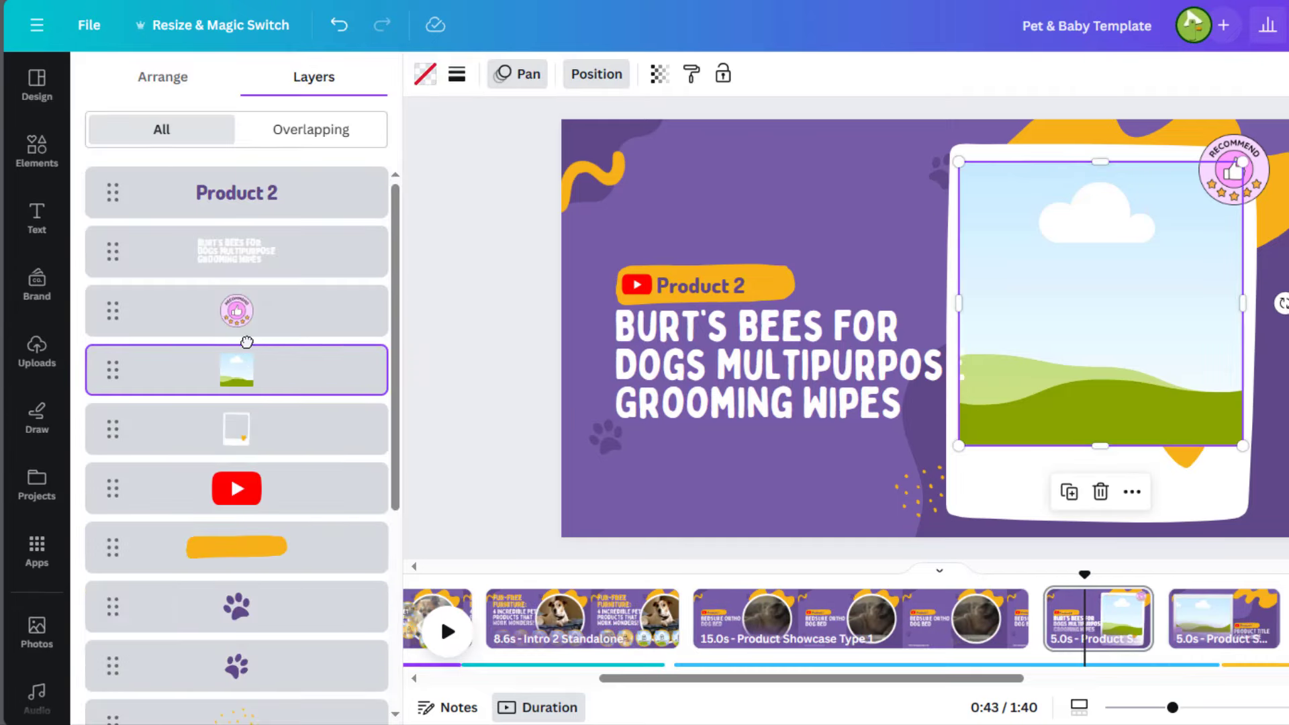
{"action": "left_click", "coordinate": [38, 352]}
{"action": "left_click_drag", "start_coordinate": [238, 294], "coordinate": [990, 290]}
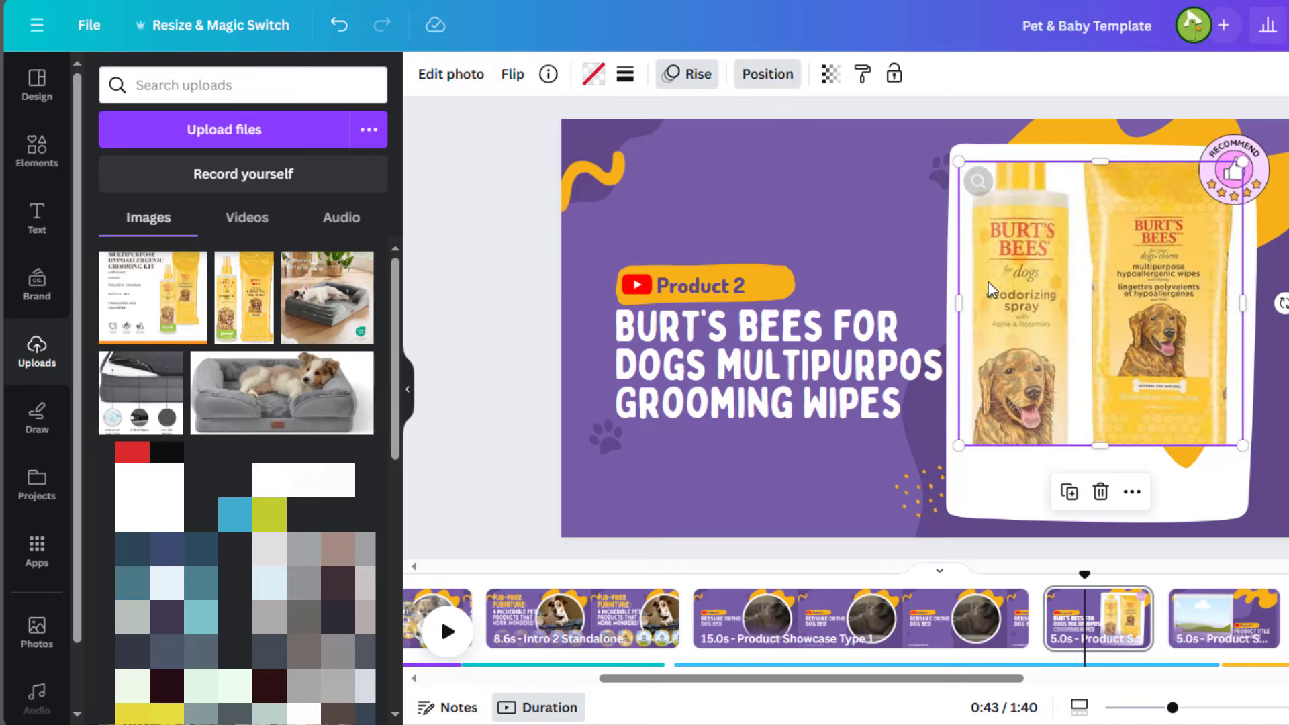
Step: Give the photo a Photo Zoom animation on enter and move it below the white frame
{"action": "left_click", "coordinate": [768, 74]}
{"action": "left_click", "coordinate": [679, 74]}
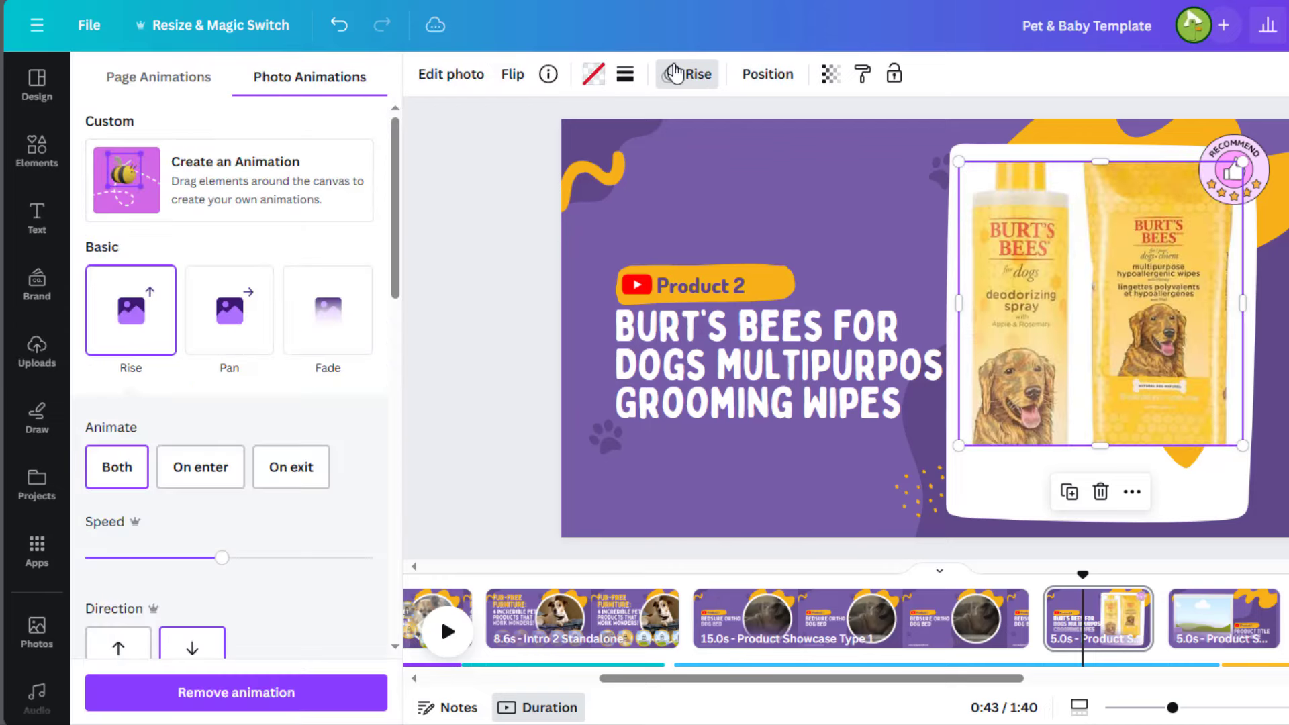
{"action": "scroll", "coordinate": [388, 195], "scroll_direction": "down", "scroll_amount": 1}
{"action": "scroll", "coordinate": [387, 196], "scroll_direction": "down", "scroll_amount": 10}
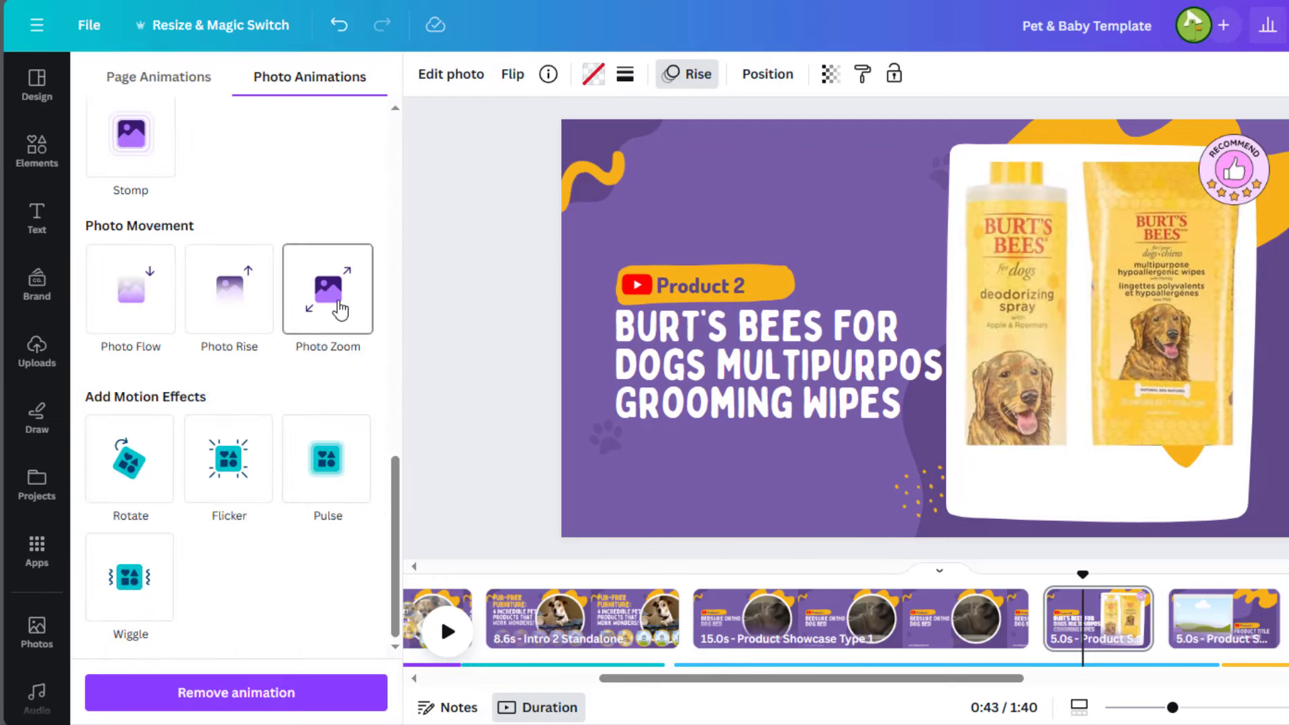
{"action": "left_click", "coordinate": [340, 309]}
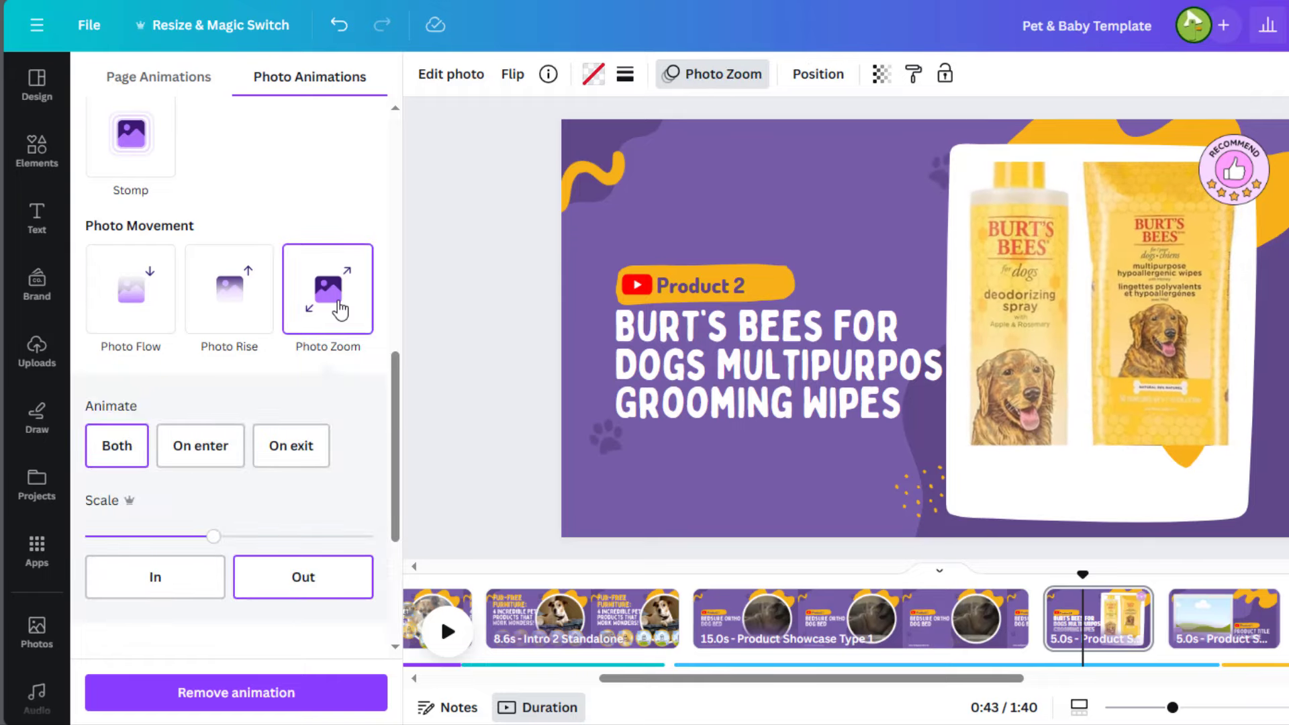
{"action": "left_click", "coordinate": [193, 456]}
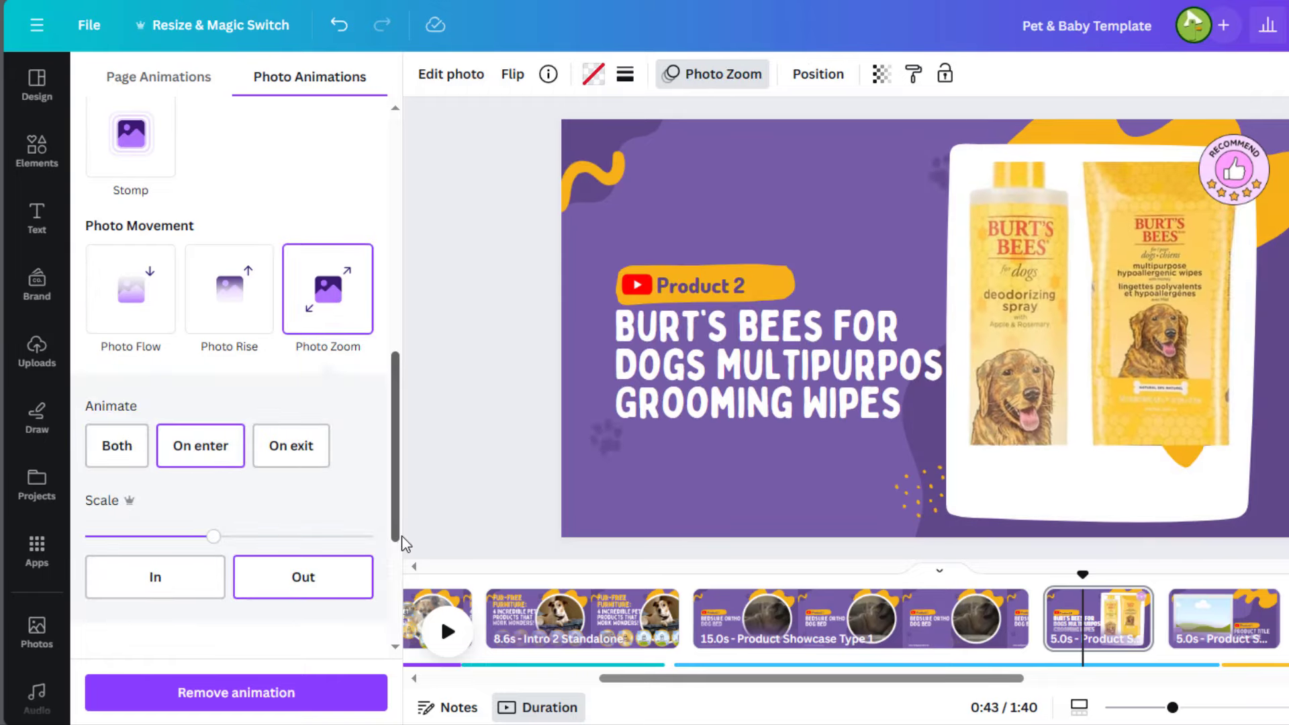
{"action": "key", "text": "alt+1"}
{"action": "left_click_drag", "start_coordinate": [239, 373], "coordinate": [257, 437]}
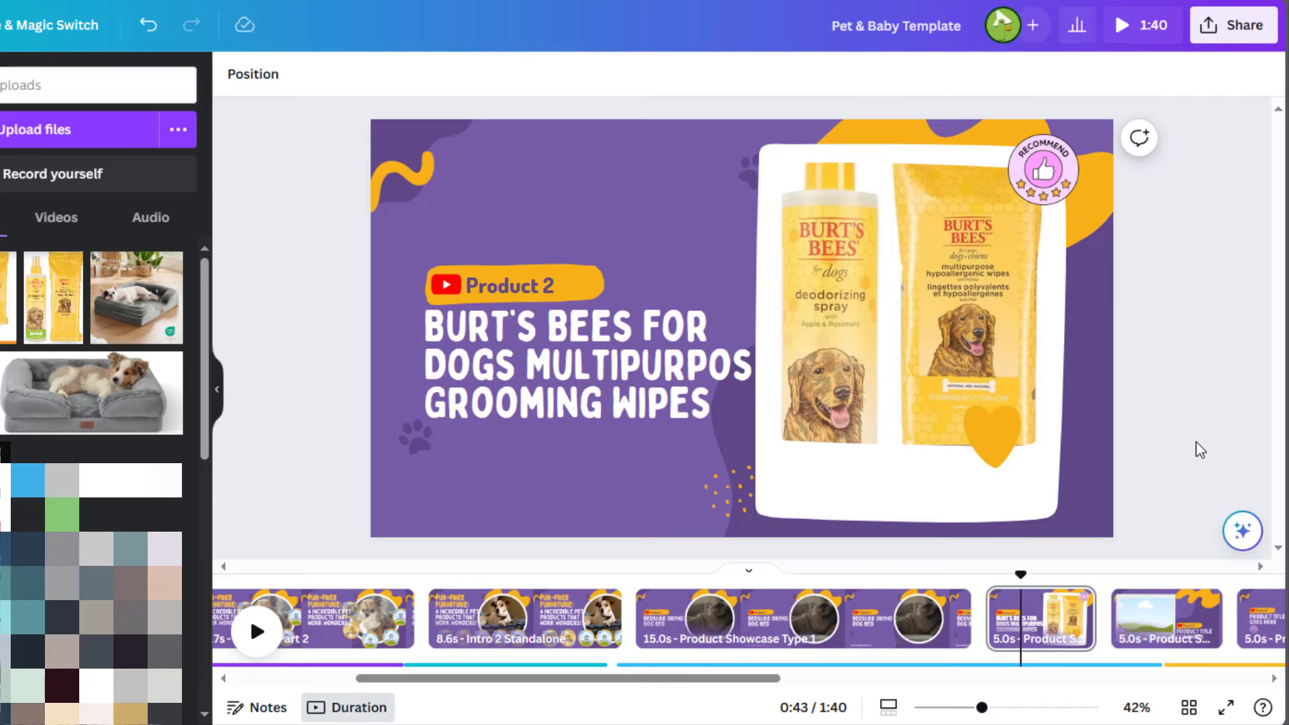
Step: Duplicate the Product 2 showcase page and remove all animations from the copy
{"action": "left_click", "coordinate": [1074, 601]}
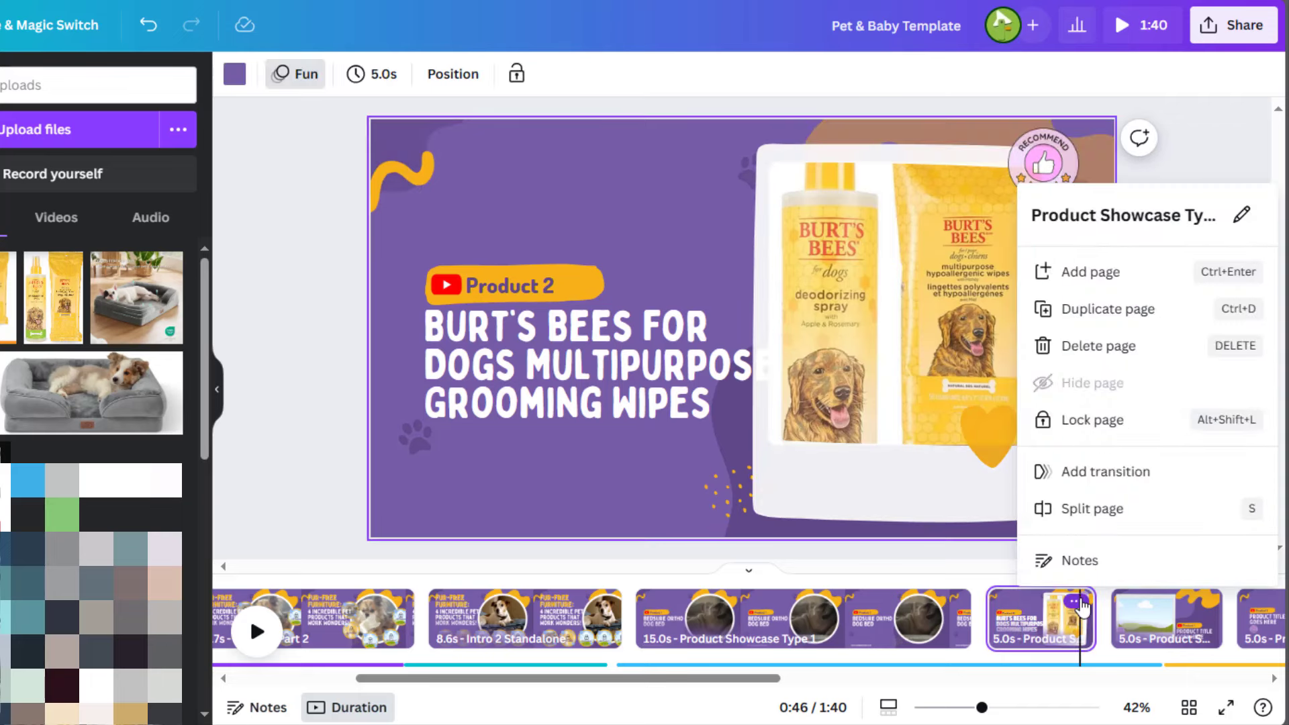
{"action": "left_click", "coordinate": [1122, 311]}
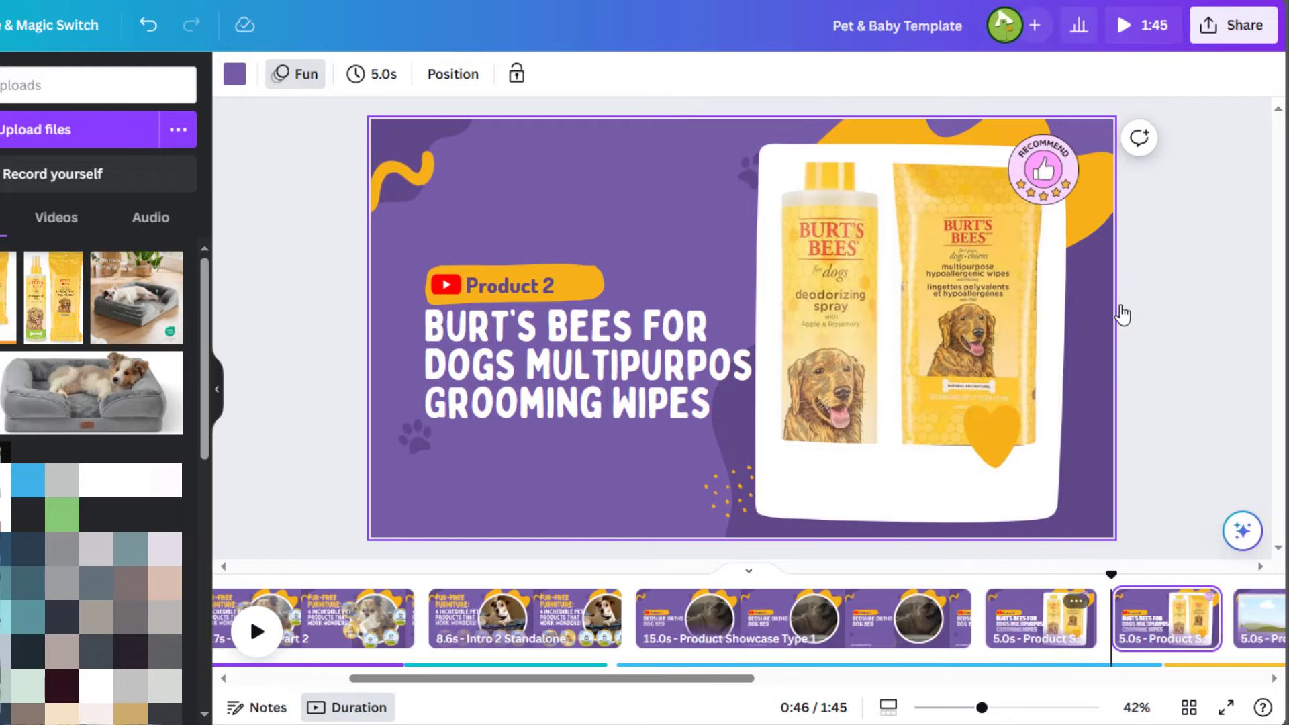
{"action": "left_click", "coordinate": [1171, 626]}
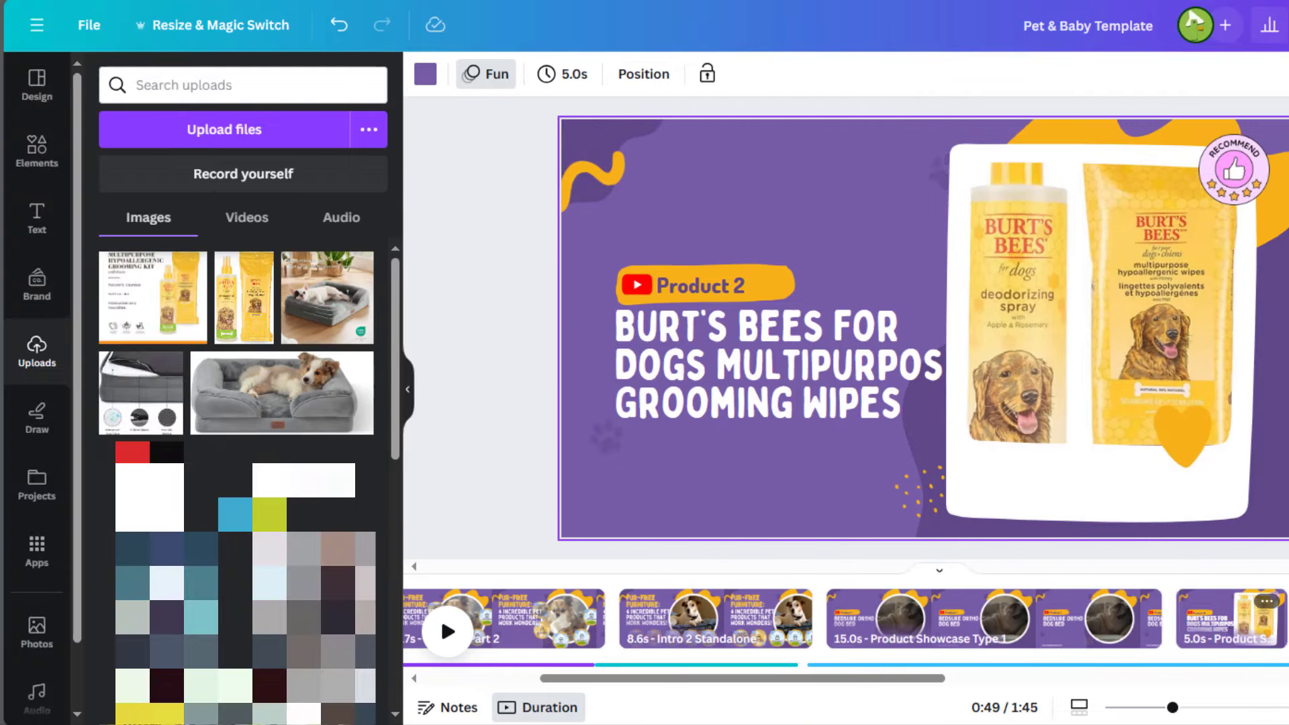
{"action": "key", "text": "ctrl+a"}
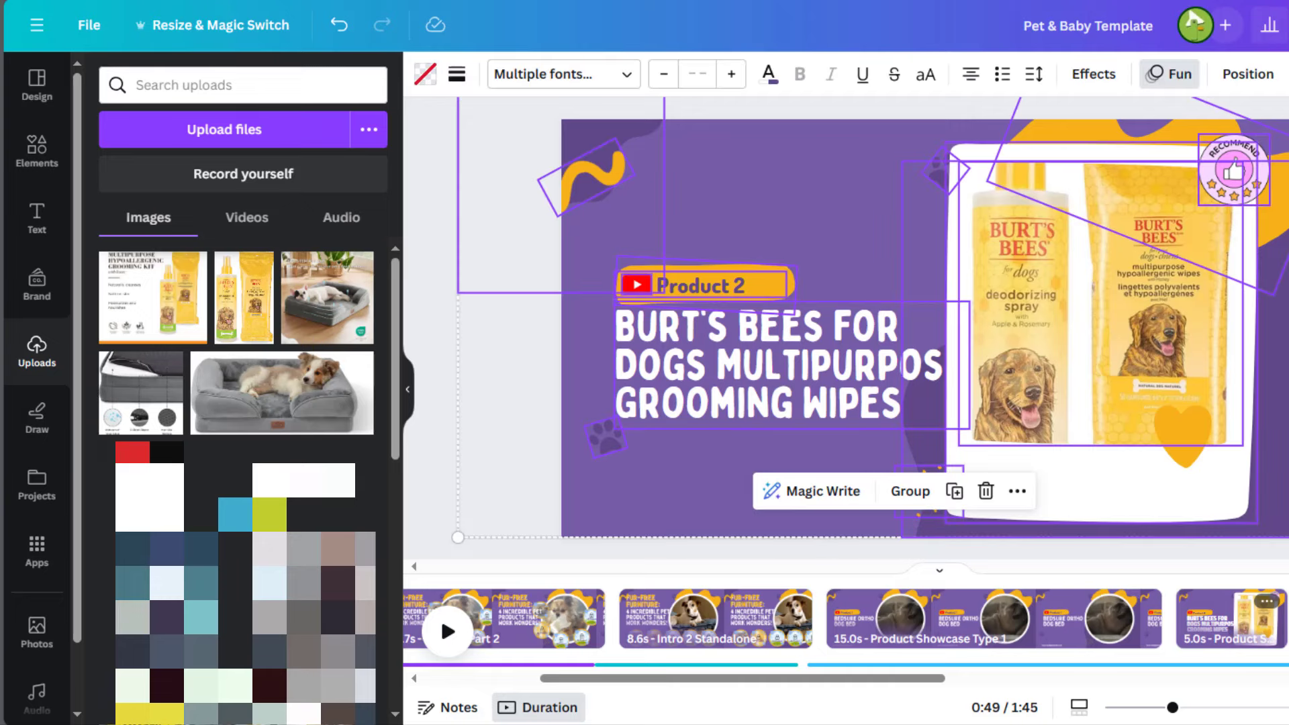
{"action": "left_click", "coordinate": [1160, 79]}
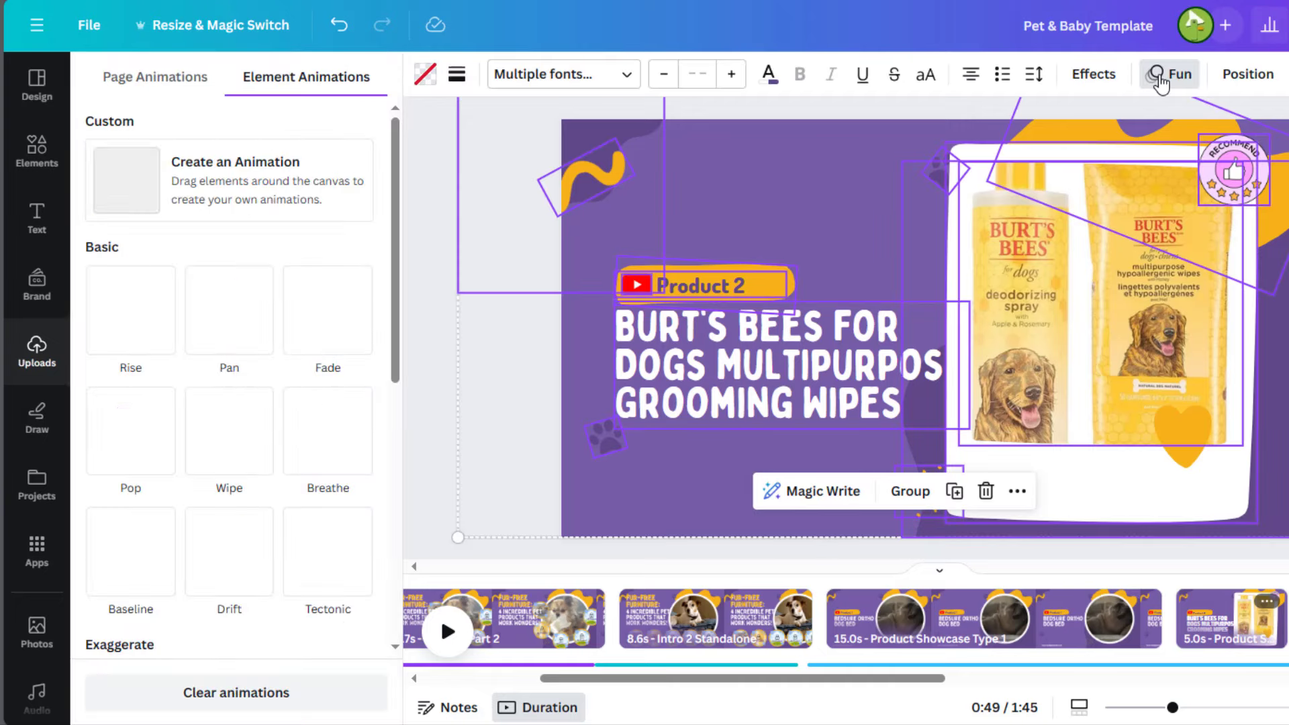
{"action": "left_click", "coordinate": [228, 692]}
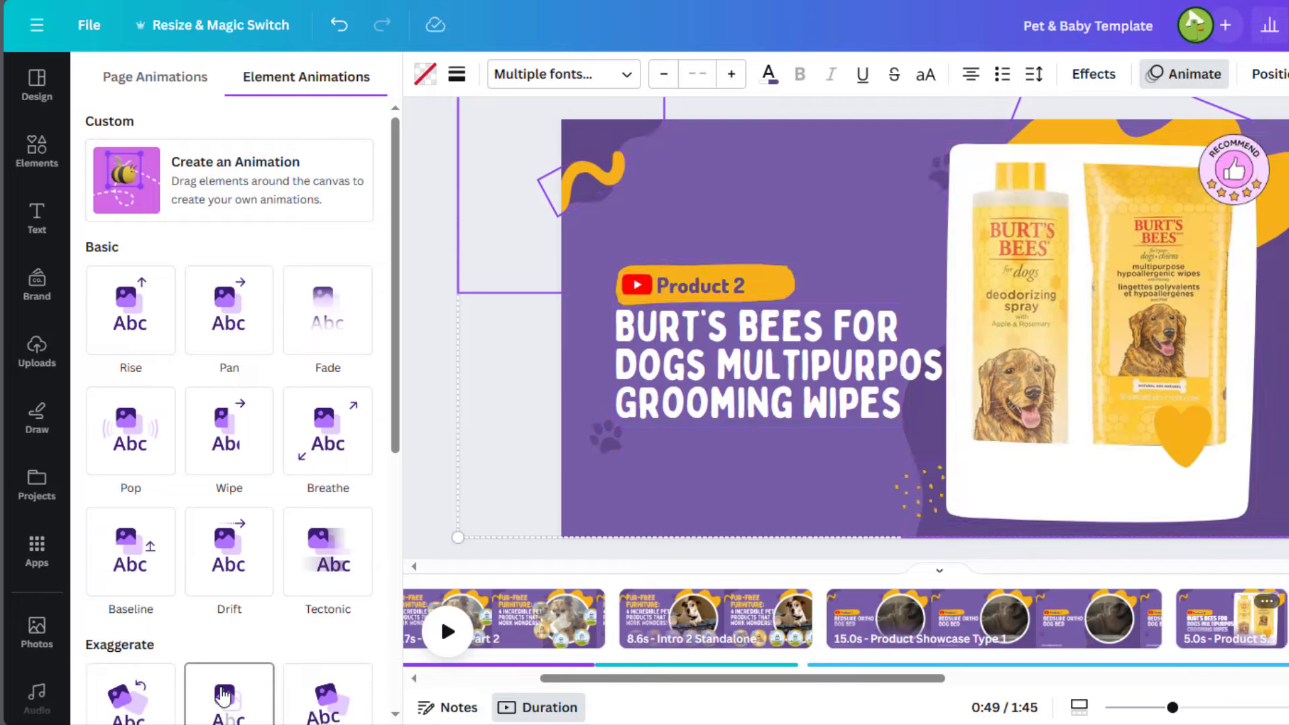
Step: On the original page, set the photo frame to Rise and the Product 2 label to Shift, both on enter
{"action": "left_click", "coordinate": [976, 627]}
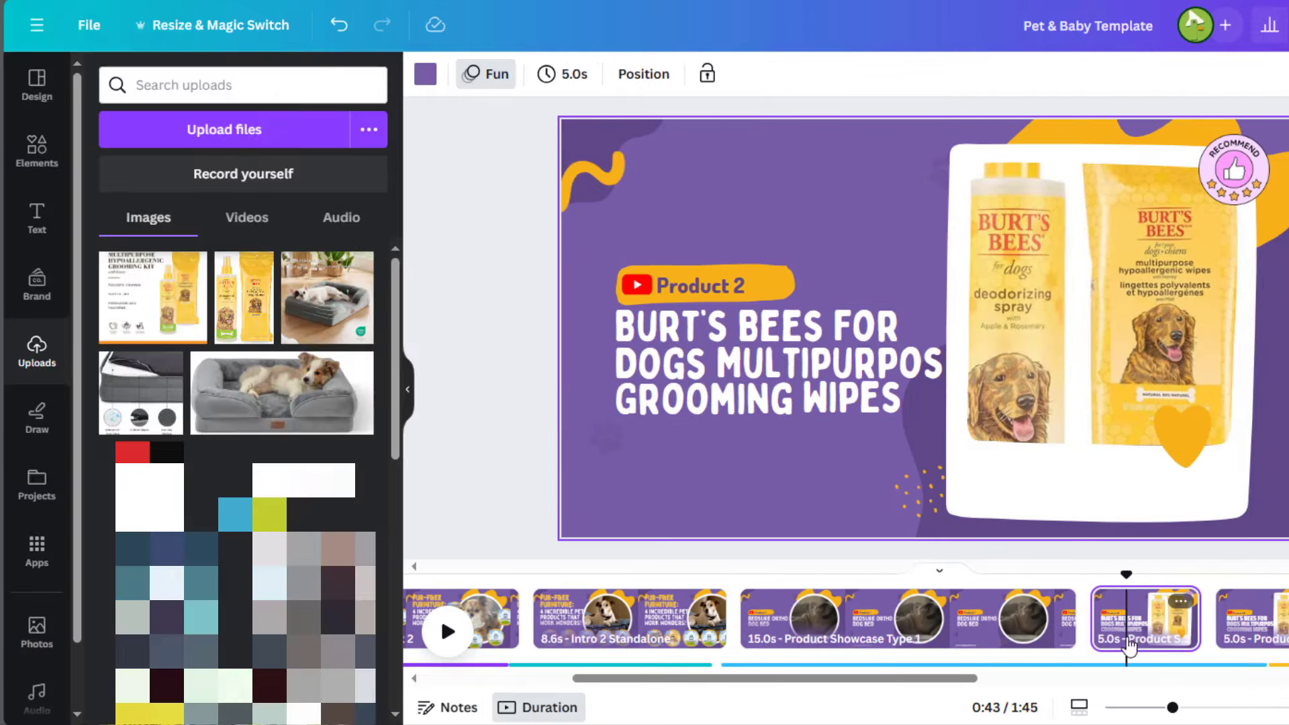
{"action": "left_click", "coordinate": [935, 492]}
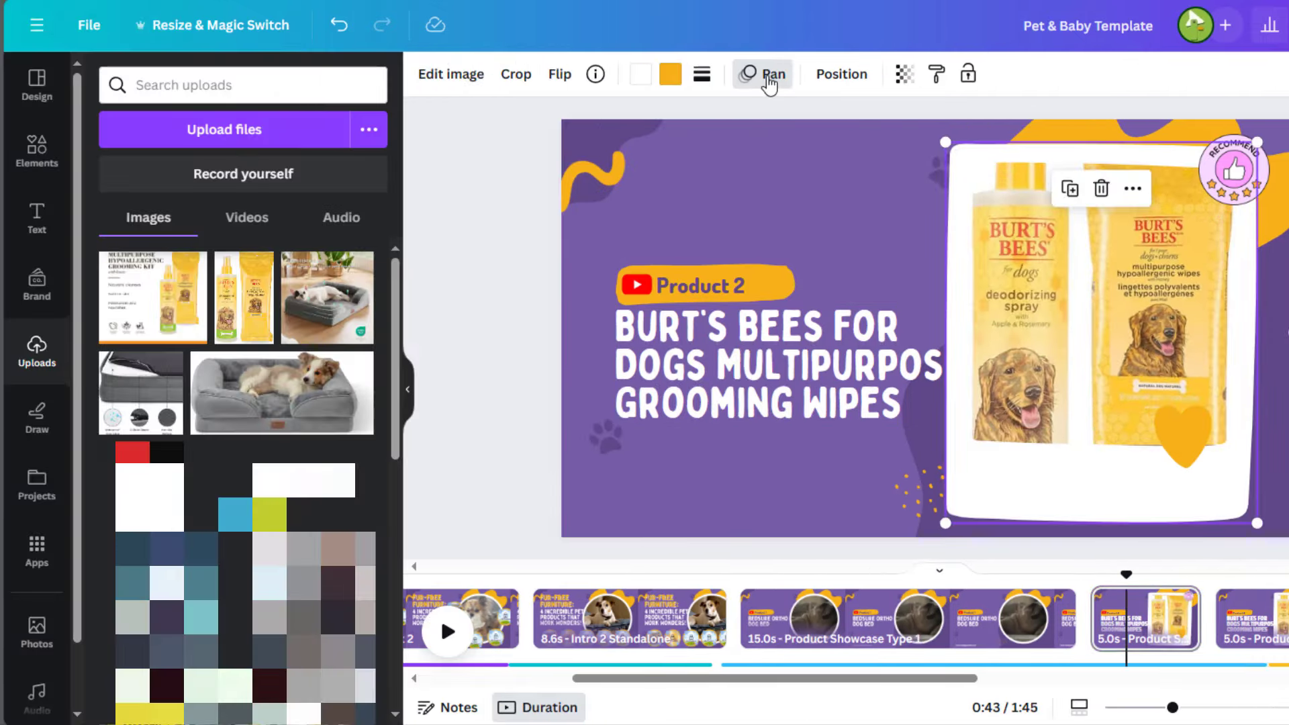
{"action": "left_click", "coordinate": [763, 74]}
{"action": "left_click", "coordinate": [201, 467]}
{"action": "left_click", "coordinate": [130, 310]}
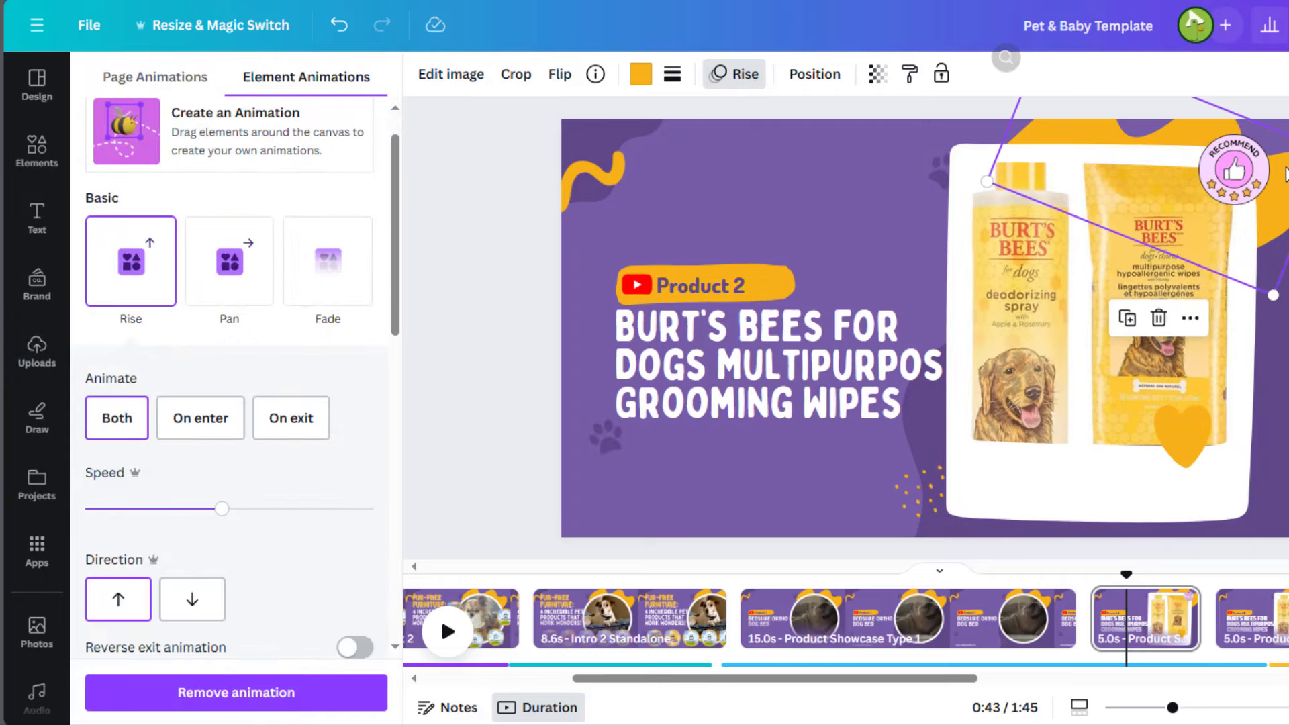
{"action": "left_click", "coordinate": [201, 440]}
{"action": "left_click", "coordinate": [755, 286]}
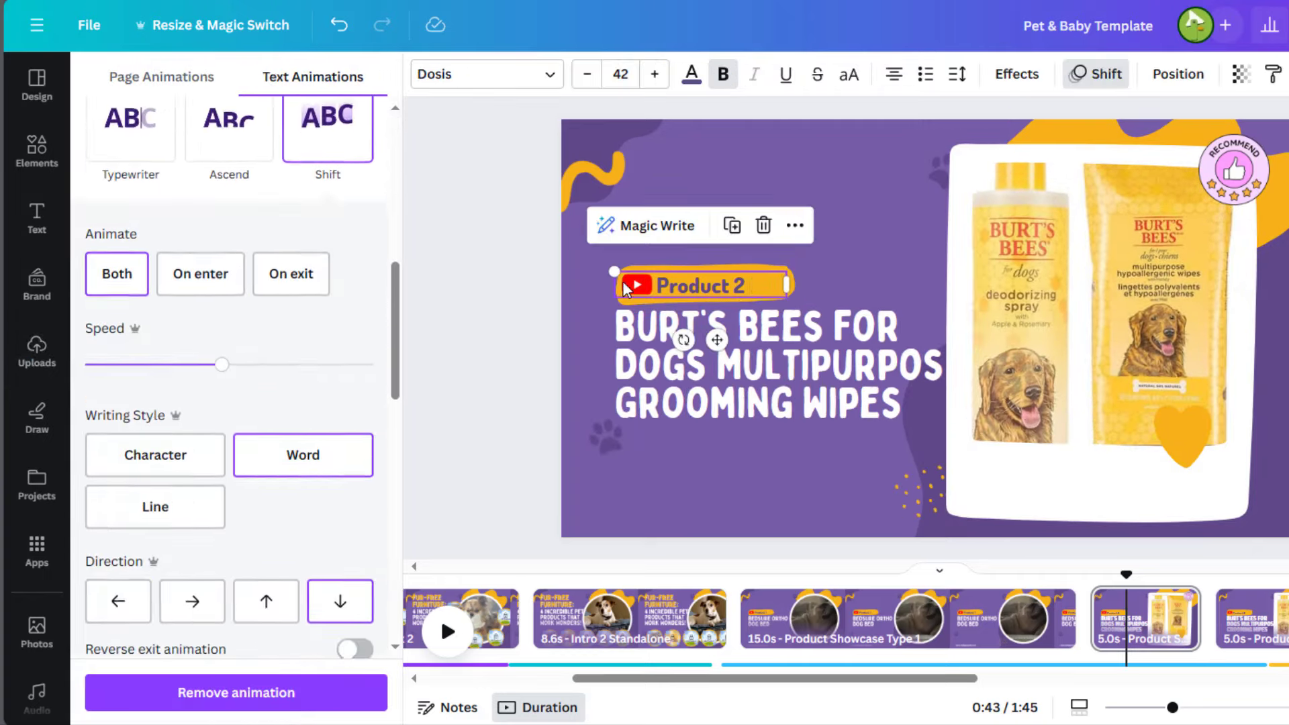
{"action": "left_click", "coordinate": [218, 279]}
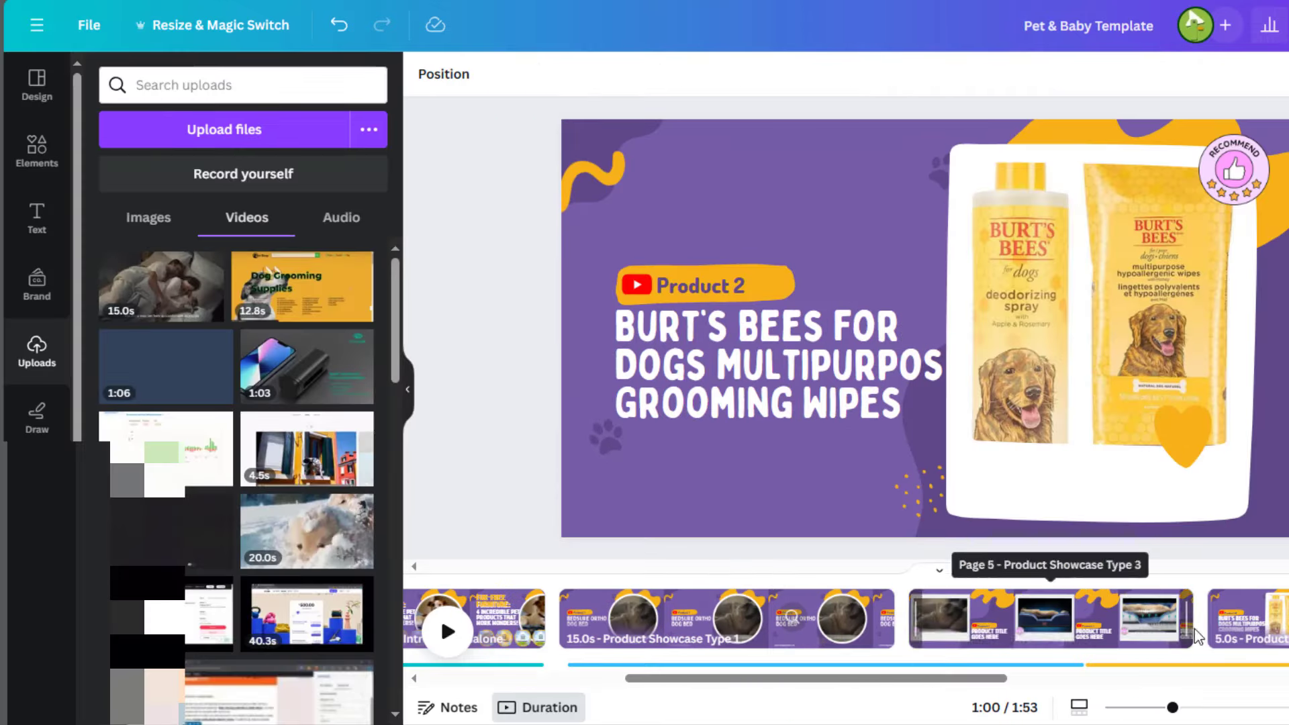
Step: Lengthen the showcase pages to 10.3, 7.5 and 8.1 seconds on the timeline
{"action": "left_click", "coordinate": [1034, 614]}
{"action": "scroll", "coordinate": [1116, 658], "scroll_direction": "right", "scroll_amount": 5}
{"action": "left_click_drag", "start_coordinate": [934, 617], "coordinate": [1054, 617]}
{"action": "left_click_drag", "start_coordinate": [1101, 618], "coordinate": [1236, 618]}
{"action": "left_click", "coordinate": [725, 617]}
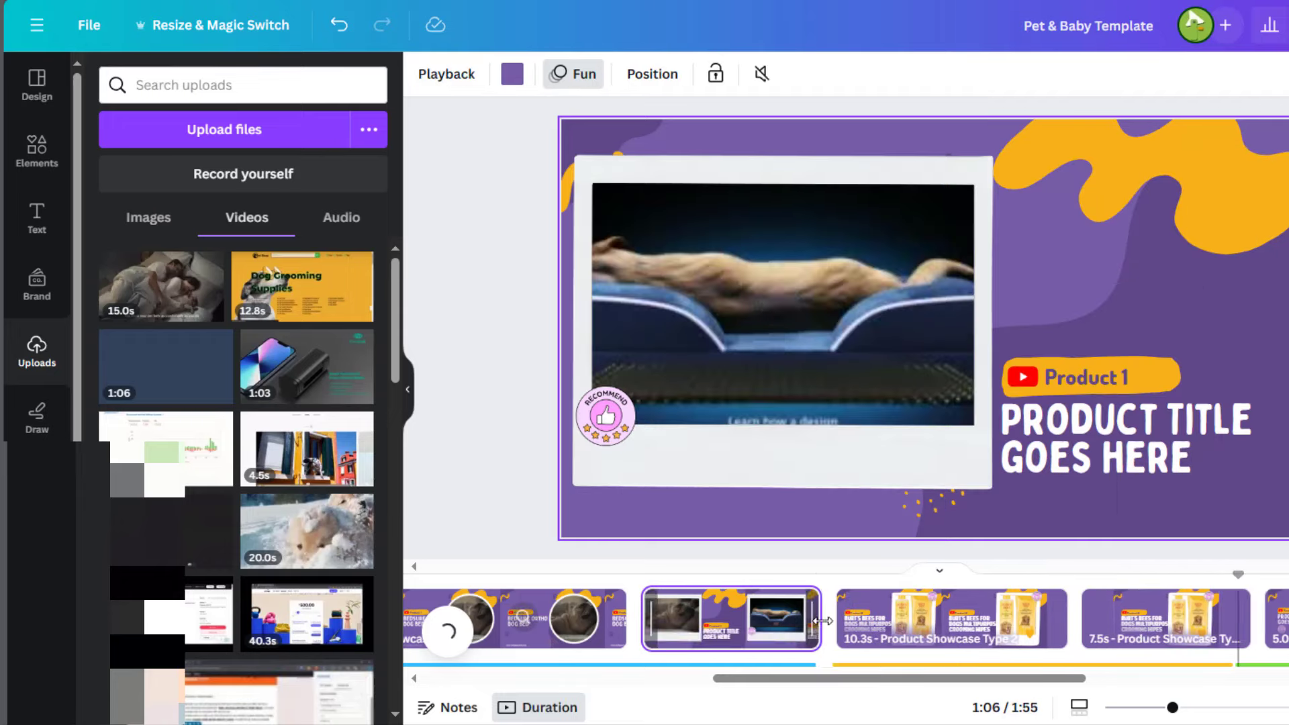
{"action": "left_click_drag", "start_coordinate": [810, 617], "coordinate": [822, 618]}
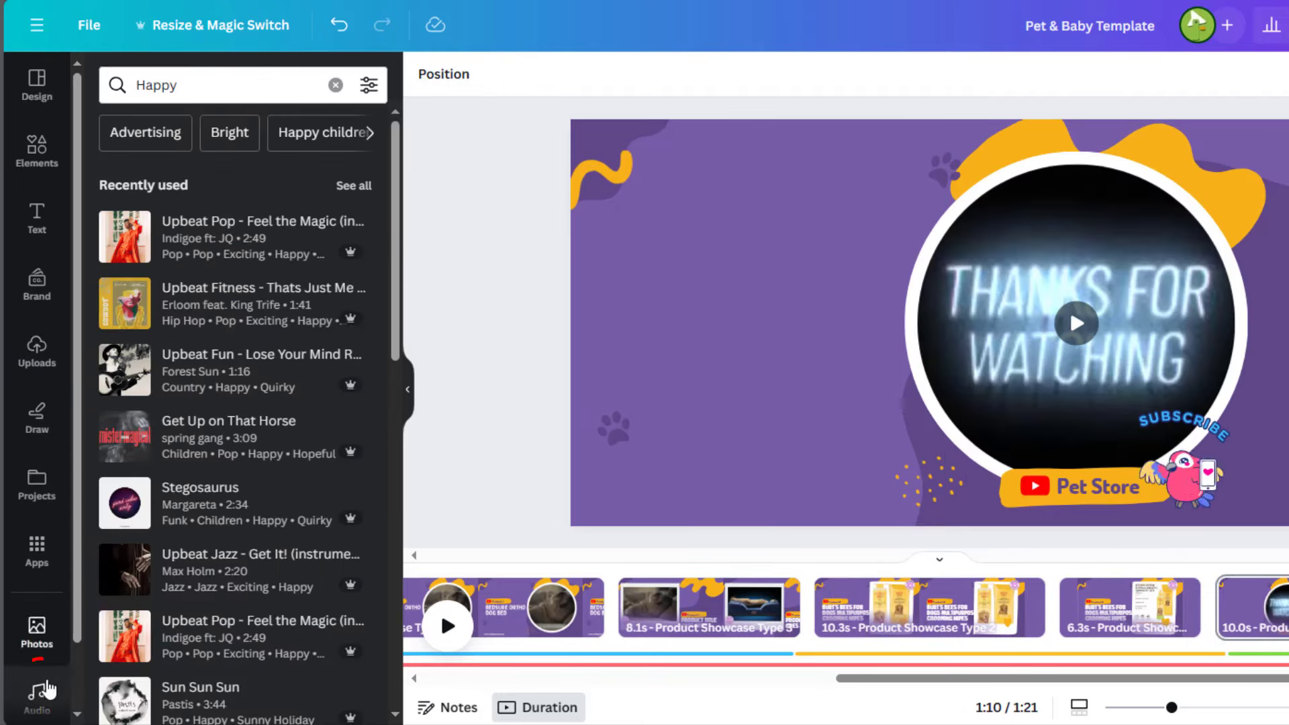
Step: Find Happy music tracks and drag Upbeat Pop under the video pages
{"action": "left_click", "coordinate": [38, 696]}
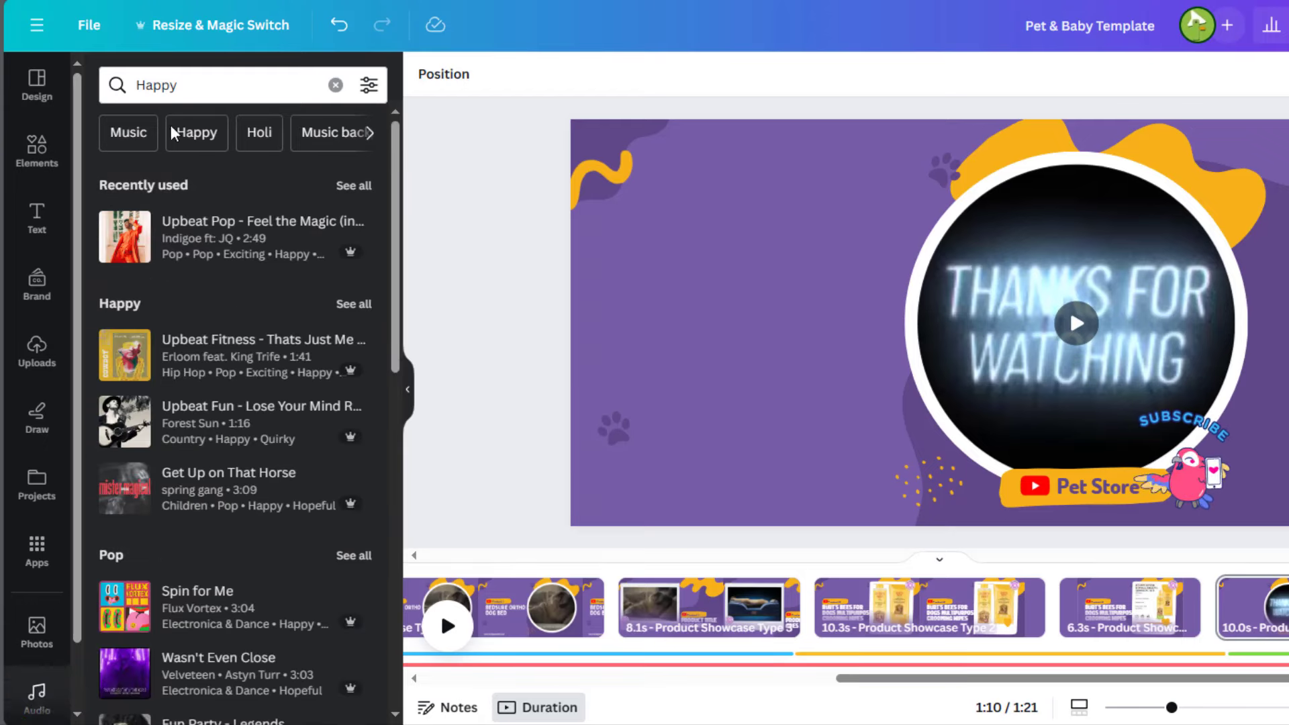
{"action": "left_click_drag", "start_coordinate": [198, 85], "coordinate": [134, 88]}
{"action": "left_click", "coordinate": [203, 87]}
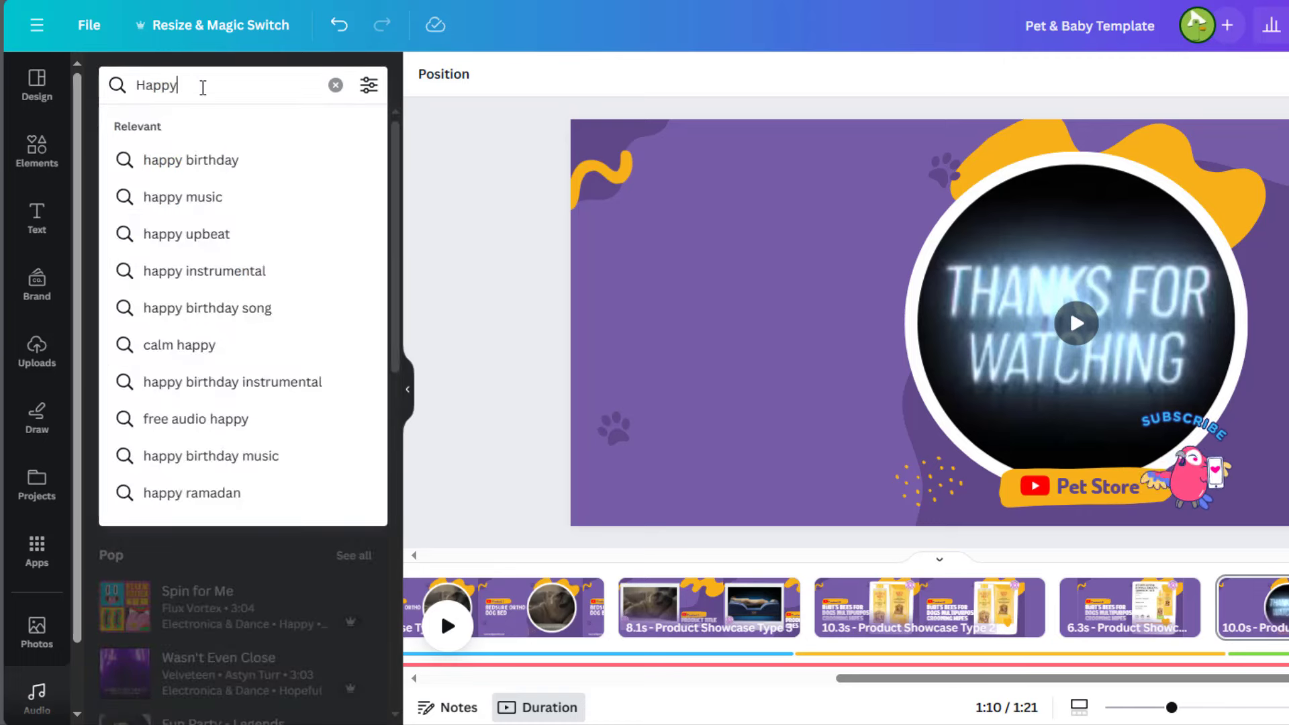
{"action": "left_click", "coordinate": [449, 160]}
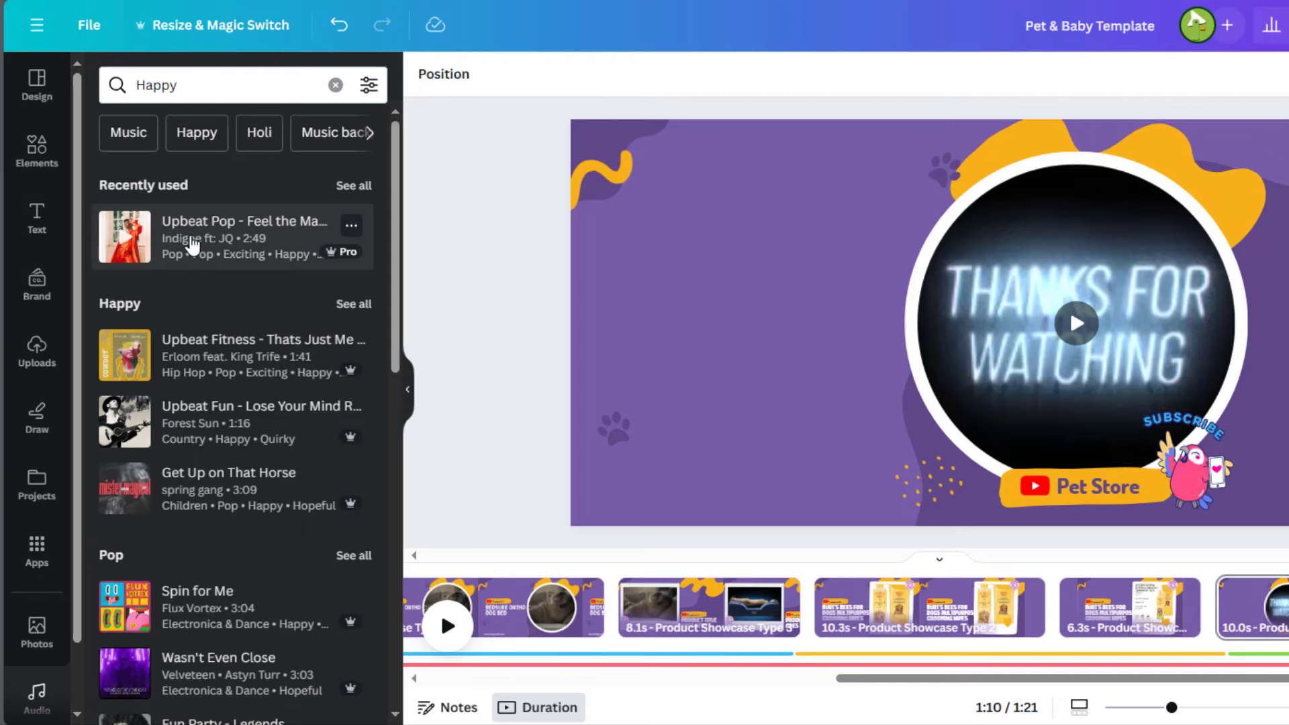
{"action": "left_click_drag", "start_coordinate": [193, 245], "coordinate": [564, 615]}
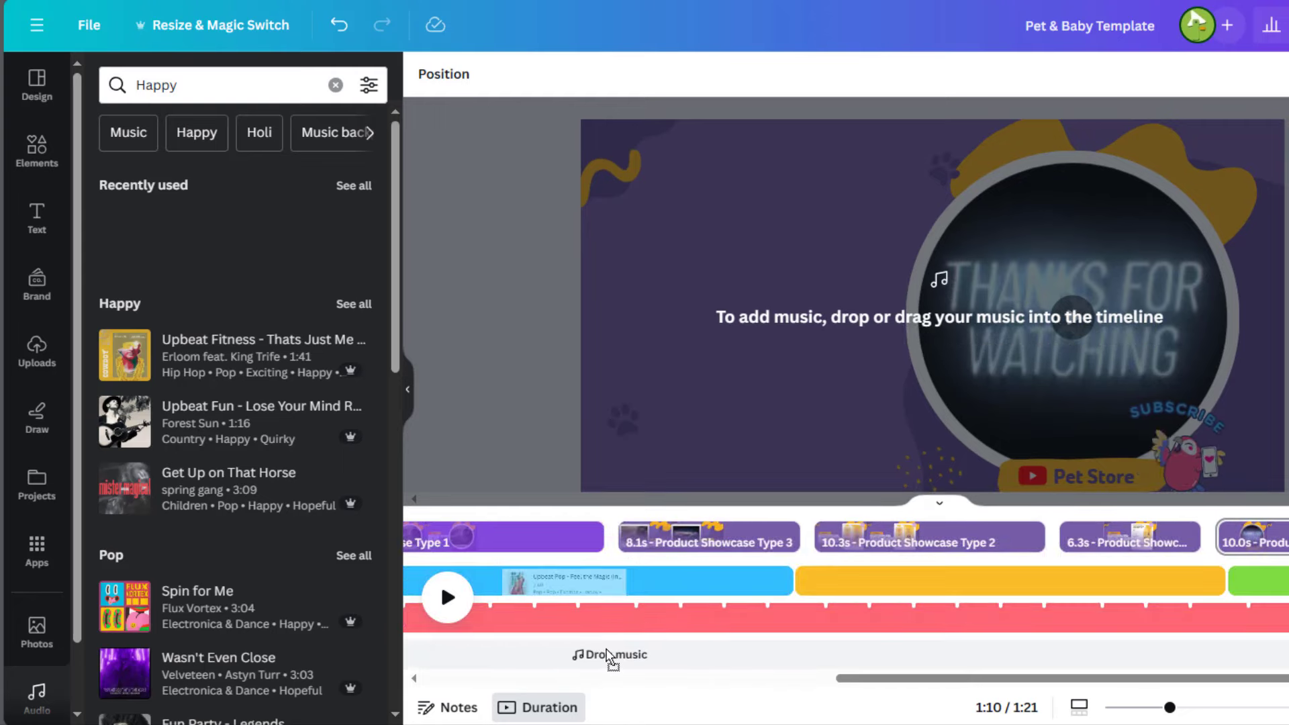
{"action": "left_click_drag", "start_coordinate": [602, 650], "coordinate": [305, 255]}
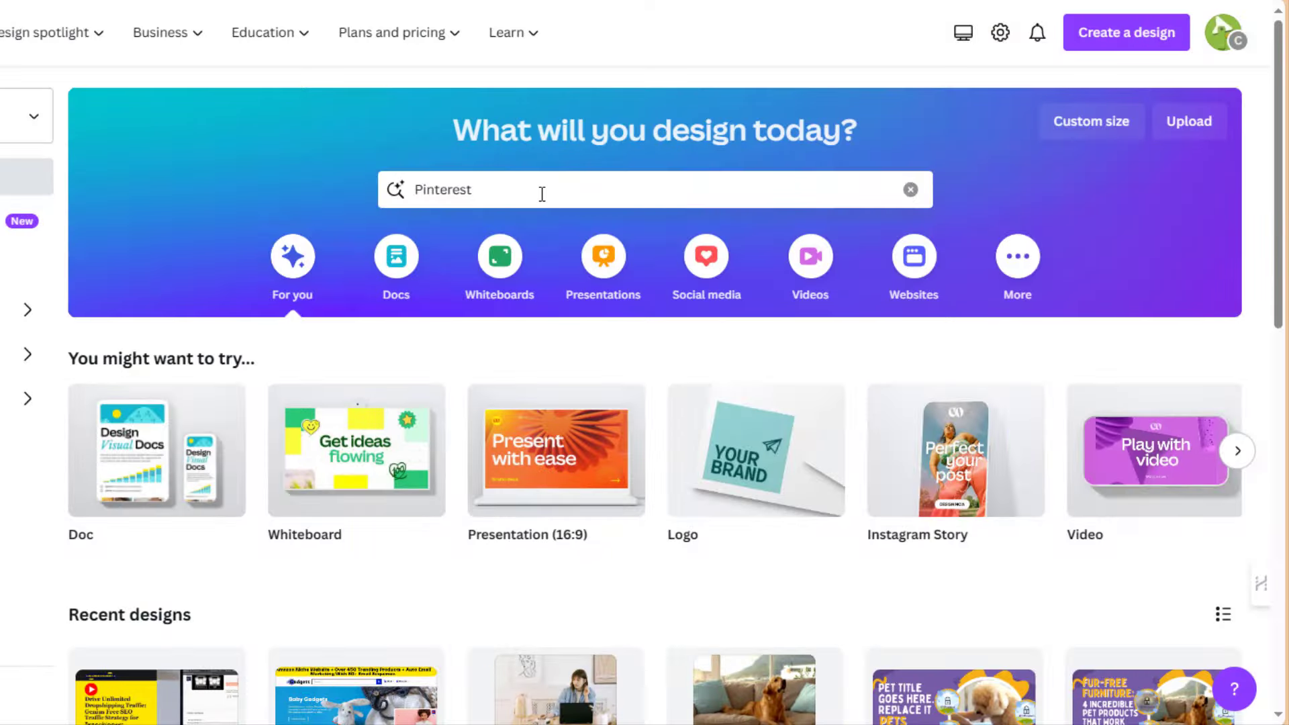
Step: Open the Pinterest Carousel Ad templates from the Pinterest design suggestions
{"action": "left_click", "coordinate": [542, 194]}
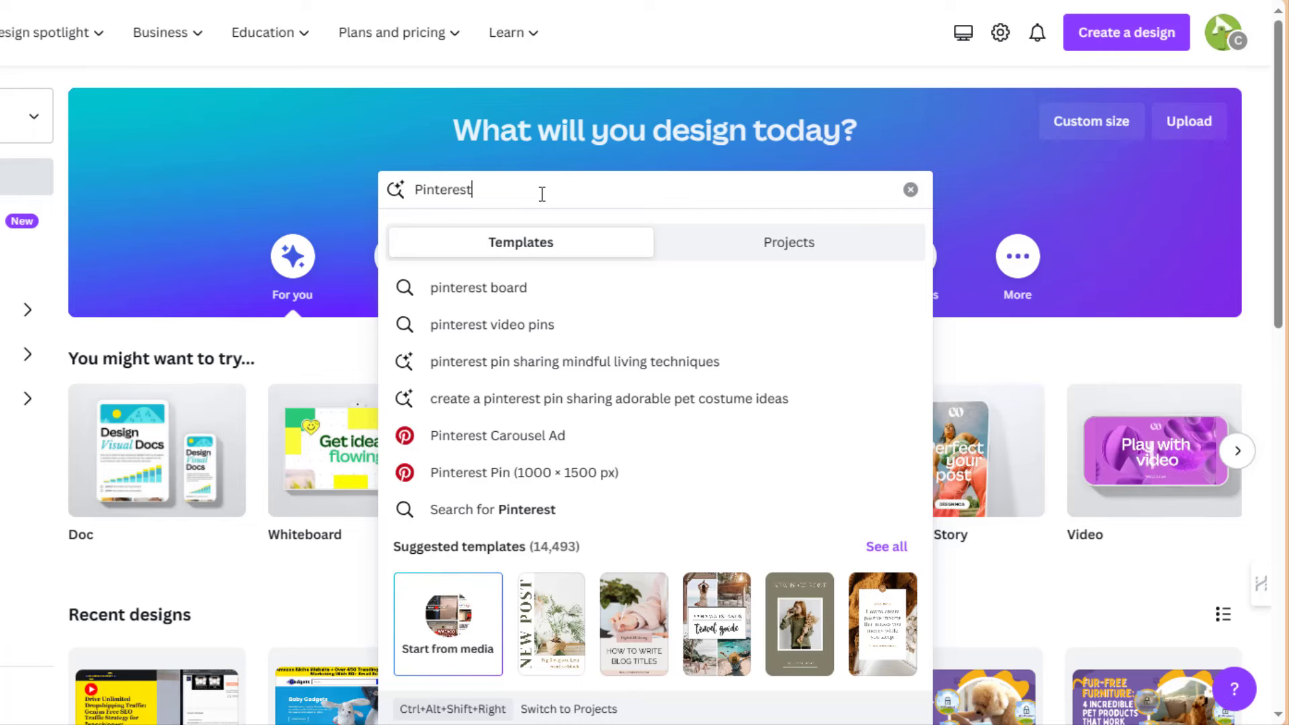
{"action": "left_click", "coordinate": [524, 443]}
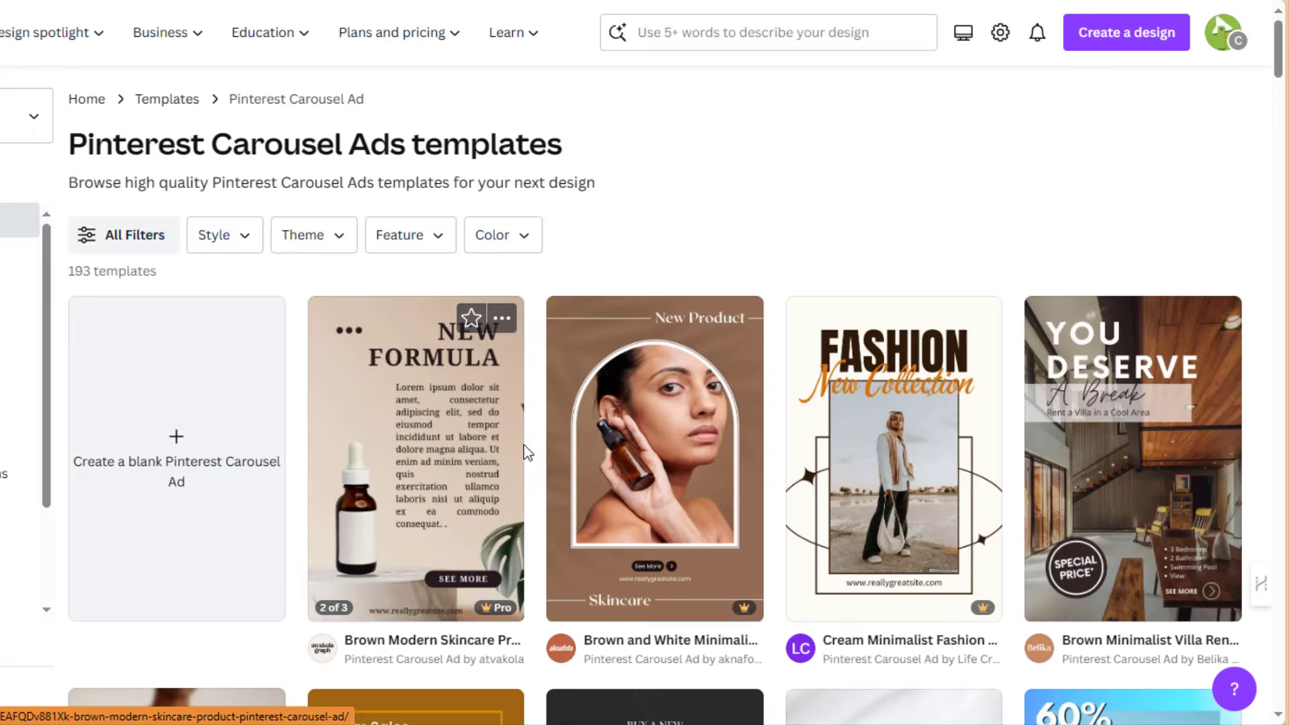
{"action": "scroll", "coordinate": [1094, 149], "scroll_direction": "down", "scroll_amount": 6}
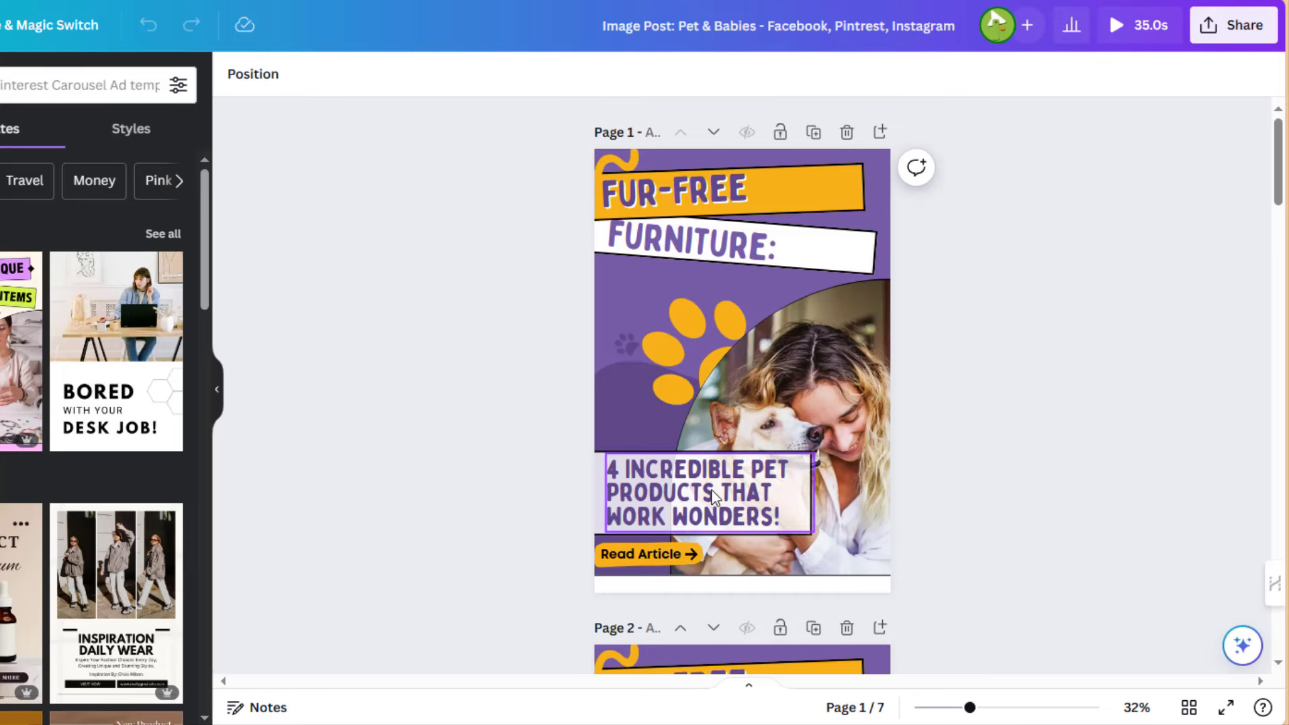
Step: Inspect the '4 Incredible Pet Products' headline, then scroll through the seven Pet & Babies image pins
{"action": "left_click", "coordinate": [712, 497]}
{"action": "left_click", "coordinate": [1027, 470]}
{"action": "scroll", "coordinate": [1027, 471], "scroll_direction": "down", "scroll_amount": 2}
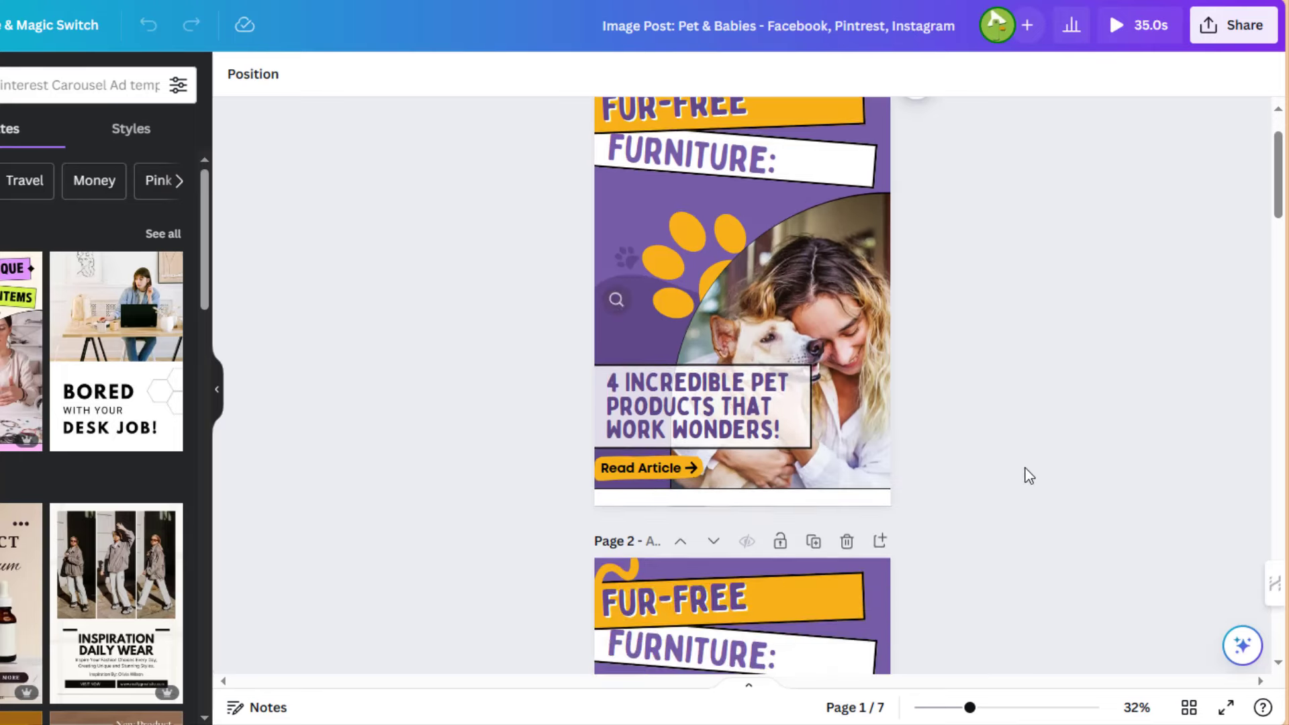
{"action": "scroll", "coordinate": [1025, 474], "scroll_direction": "down", "scroll_amount": 8}
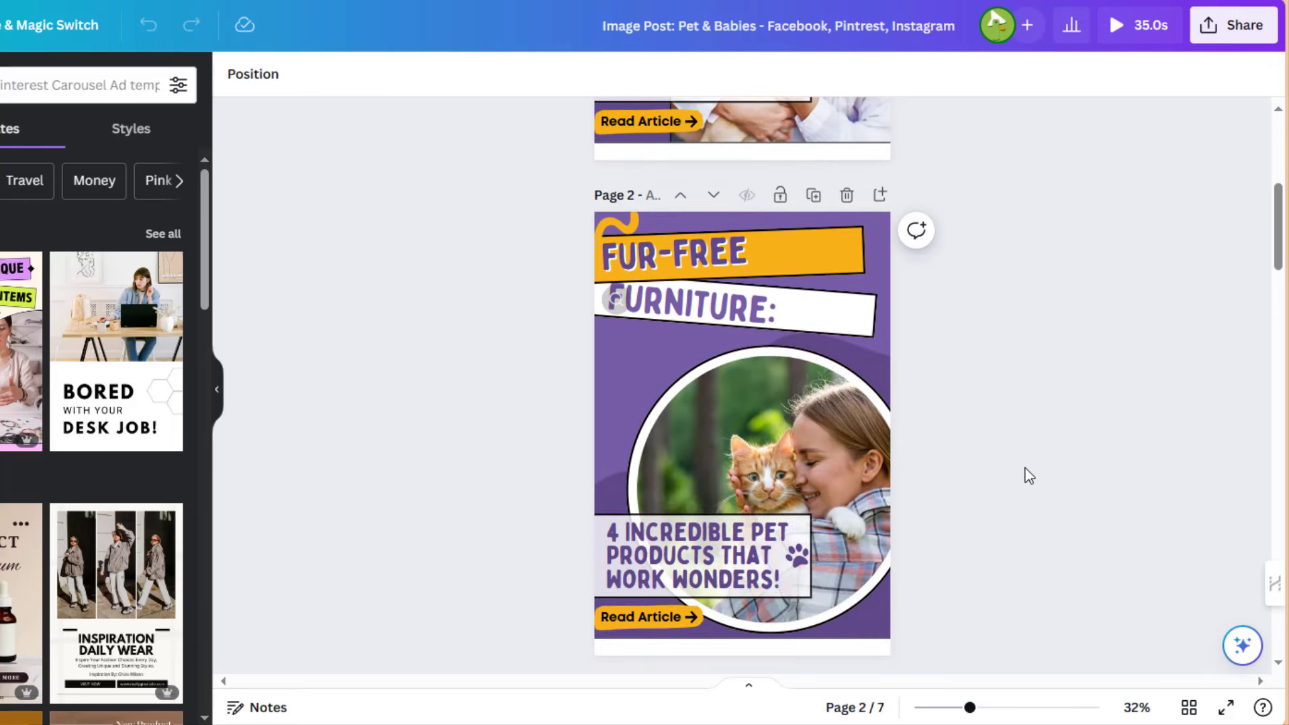
{"action": "scroll", "coordinate": [1028, 474], "scroll_direction": "down", "scroll_amount": 10}
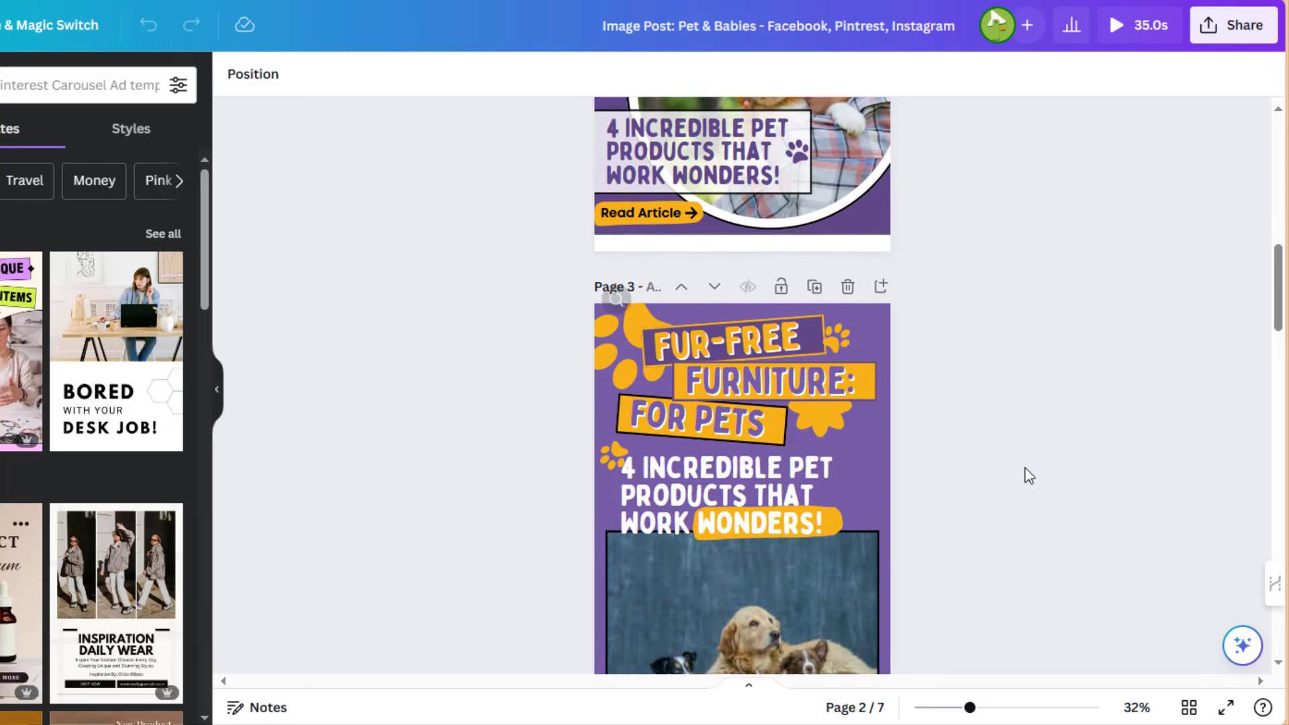
{"action": "scroll", "coordinate": [1028, 475], "scroll_direction": "down", "scroll_amount": 1}
{"action": "scroll", "coordinate": [1024, 475], "scroll_direction": "down", "scroll_amount": 8}
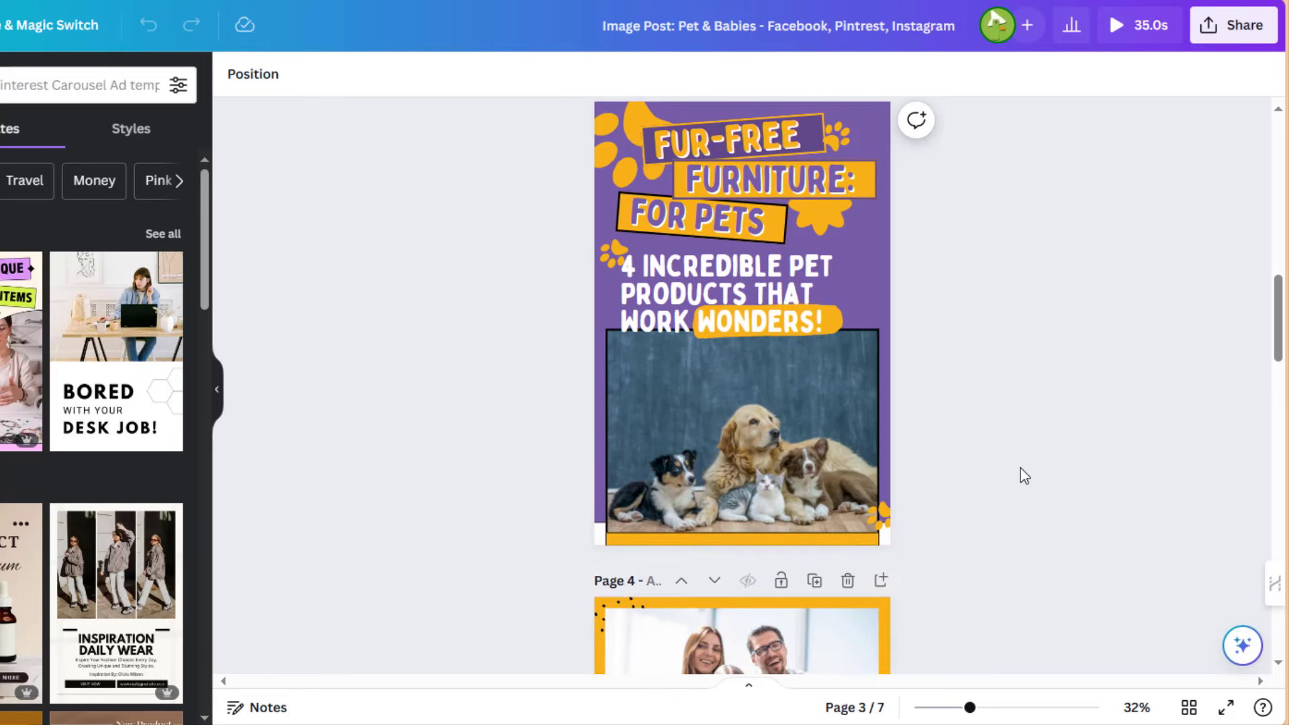
{"action": "scroll", "coordinate": [1024, 475], "scroll_direction": "down", "scroll_amount": 10}
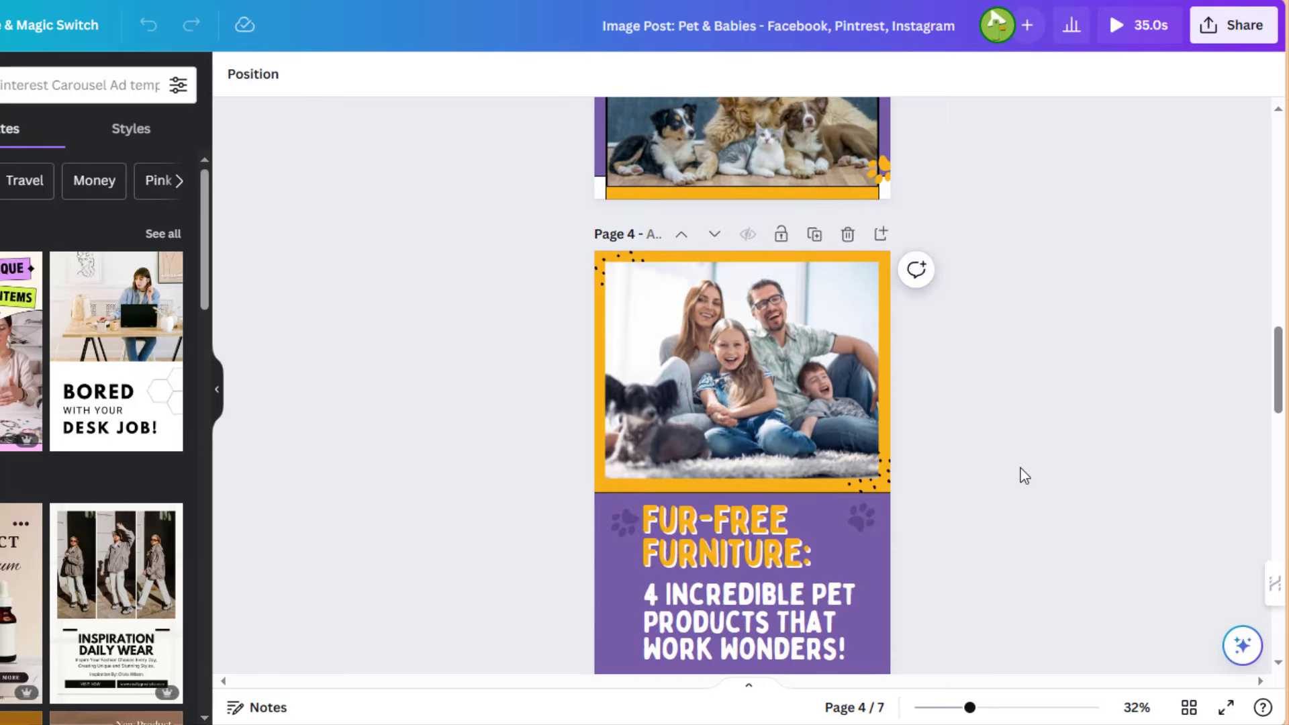
{"action": "scroll", "coordinate": [1025, 475], "scroll_direction": "down", "scroll_amount": 8}
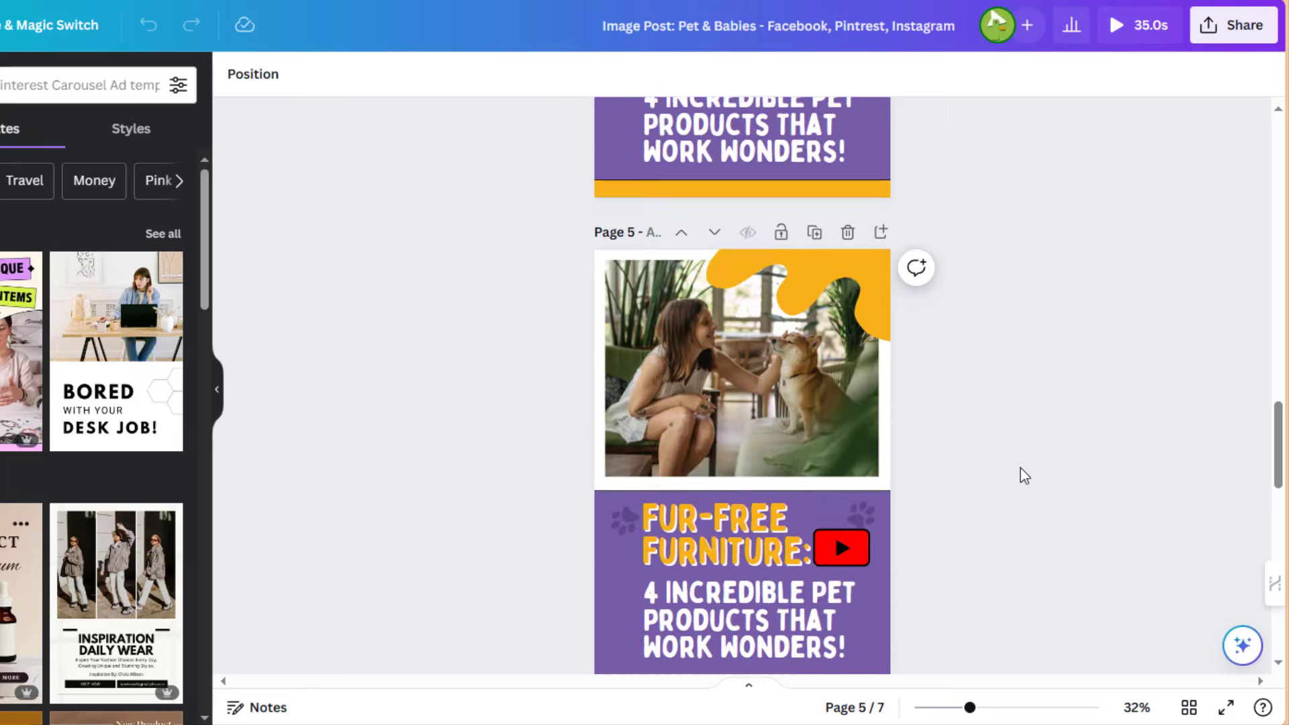
{"action": "scroll", "coordinate": [1024, 475], "scroll_direction": "down", "scroll_amount": 10}
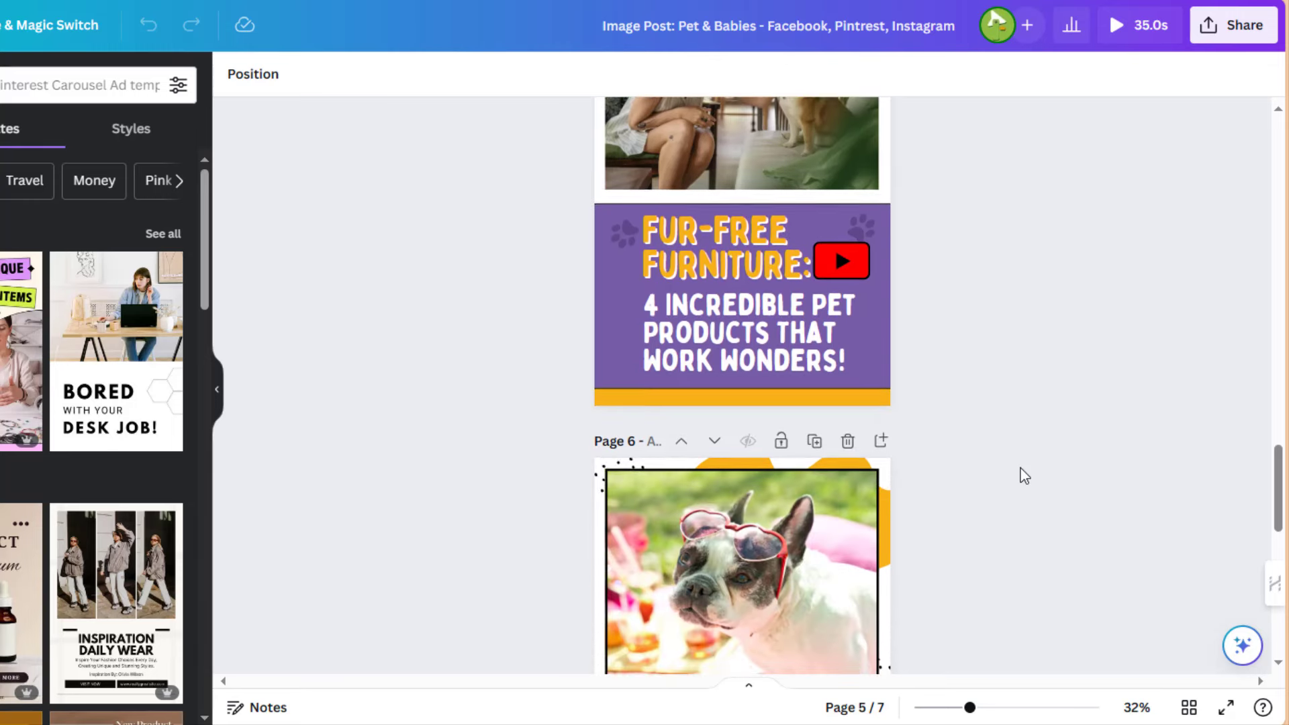
{"action": "scroll", "coordinate": [1024, 476], "scroll_direction": "down", "scroll_amount": 6}
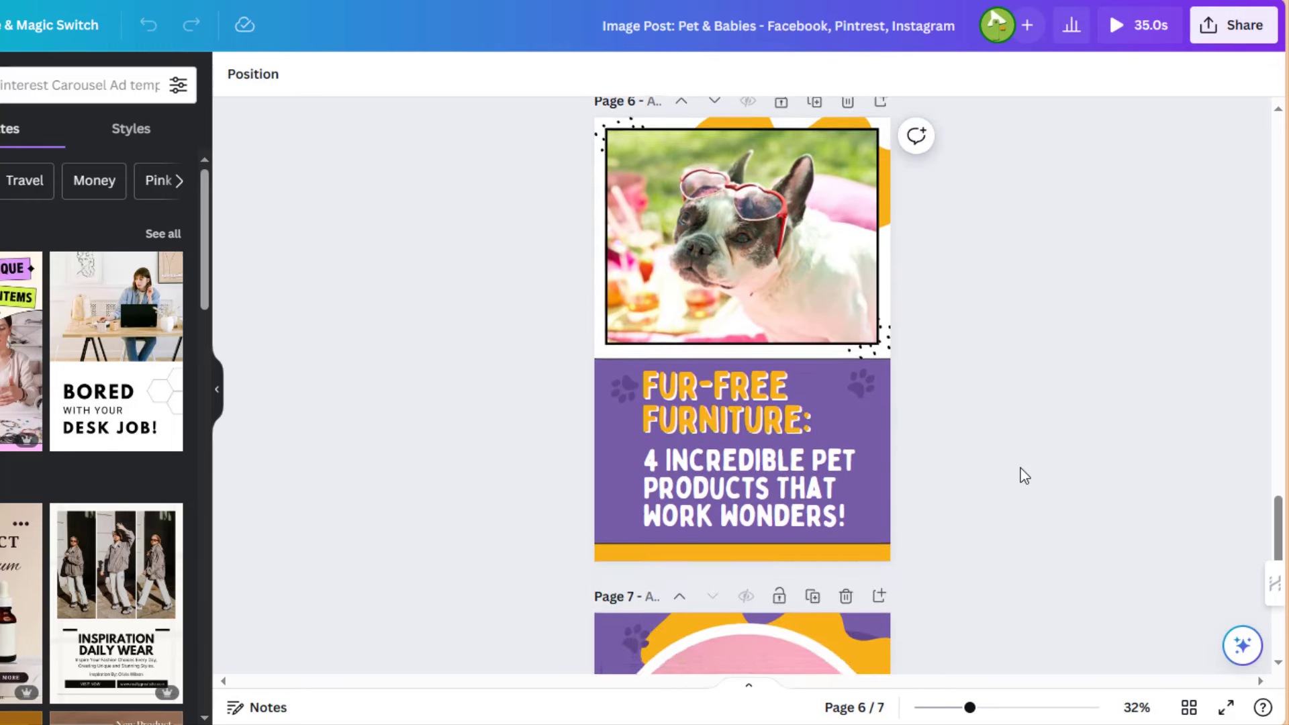
{"action": "scroll", "coordinate": [1024, 475], "scroll_direction": "down", "scroll_amount": 7}
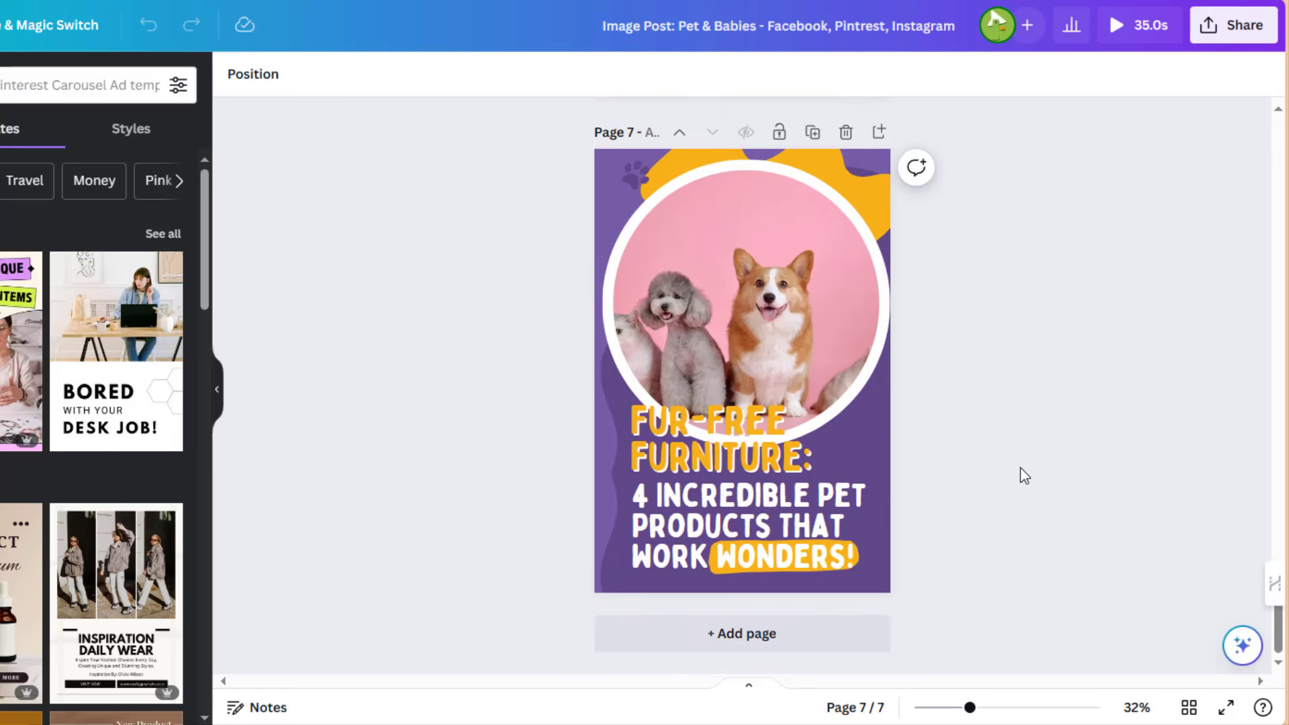
Step: Return to page 1, check its headline, and scroll down to the Product Recommendation video pin
{"action": "key", "text": "Home"}
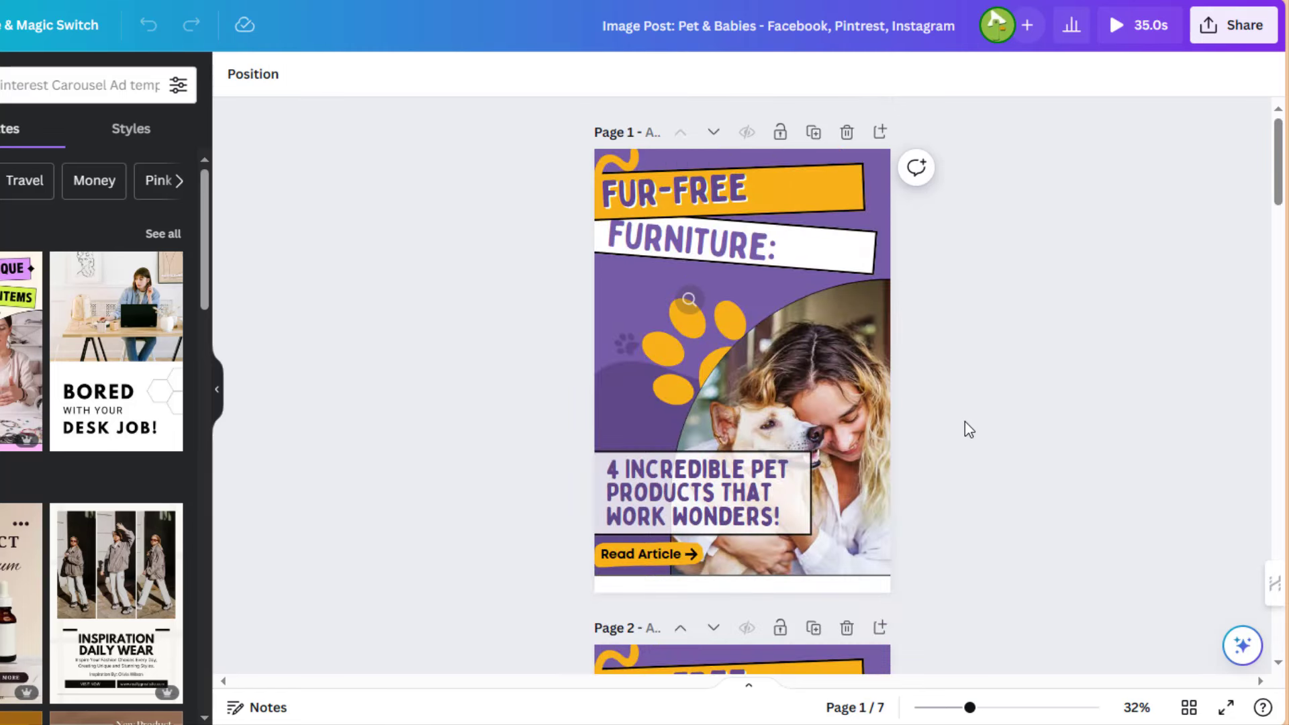
{"action": "left_click", "coordinate": [712, 497]}
{"action": "left_click", "coordinate": [1028, 473]}
{"action": "scroll", "coordinate": [1028, 475], "scroll_direction": "down", "scroll_amount": 2}
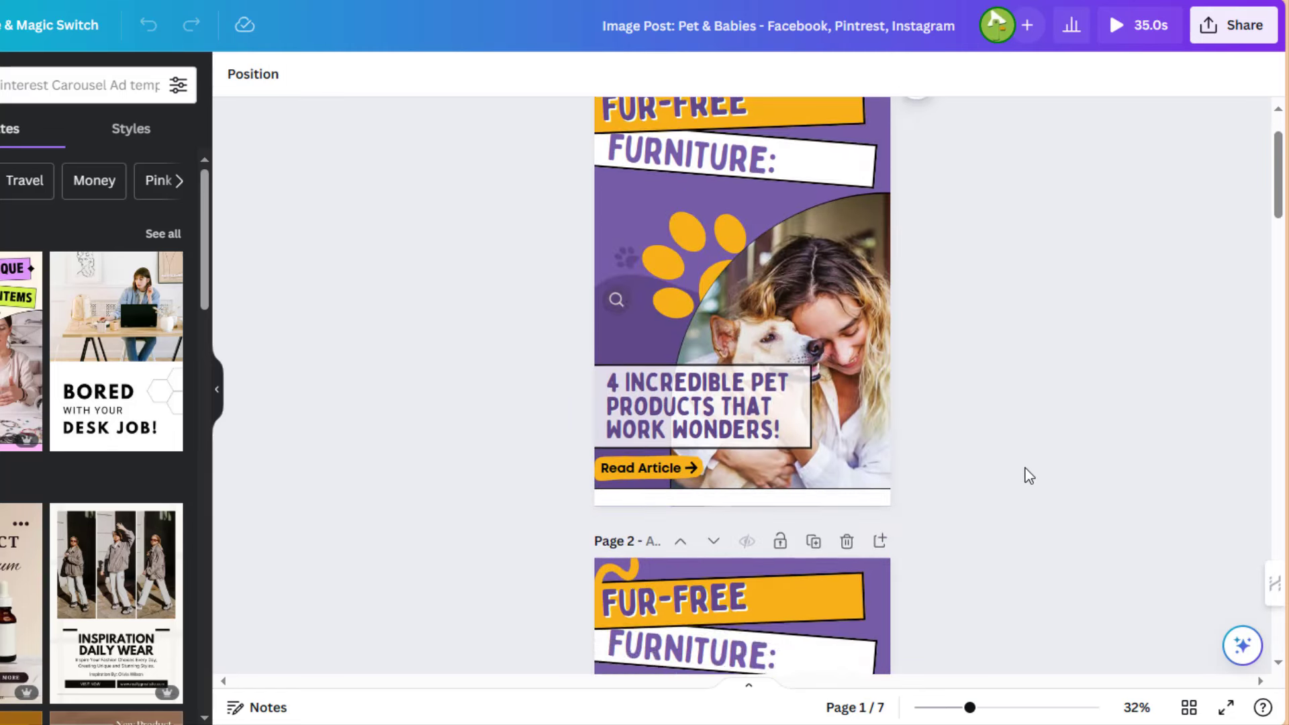
{"action": "scroll", "coordinate": [1024, 476], "scroll_direction": "down", "scroll_amount": 8}
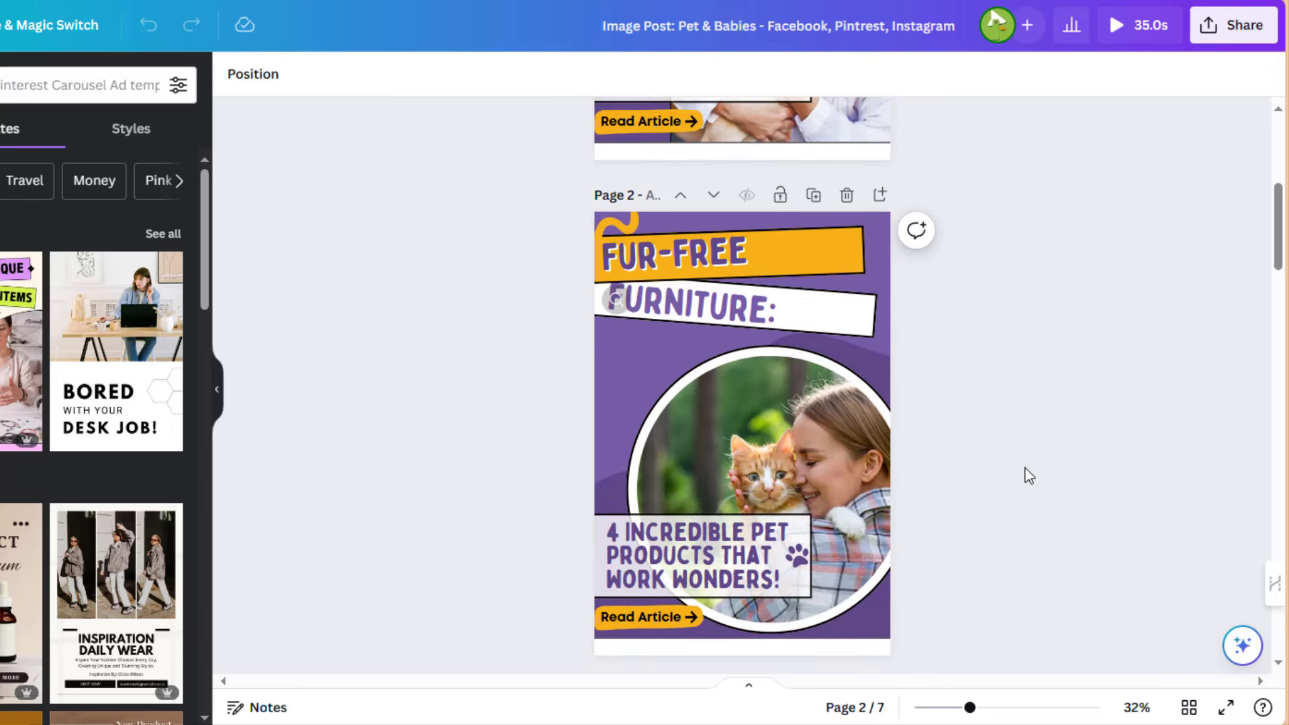
{"action": "scroll", "coordinate": [1028, 476], "scroll_direction": "down", "scroll_amount": 10}
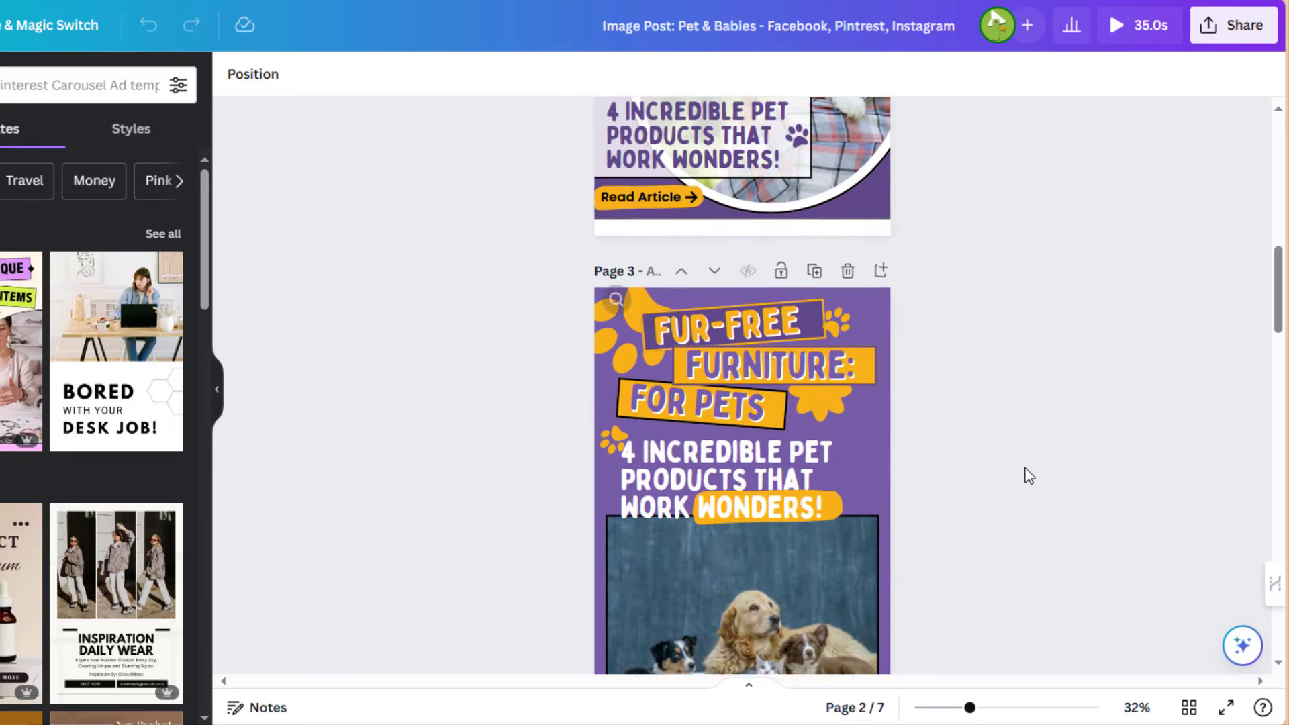
{"action": "scroll", "coordinate": [1024, 475], "scroll_direction": "down", "scroll_amount": 8}
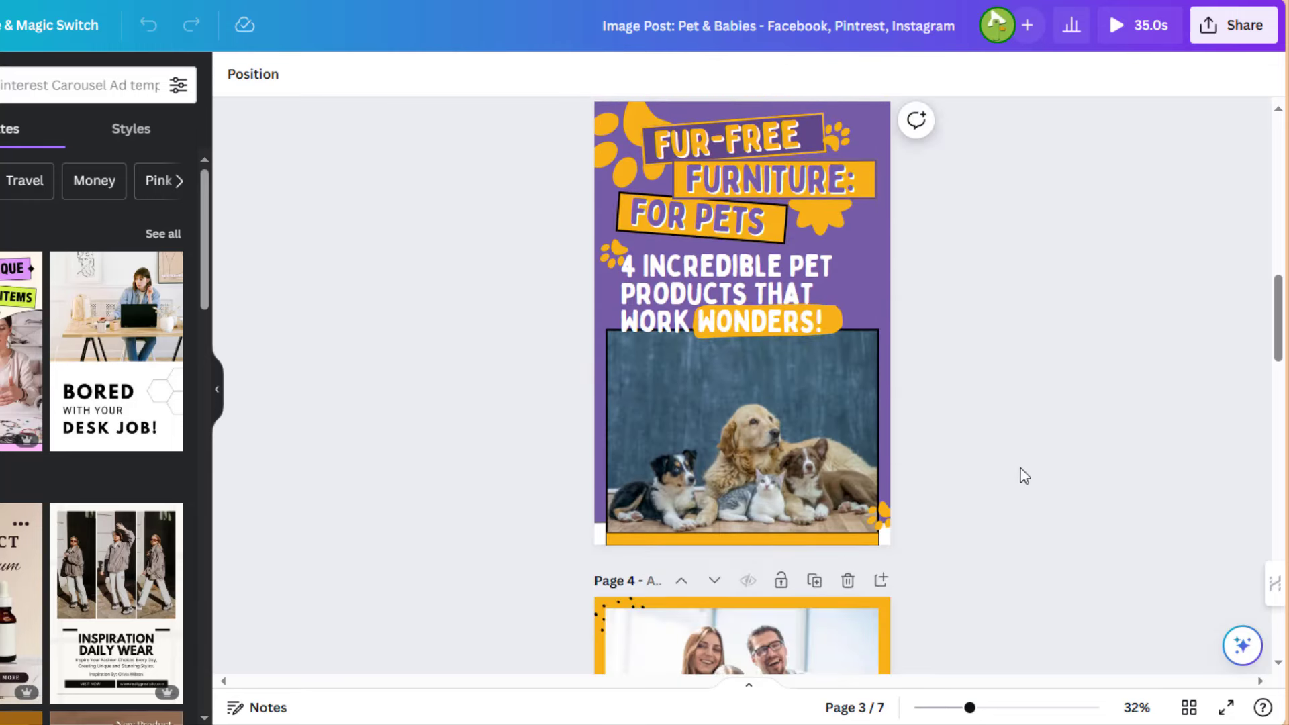
{"action": "scroll", "coordinate": [1025, 475], "scroll_direction": "down", "scroll_amount": 12}
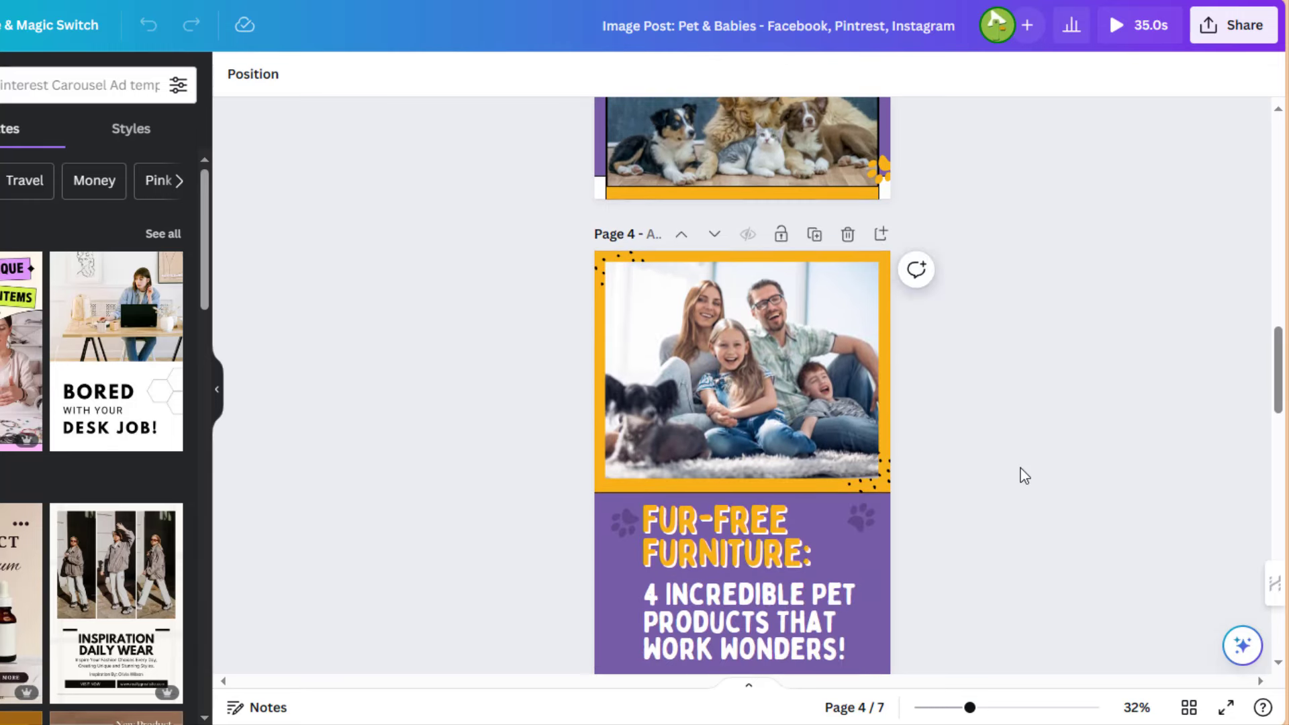
{"action": "scroll", "coordinate": [1024, 475], "scroll_direction": "down", "scroll_amount": 6}
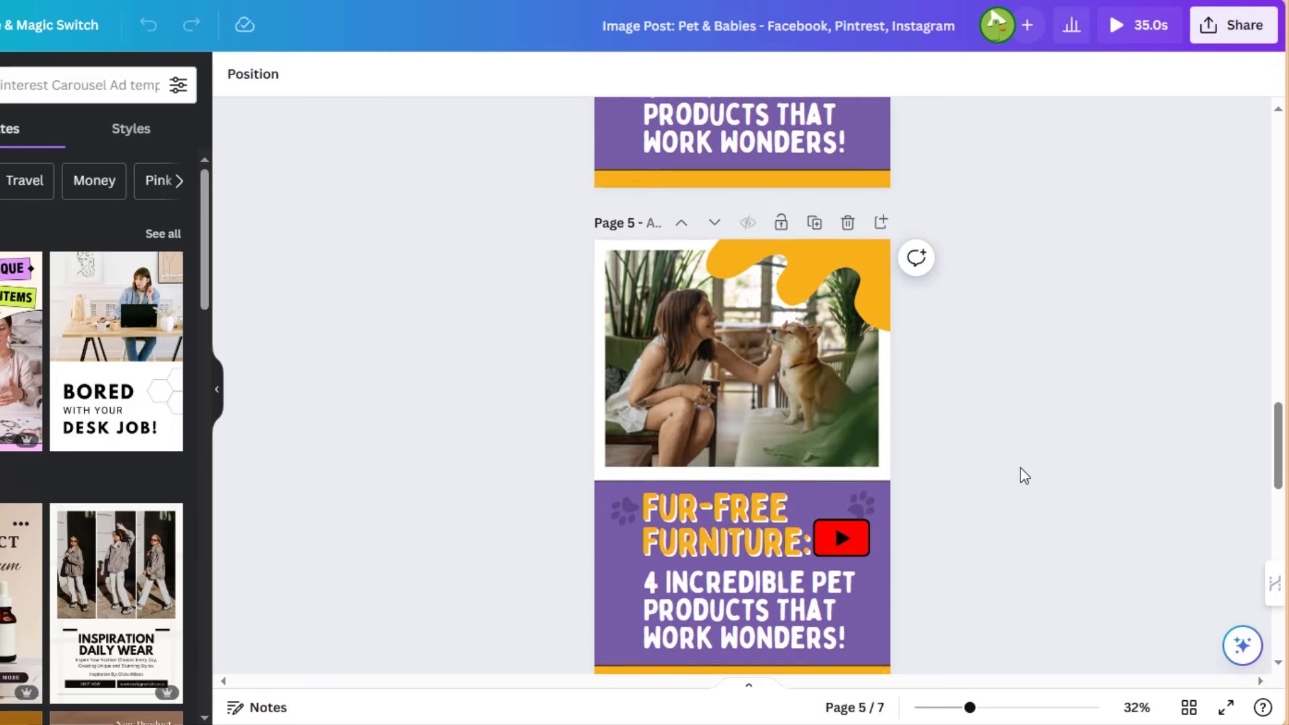
{"action": "scroll", "coordinate": [1025, 475], "scroll_direction": "down", "scroll_amount": 10}
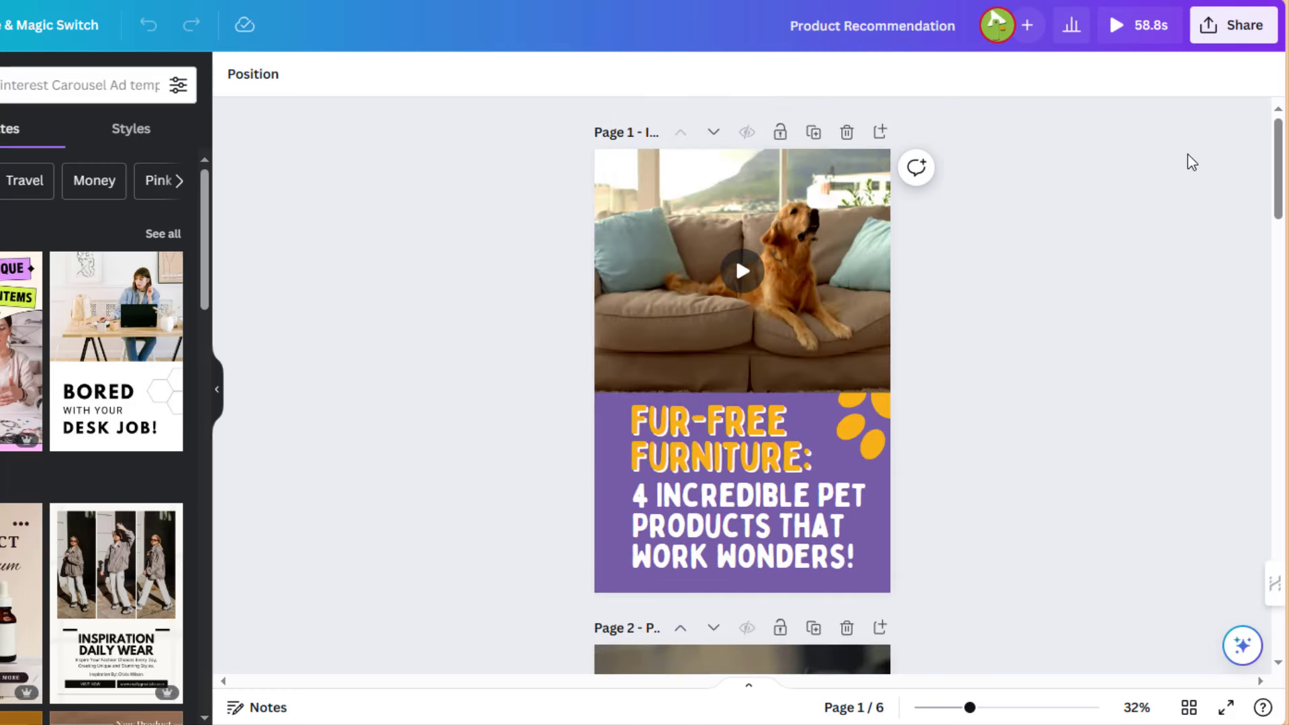
{"action": "scroll", "coordinate": [1187, 154], "scroll_direction": "down", "scroll_amount": 8}
{"action": "scroll", "coordinate": [1188, 154], "scroll_direction": "down", "scroll_amount": 2}
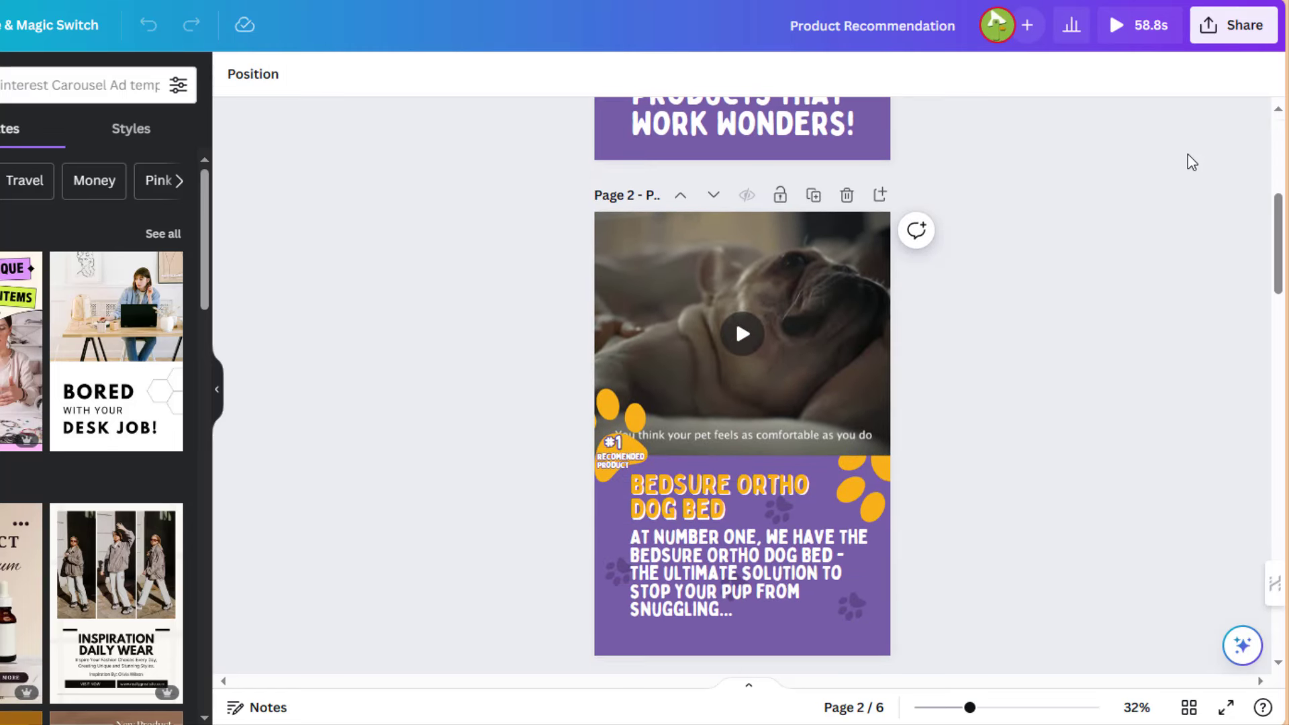
{"action": "scroll", "coordinate": [1188, 154], "scroll_direction": "down", "scroll_amount": 6}
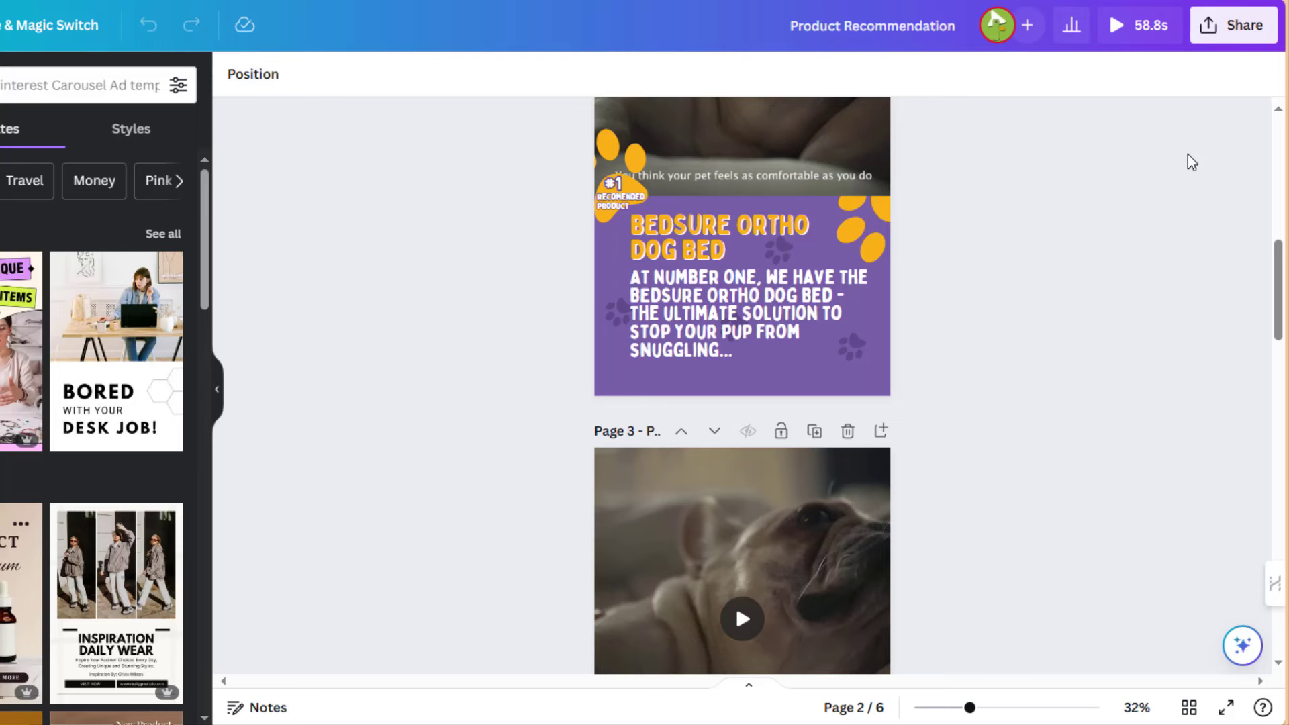
{"action": "scroll", "coordinate": [1186, 154], "scroll_direction": "down", "scroll_amount": 6}
{"action": "scroll", "coordinate": [1186, 155], "scroll_direction": "down", "scroll_amount": 12}
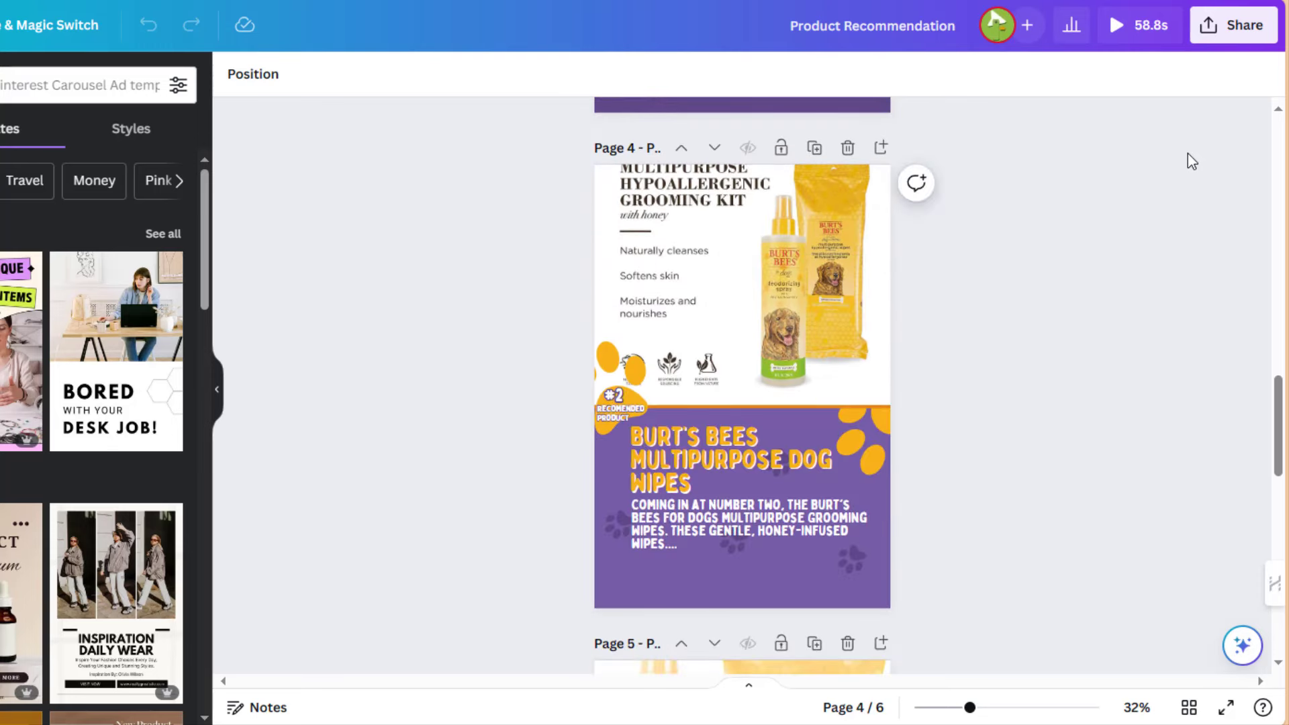
{"action": "scroll", "coordinate": [1187, 154], "scroll_direction": "down", "scroll_amount": 4}
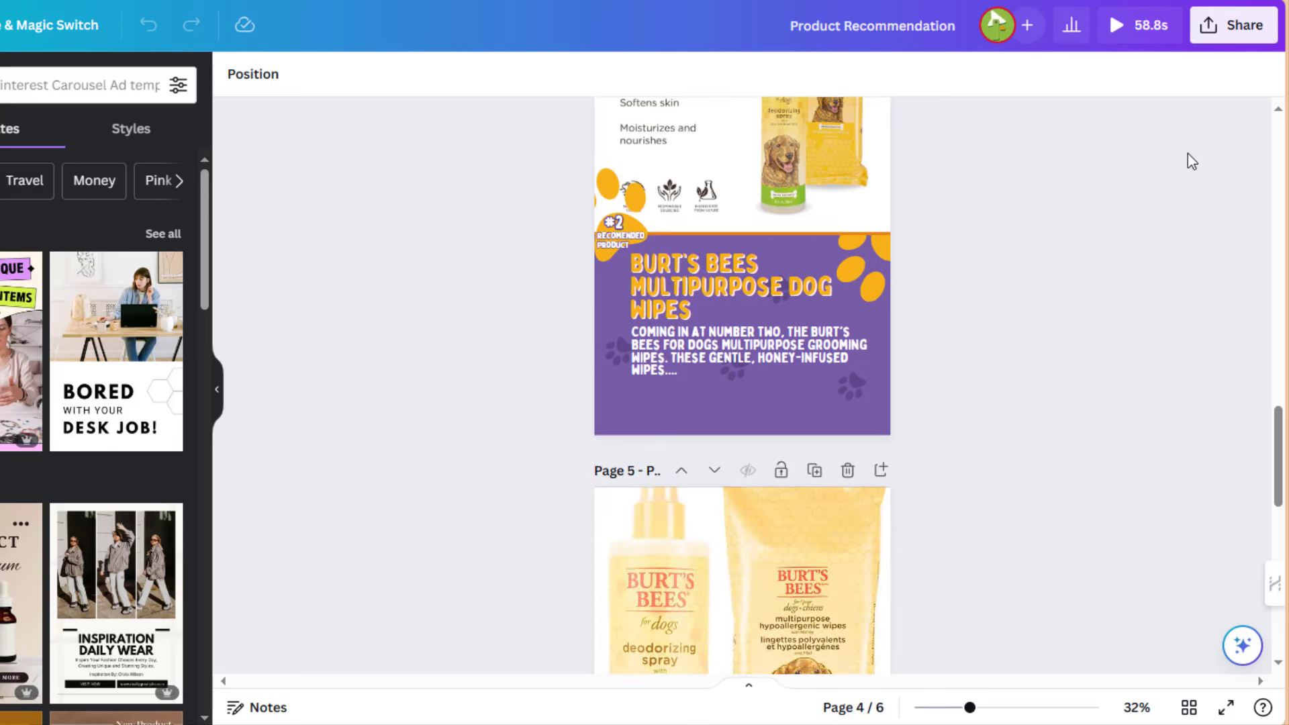
{"action": "scroll", "coordinate": [1187, 153], "scroll_direction": "down", "scroll_amount": 4}
{"action": "scroll", "coordinate": [1186, 153], "scroll_direction": "down", "scroll_amount": 3}
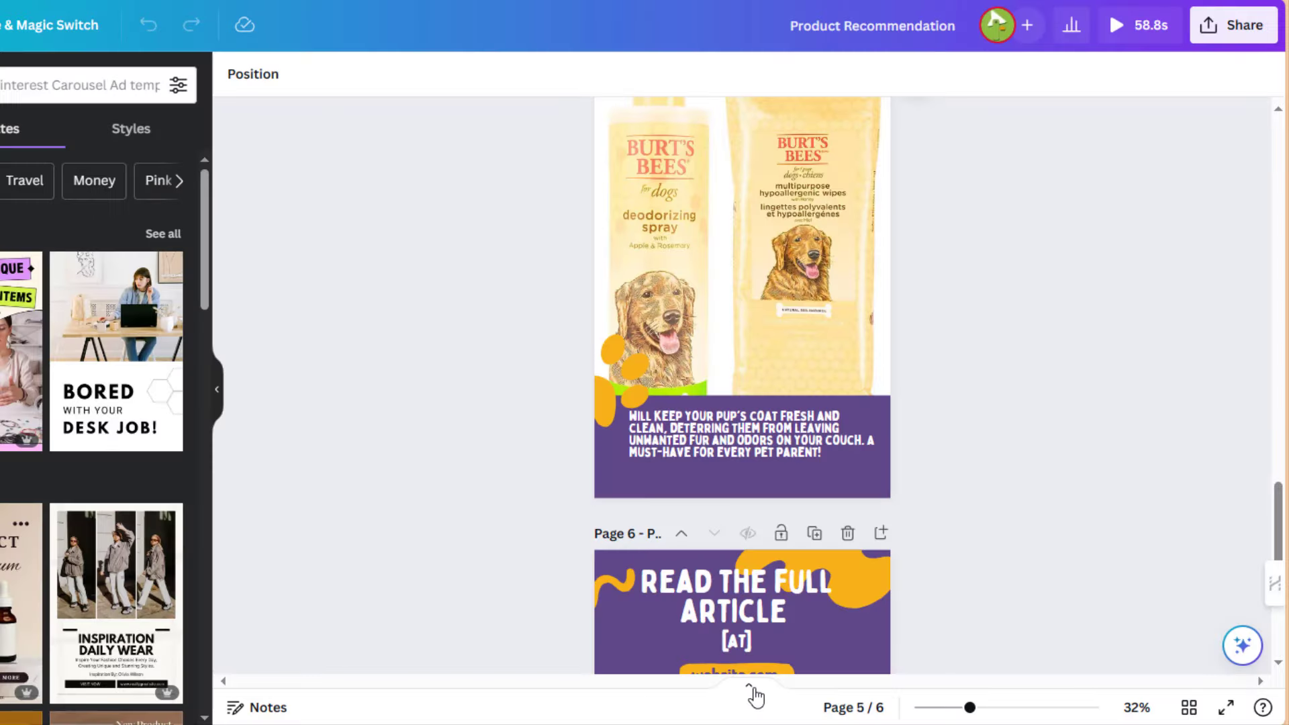
Step: Show the pages as a duration timeline and select the 6.2s Point Summary dog bed page
{"action": "left_click", "coordinate": [750, 687]}
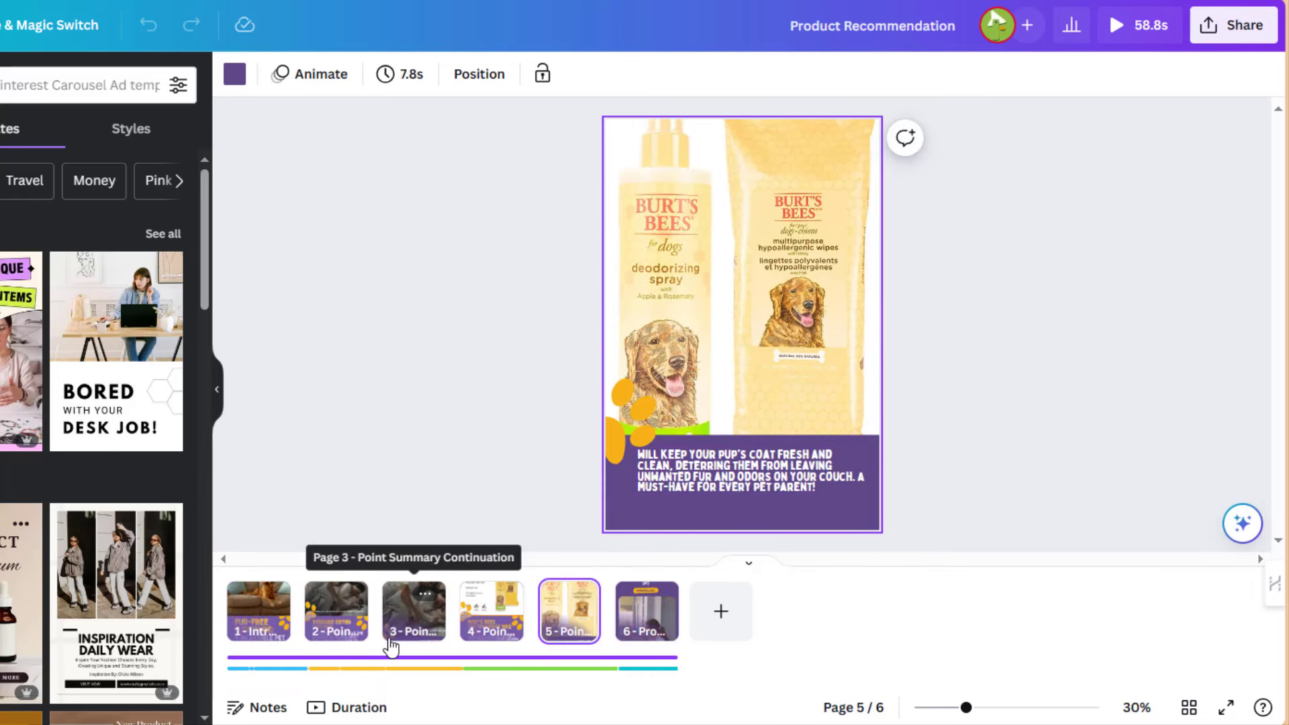
{"action": "left_click", "coordinate": [366, 712]}
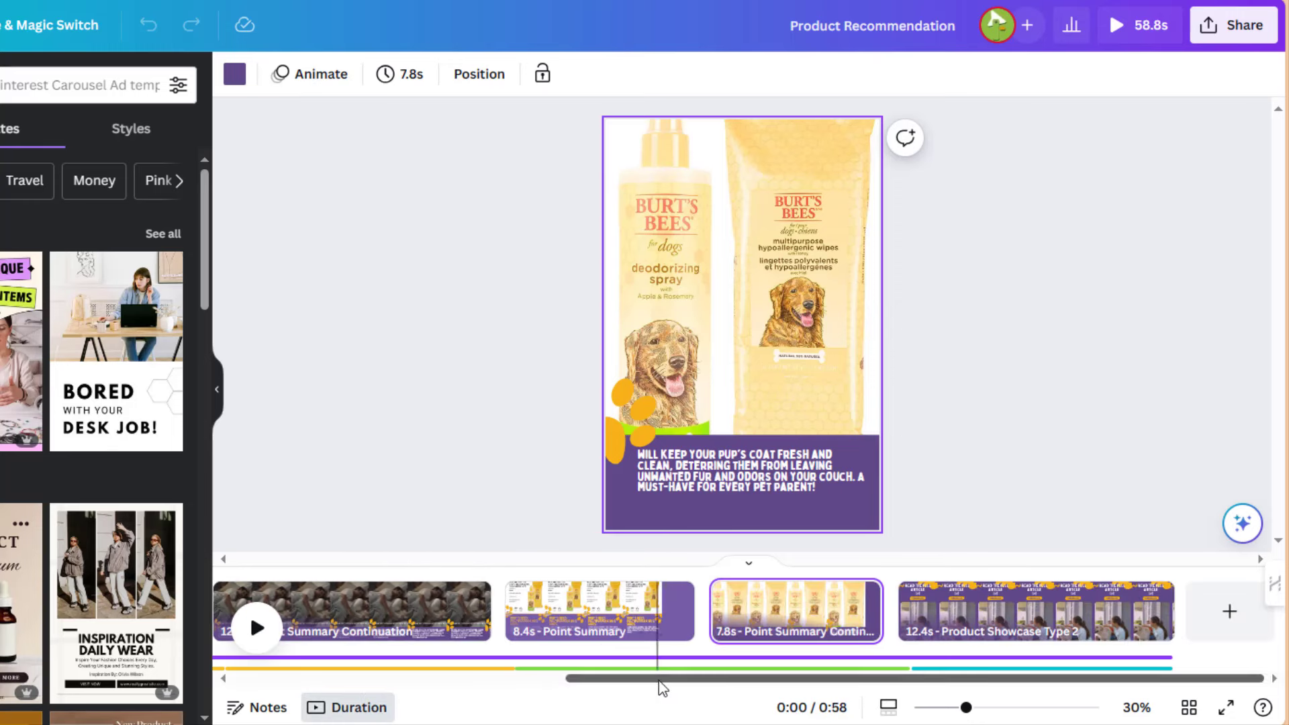
{"action": "left_click_drag", "start_coordinate": [655, 688], "coordinate": [468, 690]}
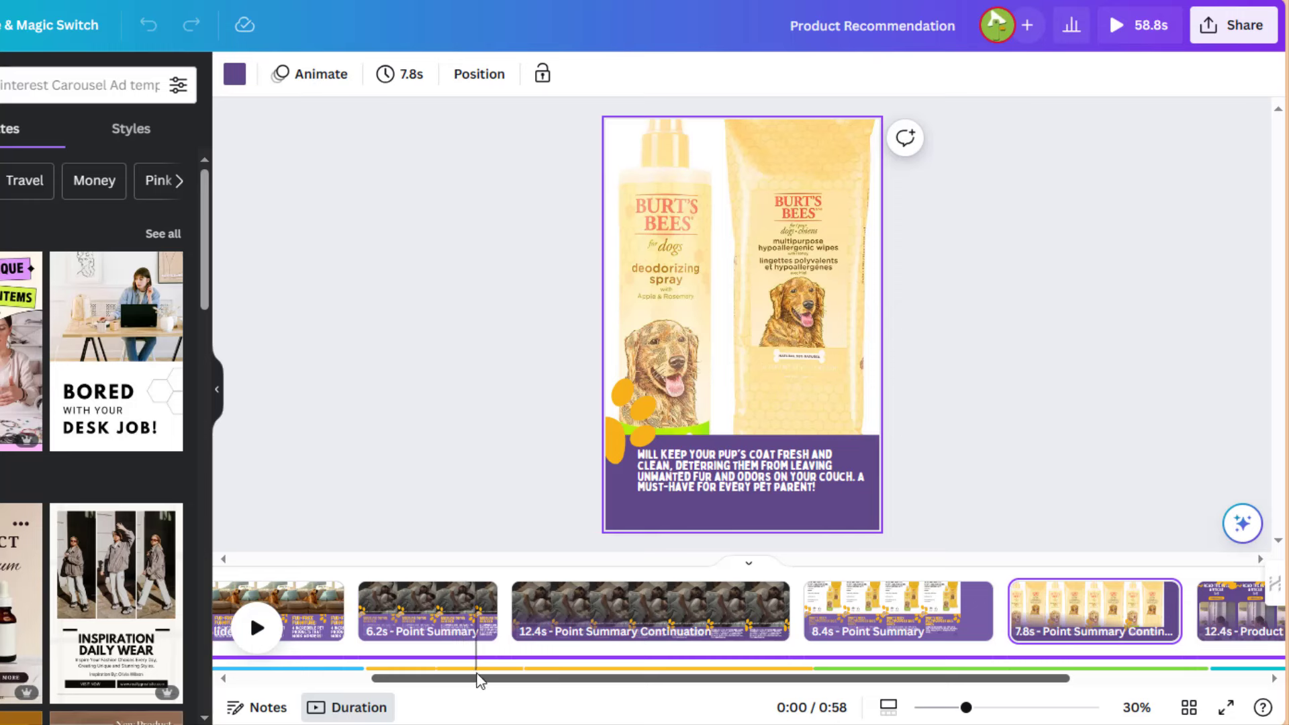
{"action": "left_click", "coordinate": [443, 626]}
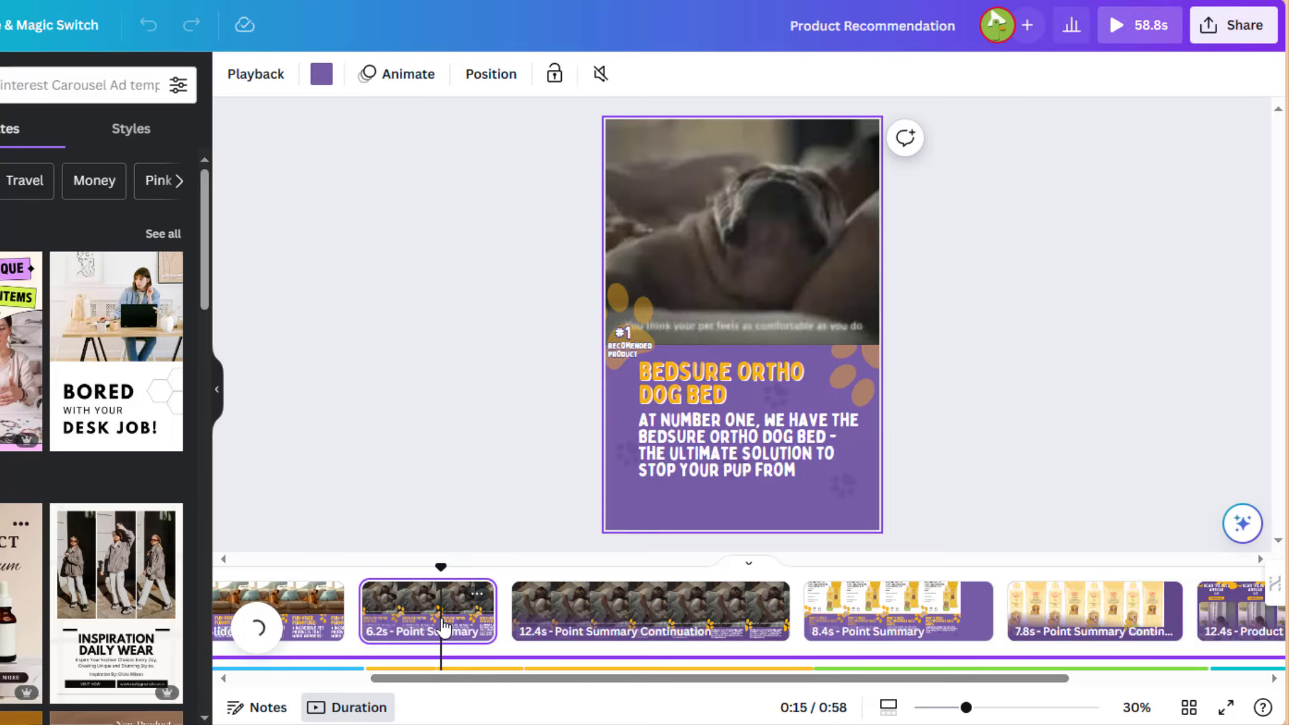
Step: Hide the page timeline, then reopen the thumbnails in duration timeline view and scroll to the start
{"action": "left_click", "coordinate": [748, 562]}
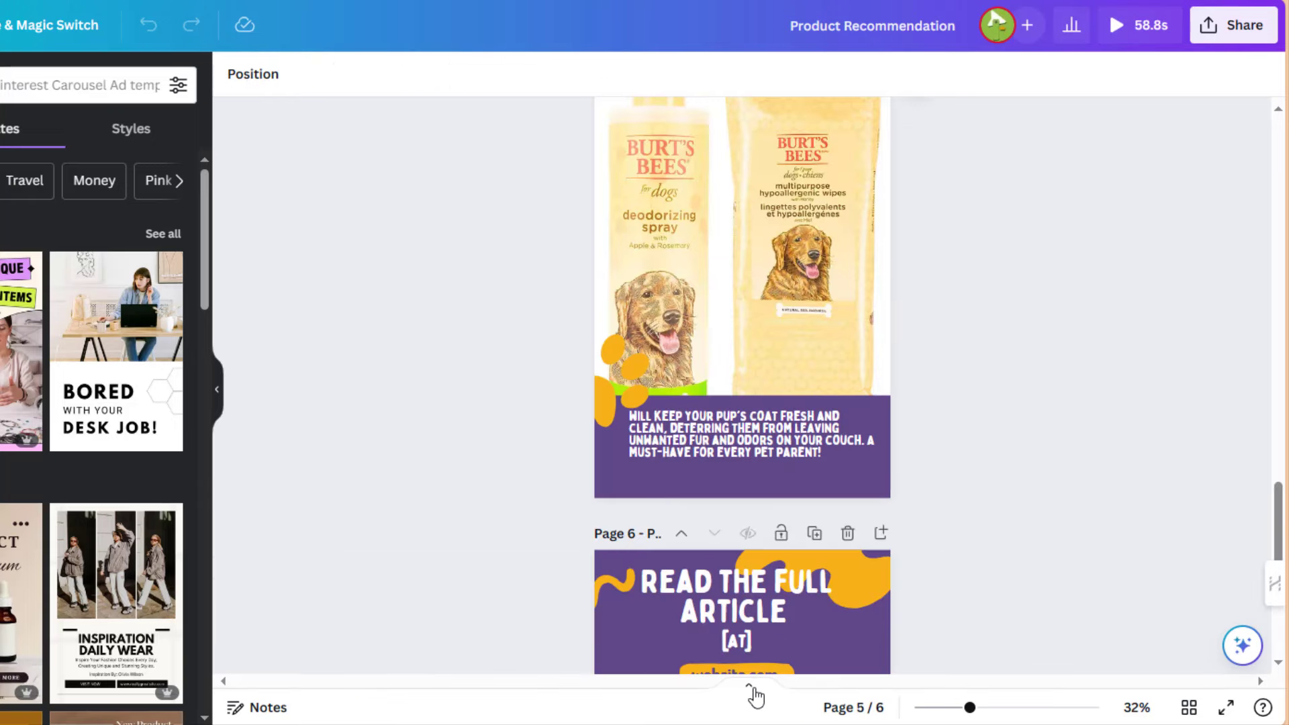
{"action": "left_click", "coordinate": [752, 690]}
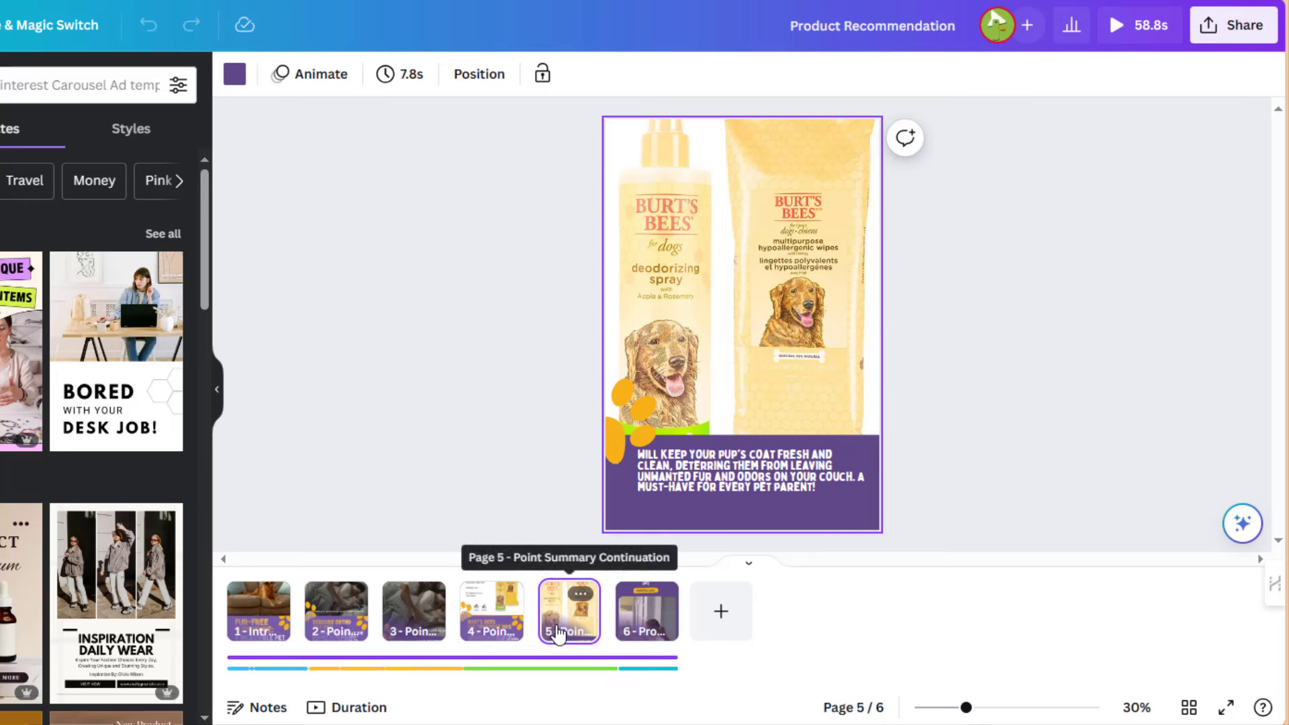
{"action": "left_click", "coordinate": [366, 714]}
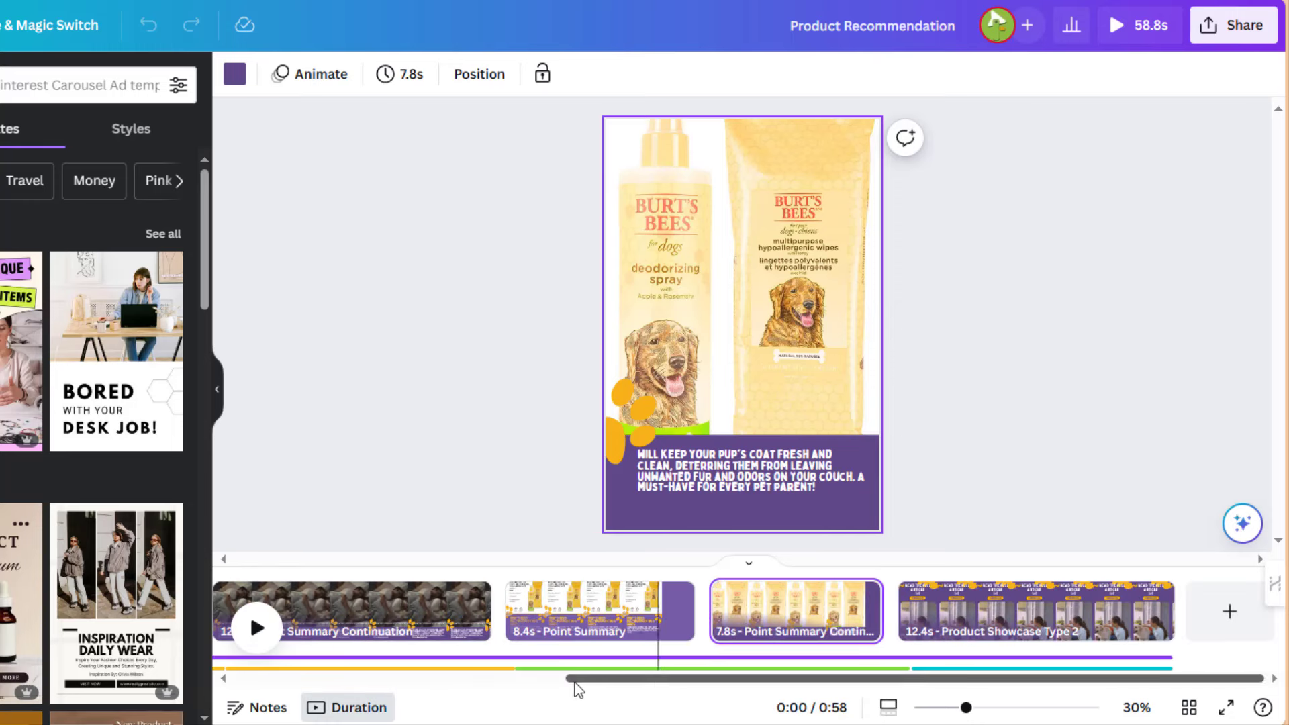
{"action": "scroll", "coordinate": [575, 684], "scroll_direction": "left", "scroll_amount": 5}
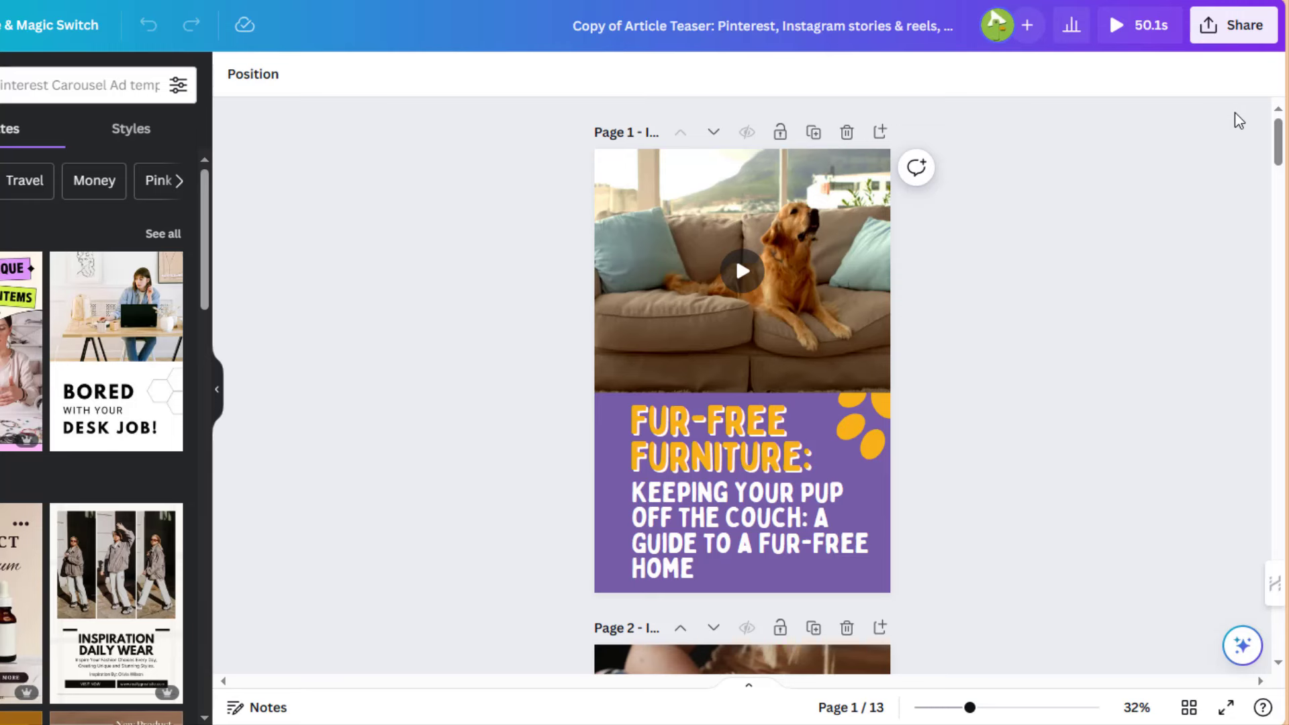
Step: Scroll through the Copy of Article Teaser pages until the 6-page Product Recommendation design is back in view
{"action": "scroll", "coordinate": [1234, 115], "scroll_direction": "down", "scroll_amount": 2}
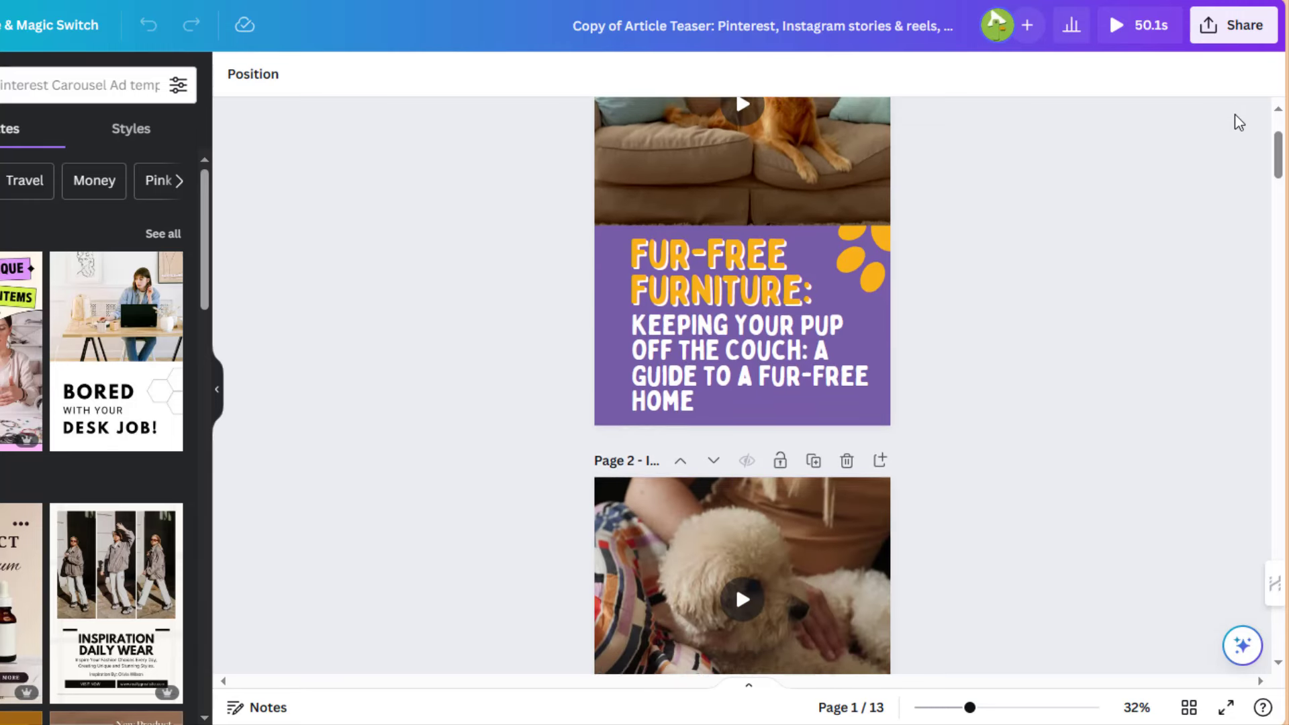
{"action": "scroll", "coordinate": [1234, 114], "scroll_direction": "up", "scroll_amount": 2}
{"action": "scroll", "coordinate": [1241, 128], "scroll_direction": "down", "scroll_amount": 2}
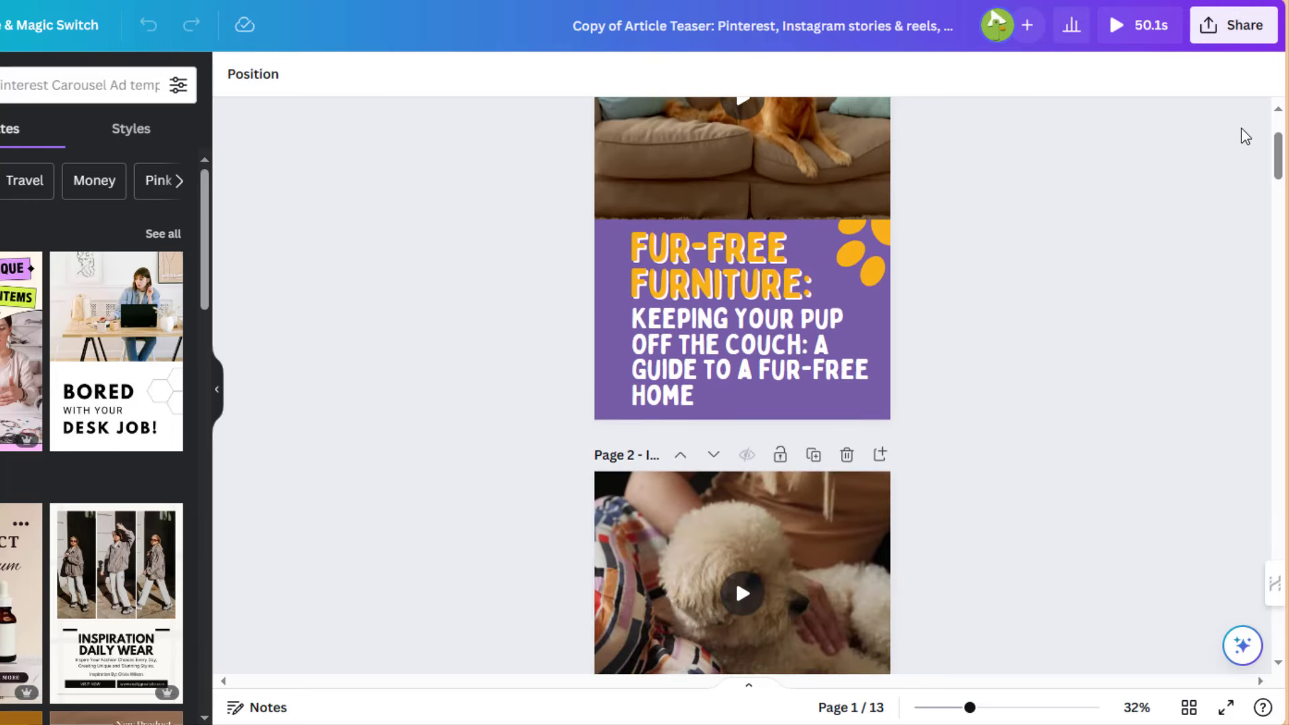
{"action": "scroll", "coordinate": [1224, 154], "scroll_direction": "up", "scroll_amount": 1}
{"action": "scroll", "coordinate": [1224, 154], "scroll_direction": "up", "scroll_amount": 2, "text": "ctrl"}
{"action": "scroll", "coordinate": [1224, 153], "scroll_direction": "up", "scroll_amount": 1, "text": "ctrl"}
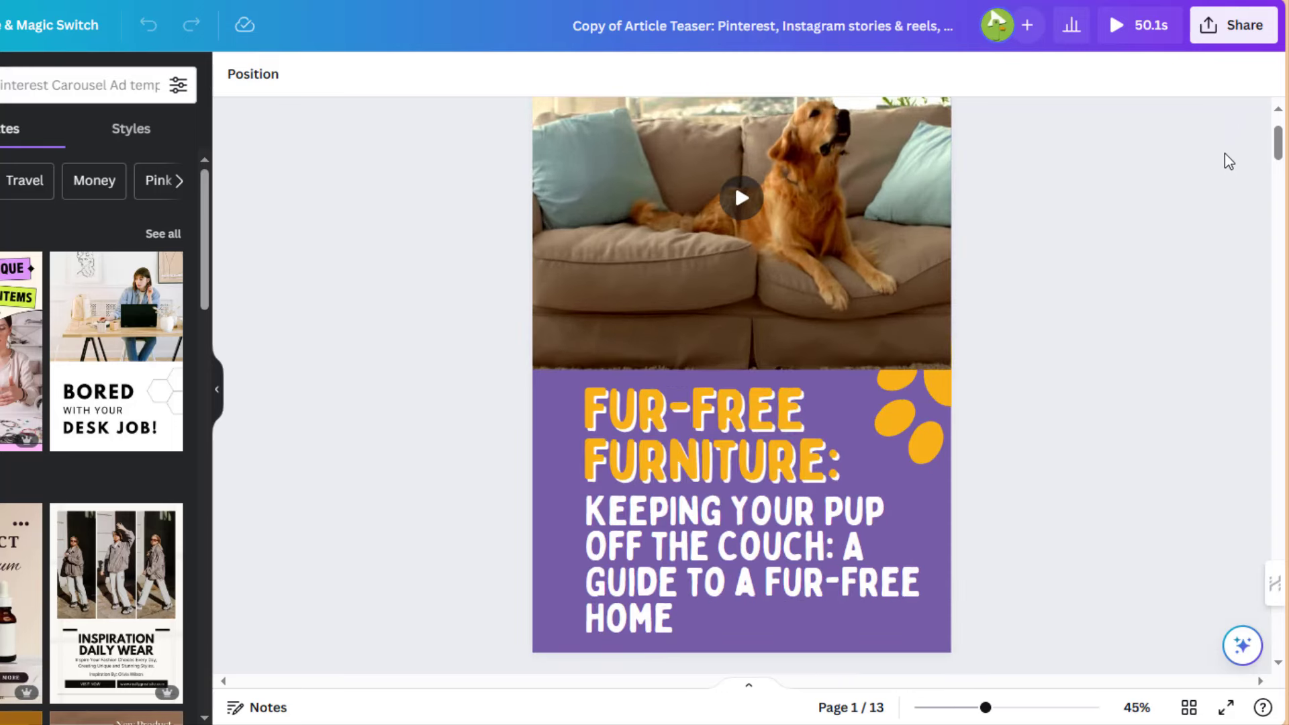
{"action": "scroll", "coordinate": [1224, 153], "scroll_direction": "down", "scroll_amount": 3}
{"action": "scroll", "coordinate": [1224, 153], "scroll_direction": "up", "scroll_amount": 2, "text": "ctrl"}
{"action": "scroll", "coordinate": [1201, 121], "scroll_direction": "down", "scroll_amount": 1, "text": "ctrl"}
{"action": "scroll", "coordinate": [1182, 89], "scroll_direction": "down", "scroll_amount": 1}
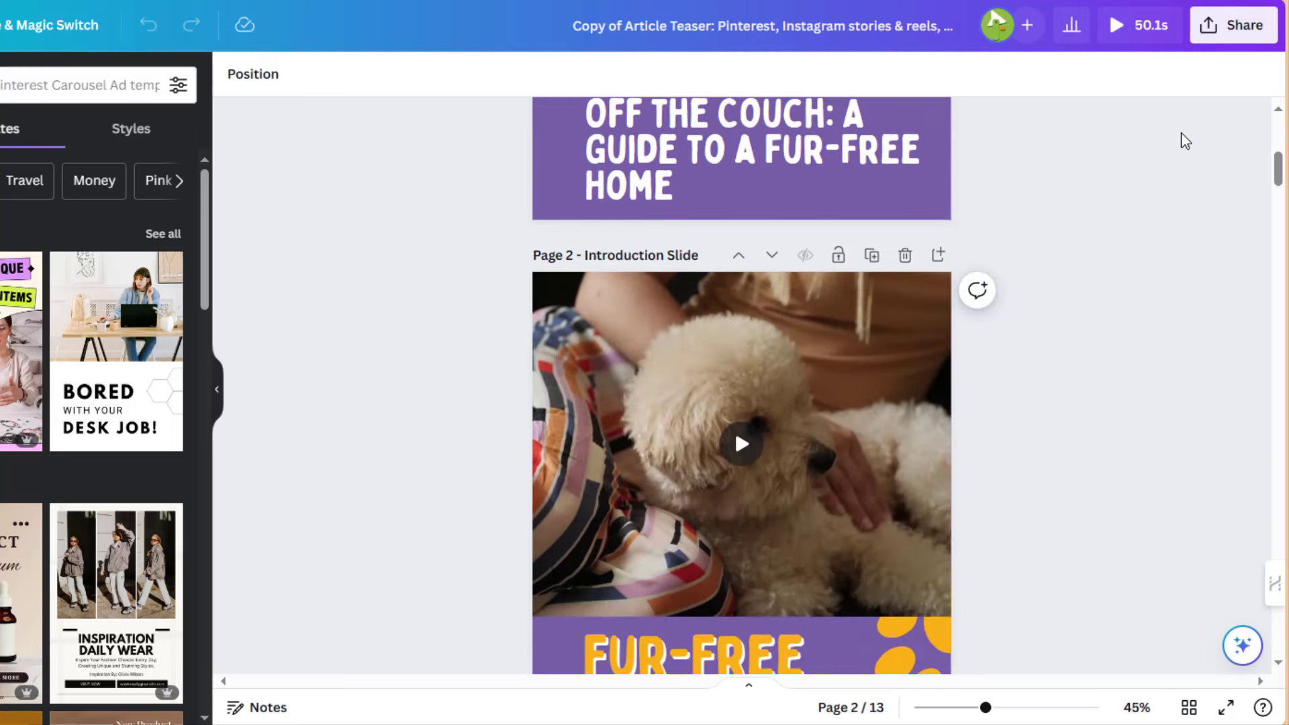
{"action": "scroll", "coordinate": [1180, 137], "scroll_direction": "down", "scroll_amount": 2}
{"action": "scroll", "coordinate": [1185, 141], "scroll_direction": "up", "scroll_amount": 1, "text": "ctrl"}
{"action": "scroll", "coordinate": [1185, 141], "scroll_direction": "down", "scroll_amount": 5}
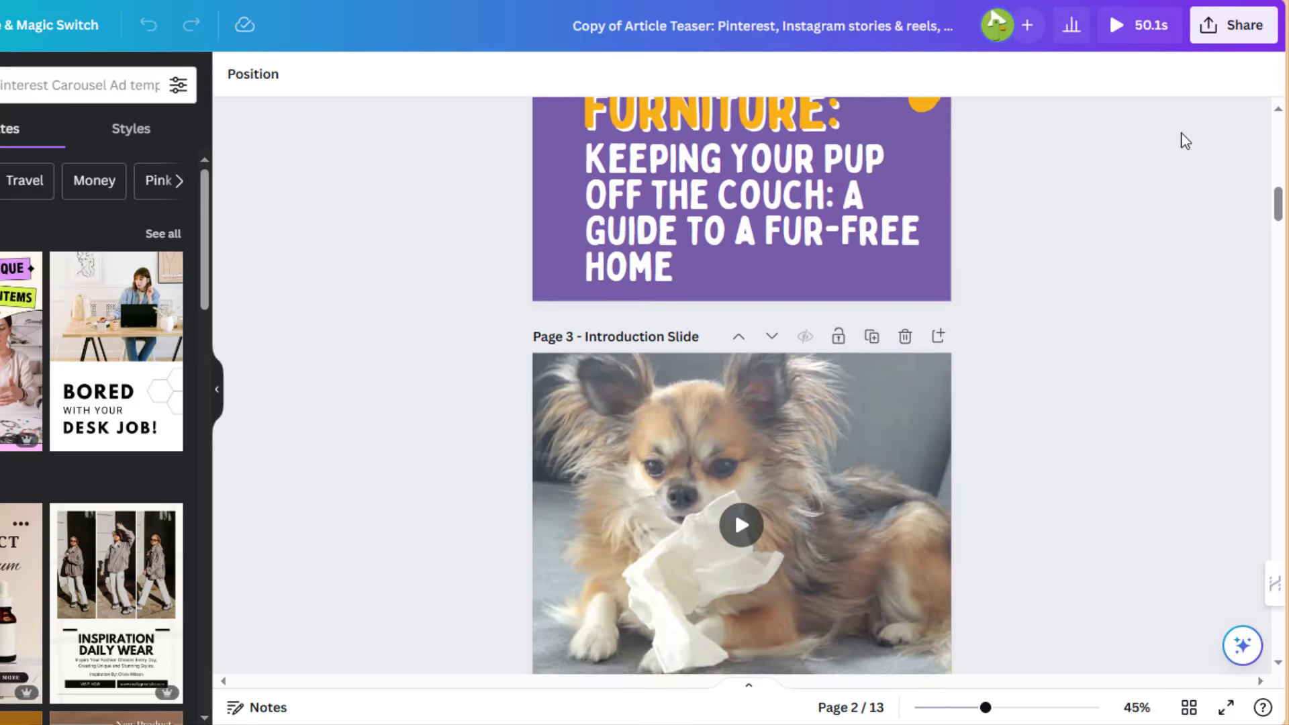
{"action": "scroll", "coordinate": [1184, 140], "scroll_direction": "down", "scroll_amount": 2}
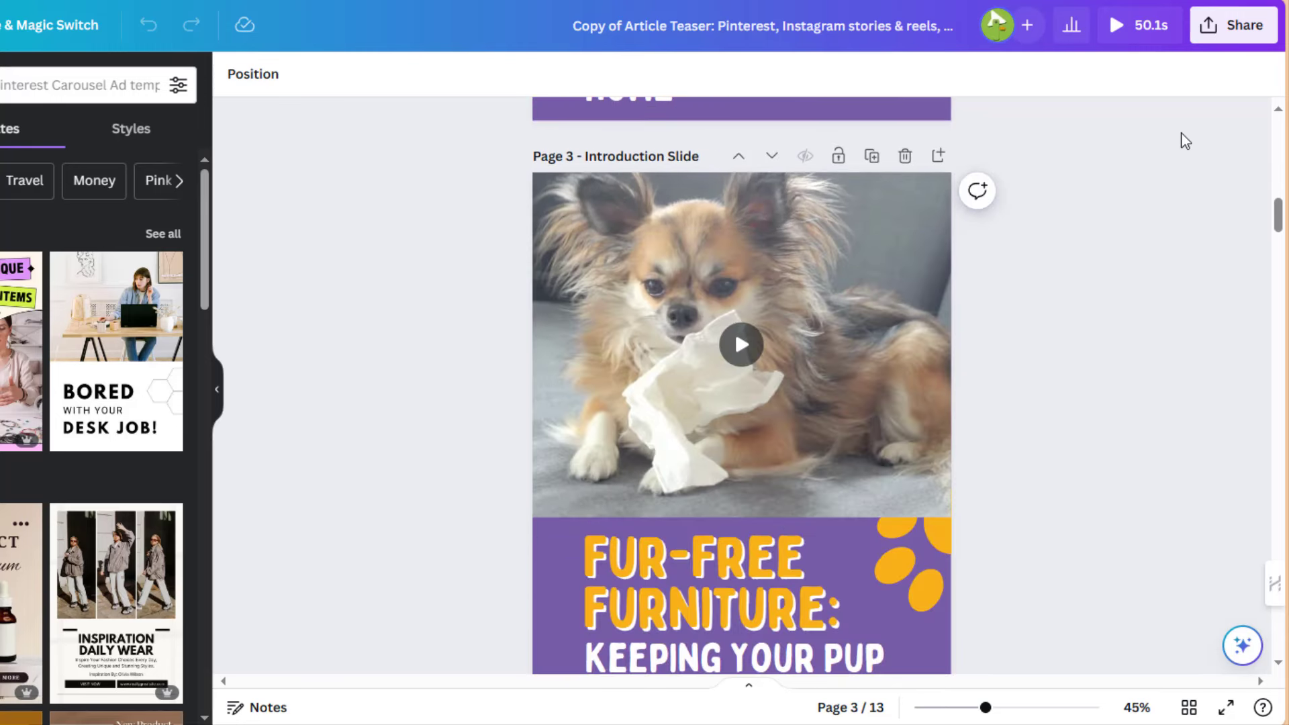
{"action": "scroll", "coordinate": [1184, 141], "scroll_direction": "down", "scroll_amount": 6}
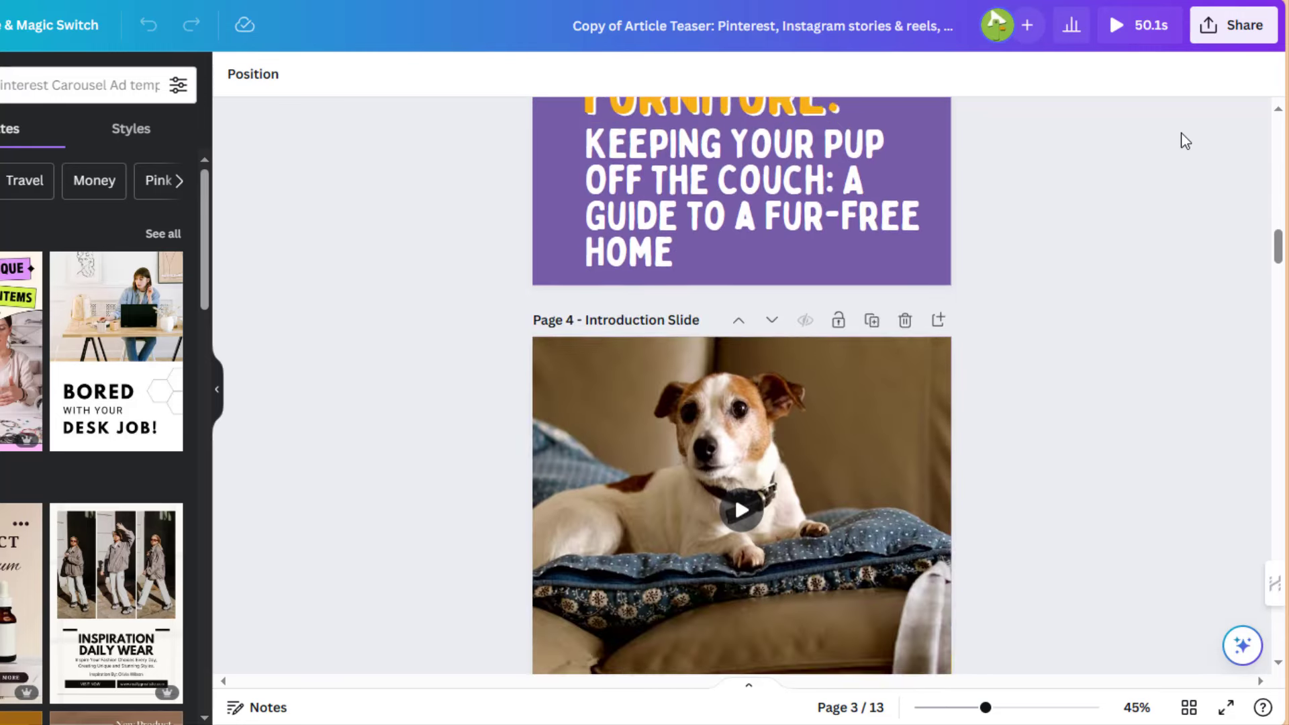
{"action": "scroll", "coordinate": [1185, 141], "scroll_direction": "down", "scroll_amount": 2}
{"action": "scroll", "coordinate": [1185, 141], "scroll_direction": "down", "scroll_amount": 2}
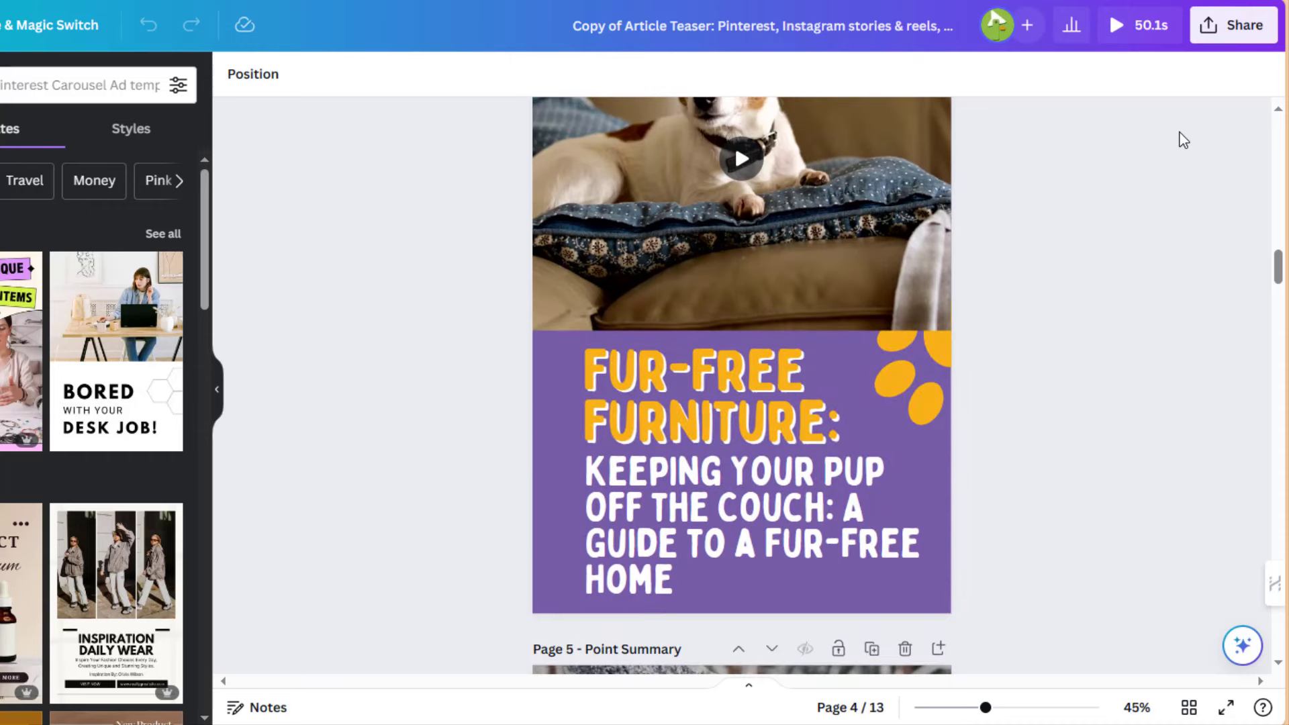
{"action": "scroll", "coordinate": [1183, 140], "scroll_direction": "down", "scroll_amount": 5}
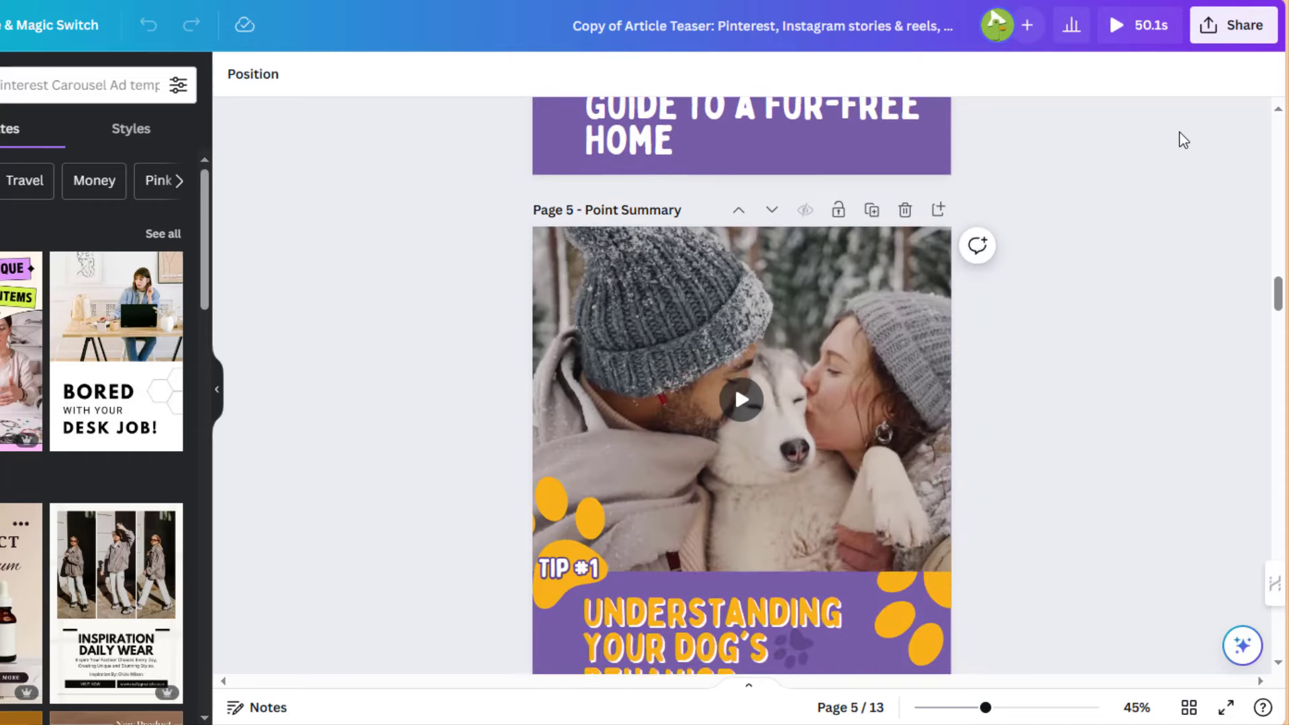
{"action": "scroll", "coordinate": [1183, 140], "scroll_direction": "down", "scroll_amount": 3}
{"action": "scroll", "coordinate": [1183, 141], "scroll_direction": "down", "scroll_amount": 2}
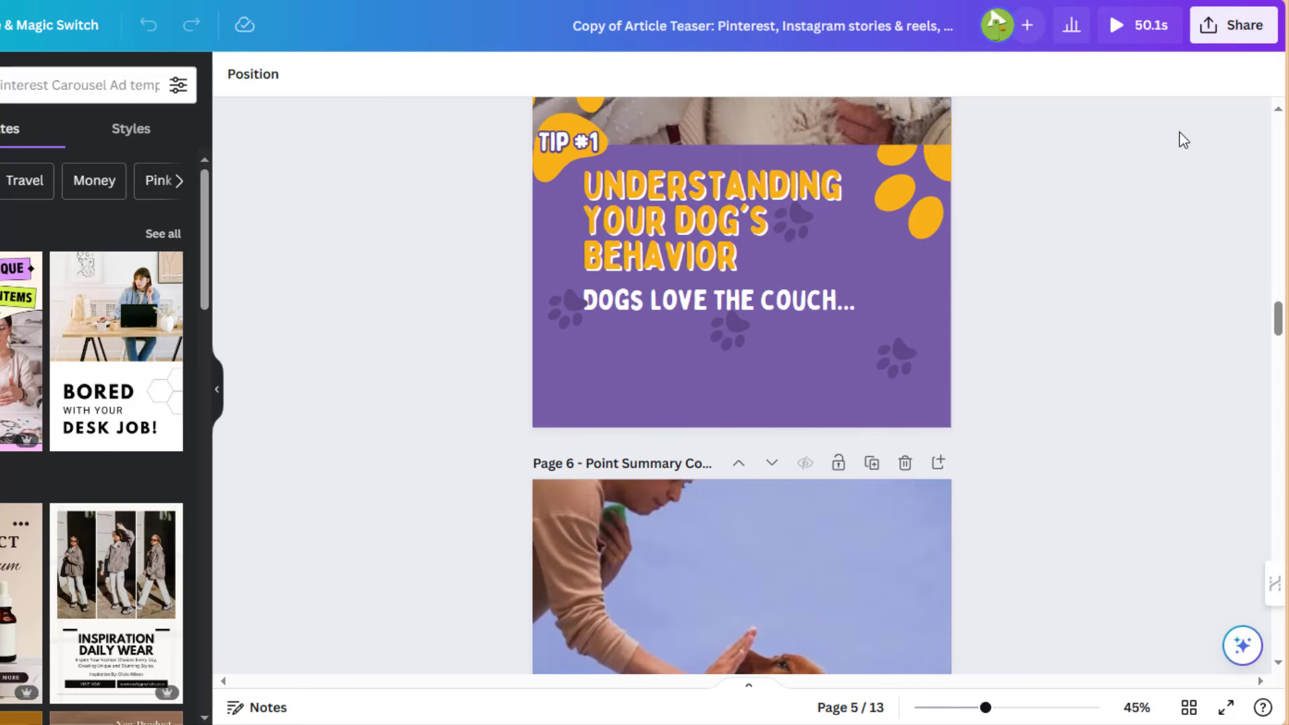
{"action": "scroll", "coordinate": [1178, 130], "scroll_direction": "down", "scroll_amount": 3}
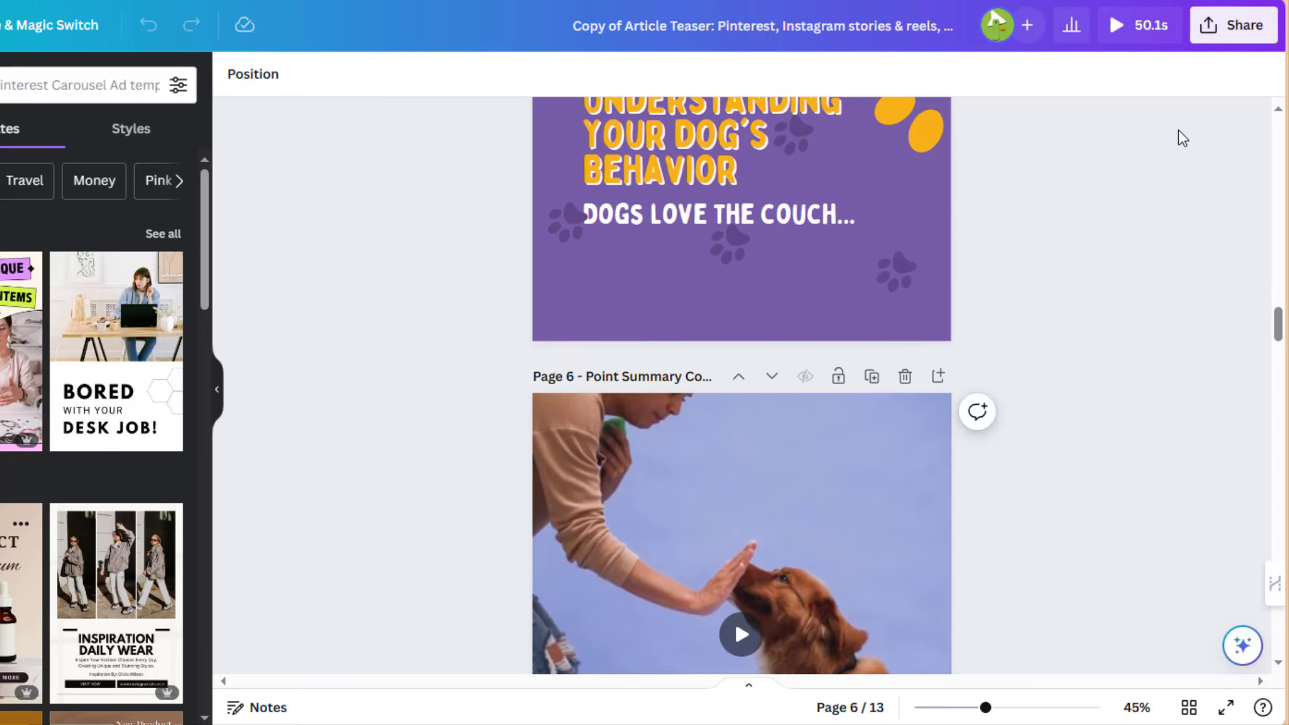
{"action": "scroll", "coordinate": [1178, 130], "scroll_direction": "down", "scroll_amount": 1}
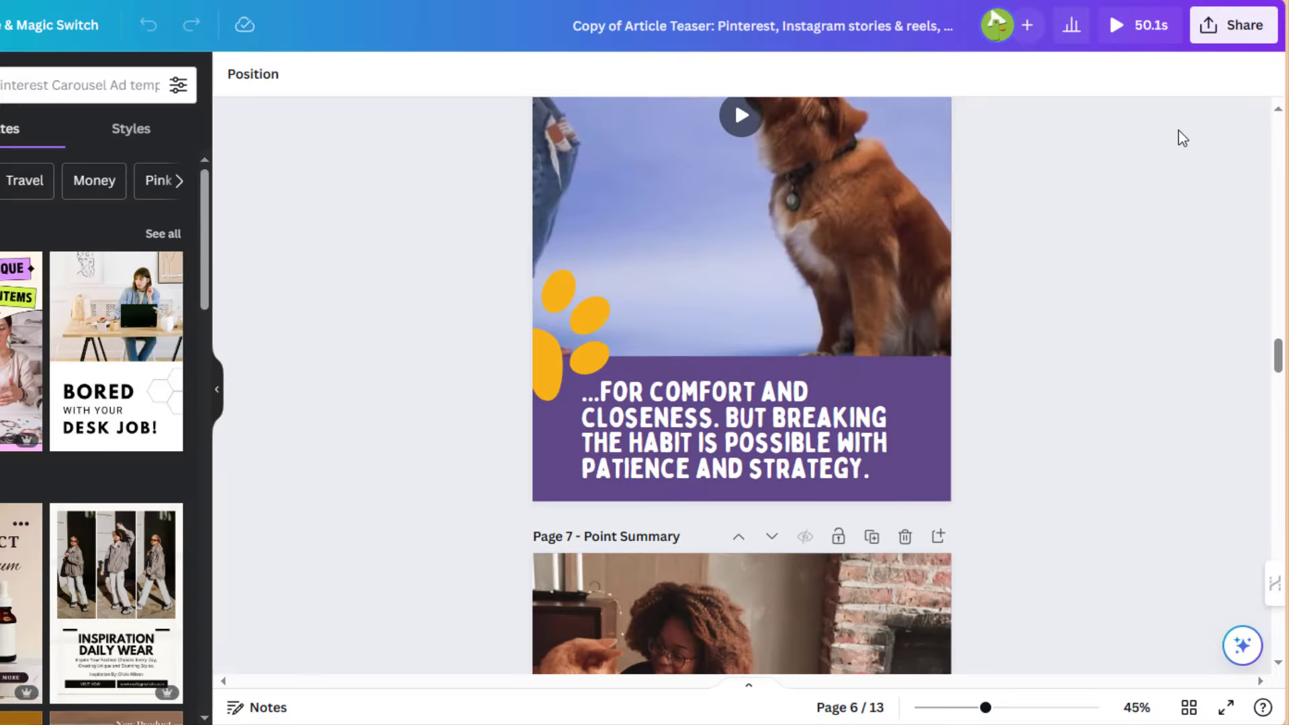
{"action": "scroll", "coordinate": [1182, 137], "scroll_direction": "down", "scroll_amount": 4}
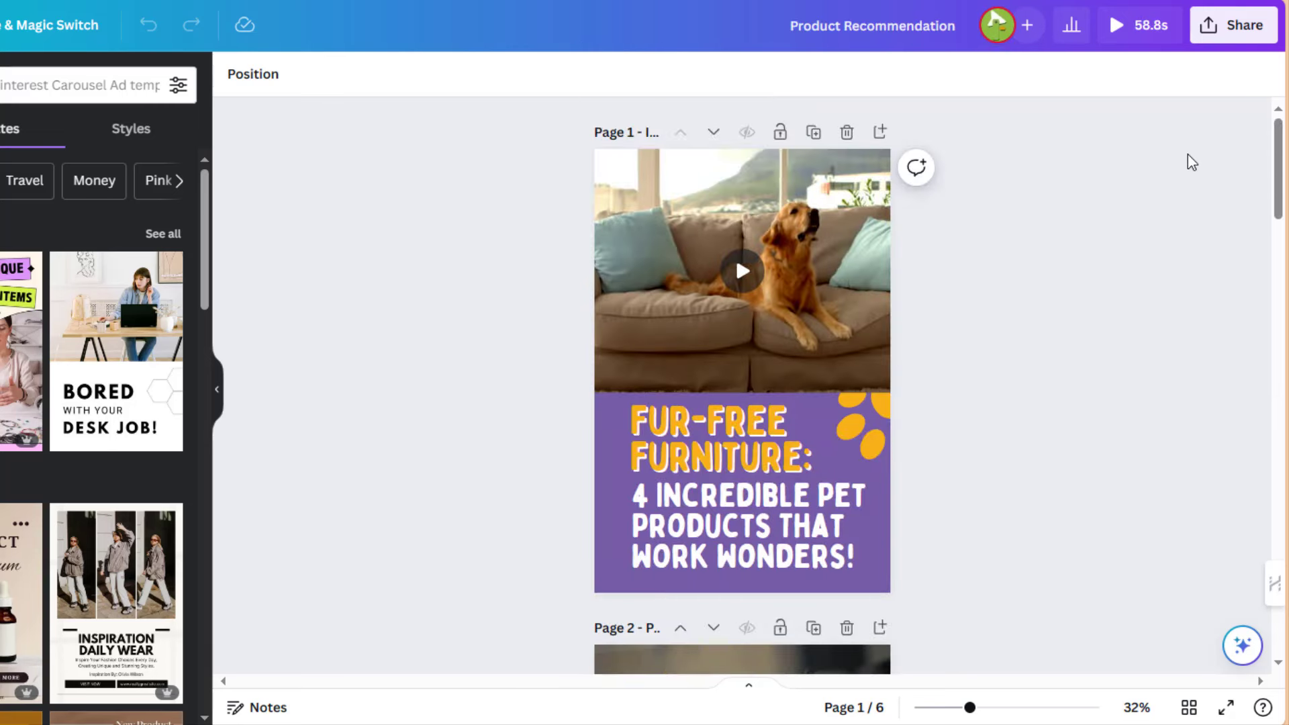
{"action": "scroll", "coordinate": [1187, 155], "scroll_direction": "down", "scroll_amount": 5}
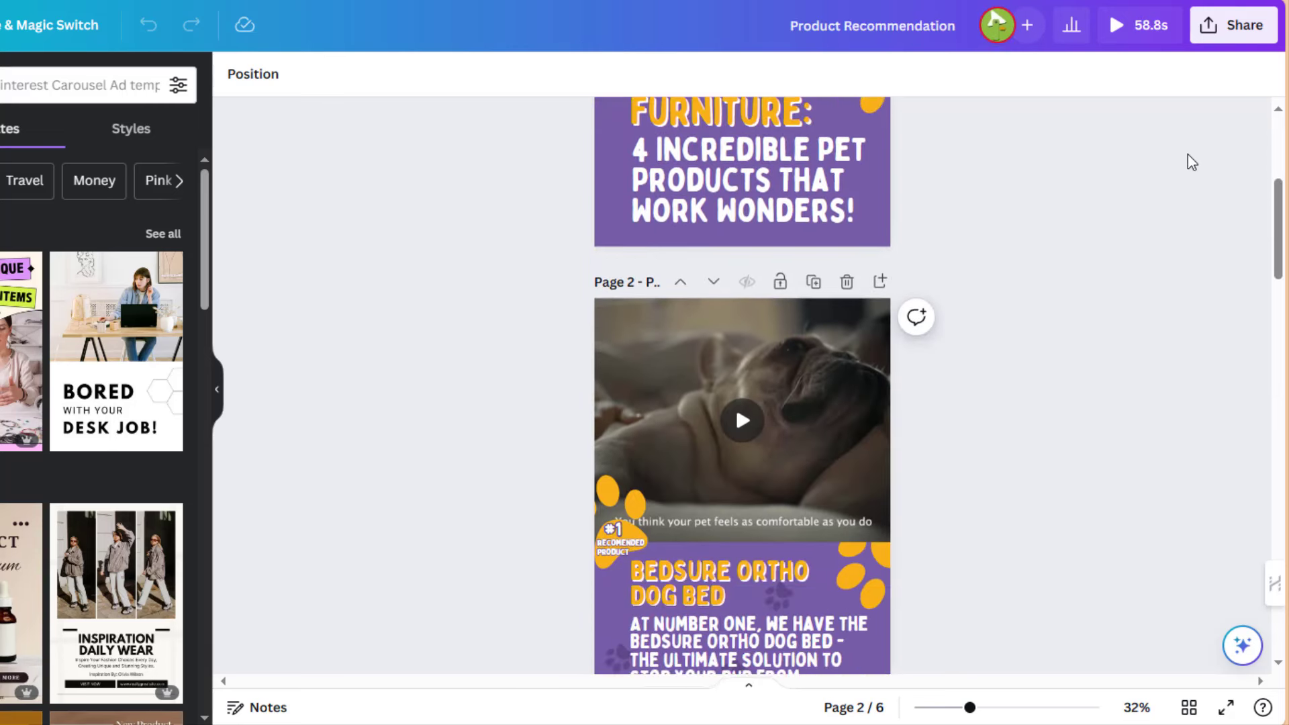
{"action": "scroll", "coordinate": [1187, 155], "scroll_direction": "down", "scroll_amount": 1}
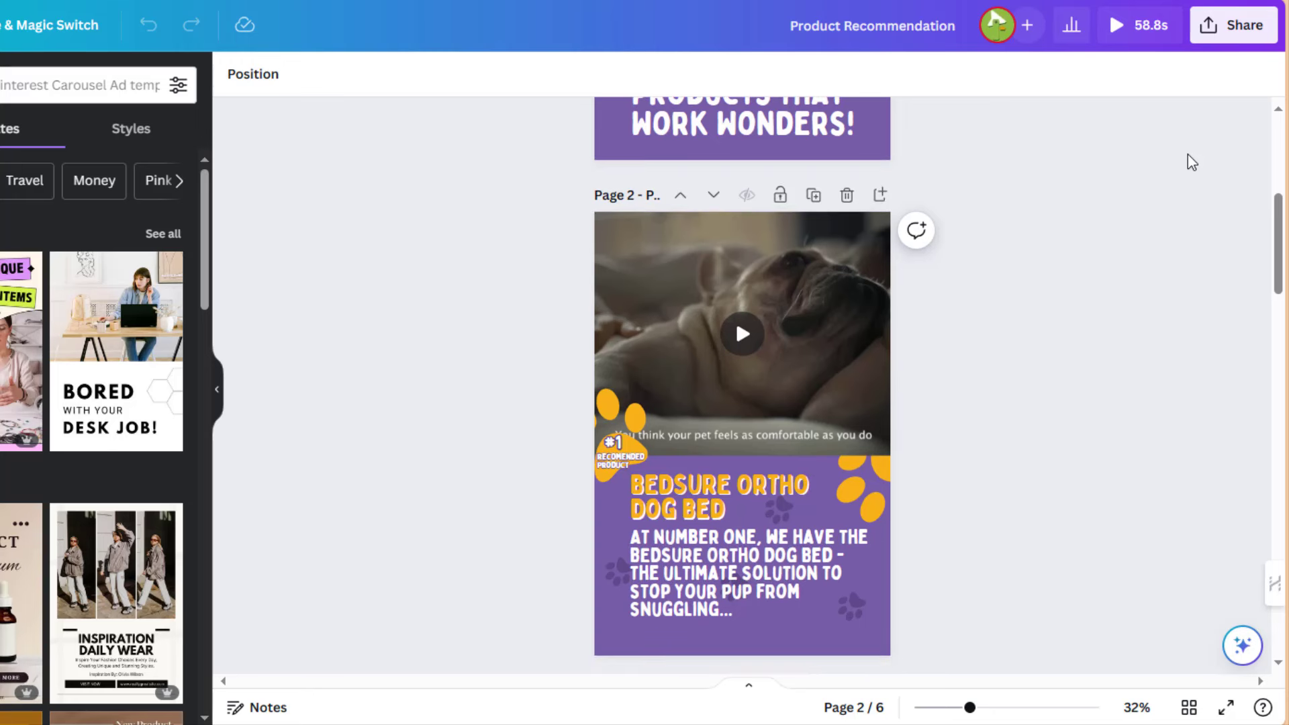
{"action": "scroll", "coordinate": [1187, 155], "scroll_direction": "down", "scroll_amount": 3}
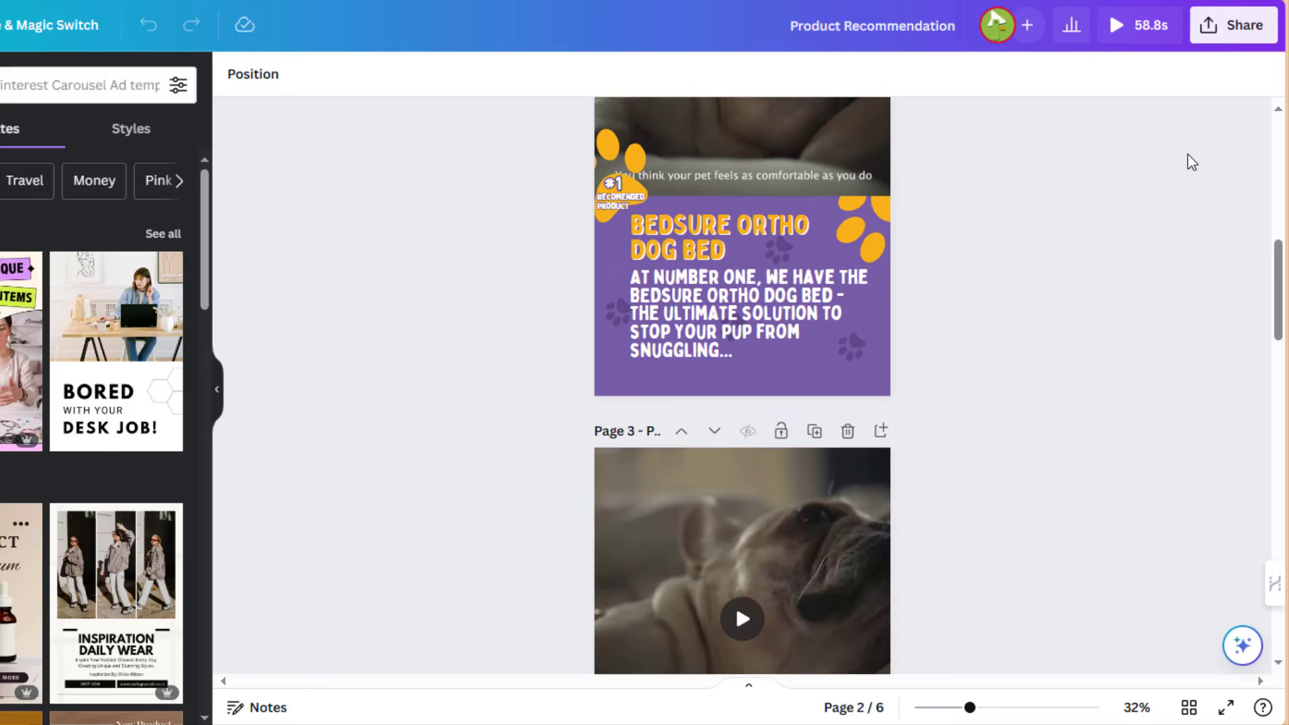
{"action": "scroll", "coordinate": [1191, 162], "scroll_direction": "down", "scroll_amount": 3}
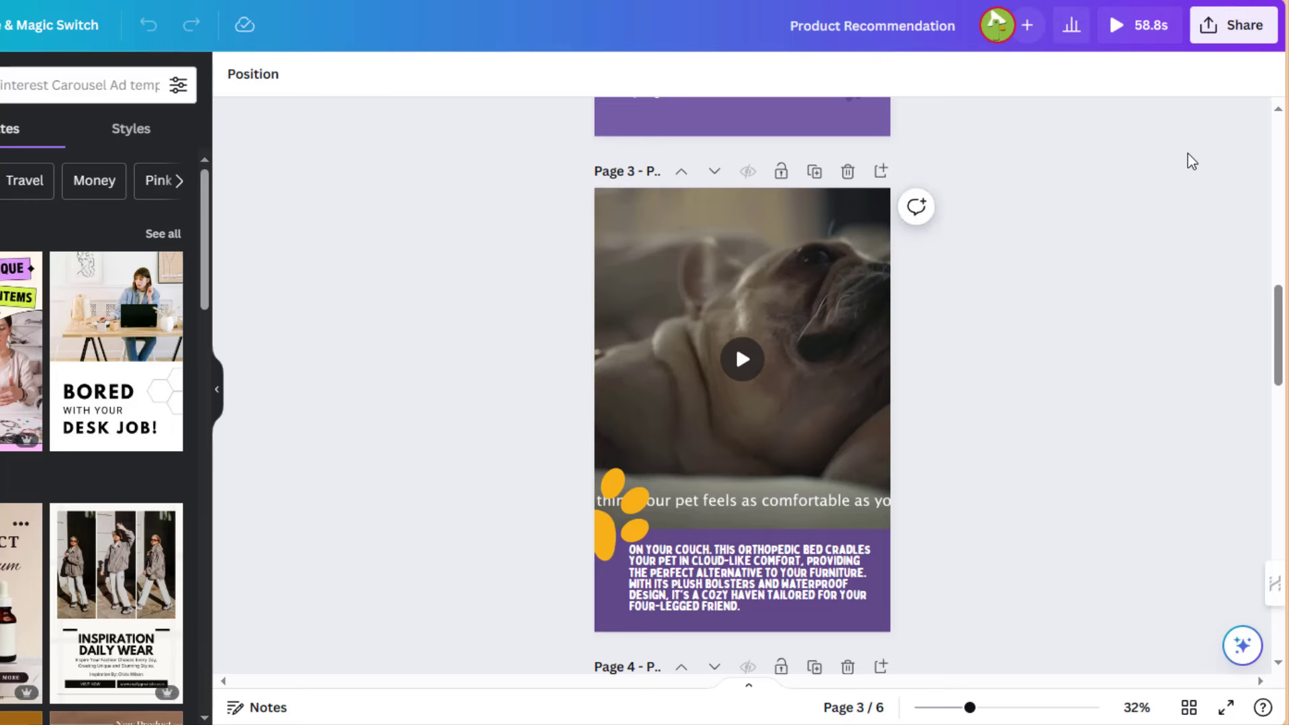
{"action": "scroll", "coordinate": [1192, 162], "scroll_direction": "down", "scroll_amount": 6}
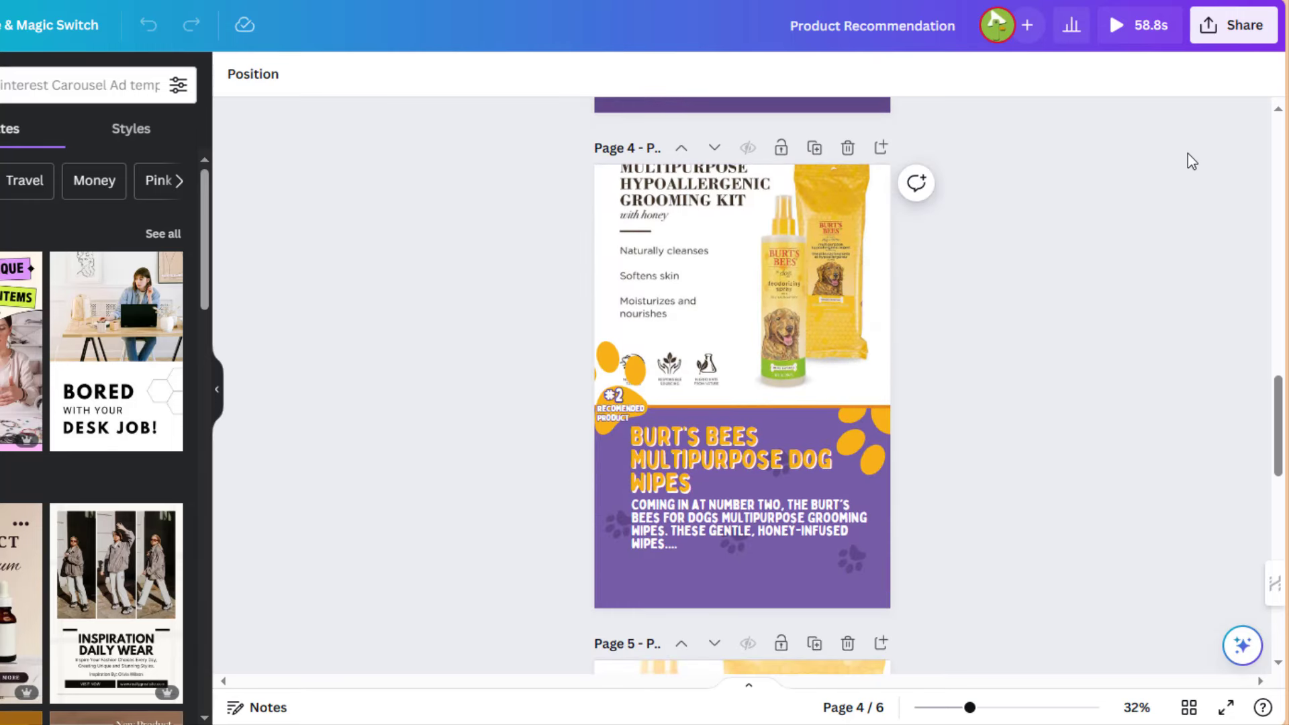
{"action": "scroll", "coordinate": [1191, 162], "scroll_direction": "down", "scroll_amount": 2}
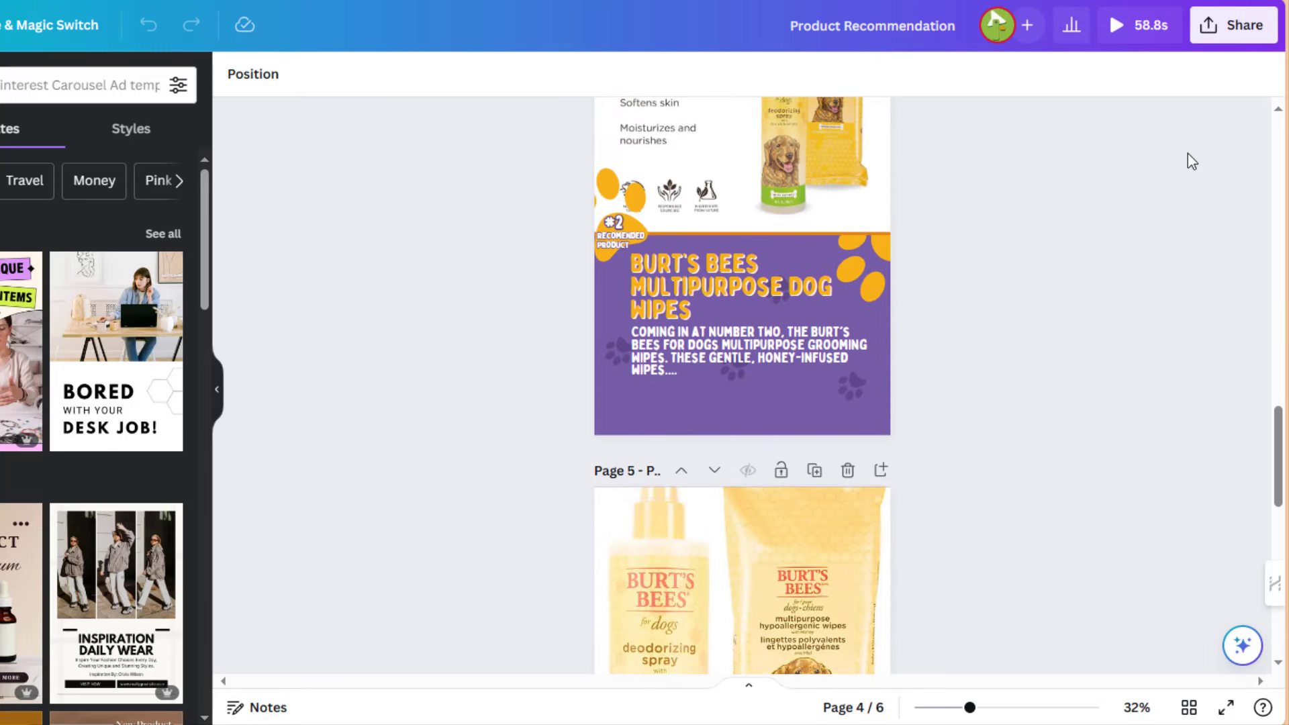